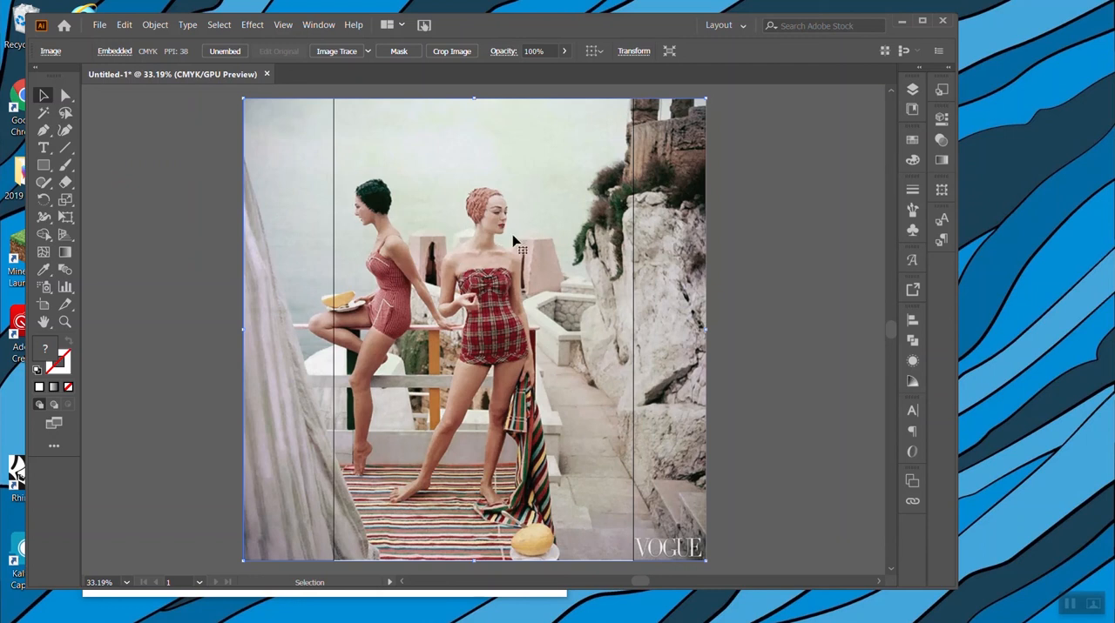
Check the photo layer's visibility and add a new empty layer above it.
{"action": "left_click", "coordinate": [913, 109]}
{"action": "left_click", "coordinate": [912, 90]}
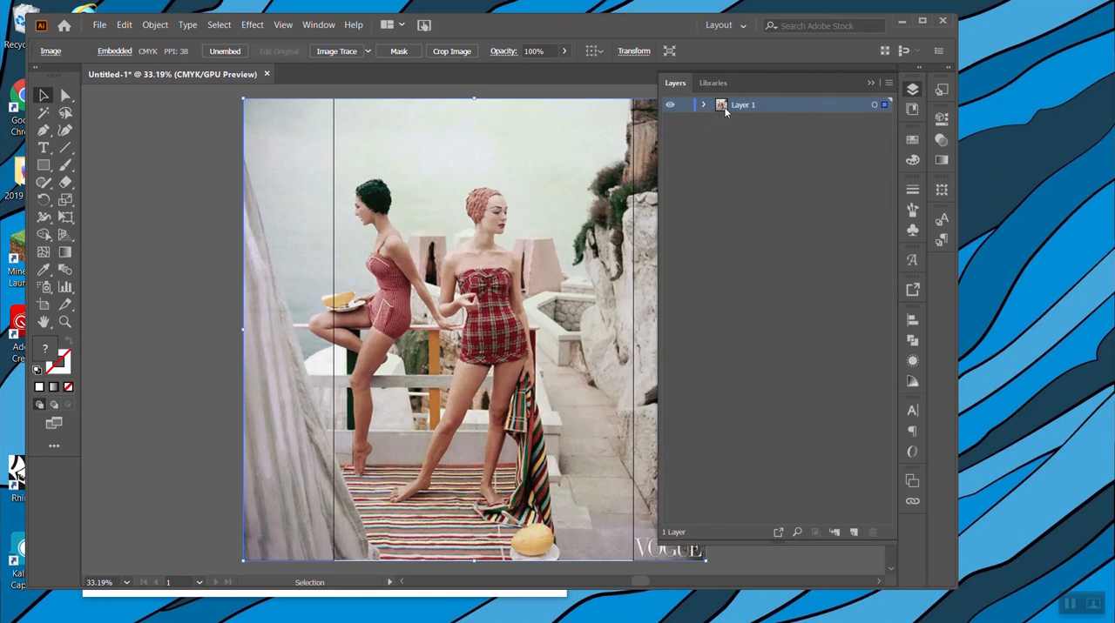
{"action": "left_click", "coordinate": [669, 104]}
{"action": "left_click", "coordinate": [670, 104]}
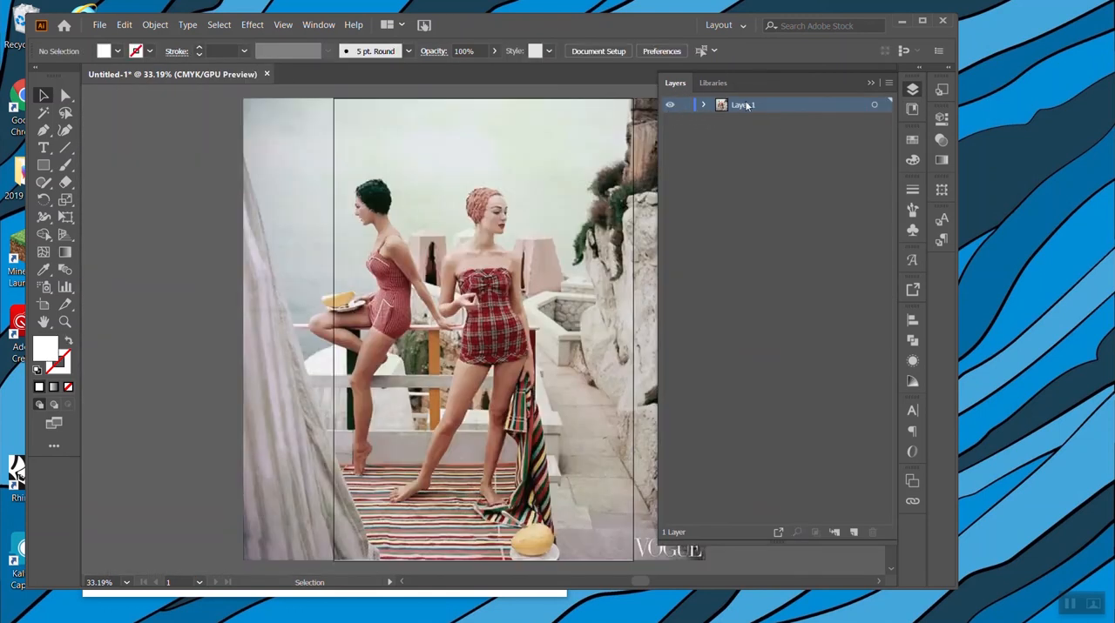
{"action": "left_click", "coordinate": [855, 535]}
Turn Layer 1 with the photo into a template layer and make Layer 2 the active layer.
{"action": "left_click", "coordinate": [757, 122]}
{"action": "double_click", "coordinate": [760, 119]}
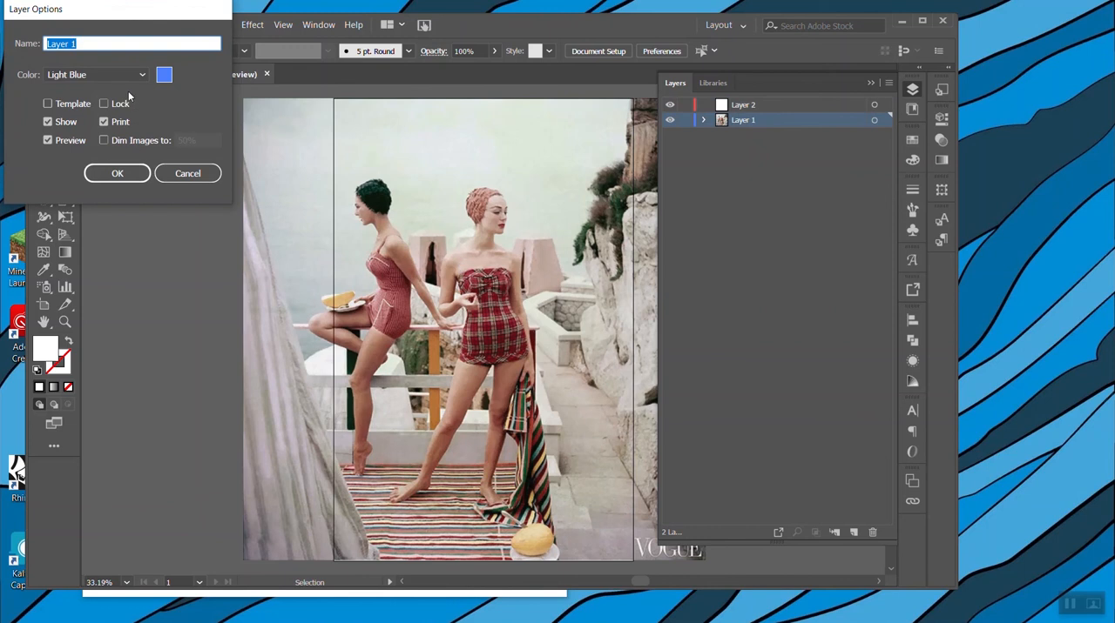
{"action": "left_click", "coordinate": [63, 105]}
{"action": "left_click", "coordinate": [116, 173]}
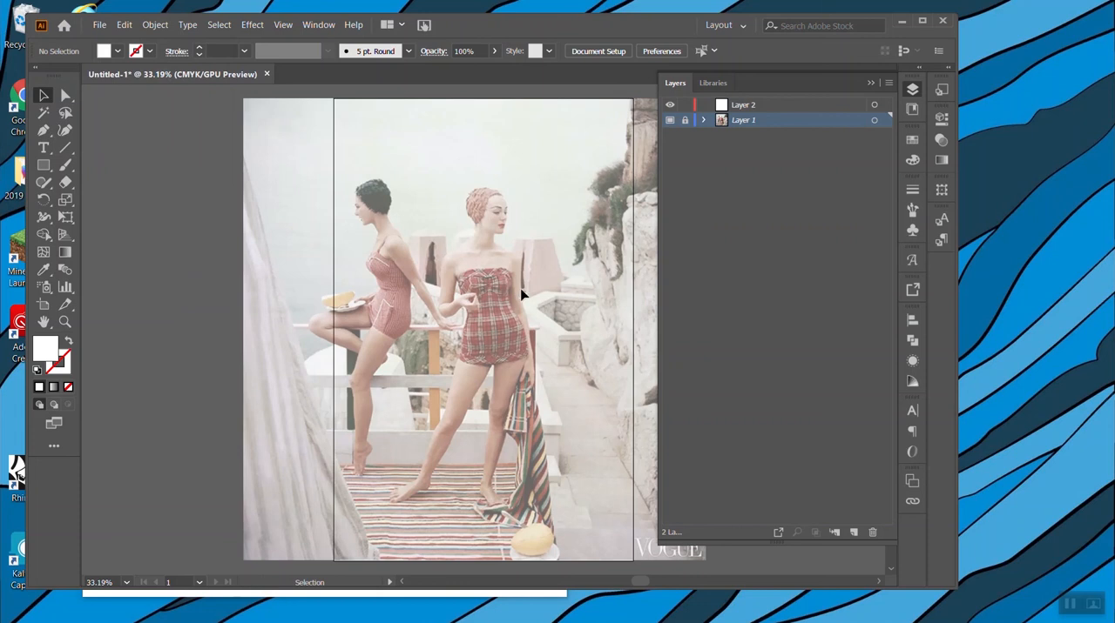
{"action": "left_click", "coordinate": [754, 107]}
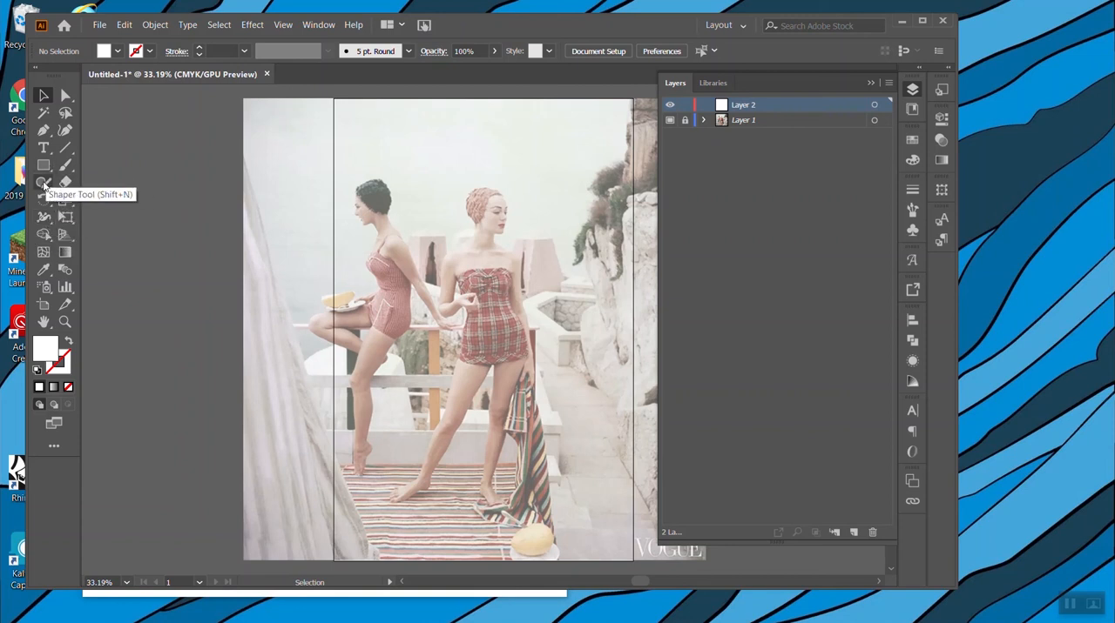
Start a Pen tool outline of the standing woman, tracing the back of her cap, her neck and her shoulder.
{"action": "left_click", "coordinate": [45, 131]}
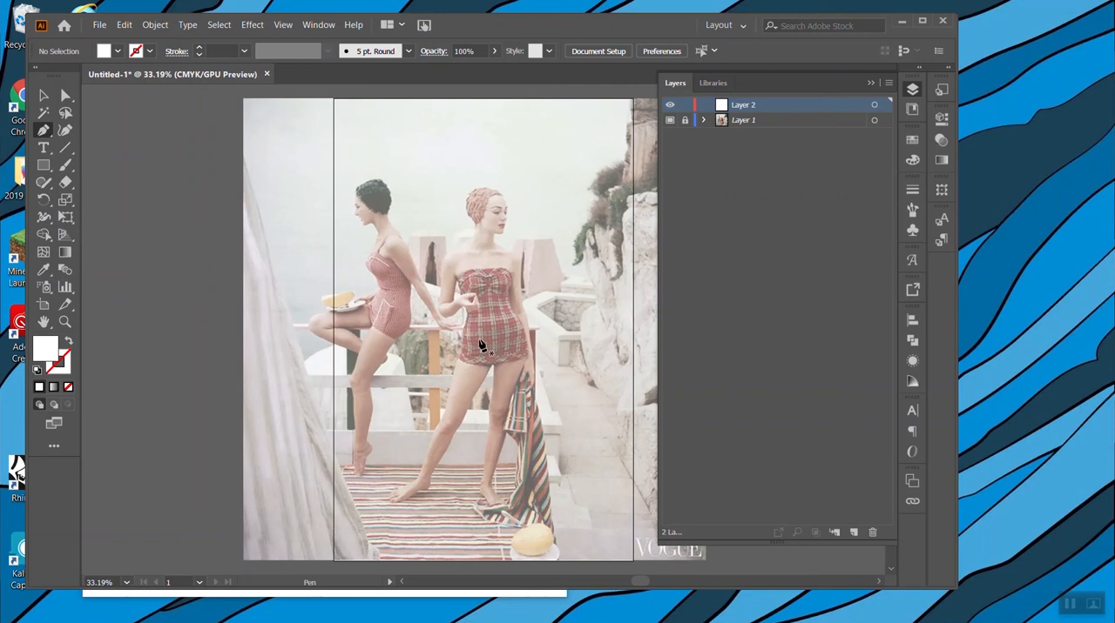
{"action": "scroll", "coordinate": [479, 346], "scroll_direction": "up", "scroll_amount": 2}
{"action": "scroll", "coordinate": [477, 314], "scroll_direction": "up", "scroll_amount": 3}
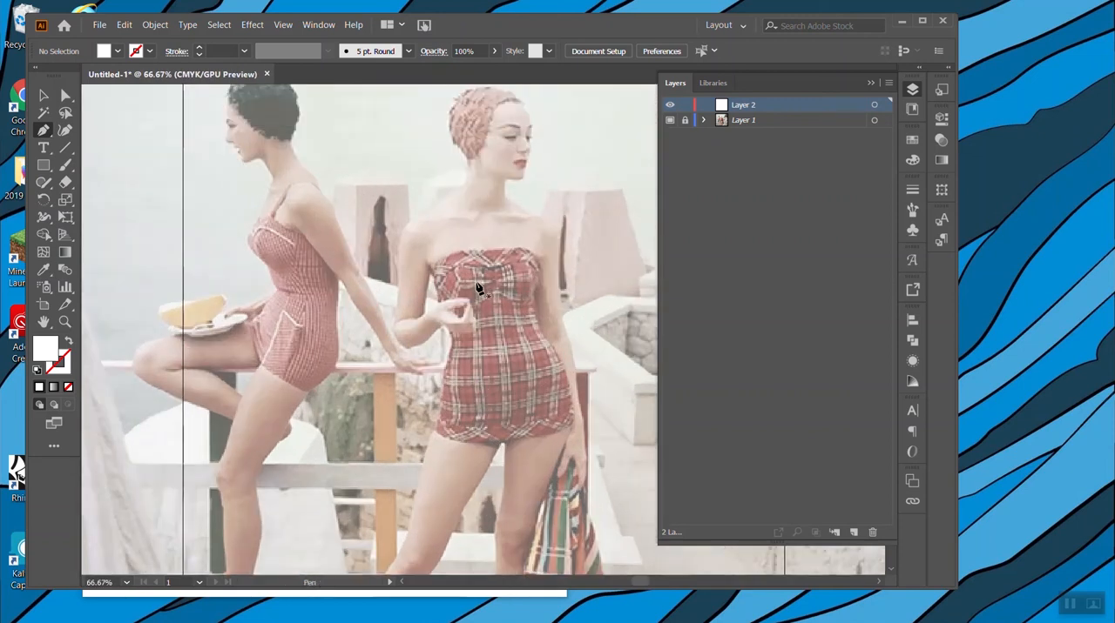
{"action": "scroll", "coordinate": [473, 293], "scroll_direction": "up", "scroll_amount": 1}
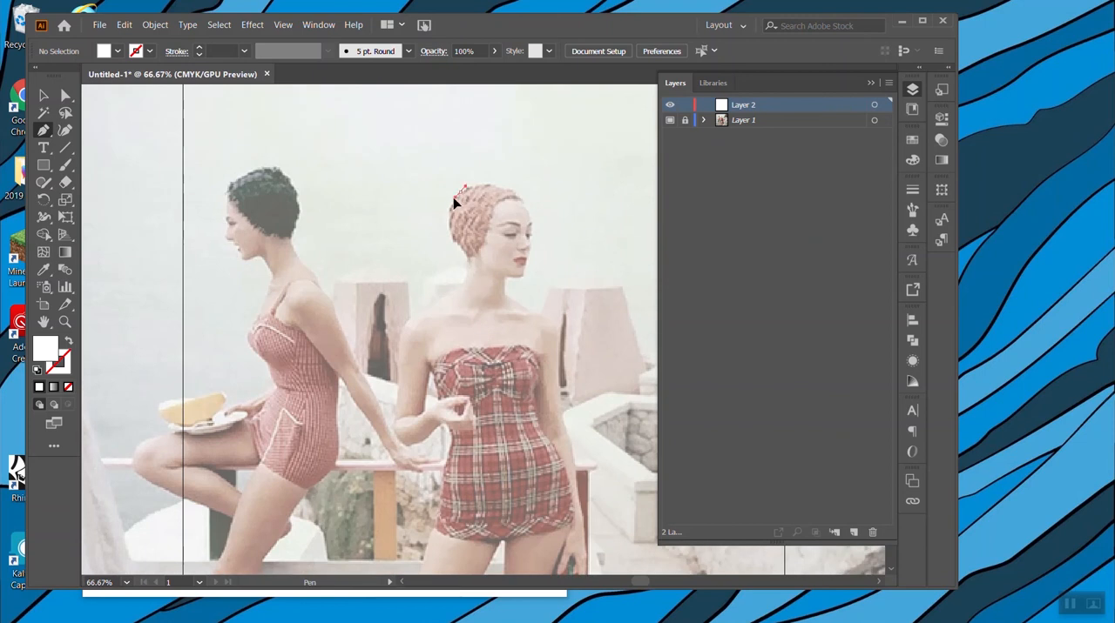
{"action": "left_click_drag", "start_coordinate": [441, 220], "coordinate": [436, 218]}
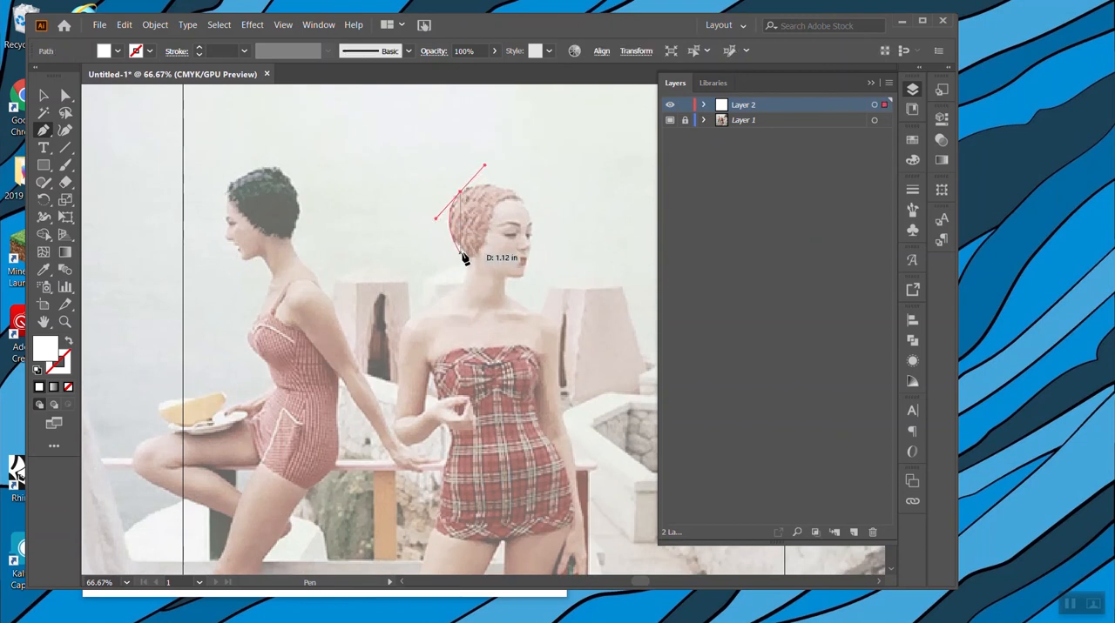
{"action": "left_click", "coordinate": [455, 243]}
{"action": "left_click_drag", "start_coordinate": [467, 250], "coordinate": [470, 250]}
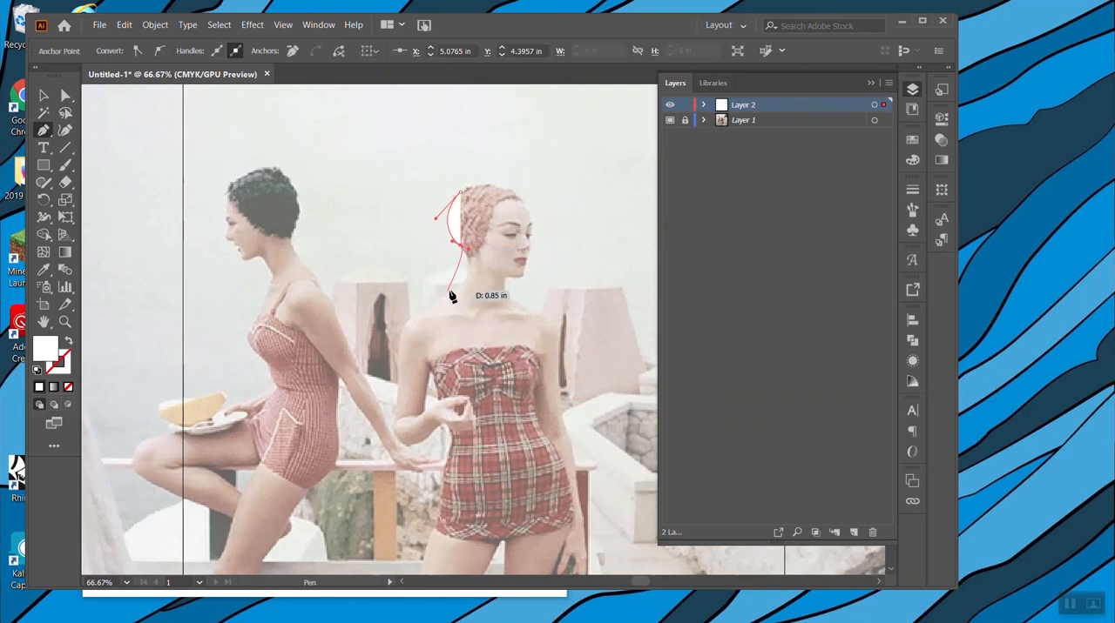
{"action": "left_click_drag", "start_coordinate": [460, 282], "coordinate": [450, 294]}
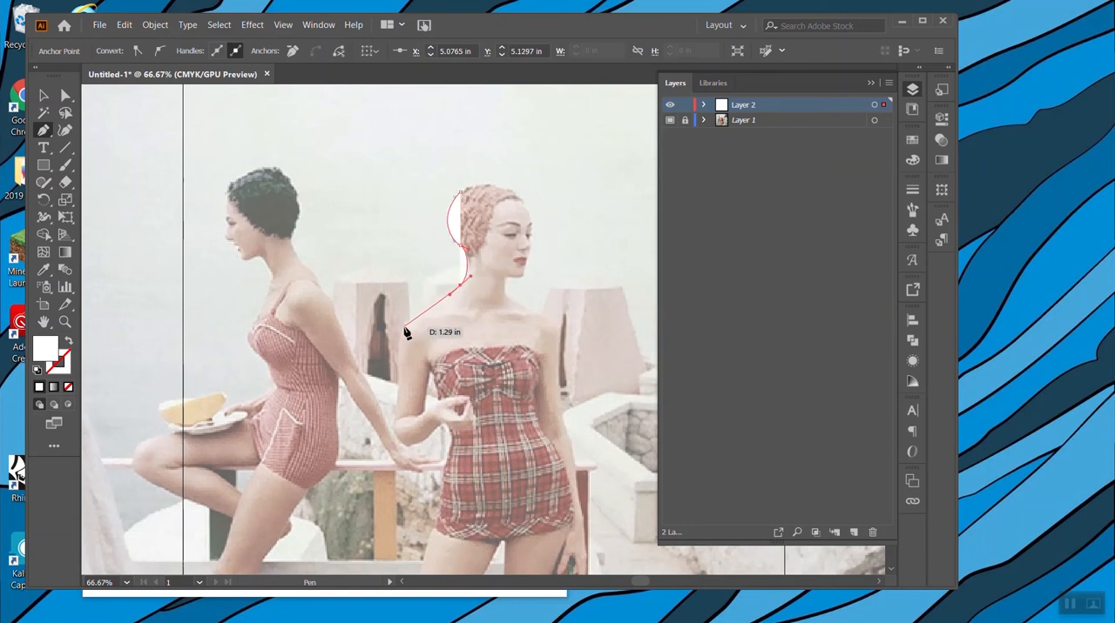
{"action": "left_click_drag", "start_coordinate": [407, 323], "coordinate": [397, 342]}
Continue the outline along her bent arm, waist and outer leg down to the foot on the striped rug.
{"action": "left_click_drag", "start_coordinate": [390, 424], "coordinate": [435, 528]}
{"action": "scroll", "coordinate": [433, 525], "scroll_direction": "down", "scroll_amount": 1}
{"action": "scroll", "coordinate": [432, 525], "scroll_direction": "down", "scroll_amount": 5}
{"action": "left_click_drag", "start_coordinate": [405, 404], "coordinate": [386, 442]}
{"action": "left_click_drag", "start_coordinate": [353, 535], "coordinate": [296, 573]}
{"action": "scroll", "coordinate": [297, 572], "scroll_direction": "down", "scroll_amount": 2}
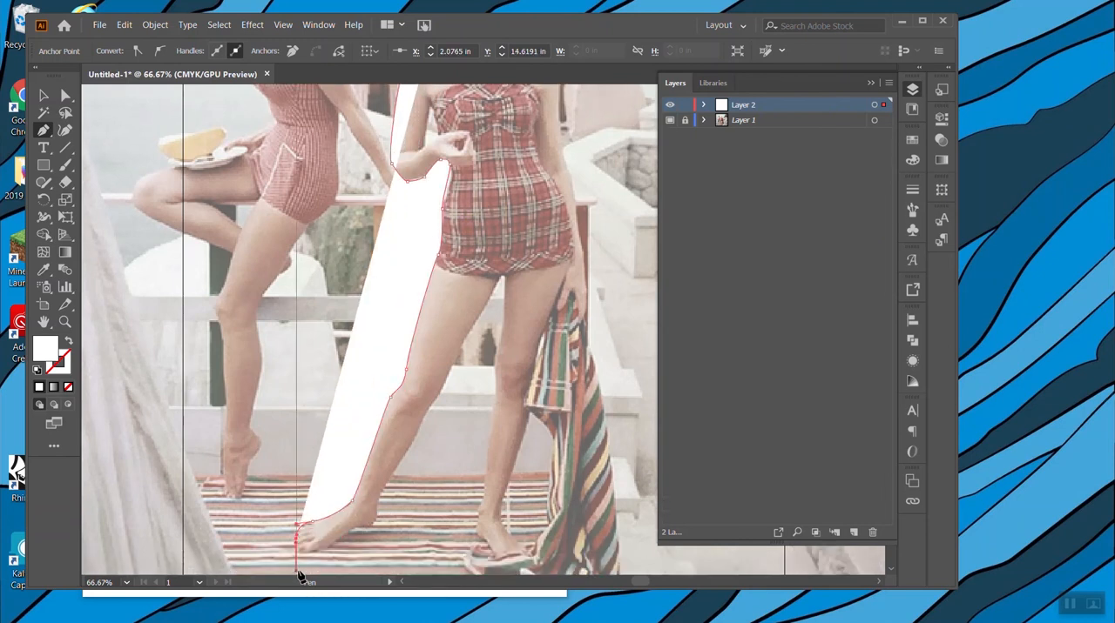
Trace around the foot, along the inner legs and up the other leg to the striped towel.
{"action": "scroll", "coordinate": [297, 571], "scroll_direction": "down", "scroll_amount": 3}
{"action": "left_click_drag", "start_coordinate": [297, 511], "coordinate": [303, 511]}
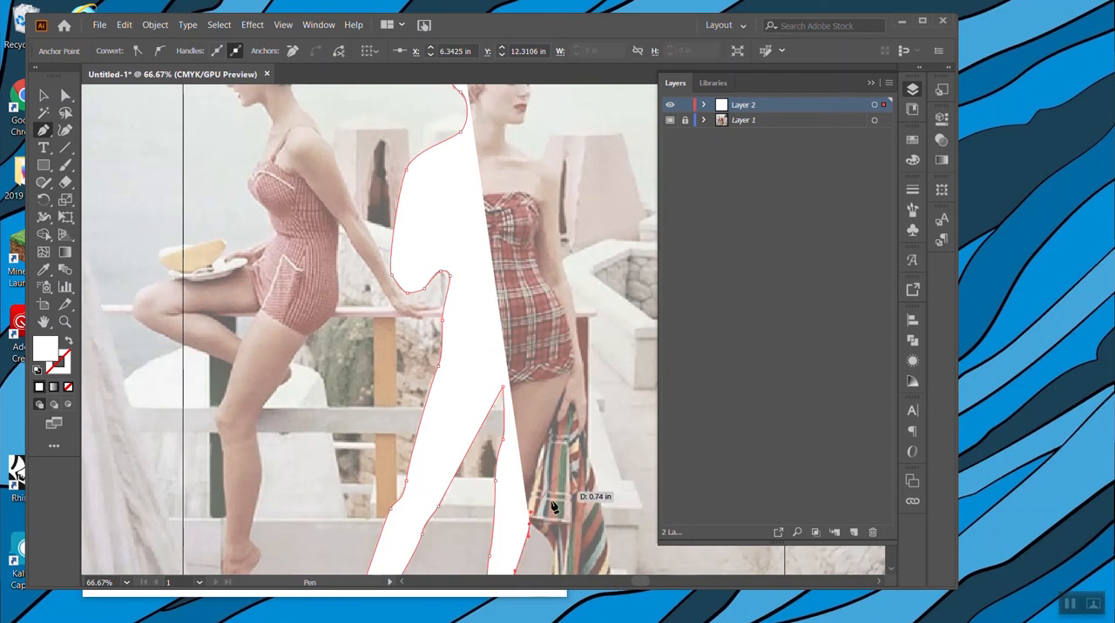
{"action": "left_click_drag", "start_coordinate": [550, 427], "coordinate": [559, 397]}
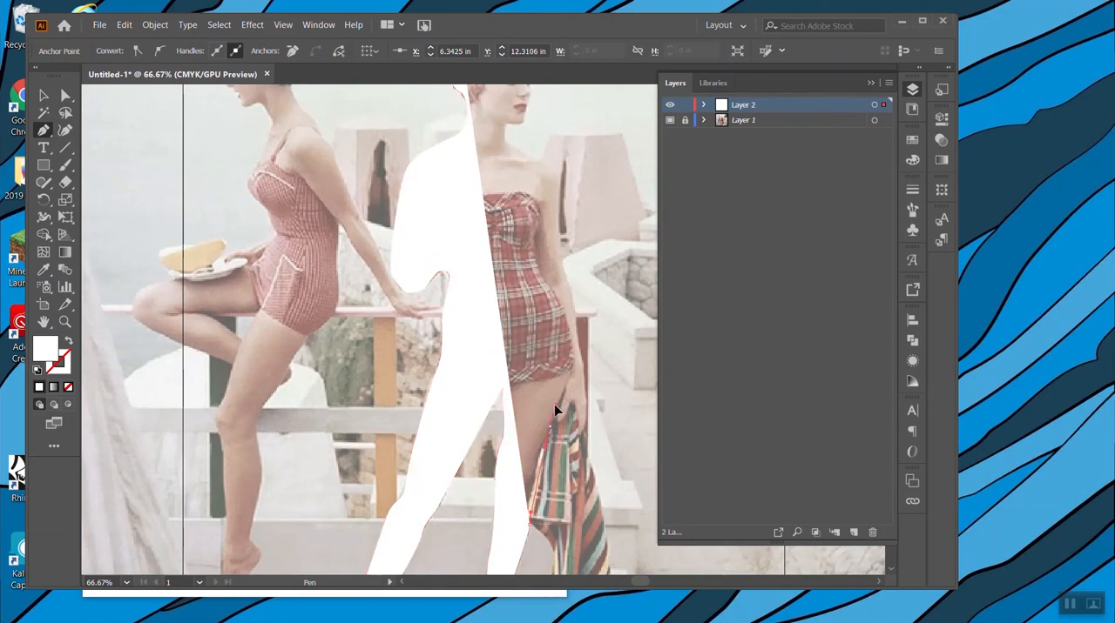
{"action": "left_click_drag", "start_coordinate": [421, 328], "coordinate": [426, 341]}
{"action": "key", "text": "ctrl+z"}
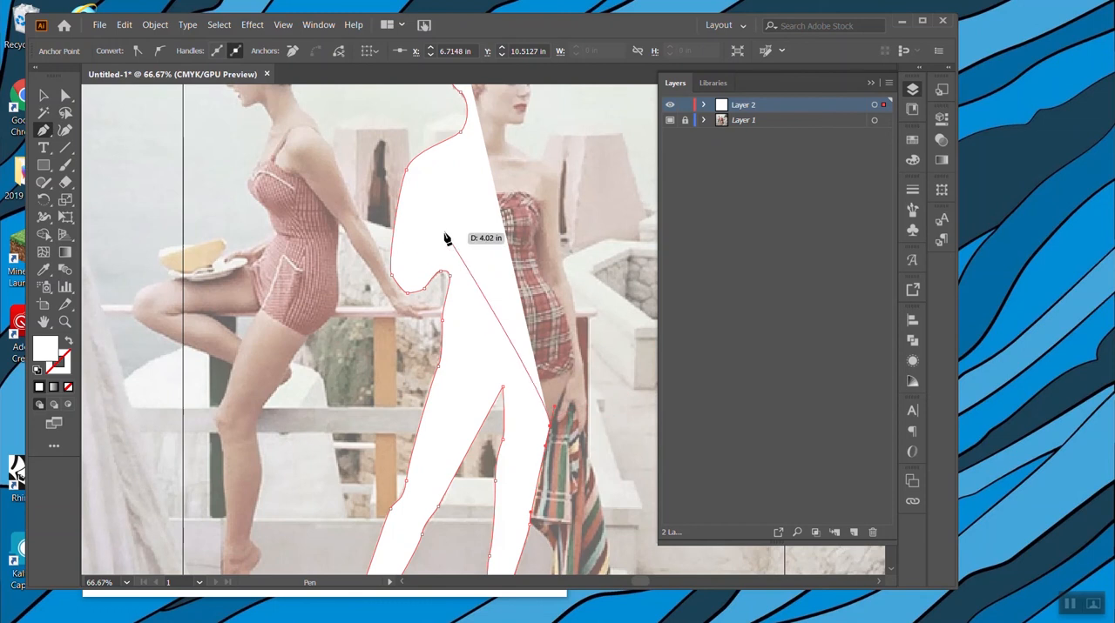
Set the outline to no fill and a black stroke so the photo shows through.
{"action": "left_click", "coordinate": [68, 387]}
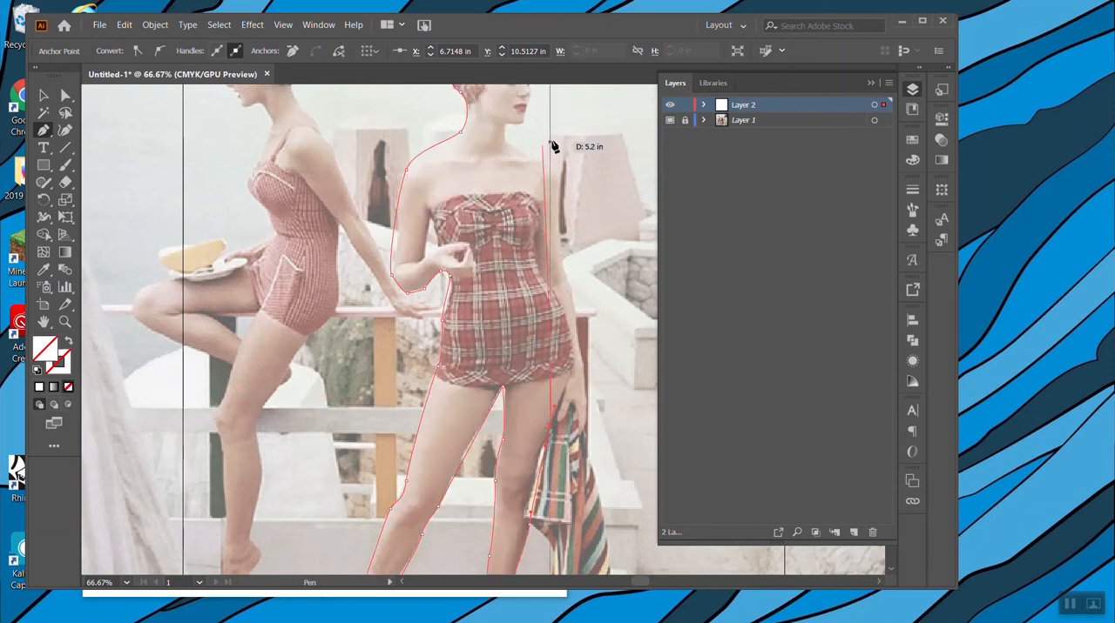
{"action": "left_click", "coordinate": [63, 373]}
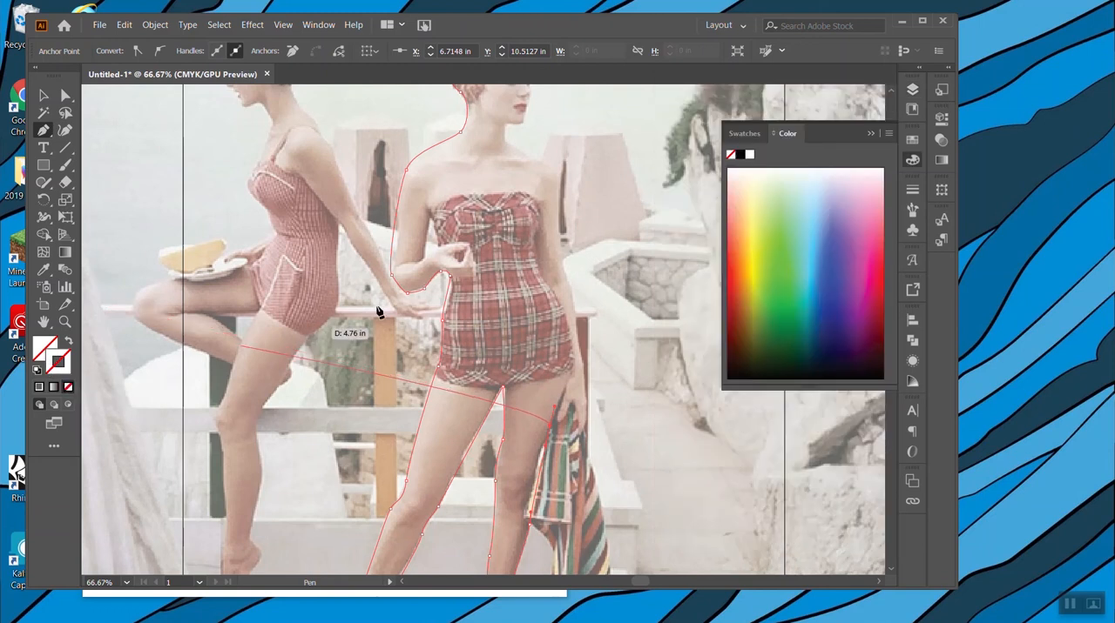
{"action": "left_click", "coordinate": [743, 157]}
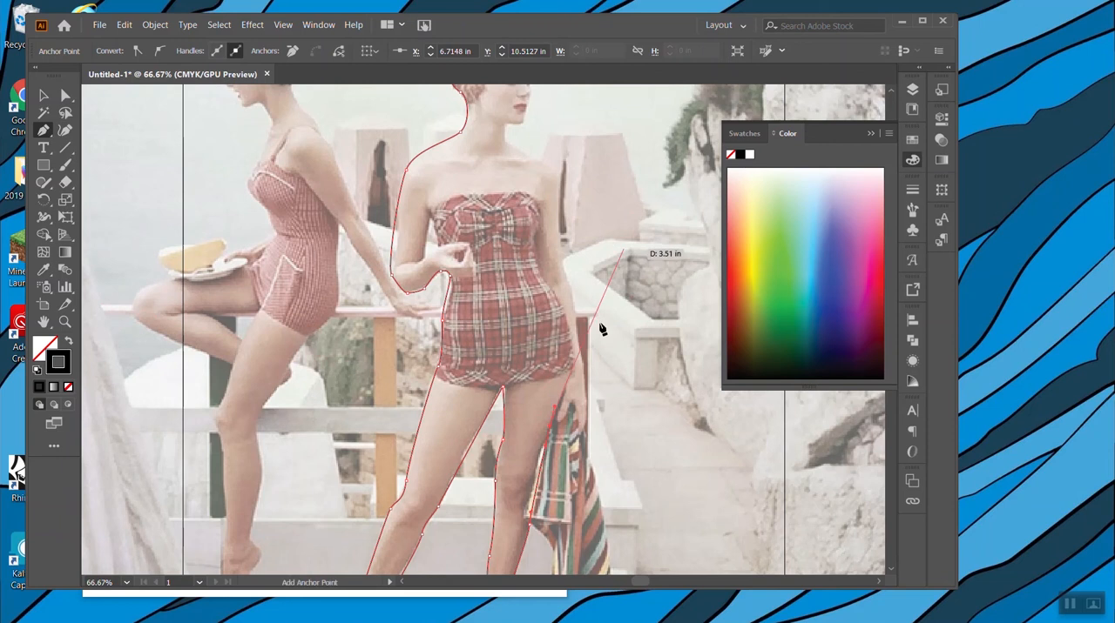
Trace the outline around the standing woman's hand holding the striped towel.
{"action": "left_click", "coordinate": [566, 389]}
{"action": "left_click", "coordinate": [571, 403]}
{"action": "left_click", "coordinate": [572, 442]}
{"action": "left_click", "coordinate": [579, 451]}
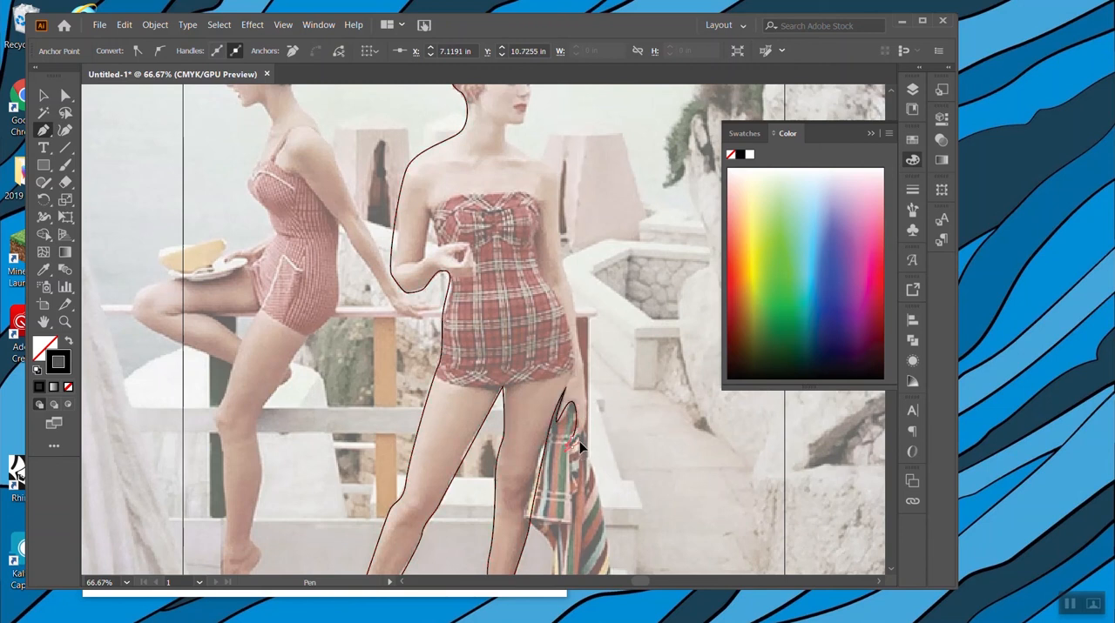
{"action": "left_click", "coordinate": [590, 418]}
Continue the outline up her straight arm and over the shoulder to the base of the neck.
{"action": "left_click", "coordinate": [577, 335]}
{"action": "left_click", "coordinate": [560, 257]}
{"action": "scroll", "coordinate": [557, 223], "scroll_direction": "up", "scroll_amount": 3}
{"action": "left_click", "coordinate": [555, 251]}
{"action": "left_click", "coordinate": [506, 226]}
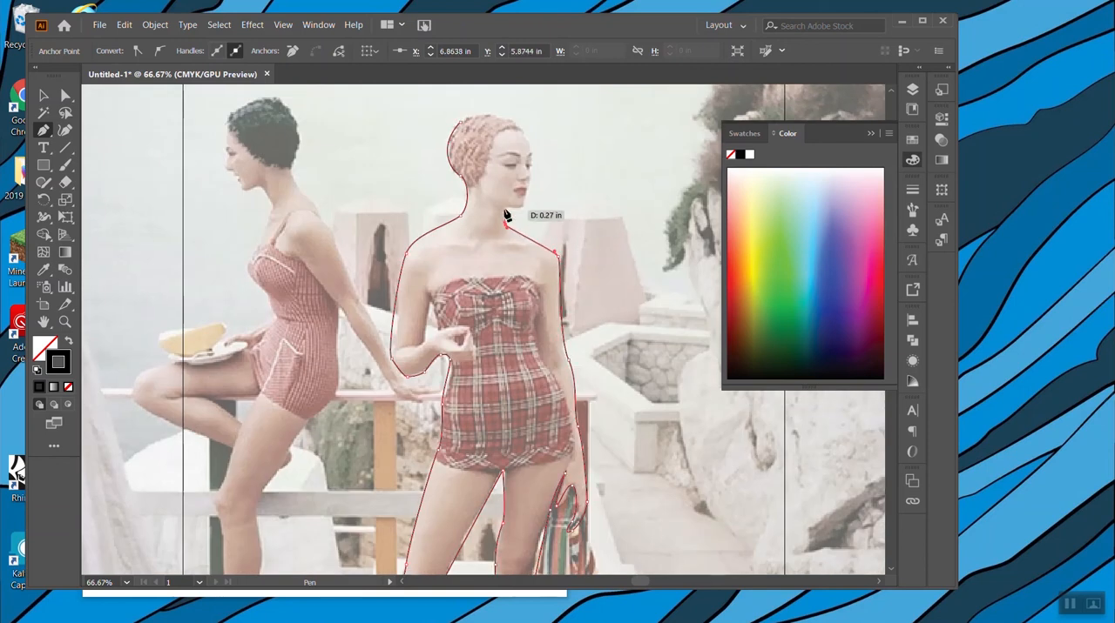
Trace the neck, chin, face and top of the cap, close the path at its starting point and leave the Pen tool.
{"action": "left_click", "coordinate": [504, 209]}
{"action": "left_click", "coordinate": [520, 207]}
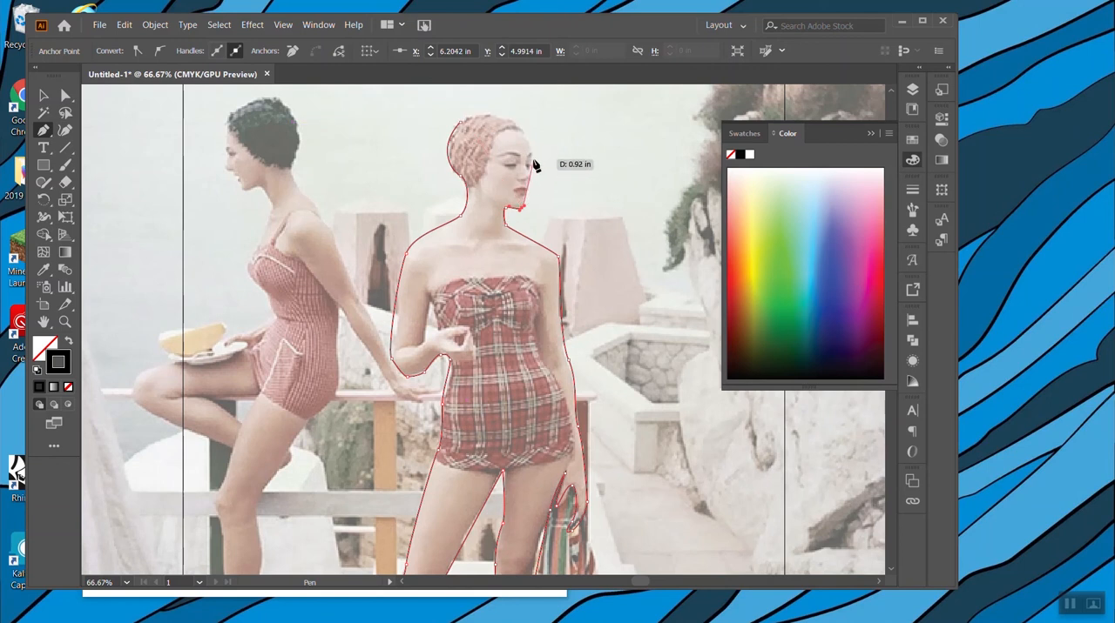
{"action": "left_click", "coordinate": [533, 179], "text": "ctrl"}
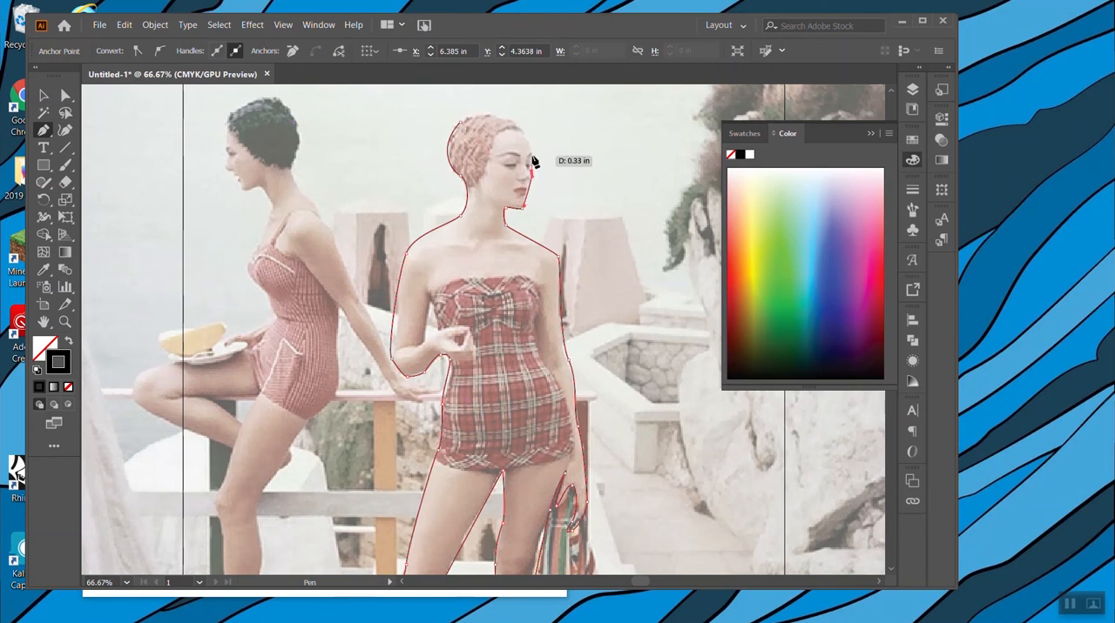
{"action": "left_click", "coordinate": [531, 151]}
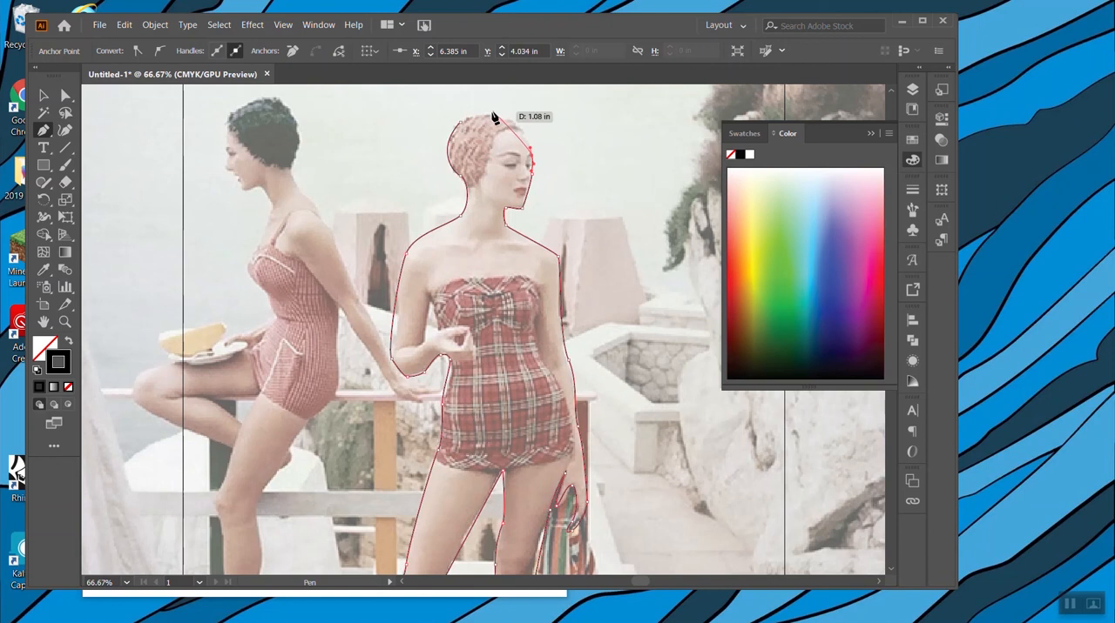
{"action": "left_click", "coordinate": [522, 125]}
{"action": "left_click", "coordinate": [495, 120]}
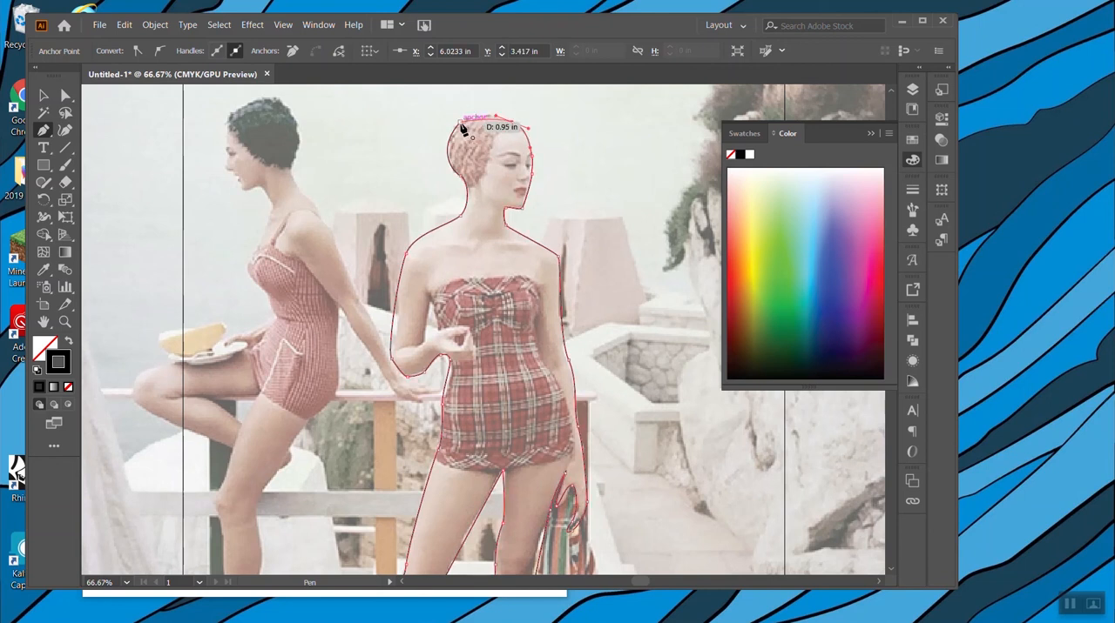
{"action": "mouse_move", "coordinate": [459, 123]}
{"action": "left_mouse_down"}
{"action": "mouse_move", "coordinate": [440, 130]}
{"action": "mouse_move", "coordinate": [442, 149]}
{"action": "mouse_move", "coordinate": [450, 133]}
{"action": "left_mouse_up"}
{"action": "left_click", "coordinate": [451, 138]}
{"action": "left_click", "coordinate": [42, 96]}
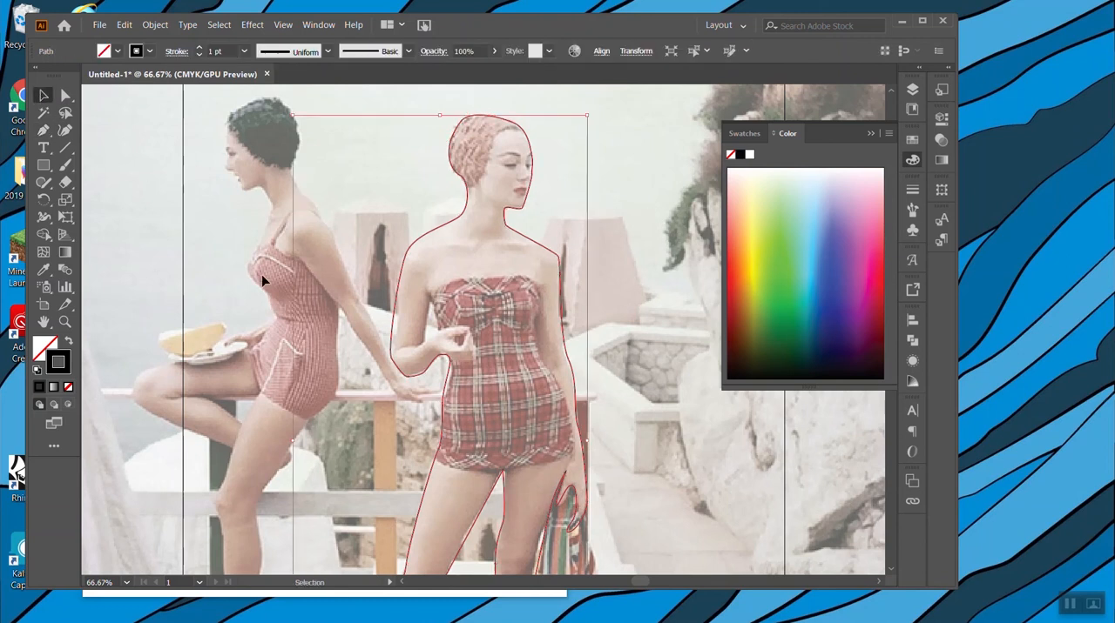
Try a pale cream colour on the traced figure's stroke and fill, and remove it again.
{"action": "left_click", "coordinate": [751, 176]}
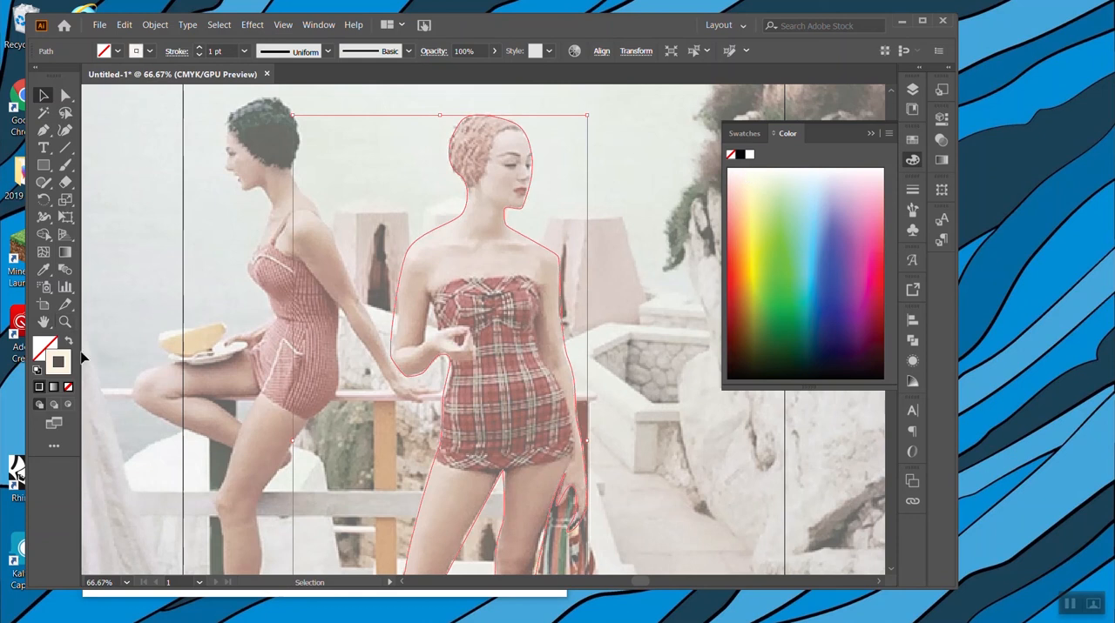
{"action": "key", "text": "ctrl+z"}
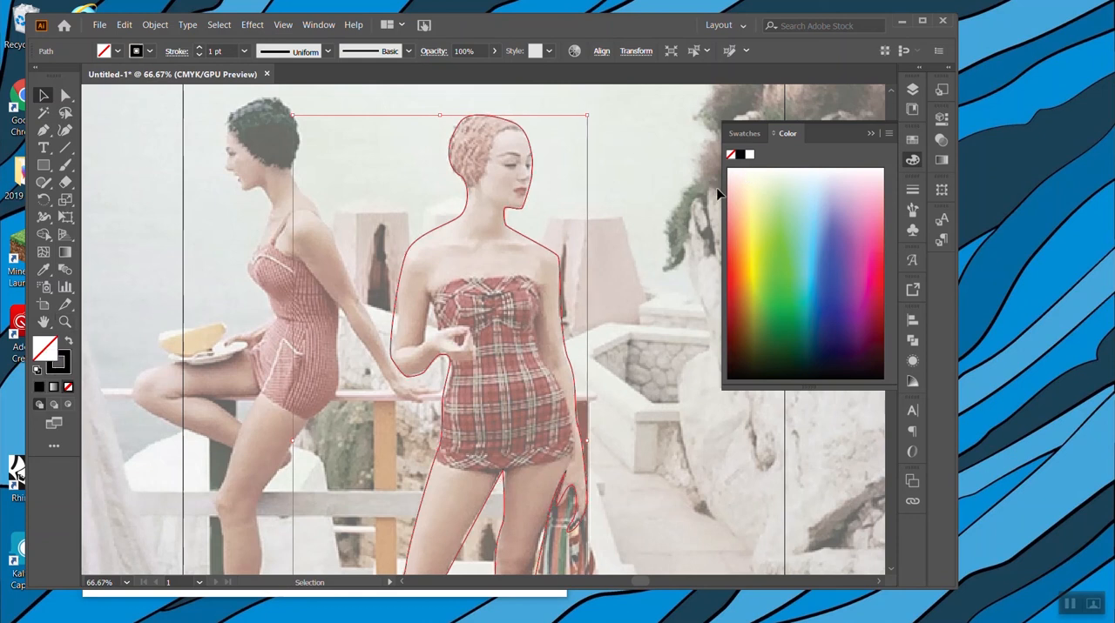
{"action": "left_click", "coordinate": [757, 177]}
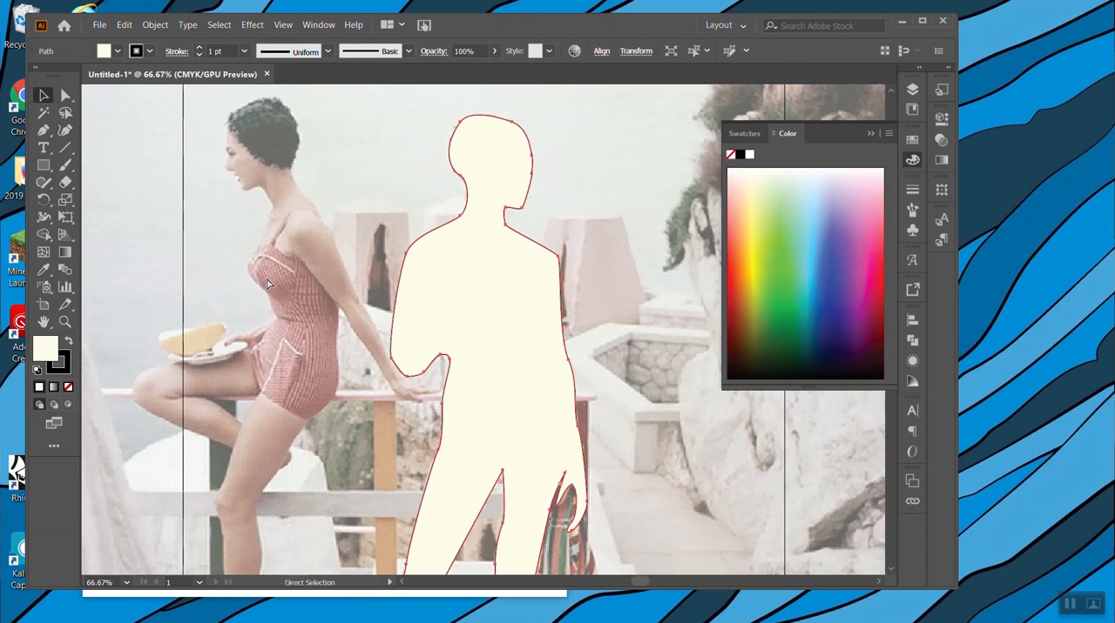
{"action": "key", "text": "slash"}
Fill the traced figure with a skin tone sampled from the photo using the Eyedropper.
{"action": "key", "text": "i"}
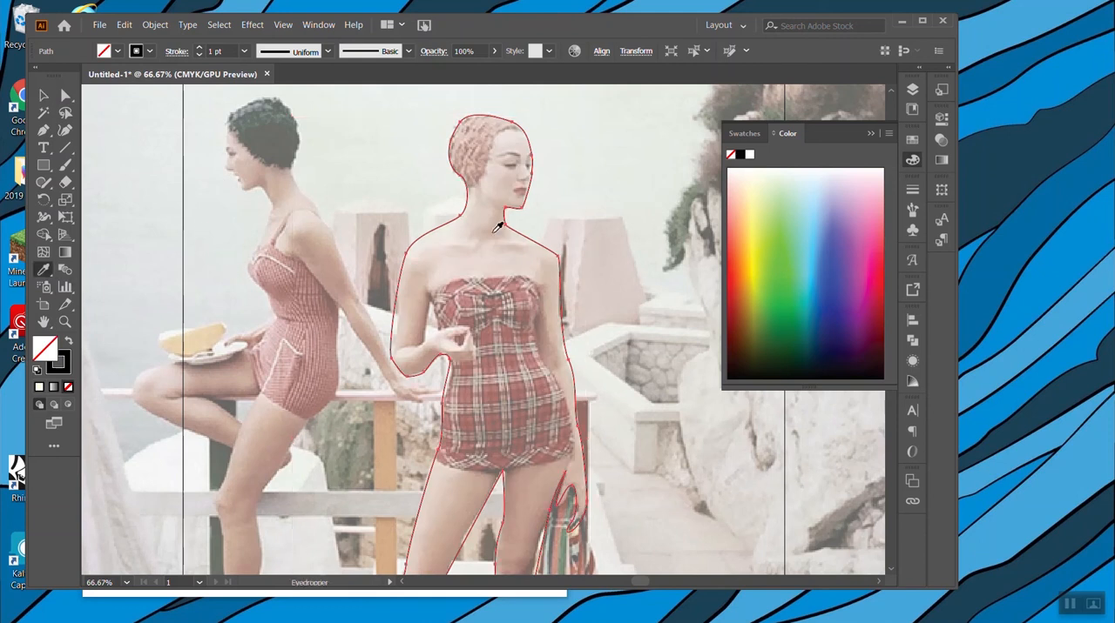
{"action": "left_click", "coordinate": [499, 228]}
{"action": "key", "text": "v"}
{"action": "left_click", "coordinate": [43, 269]}
{"action": "left_click", "coordinate": [284, 207]}
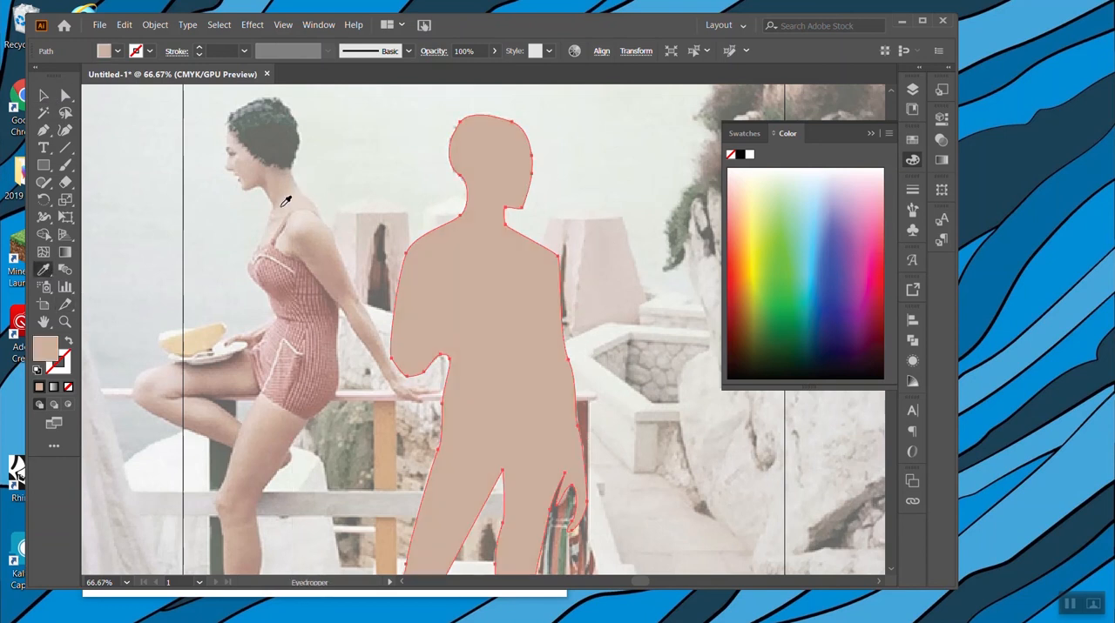
Select the filled figure shape and lower its opacity to 46%.
{"action": "left_click", "coordinate": [44, 95]}
{"action": "left_click", "coordinate": [669, 236]}
{"action": "left_click", "coordinate": [540, 352]}
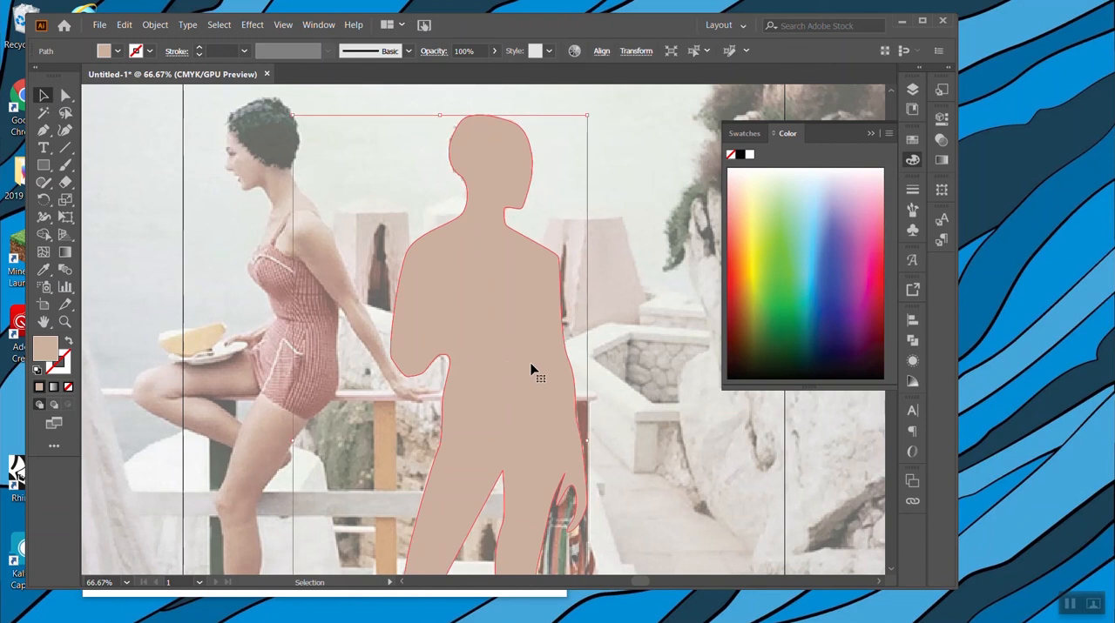
{"action": "left_click", "coordinate": [495, 52]}
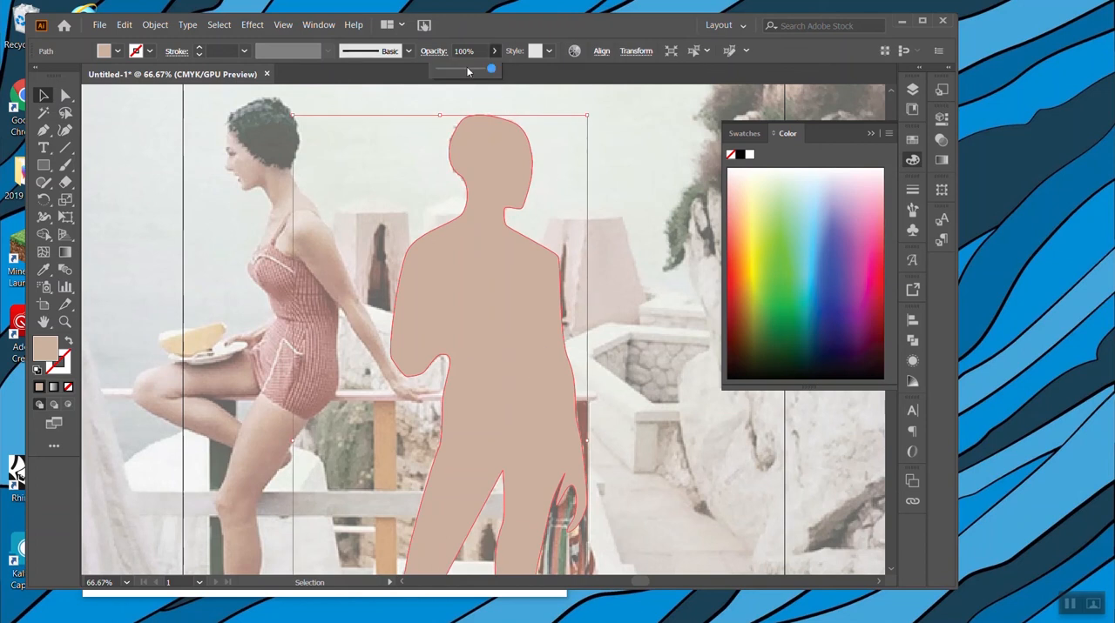
{"action": "left_click_drag", "start_coordinate": [466, 72], "coordinate": [464, 76]}
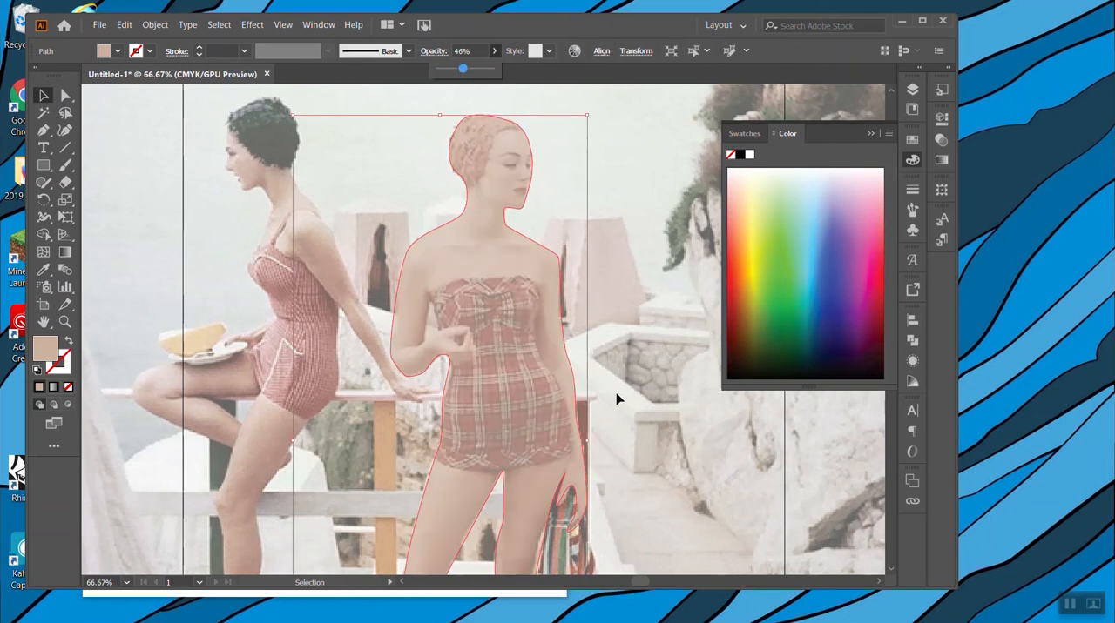
Adjust the figure outline around the lowered hand by repositioning its anchor point with the Direct Selection tool.
{"action": "scroll", "coordinate": [617, 400], "scroll_direction": "down", "scroll_amount": 3}
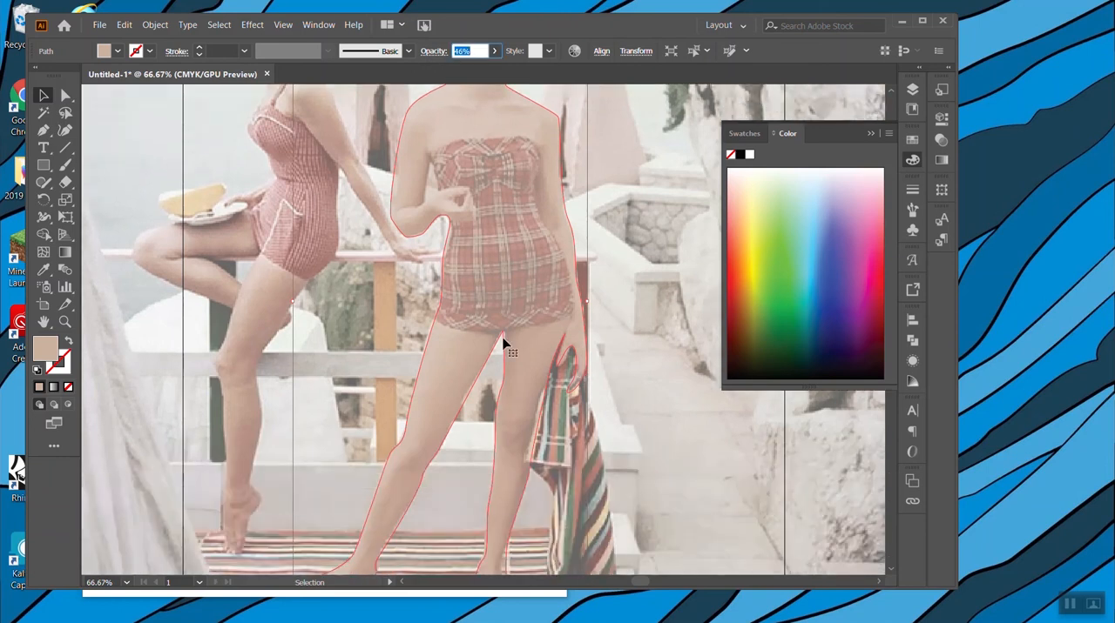
{"action": "left_click", "coordinate": [65, 95]}
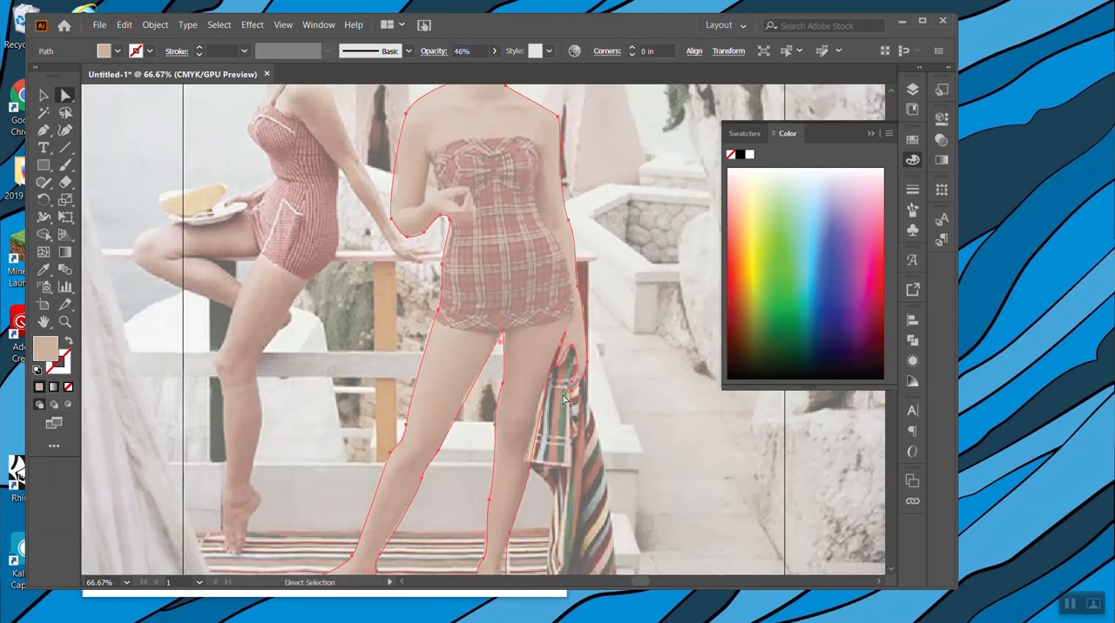
{"action": "left_click", "coordinate": [571, 347]}
{"action": "left_click_drag", "start_coordinate": [557, 366], "coordinate": [565, 372]}
Try moving the whole figure shape sideways off the photo and undo the move.
{"action": "left_click", "coordinate": [44, 95]}
{"action": "left_click", "coordinate": [574, 319]}
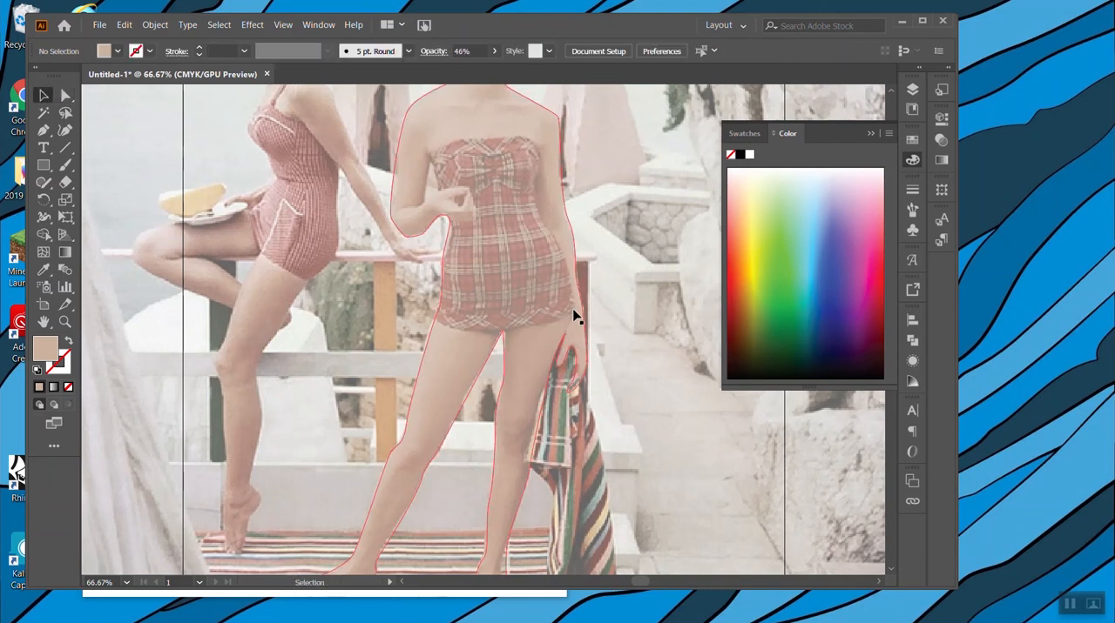
{"action": "left_click_drag", "start_coordinate": [575, 318], "coordinate": [657, 313]}
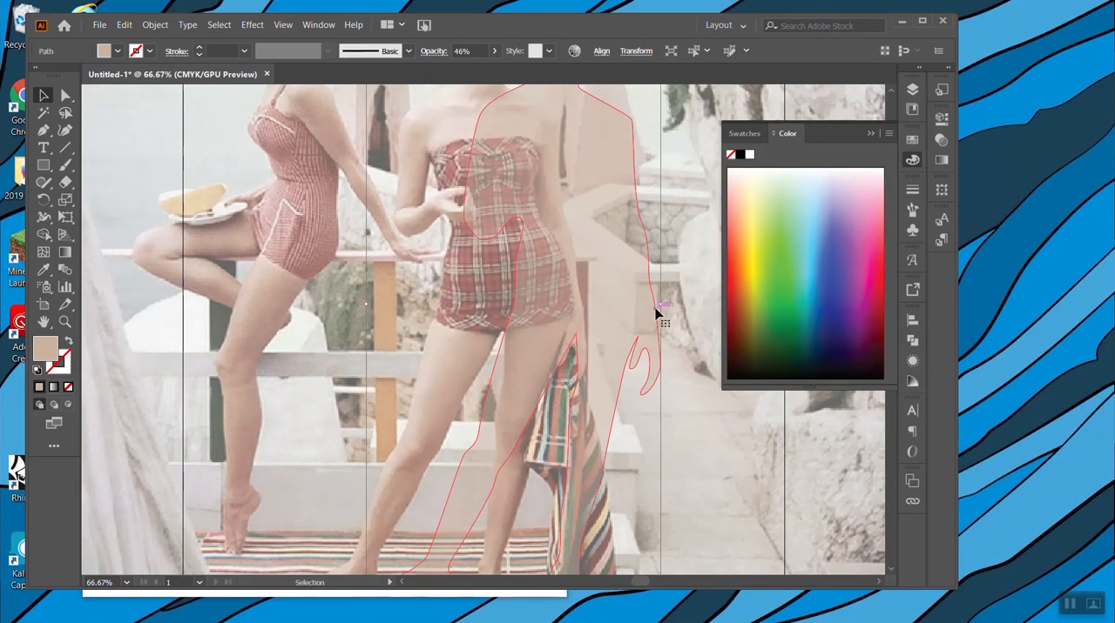
{"action": "key", "text": "ctrl+z"}
Refine the contour of the lowered hand beside the striped towel by moving individual anchor points, then deselect the path.
{"action": "key", "text": "a"}
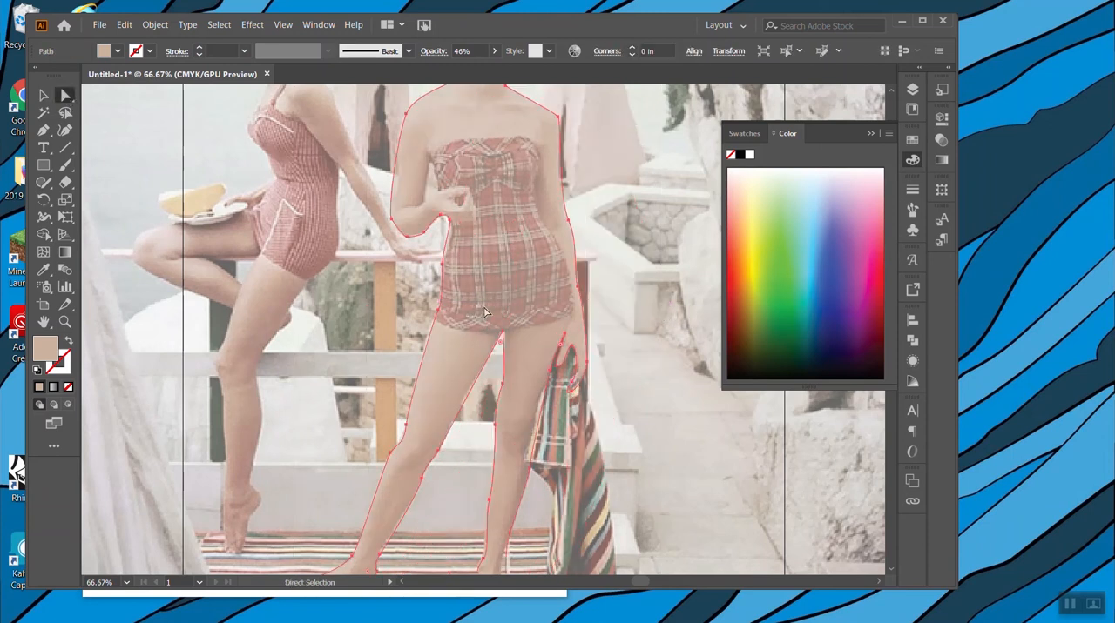
{"action": "mouse_move", "coordinate": [560, 371]}
{"action": "left_mouse_down"}
{"action": "mouse_move", "coordinate": [559, 380]}
{"action": "mouse_move", "coordinate": [556, 364]}
{"action": "left_mouse_up"}
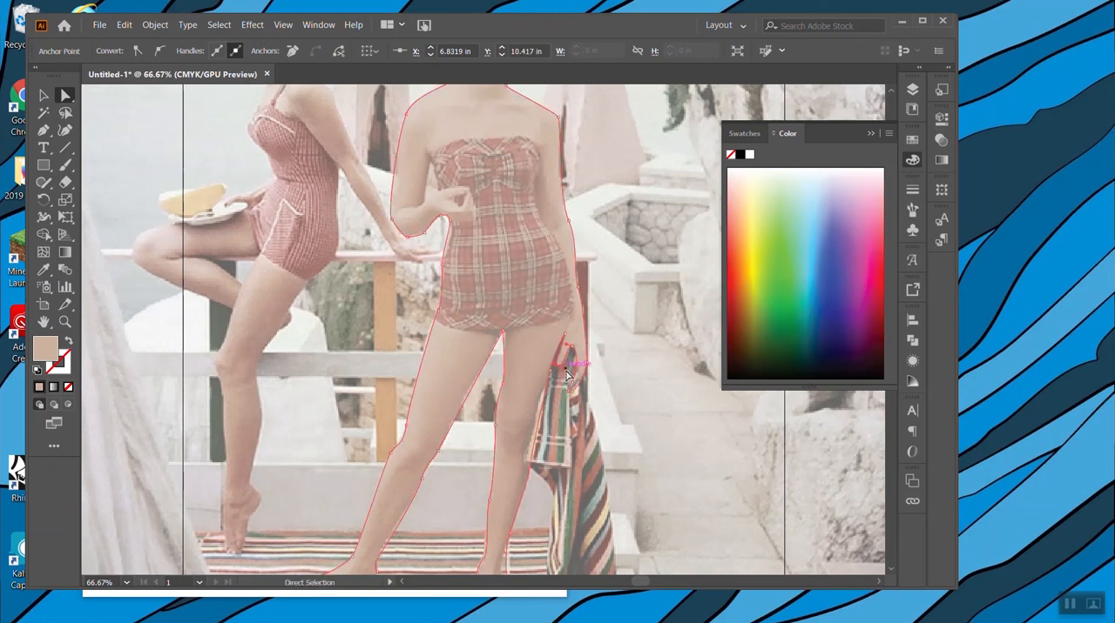
{"action": "mouse_move", "coordinate": [574, 398]}
{"action": "left_mouse_down"}
{"action": "mouse_move", "coordinate": [570, 374]}
{"action": "mouse_move", "coordinate": [572, 383]}
{"action": "left_mouse_up"}
{"action": "left_click", "coordinate": [622, 399]}
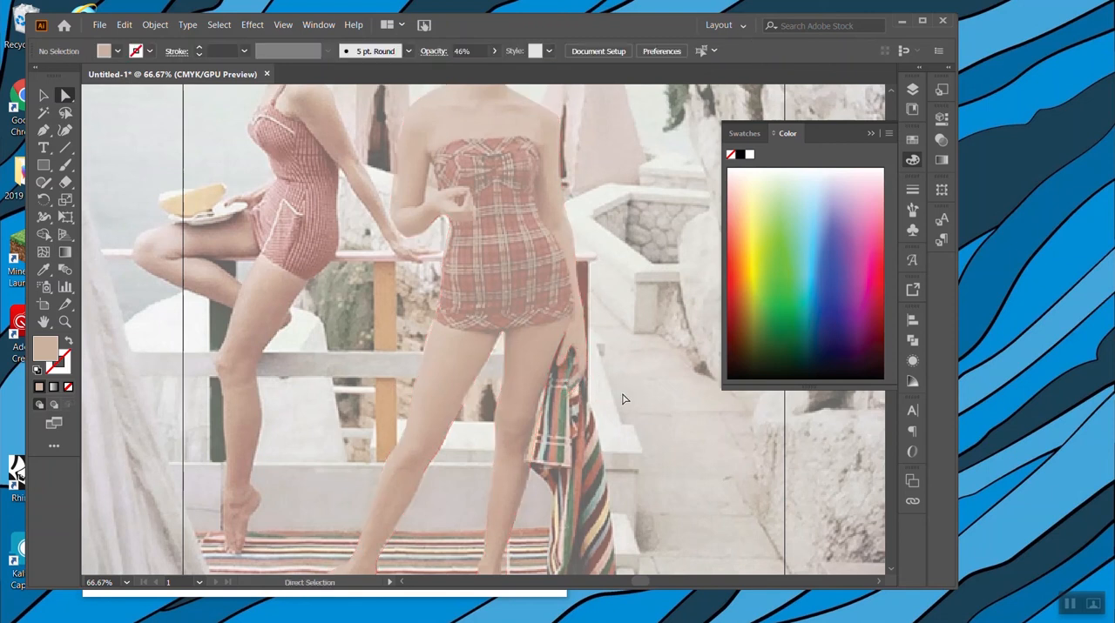
Select the figure path, give it a black stroke and deselect it.
{"action": "left_click", "coordinate": [588, 351]}
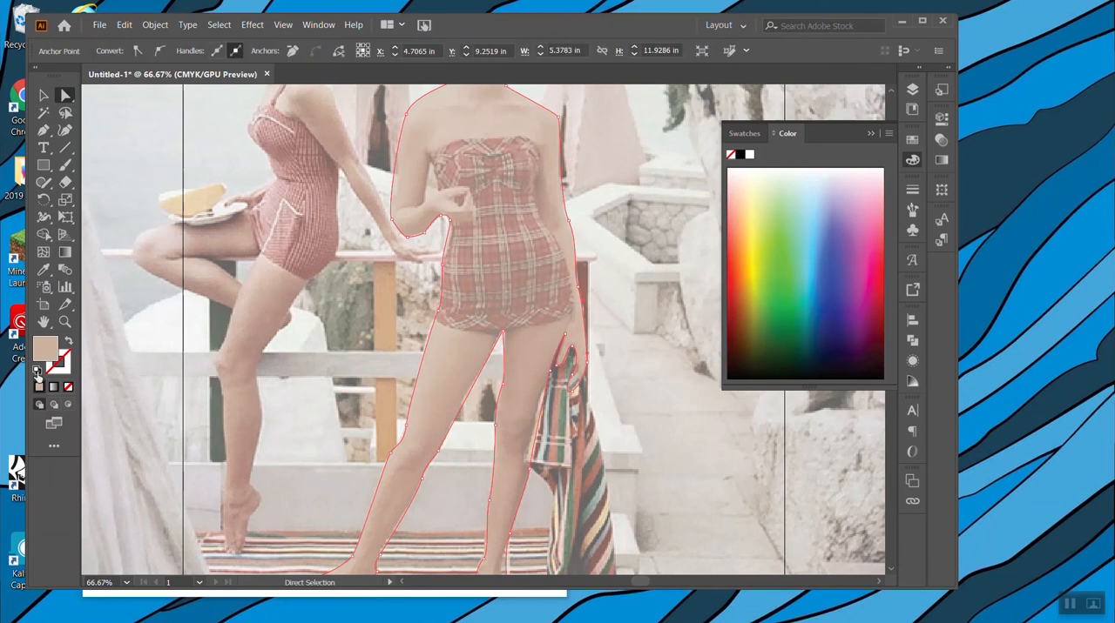
{"action": "left_click", "coordinate": [66, 366]}
{"action": "left_click", "coordinate": [740, 155]}
{"action": "left_click", "coordinate": [42, 97]}
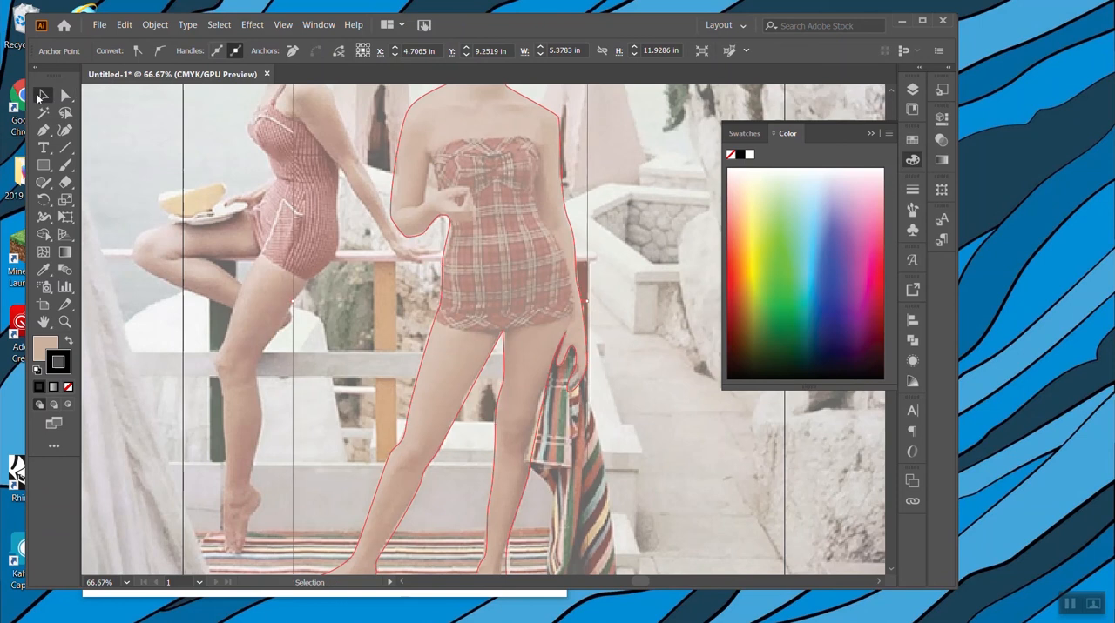
{"action": "left_click", "coordinate": [304, 241]}
Examine the stroked figure outline against the photo from the head down to the legs.
{"action": "scroll", "coordinate": [648, 245], "scroll_direction": "up", "scroll_amount": 5}
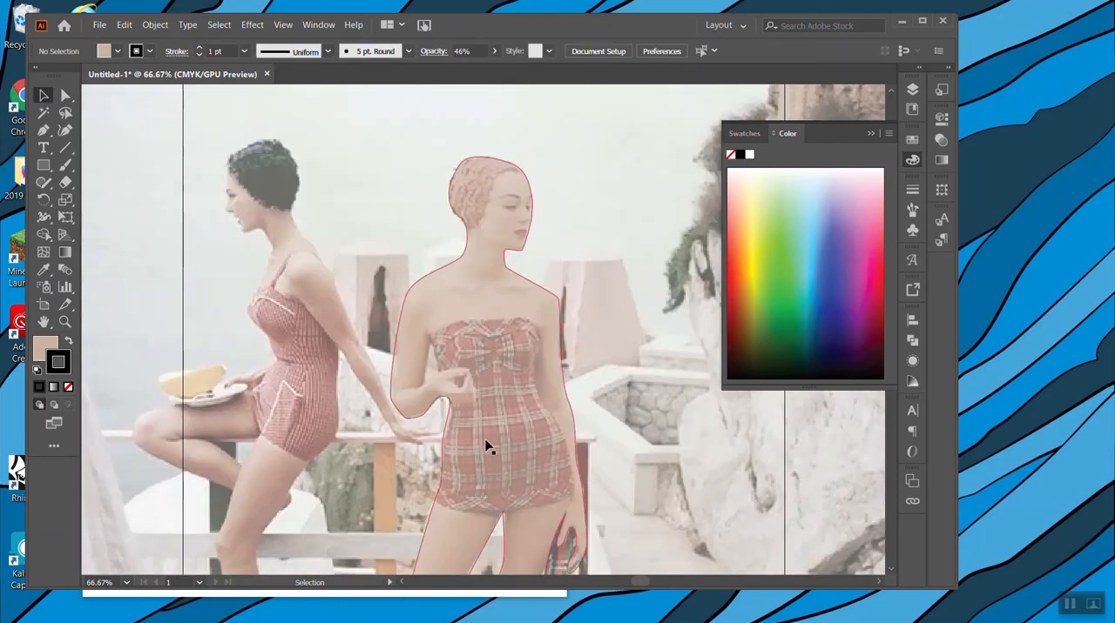
{"action": "scroll", "coordinate": [511, 419], "scroll_direction": "down", "scroll_amount": 5}
{"action": "scroll", "coordinate": [514, 348], "scroll_direction": "up", "scroll_amount": 3}
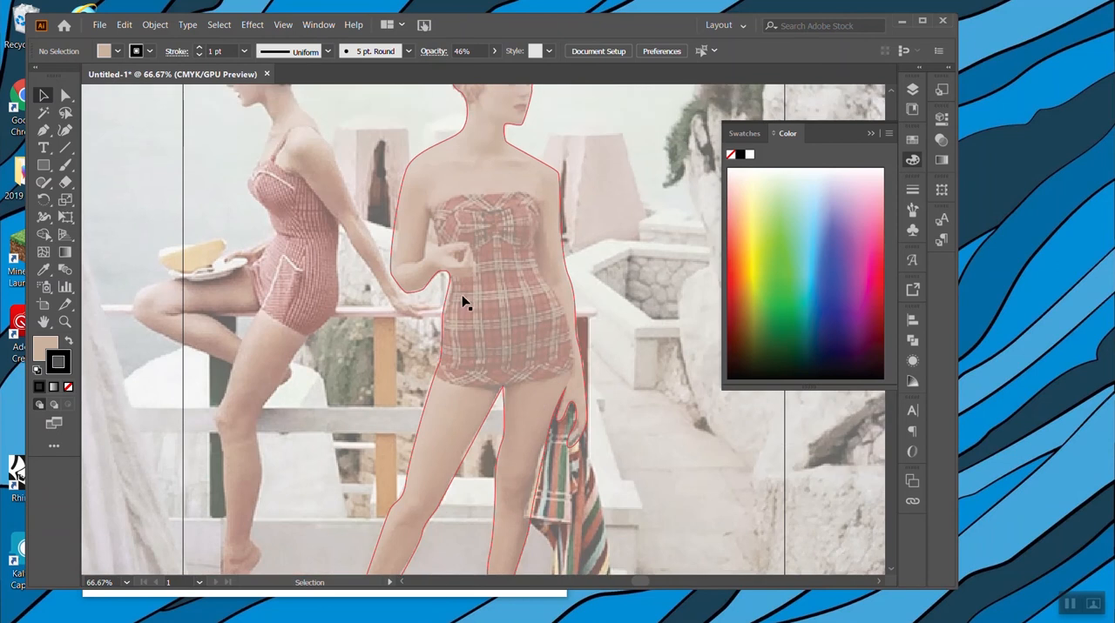
{"action": "scroll", "coordinate": [543, 343], "scroll_direction": "down", "scroll_amount": 2}
{"action": "scroll", "coordinate": [507, 324], "scroll_direction": "up", "scroll_amount": 2}
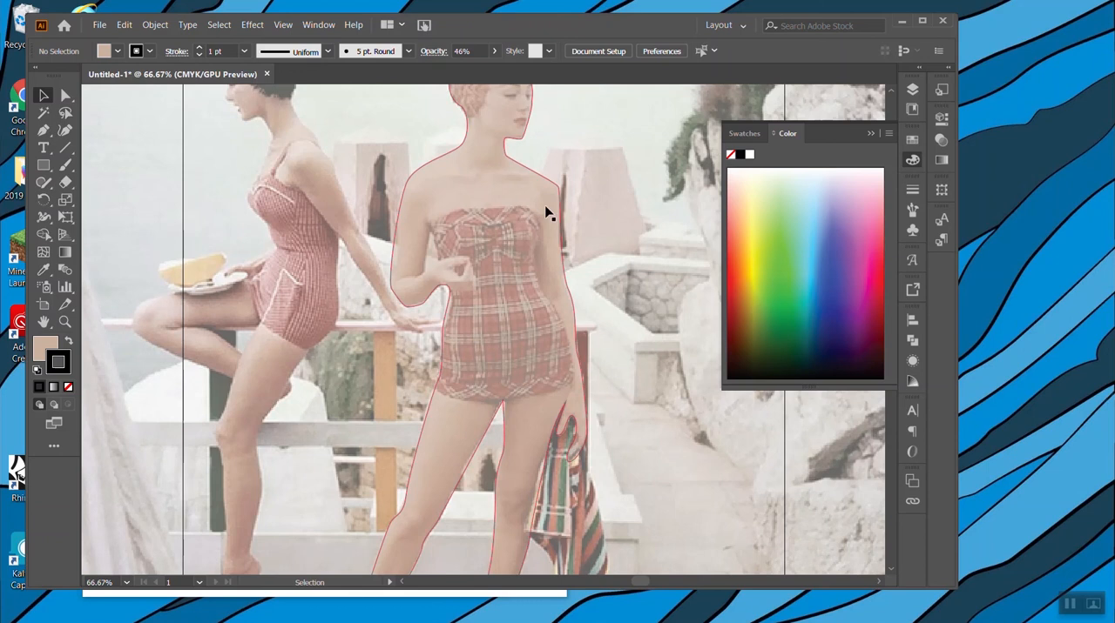
{"action": "scroll", "coordinate": [577, 446], "scroll_direction": "down", "scroll_amount": 5}
{"action": "scroll", "coordinate": [577, 450], "scroll_direction": "up", "scroll_amount": 6}
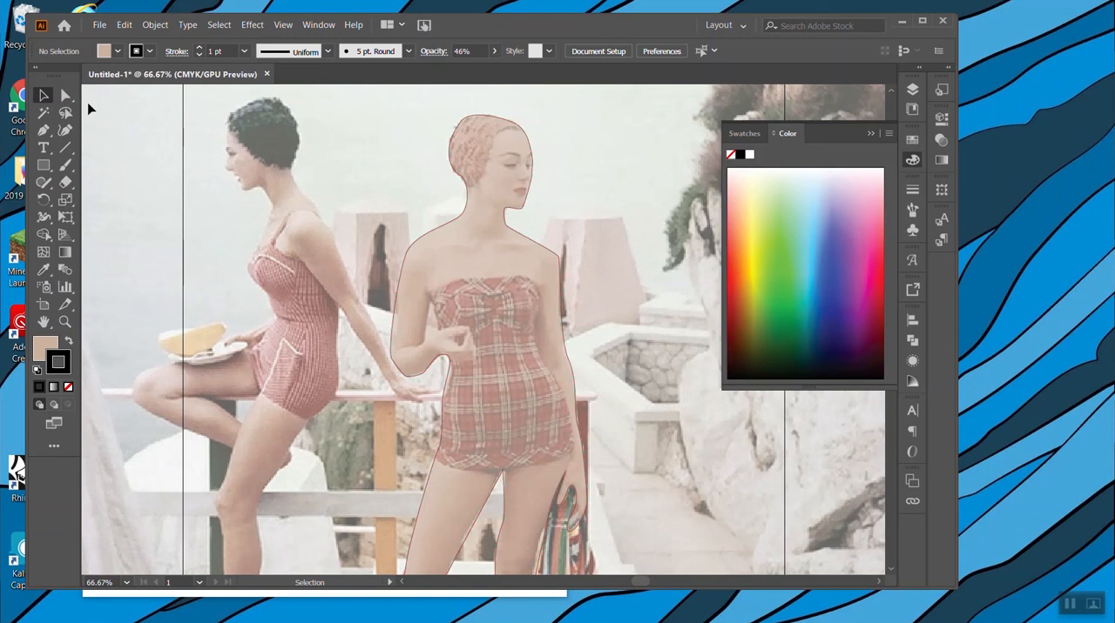
Nudge the anchor point where the bent forearm meets the waist to fit the photo.
{"action": "key", "text": "a"}
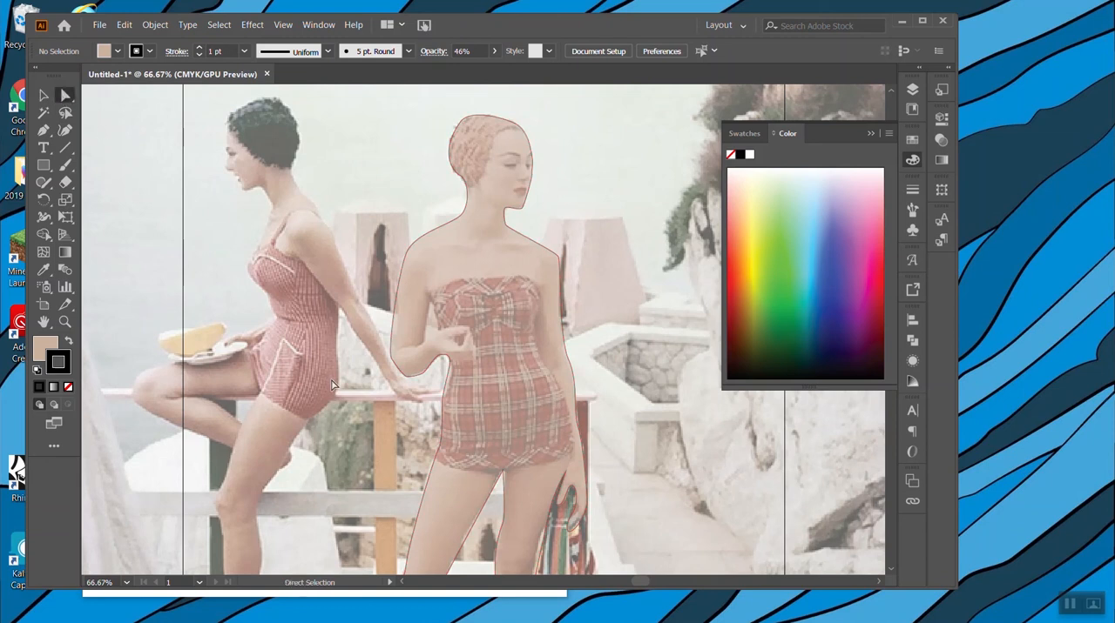
{"action": "left_click", "coordinate": [448, 357]}
{"action": "left_click_drag", "start_coordinate": [448, 357], "coordinate": [445, 357]}
{"action": "left_click", "coordinate": [436, 419]}
Select the figure shape and erase a gap between the bent arm and the torso with the Eraser tool.
{"action": "left_click", "coordinate": [45, 96]}
{"action": "left_click", "coordinate": [485, 261]}
{"action": "left_click", "coordinate": [67, 183]}
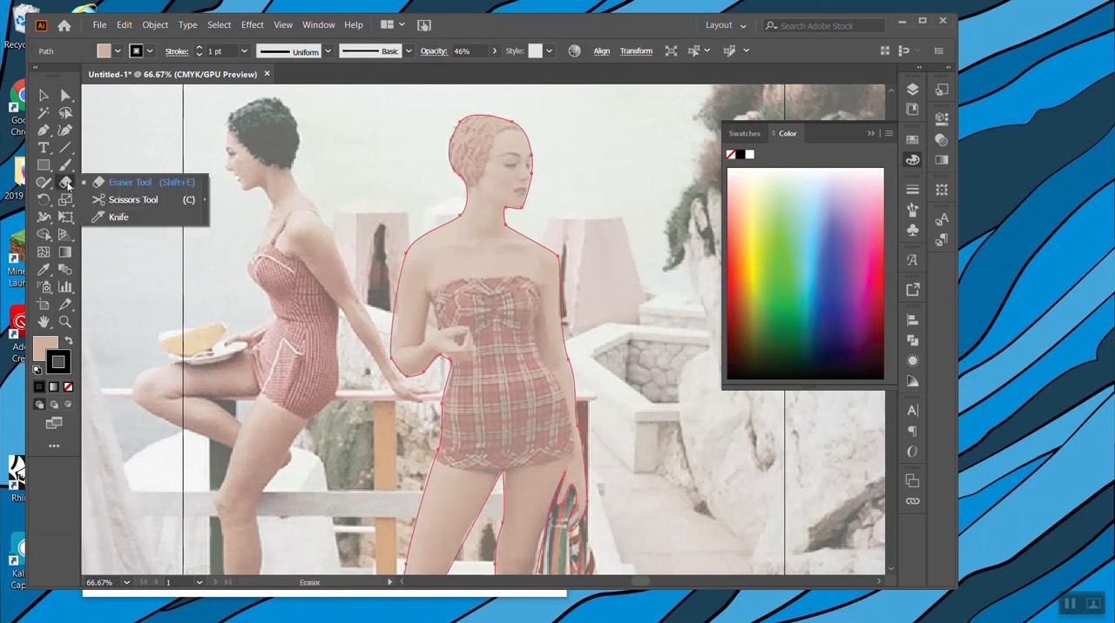
{"action": "left_click", "coordinate": [126, 183]}
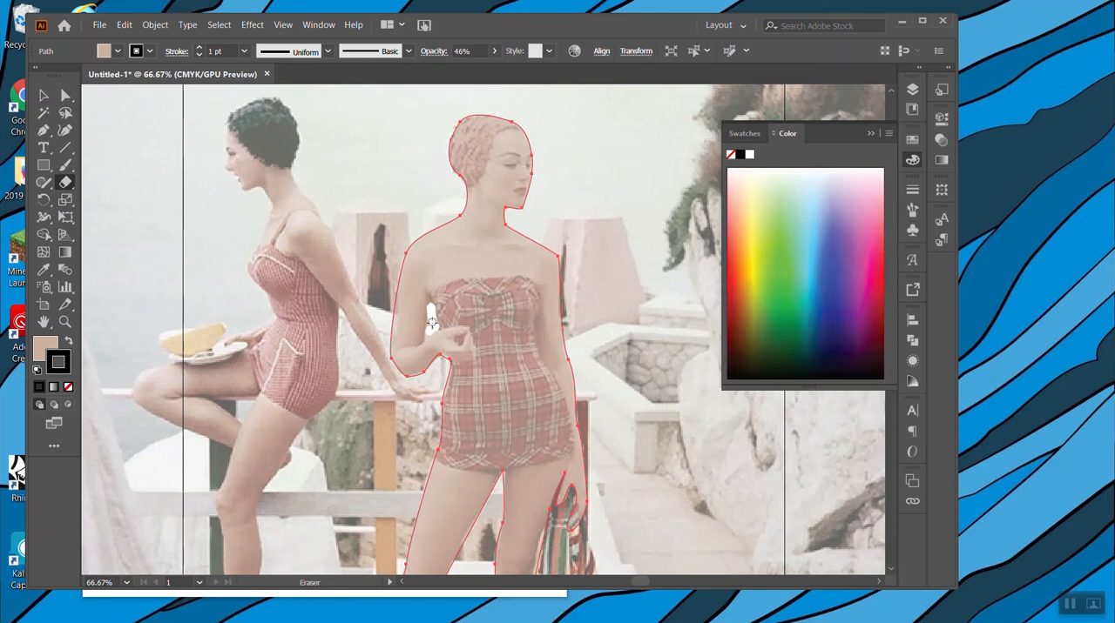
{"action": "left_click_drag", "start_coordinate": [429, 311], "coordinate": [432, 335]}
Reshape the erased gap by moving its anchor points to follow the inner arm and swimsuit edge, then deselect it.
{"action": "left_click", "coordinate": [66, 95]}
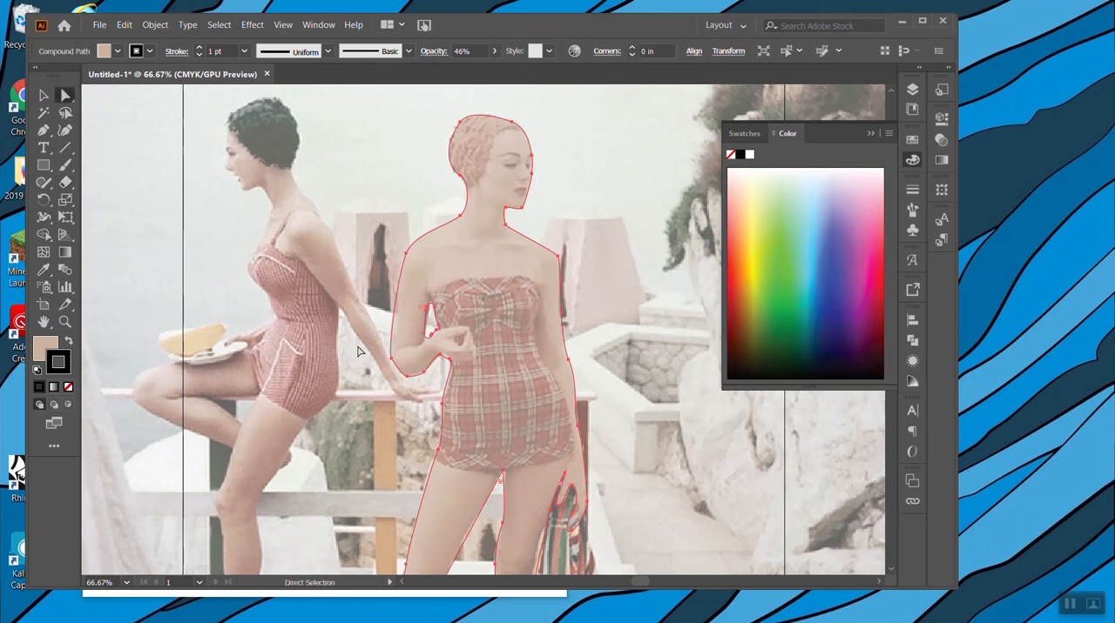
{"action": "key", "text": "ctrl+="}
{"action": "key", "text": "ctrl+="}
{"action": "scroll", "coordinate": [361, 351], "scroll_direction": "up", "scroll_amount": 3}
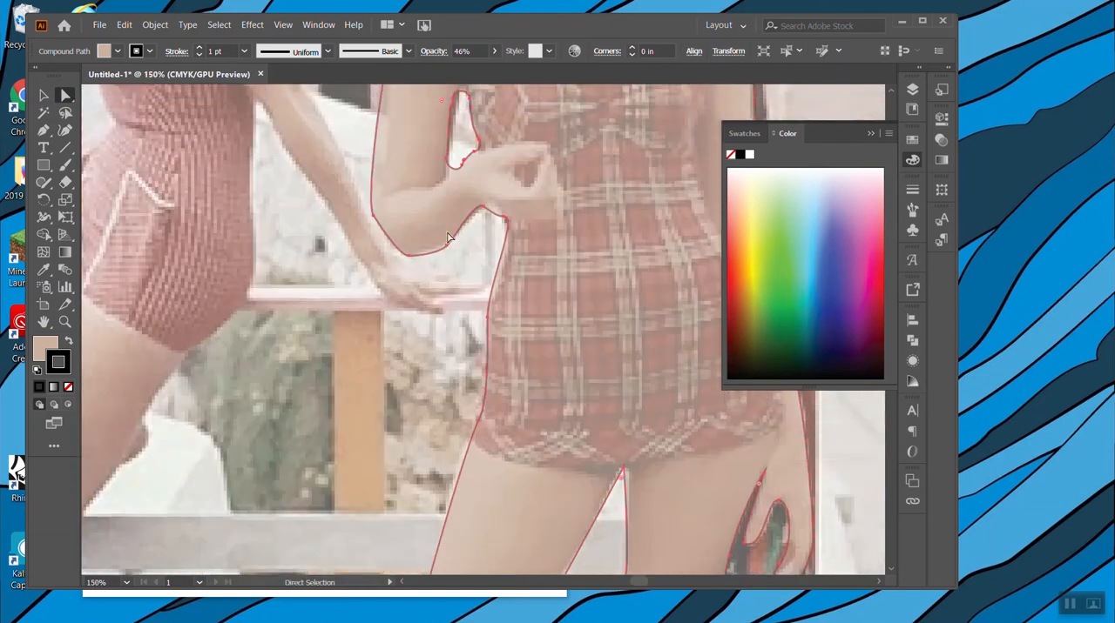
{"action": "left_click_drag", "start_coordinate": [451, 291], "coordinate": [454, 303]}
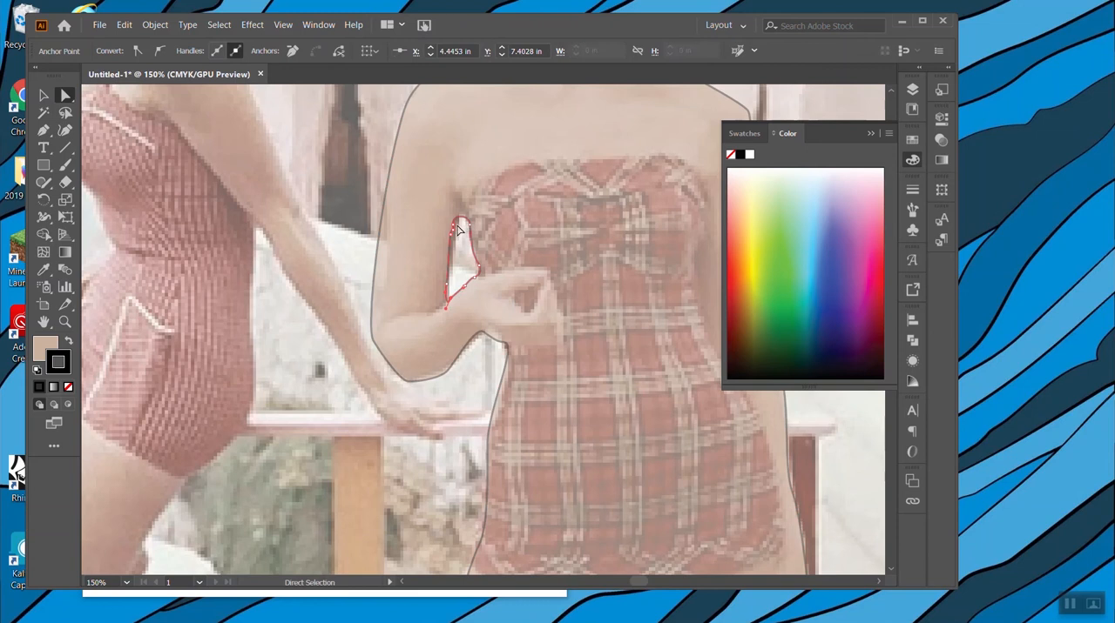
{"action": "left_click_drag", "start_coordinate": [458, 226], "coordinate": [463, 224]}
{"action": "left_click", "coordinate": [44, 95]}
{"action": "left_click", "coordinate": [253, 182]}
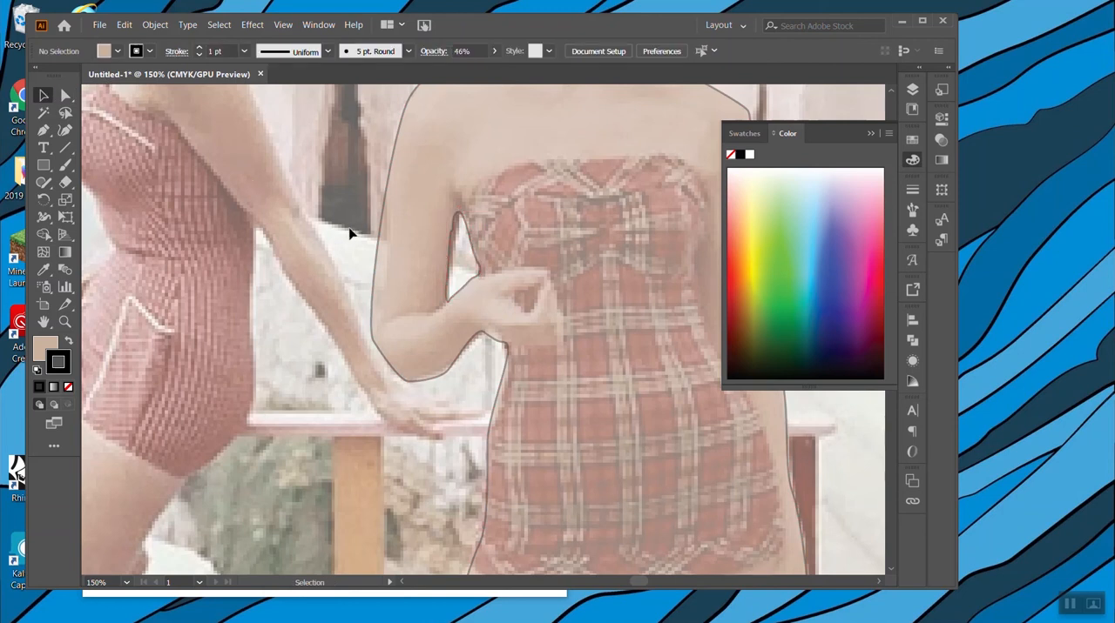
Undo the erased gap and its anchor point adjustments.
{"action": "key", "text": "ctrl+z"}
{"action": "key", "text": "ctrl+z"}
{"action": "key", "text": "ctrl+z"}
{"action": "key", "text": "ctrl+z"}
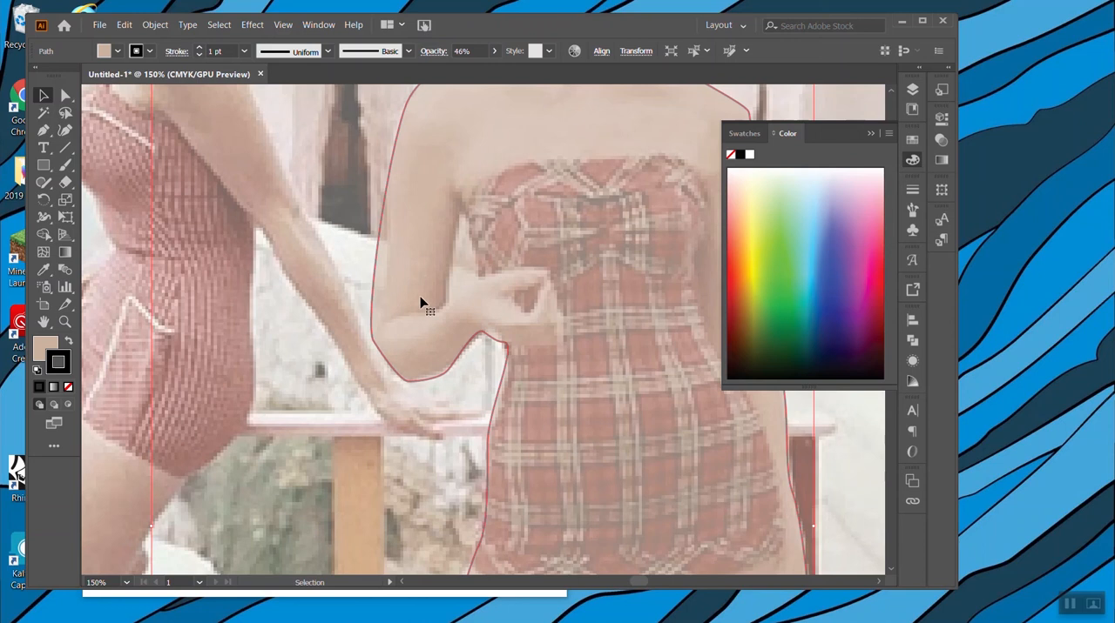
Cut around the gap between the bent arm and the torso with the Knife tool and select the cut figure shape.
{"action": "left_click", "coordinate": [65, 182]}
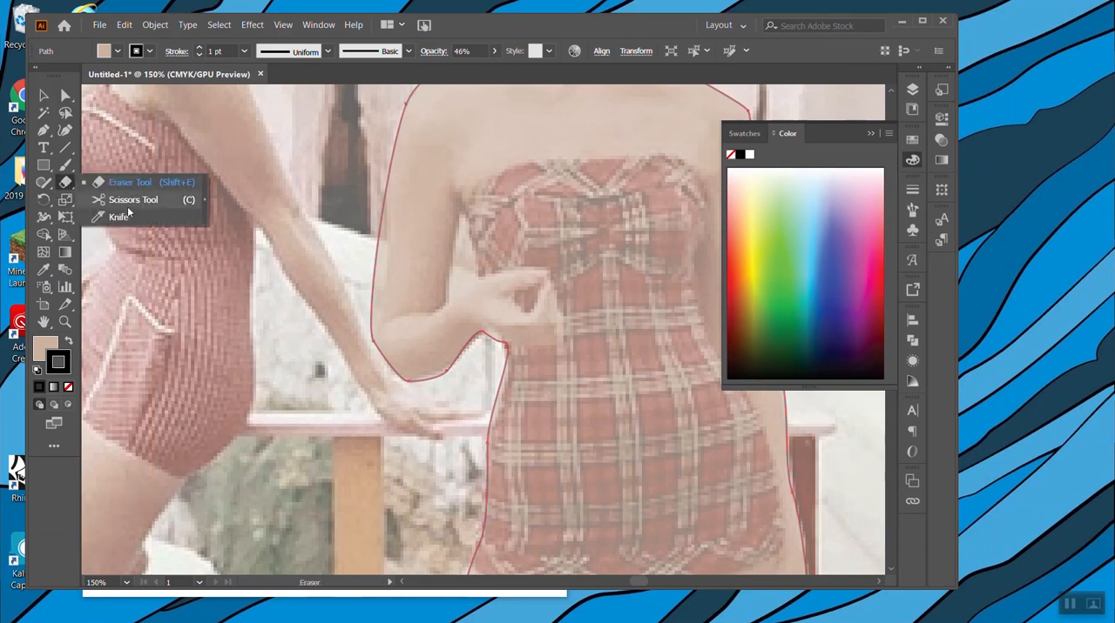
{"action": "left_click", "coordinate": [110, 218]}
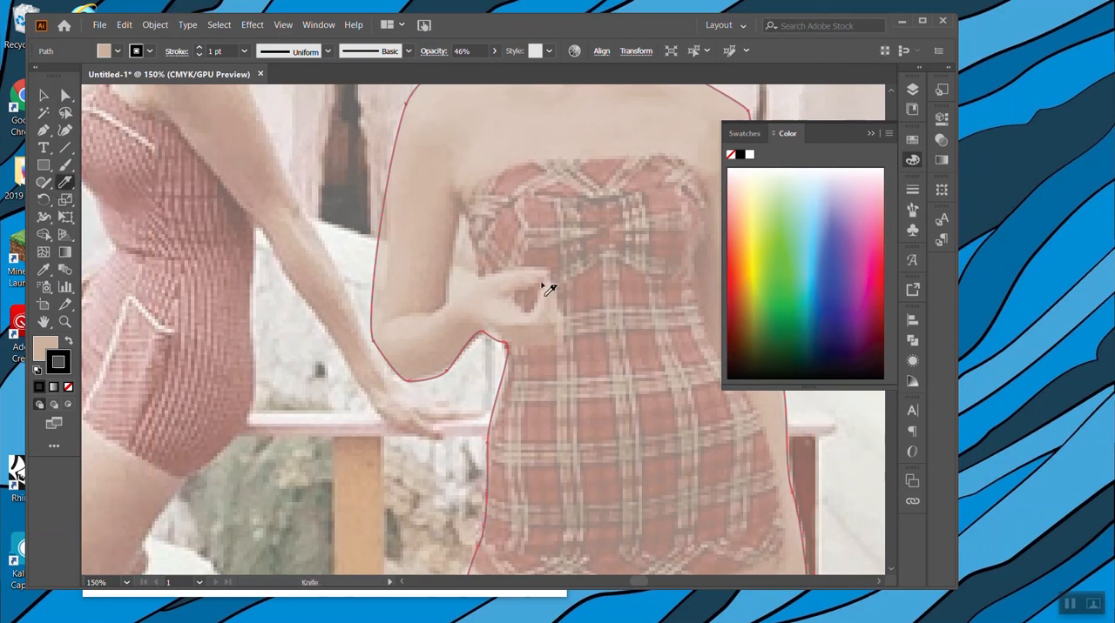
{"action": "mouse_move", "coordinate": [447, 306]}
{"action": "left_mouse_down"}
{"action": "mouse_move", "coordinate": [460, 211]}
{"action": "mouse_move", "coordinate": [481, 277]}
{"action": "mouse_move", "coordinate": [448, 302]}
{"action": "left_mouse_up"}
{"action": "left_click", "coordinate": [43, 95]}
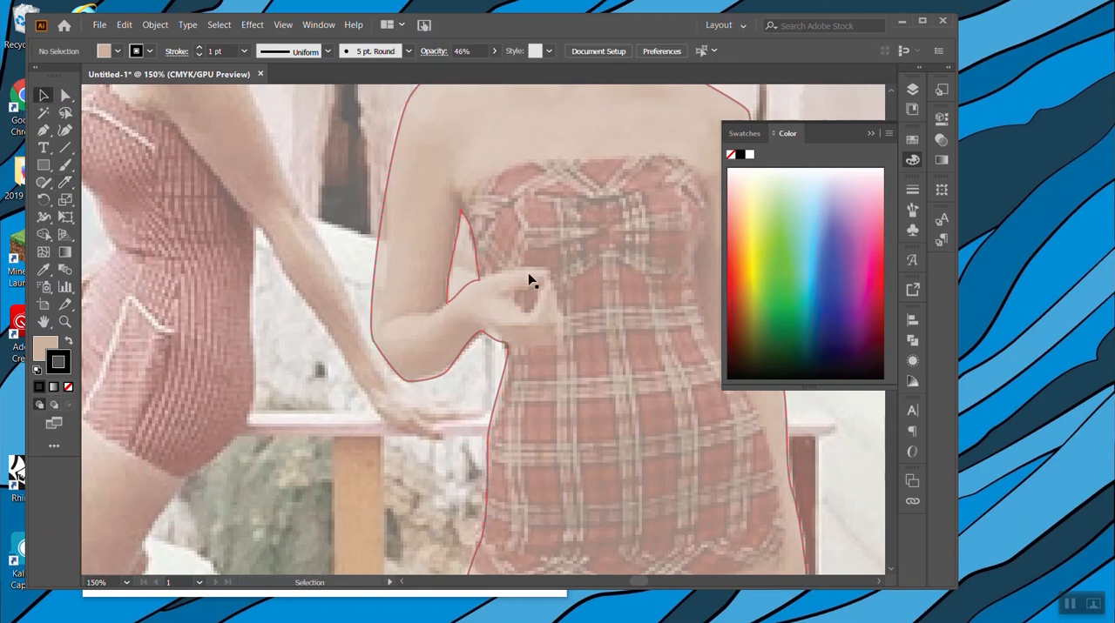
{"action": "right_click", "coordinate": [469, 260]}
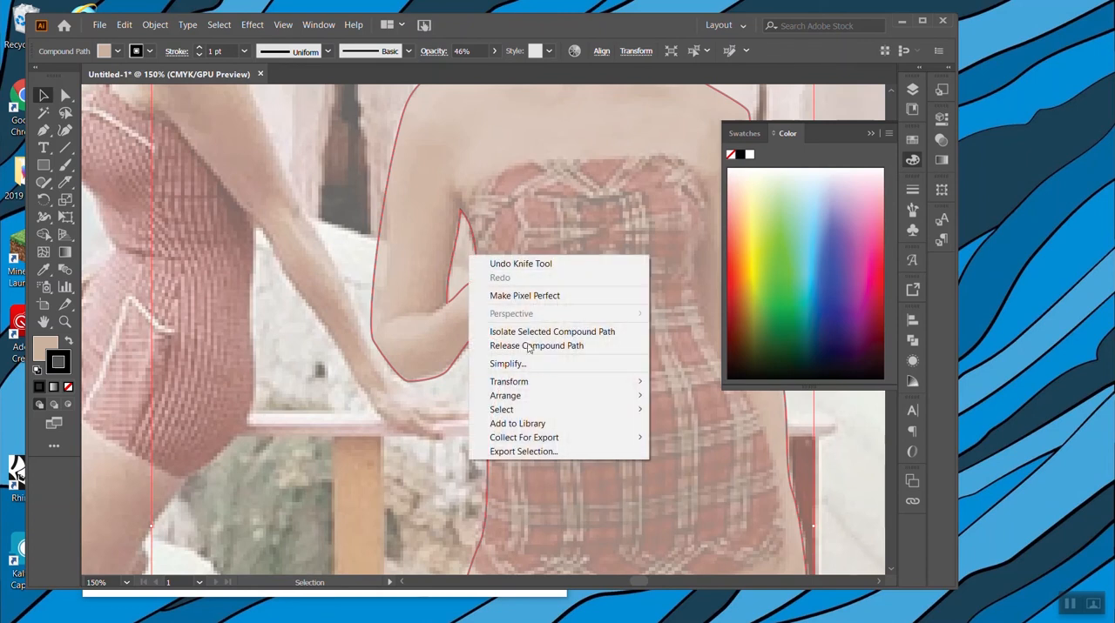
{"action": "left_click", "coordinate": [488, 198]}
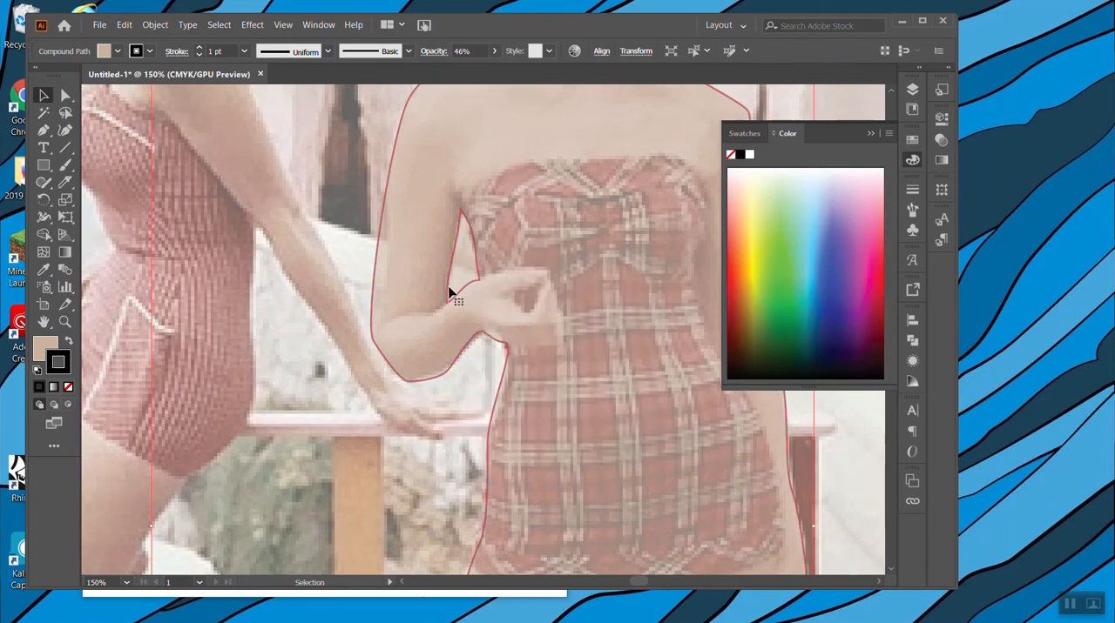
Complete the Knife cut at the lower corner of the arm gap so the enclosed piece separates from the figure.
{"action": "scroll", "coordinate": [456, 309], "scroll_direction": "down", "scroll_amount": 1}
{"action": "key", "text": "ctrl+plus"}
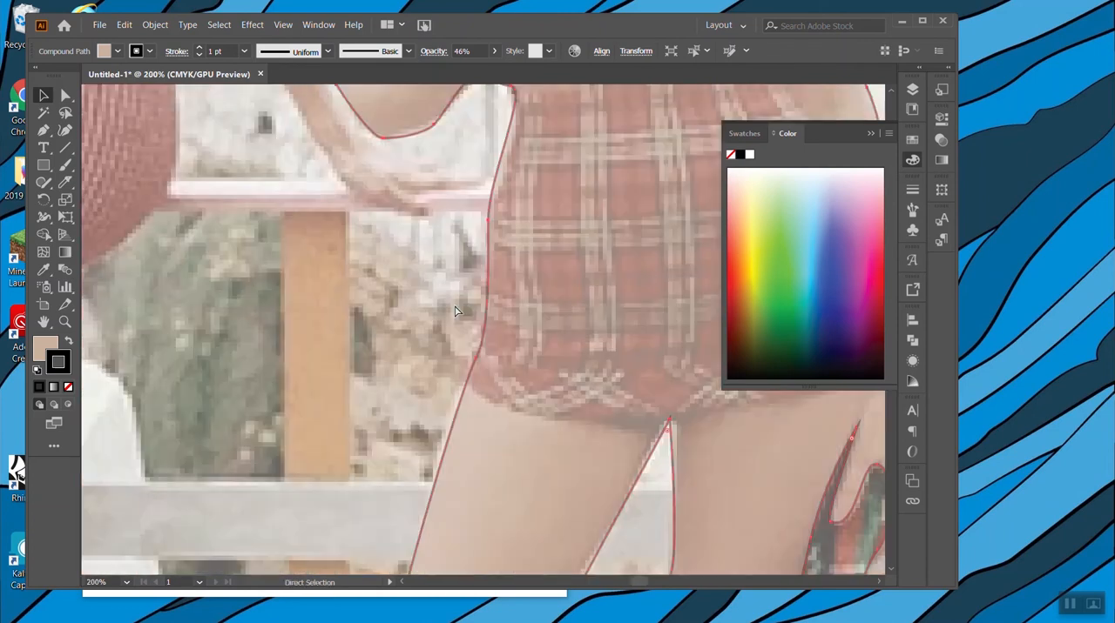
{"action": "scroll", "coordinate": [477, 270], "scroll_direction": "up", "scroll_amount": 8}
{"action": "scroll", "coordinate": [476, 270], "scroll_direction": "up", "scroll_amount": 3}
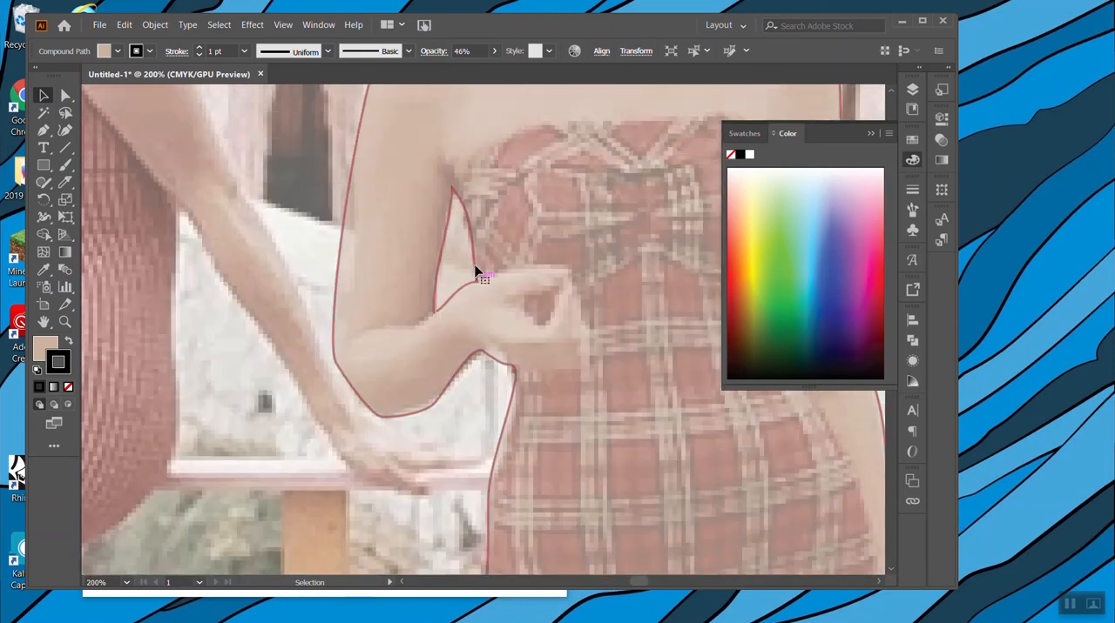
{"action": "key", "text": "ctrl+plus"}
{"action": "key", "text": "ctrl+plus"}
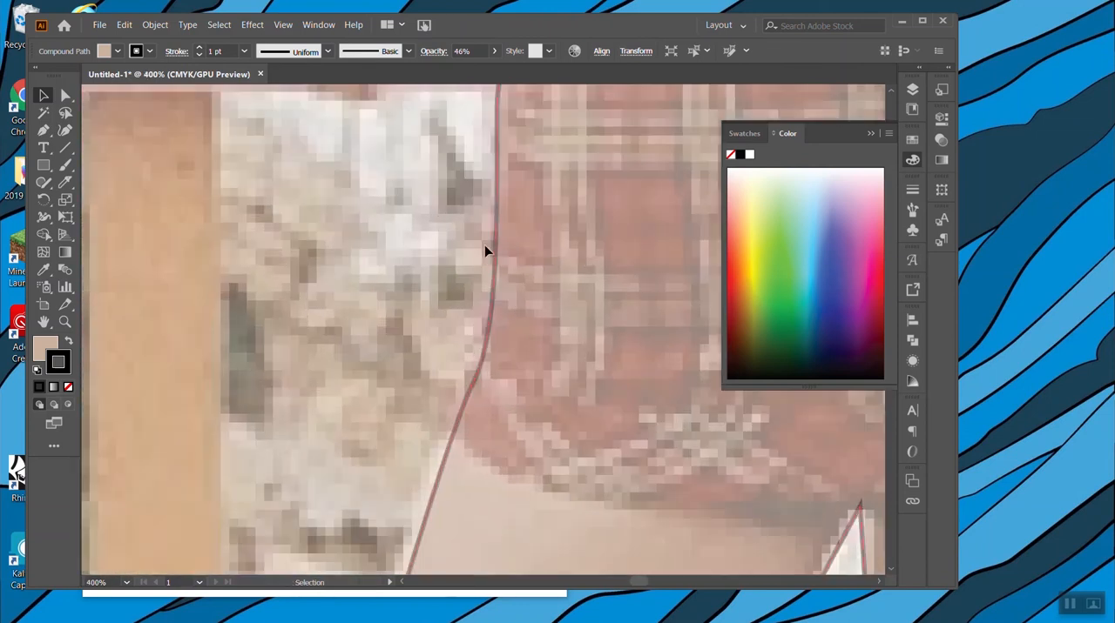
{"action": "scroll", "coordinate": [482, 249], "scroll_direction": "up", "scroll_amount": 10}
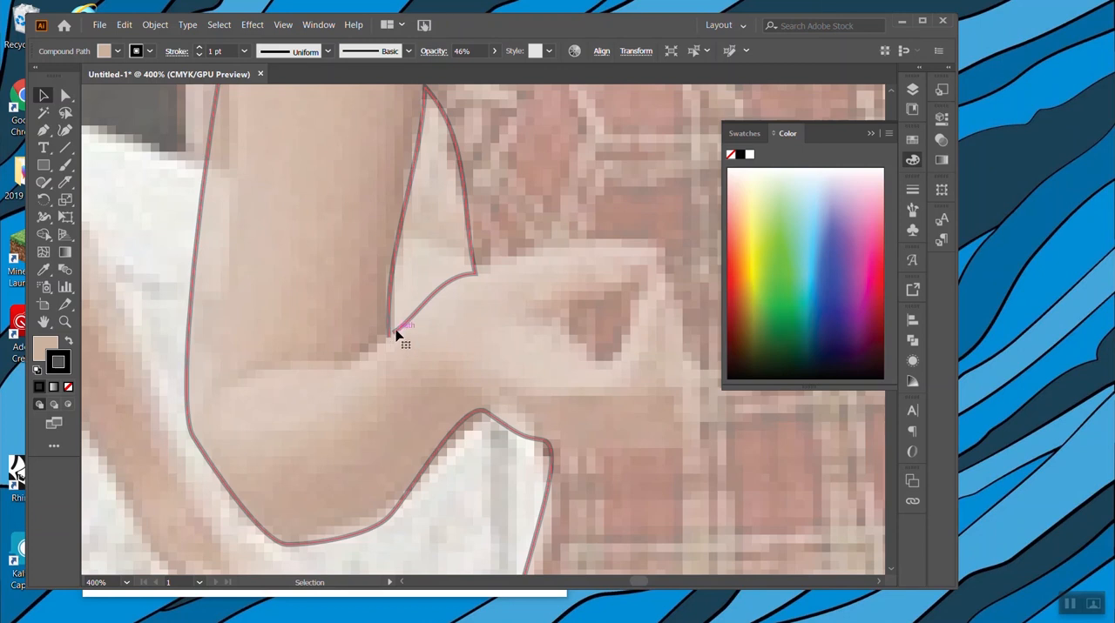
{"action": "left_click", "coordinate": [67, 184]}
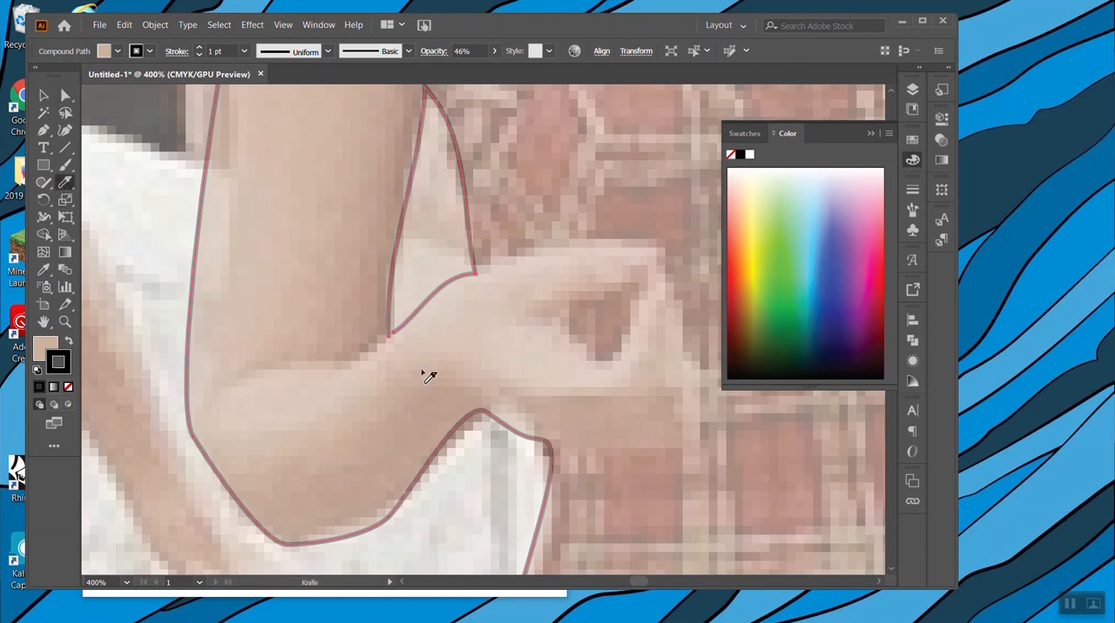
{"action": "left_click_drag", "start_coordinate": [394, 335], "coordinate": [384, 341]}
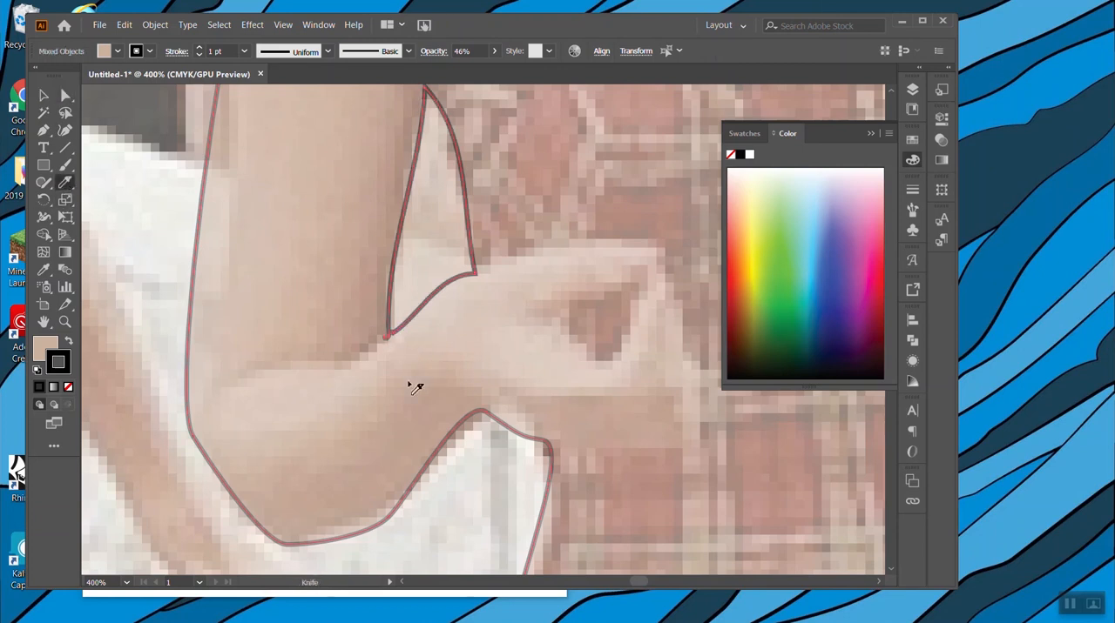
Select the separated piece between the bent arm and the torso and delete it.
{"action": "left_click", "coordinate": [64, 97]}
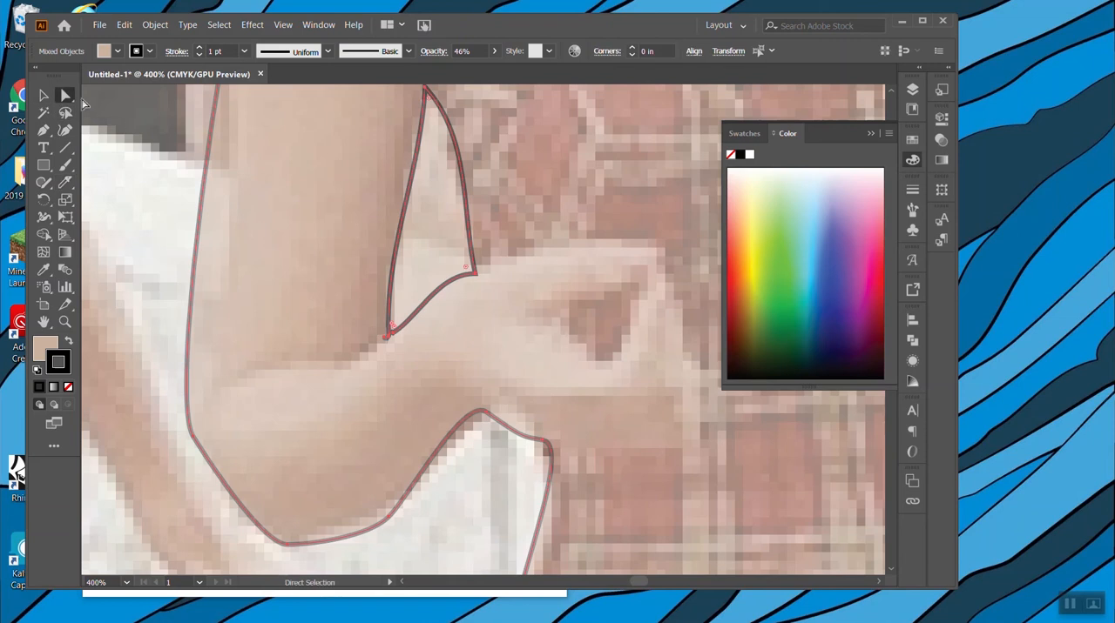
{"action": "left_click", "coordinate": [44, 95]}
{"action": "left_click", "coordinate": [433, 237]}
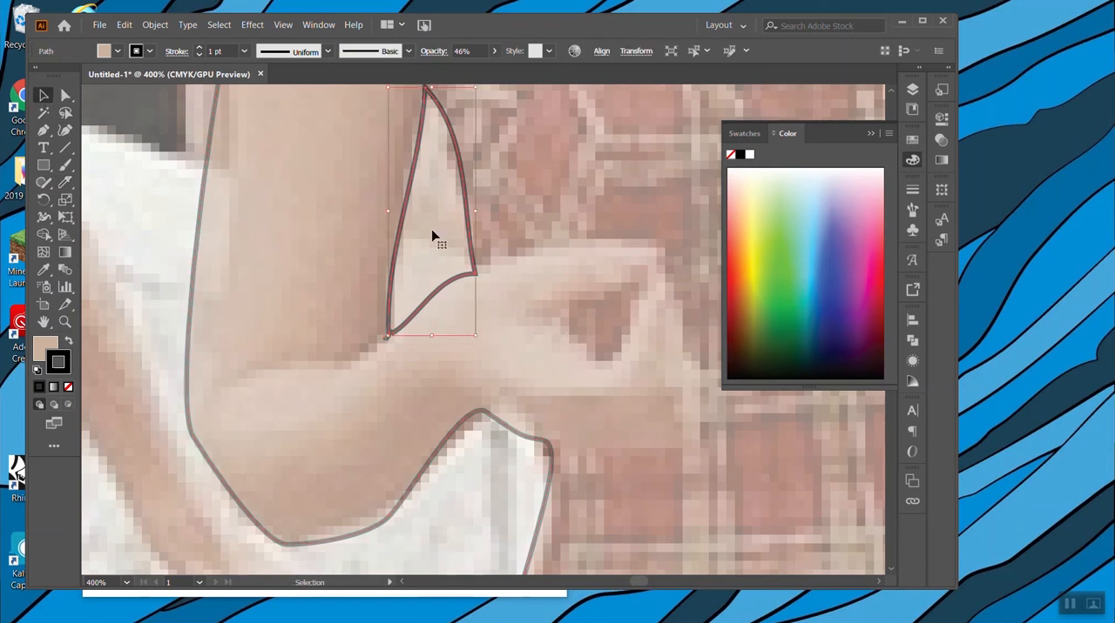
{"action": "key", "text": "Delete"}
{"action": "key", "text": "a"}
{"action": "key", "text": "ctrl+minus"}
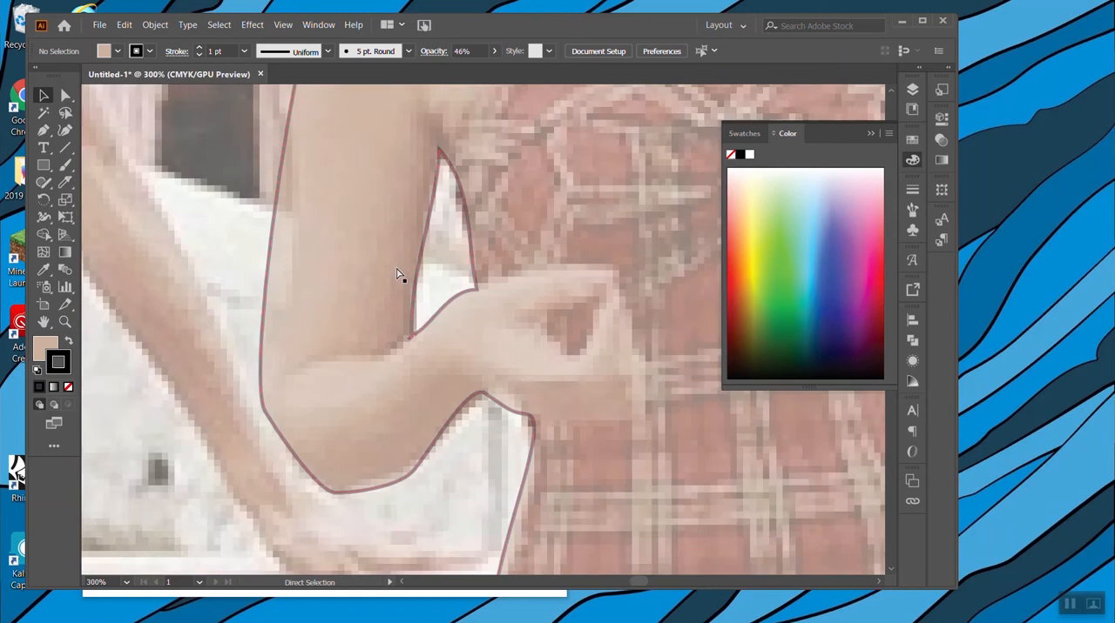
Examine the traced outline of the standing woman against the photo from head to feet.
{"action": "key", "text": "ctrl+minus"}
{"action": "key", "text": "ctrl+minus"}
{"action": "key", "text": "ctrl+minus"}
{"action": "key", "text": "ctrl+minus"}
{"action": "key", "text": "v"}
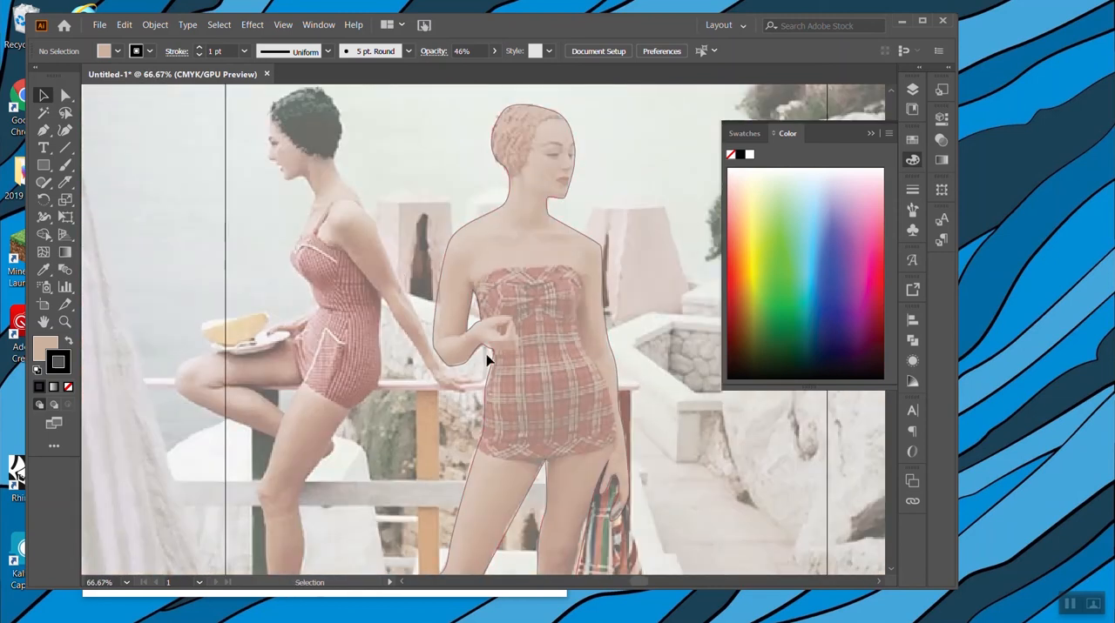
{"action": "scroll", "coordinate": [531, 335], "scroll_direction": "down", "scroll_amount": 5}
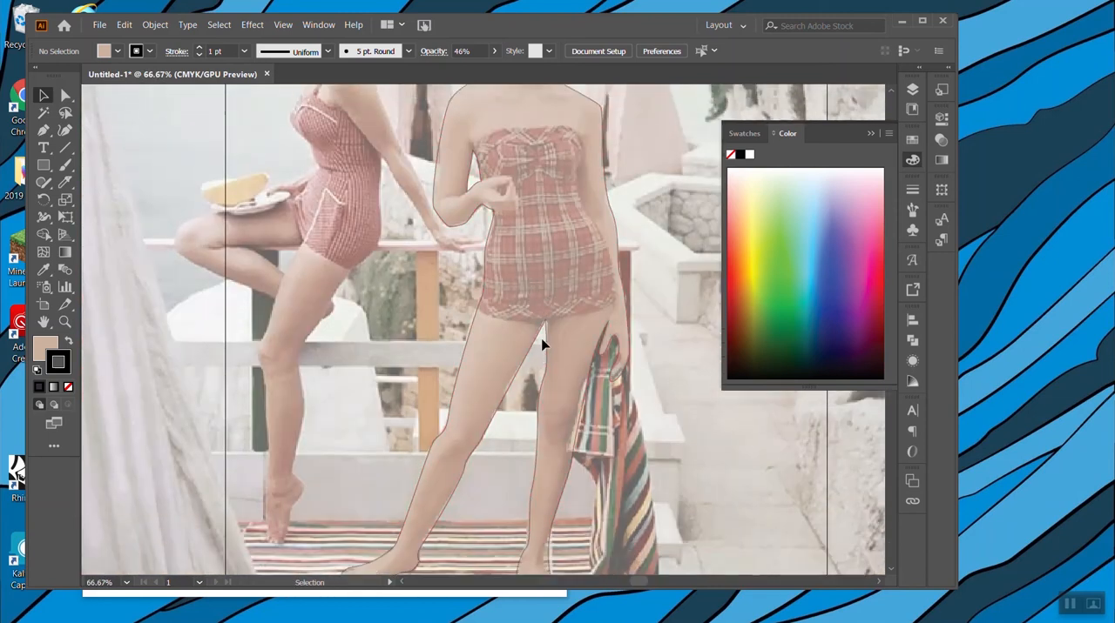
{"action": "scroll", "coordinate": [539, 341], "scroll_direction": "up", "scroll_amount": 4}
{"action": "left_click", "coordinate": [63, 184]}
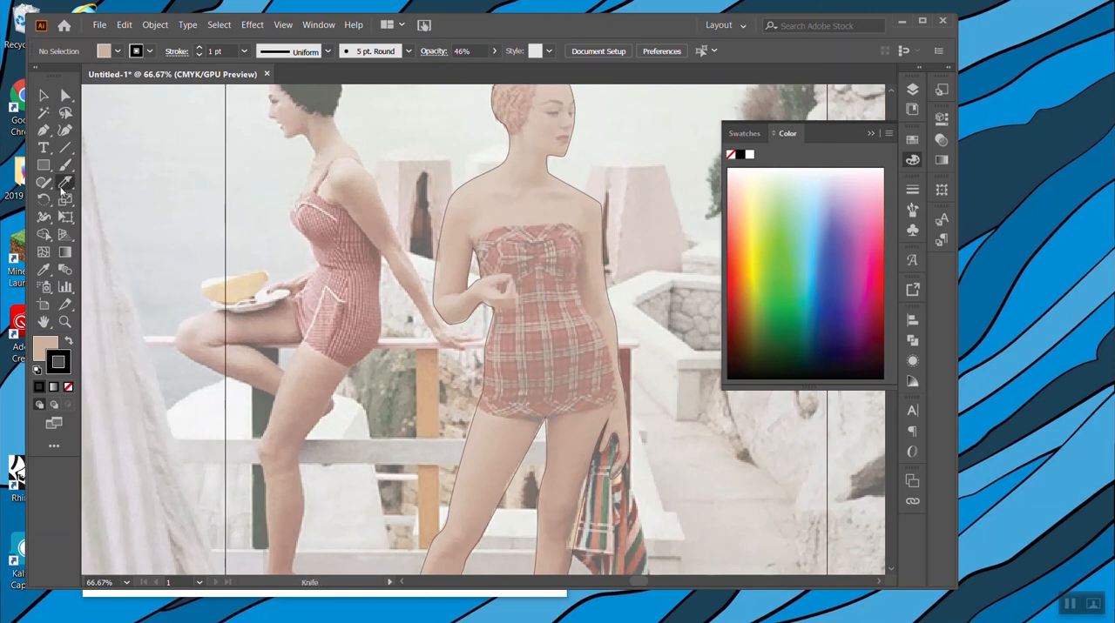
{"action": "left_click", "coordinate": [41, 94]}
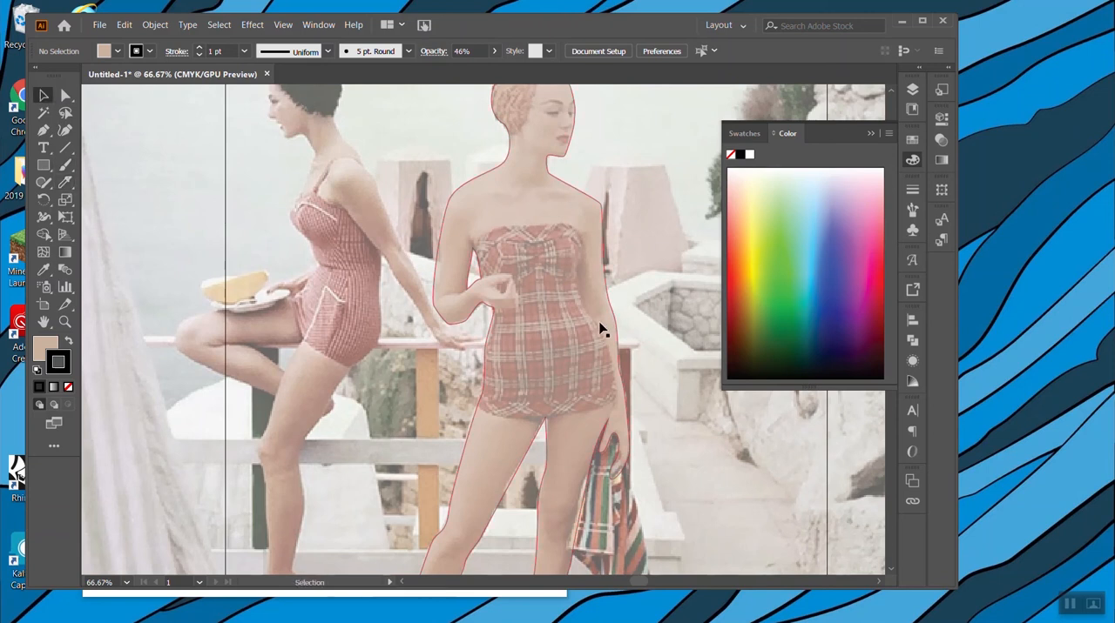
{"action": "scroll", "coordinate": [607, 566], "scroll_direction": "down", "scroll_amount": 2}
{"action": "scroll", "coordinate": [607, 566], "scroll_direction": "down", "scroll_amount": 1}
{"action": "scroll", "coordinate": [612, 551], "scroll_direction": "up", "scroll_amount": 4}
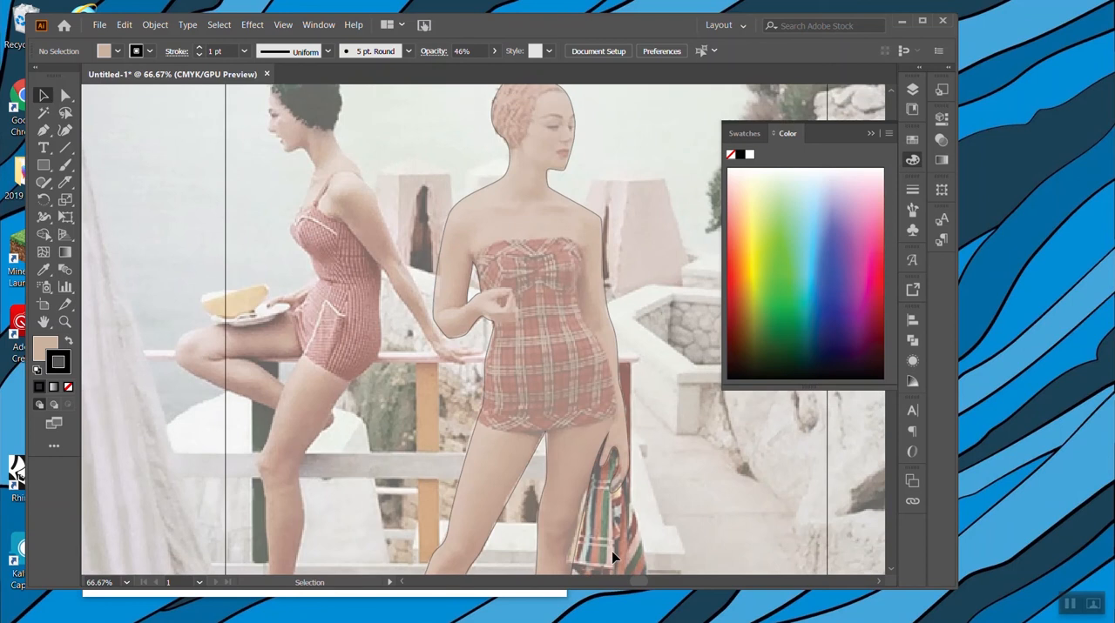
Duplicate Layer 2 and toggle the original layer's visibility to compare it with the copy.
{"action": "left_click", "coordinate": [912, 92]}
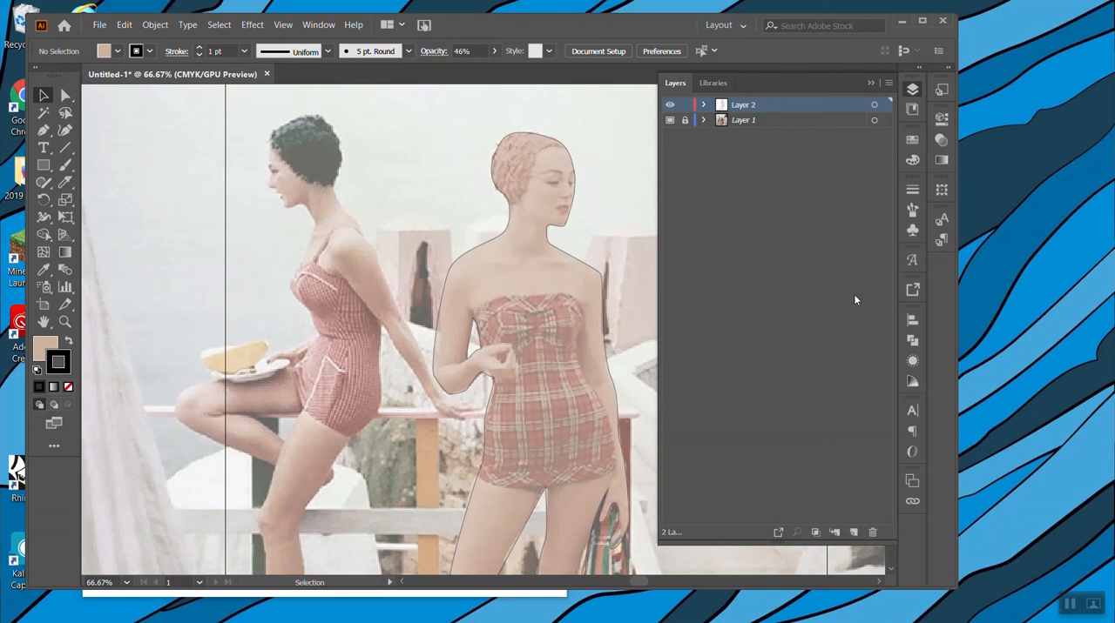
{"action": "left_click", "coordinate": [889, 83]}
{"action": "left_click", "coordinate": [944, 117]}
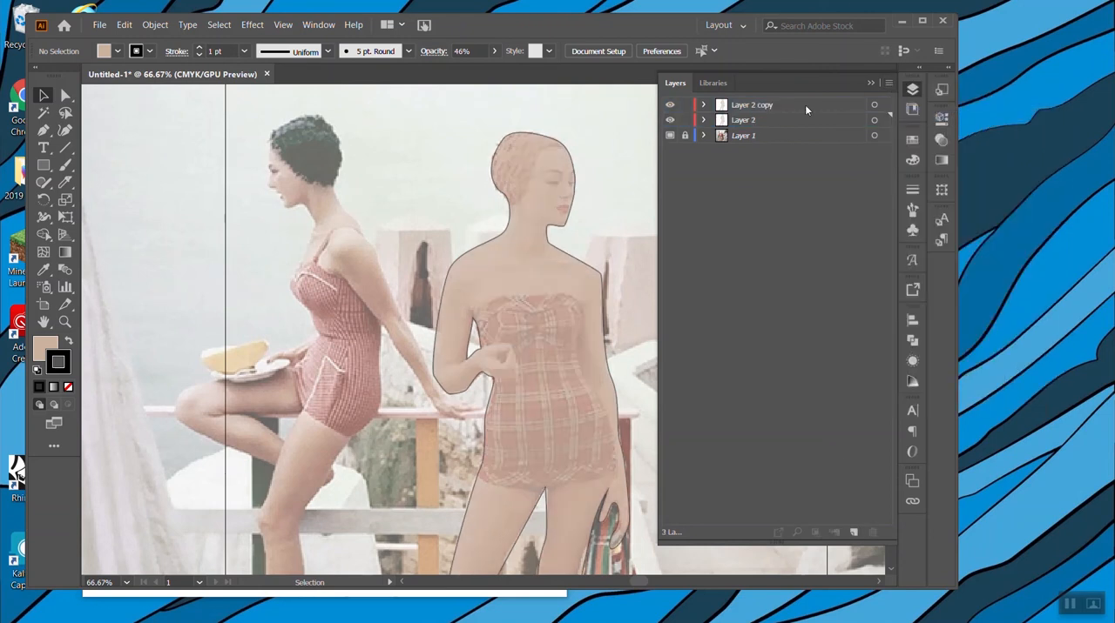
{"action": "left_click", "coordinate": [747, 121]}
{"action": "left_click", "coordinate": [669, 122]}
{"action": "left_click", "coordinate": [670, 122]}
{"action": "left_click", "coordinate": [670, 119]}
{"action": "left_click", "coordinate": [671, 119]}
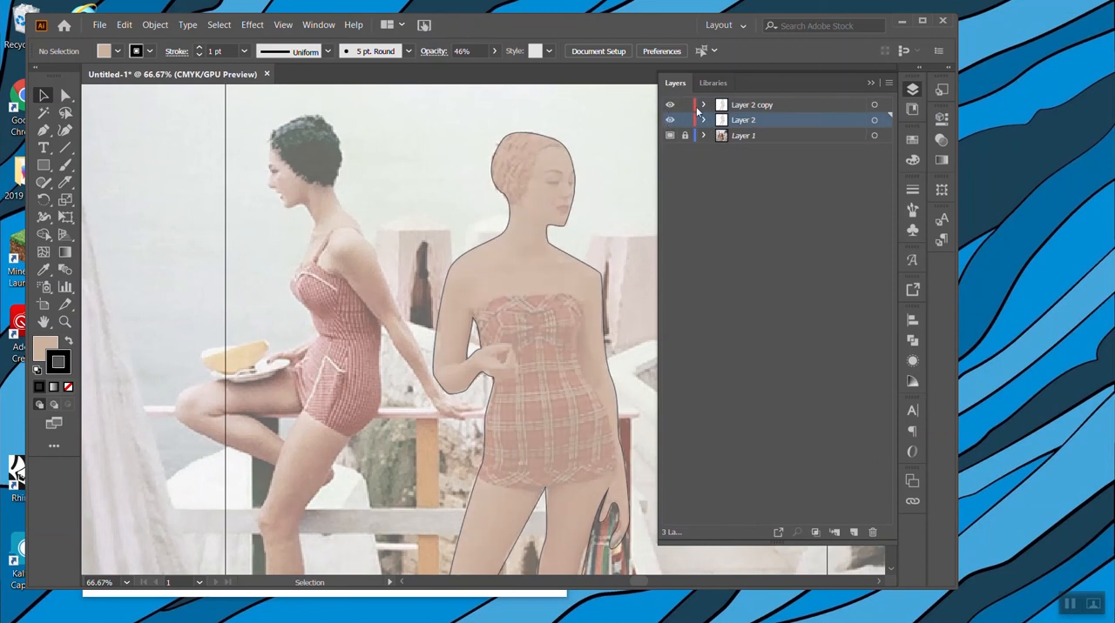
Select the figure shape on Layer 2 copy and lock Layer 2.
{"action": "scroll", "coordinate": [584, 229], "scroll_direction": "down", "scroll_amount": 3}
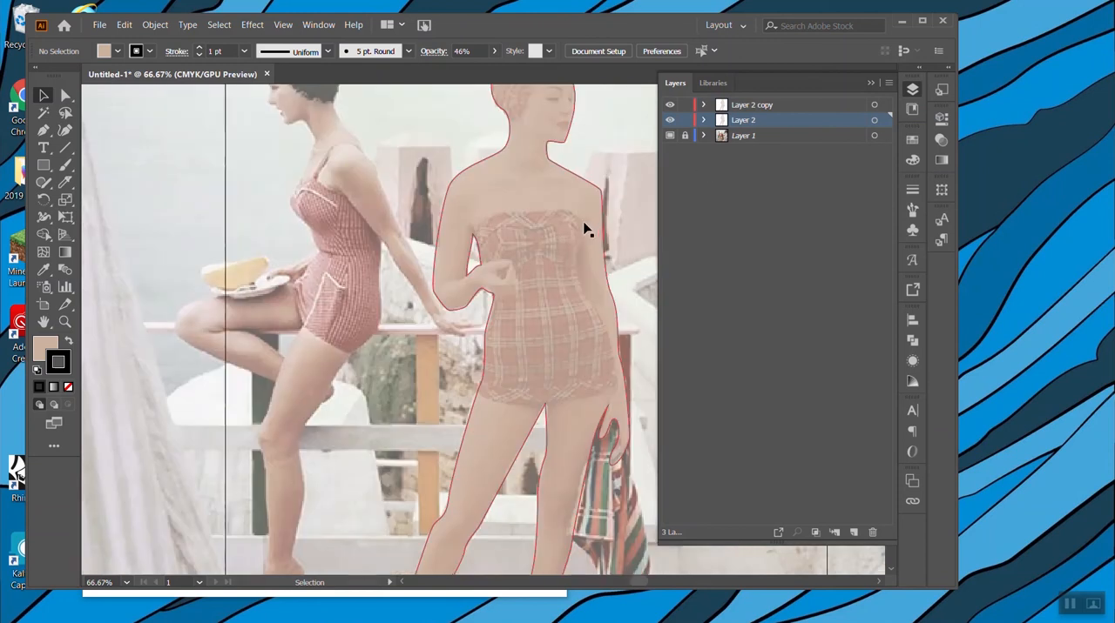
{"action": "left_click", "coordinate": [754, 108]}
{"action": "left_click", "coordinate": [517, 204]}
{"action": "left_click", "coordinate": [685, 120]}
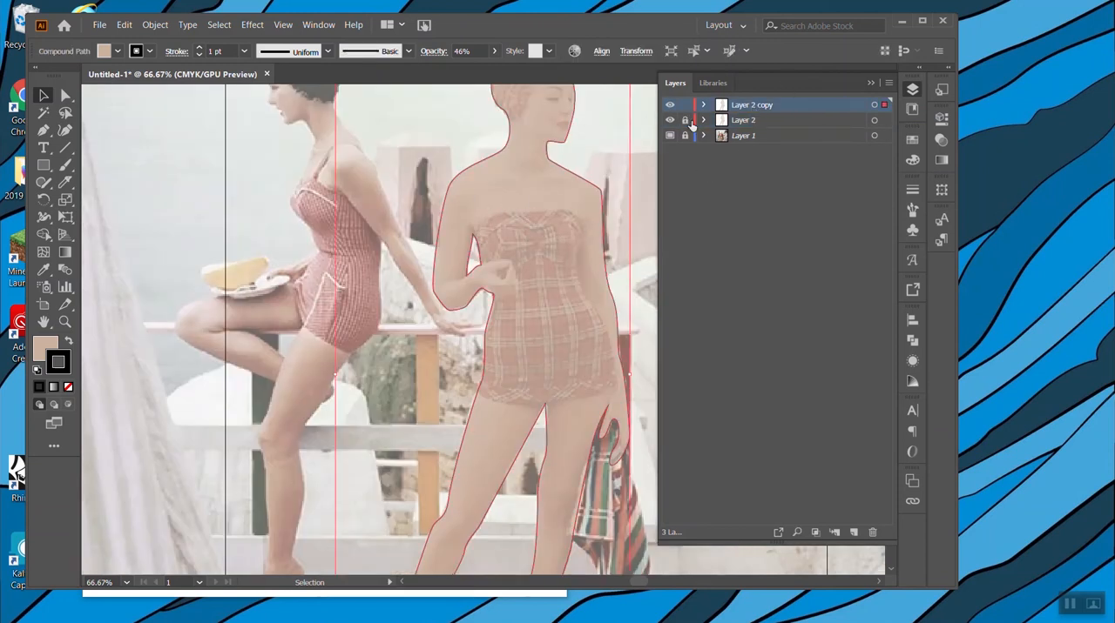
Rename the locked Layer 2 as Solid Skin Color.
{"action": "left_click", "coordinate": [754, 122]}
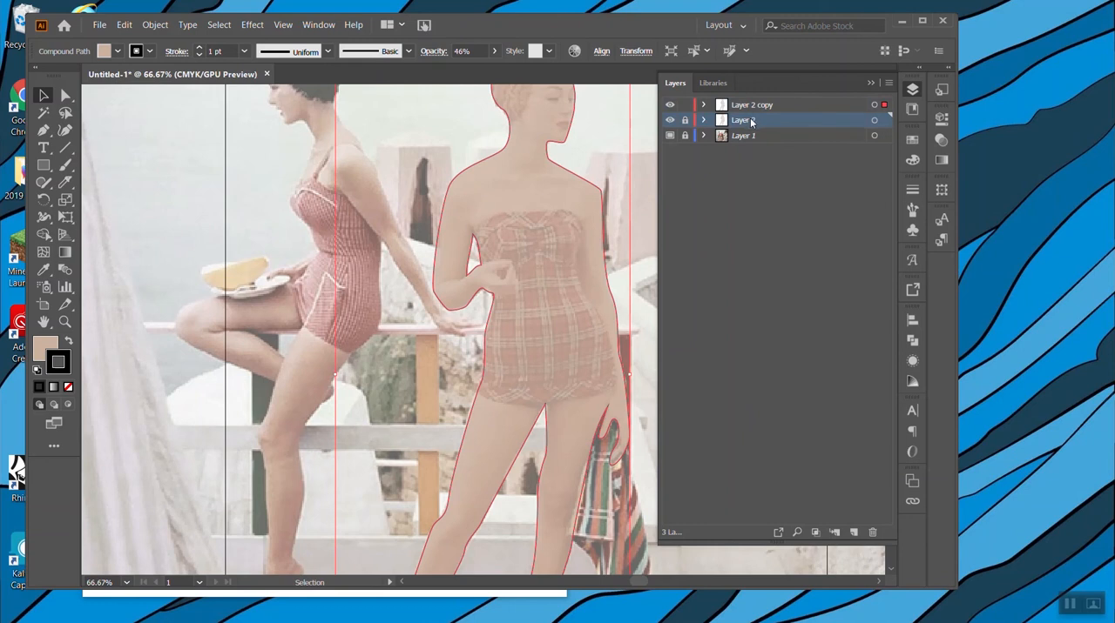
{"action": "double_click", "coordinate": [750, 118]}
{"action": "type", "text": "Solid Skin C"}
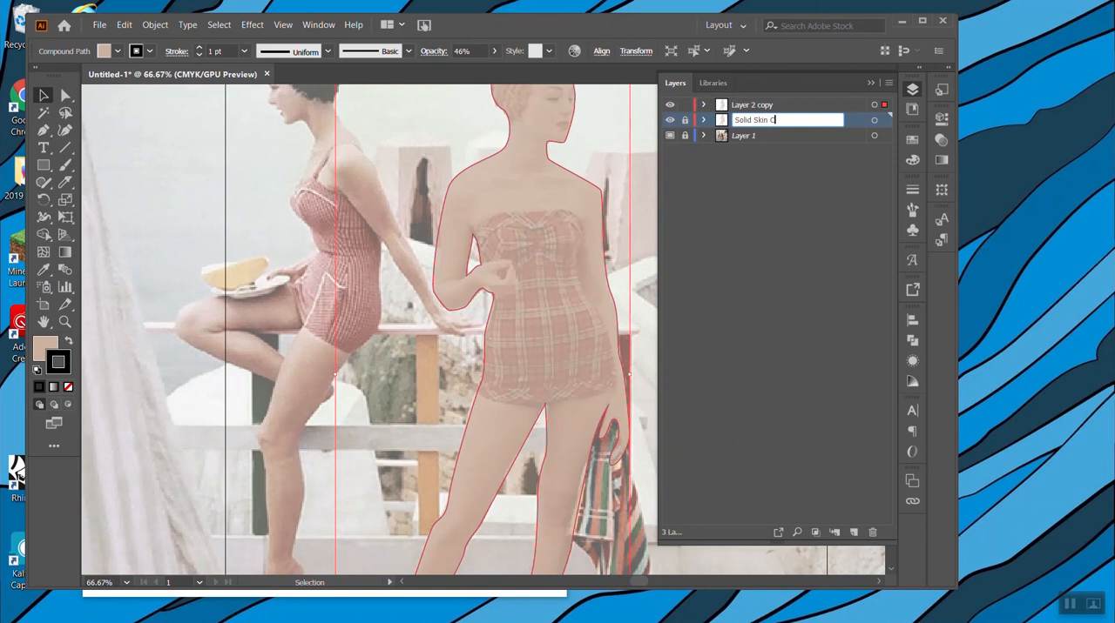
{"action": "type", "text": "olor"}
{"action": "key", "text": "Return"}
On Layer 2 copy, cut a contour down the standing woman's left-hand lower leg from knee to toes with the Knife tool, and cut the toe lines.
{"action": "left_click", "coordinate": [760, 106]}
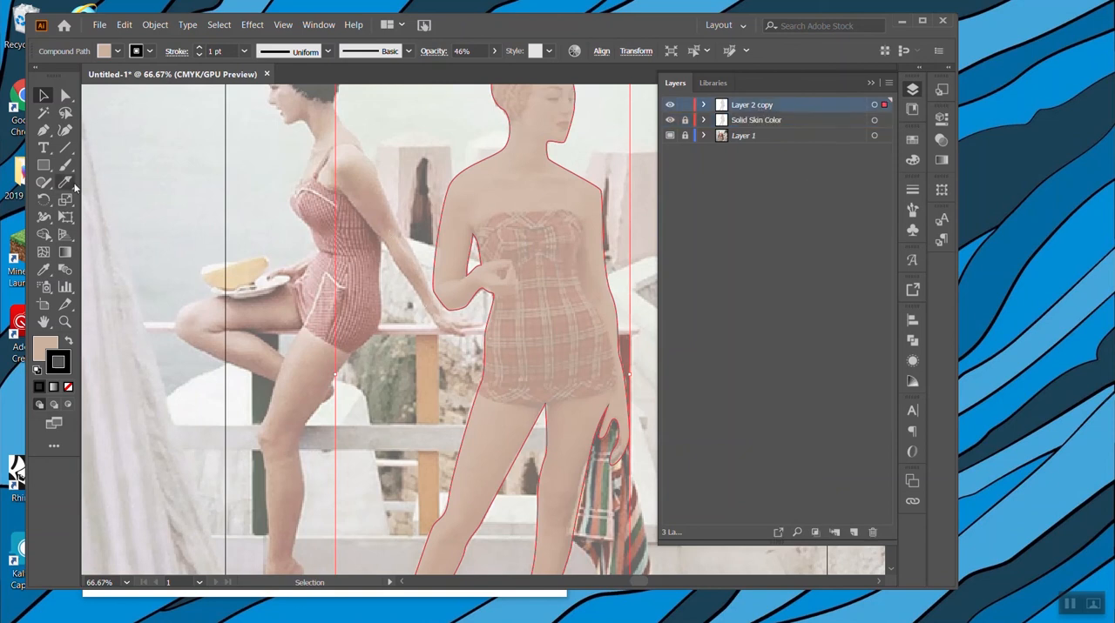
{"action": "left_click", "coordinate": [68, 183]}
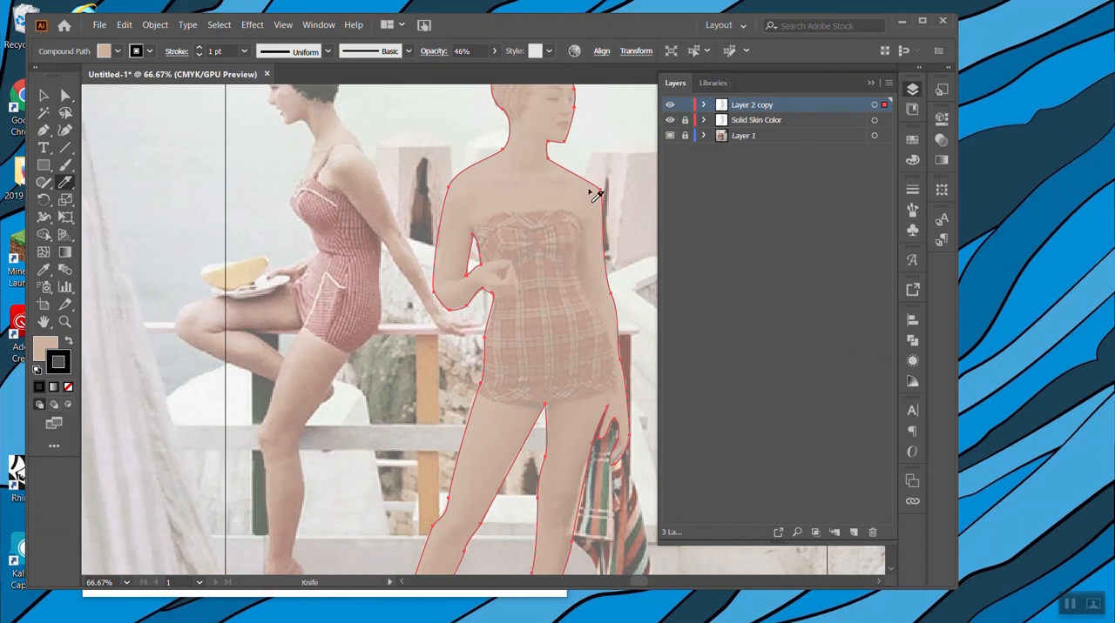
{"action": "scroll", "coordinate": [651, 394], "scroll_direction": "down", "scroll_amount": 5}
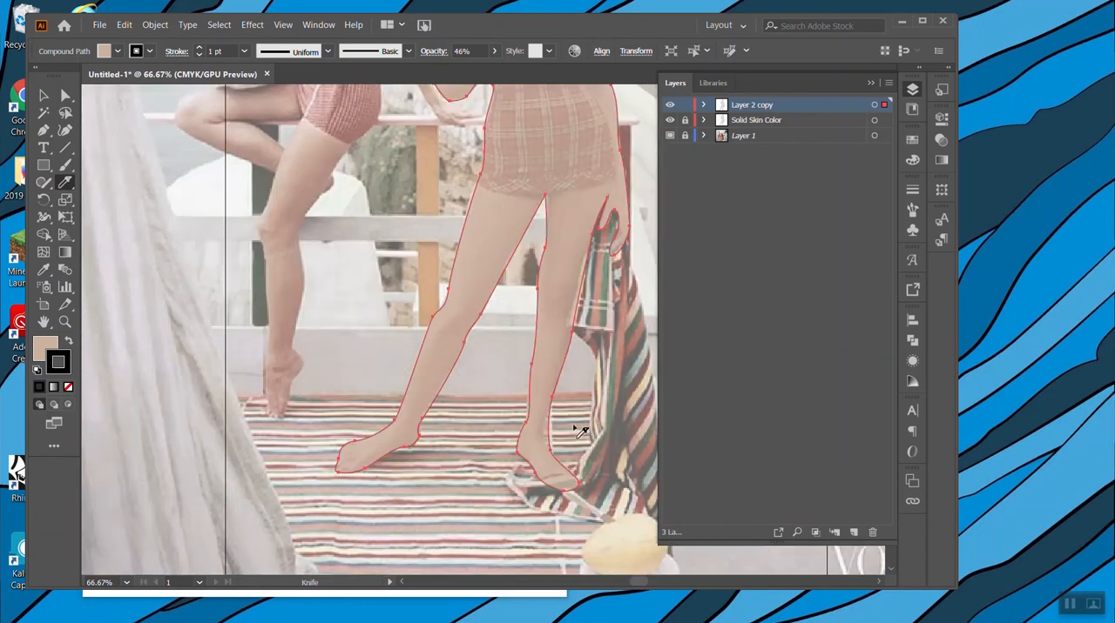
{"action": "key", "text": "ctrl+plus"}
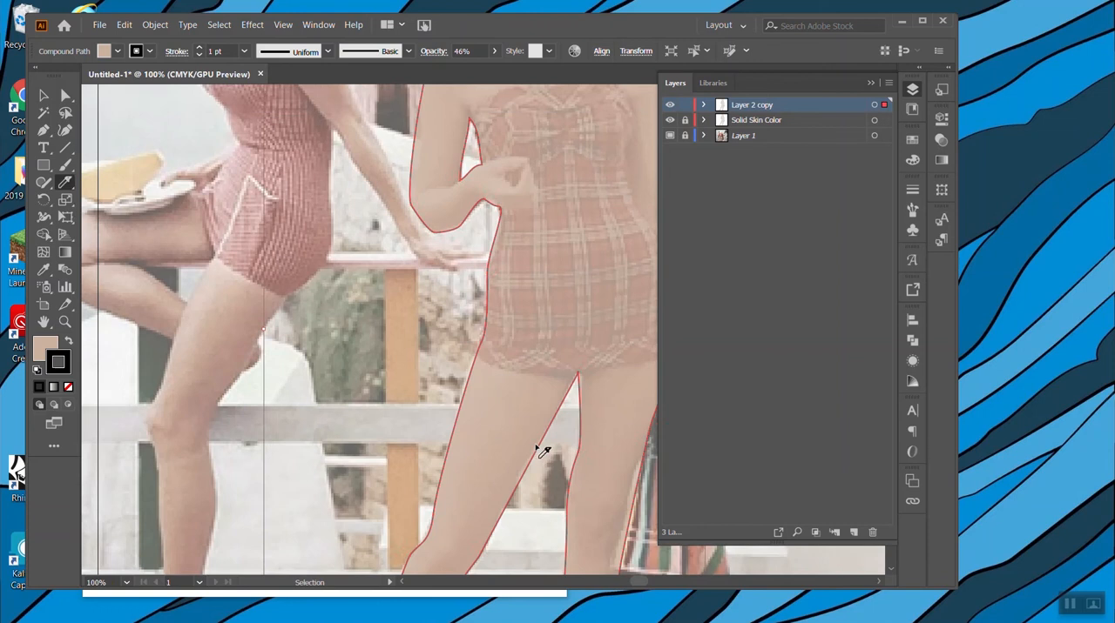
{"action": "scroll", "coordinate": [538, 405], "scroll_direction": "down", "scroll_amount": 6}
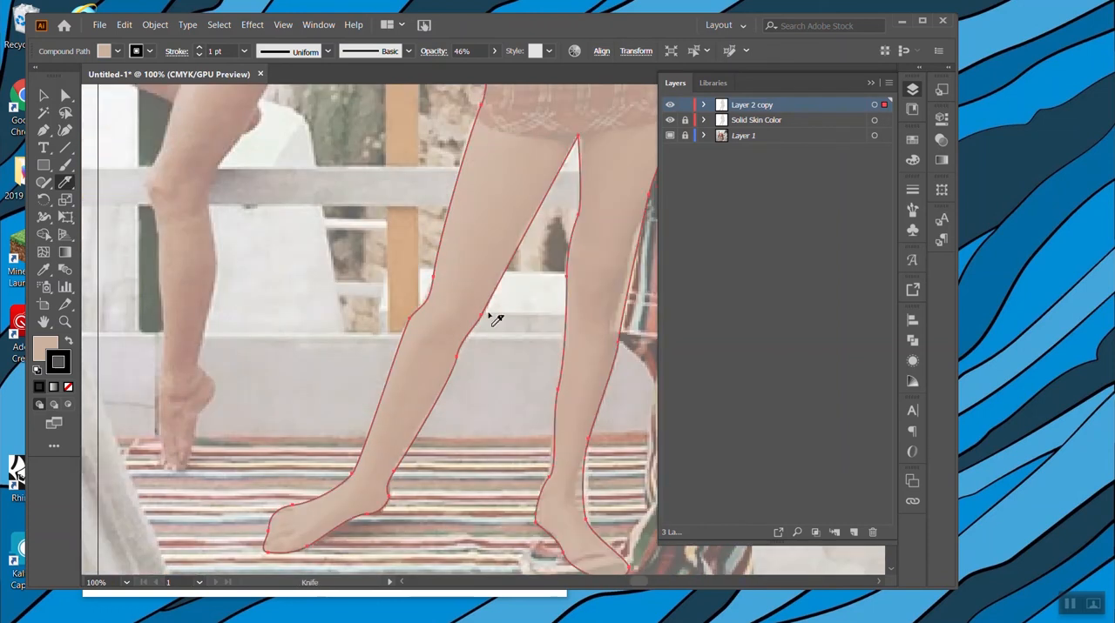
{"action": "left_click_drag", "start_coordinate": [494, 314], "coordinate": [447, 322]}
{"action": "mouse_move", "coordinate": [426, 337]}
{"action": "left_mouse_down"}
{"action": "mouse_move", "coordinate": [387, 464]}
{"action": "mouse_move", "coordinate": [265, 568]}
{"action": "left_mouse_up"}
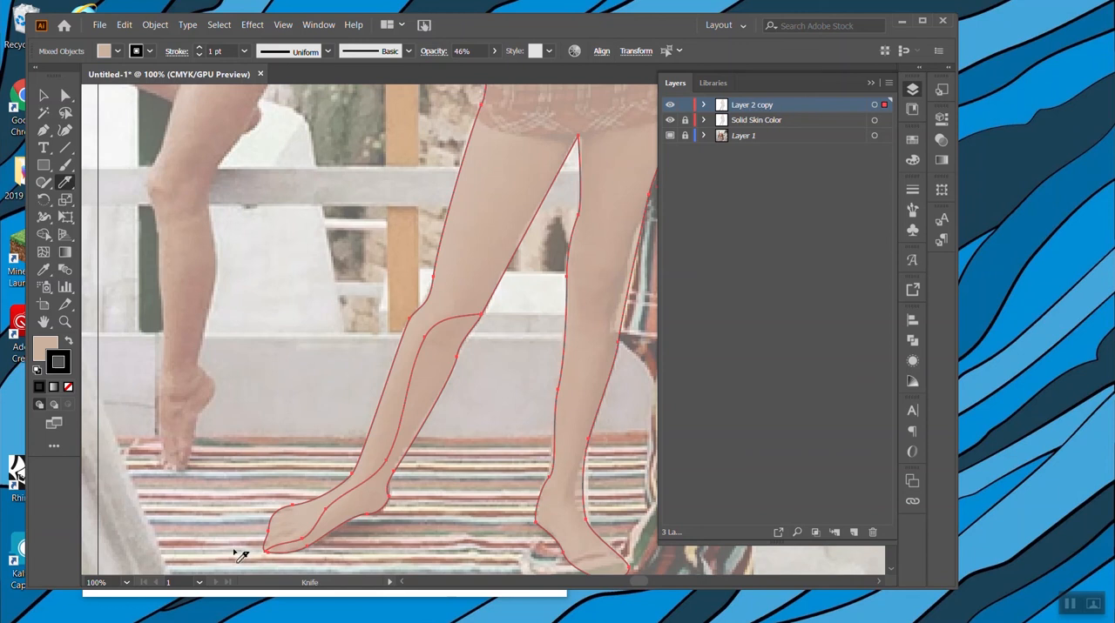
{"action": "left_click_drag", "start_coordinate": [293, 537], "coordinate": [261, 545]}
{"action": "left_click_drag", "start_coordinate": [294, 518], "coordinate": [262, 525]}
Cut contours along the outer side of the standing woman's right-hand leg, from the ankle past the knee up to the hand holding the towel.
{"action": "scroll", "coordinate": [641, 518], "scroll_direction": "down", "scroll_amount": 2}
{"action": "mouse_move", "coordinate": [590, 390]}
{"action": "left_mouse_down"}
{"action": "mouse_move", "coordinate": [577, 445]}
{"action": "mouse_move", "coordinate": [607, 462]}
{"action": "mouse_move", "coordinate": [622, 454]}
{"action": "left_mouse_up"}
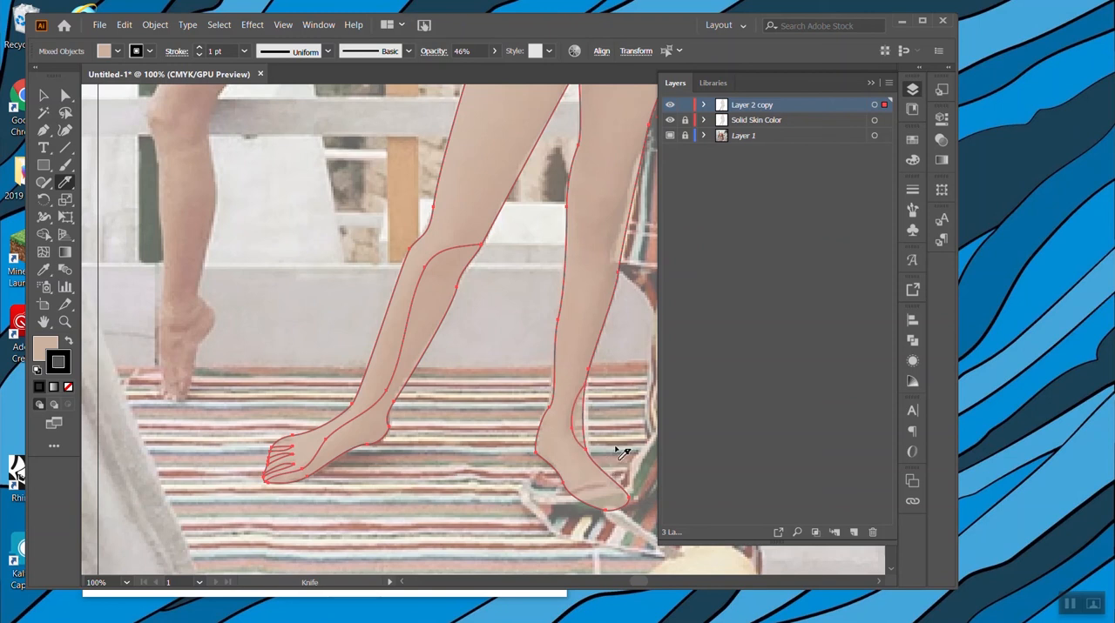
{"action": "scroll", "coordinate": [622, 452], "scroll_direction": "up", "scroll_amount": 2}
{"action": "mouse_move", "coordinate": [579, 504]}
{"action": "left_mouse_down"}
{"action": "mouse_move", "coordinate": [610, 324]}
{"action": "mouse_move", "coordinate": [599, 311]}
{"action": "mouse_move", "coordinate": [634, 293]}
{"action": "mouse_move", "coordinate": [654, 256]}
{"action": "left_mouse_up"}
{"action": "scroll", "coordinate": [653, 261], "scroll_direction": "up", "scroll_amount": 4}
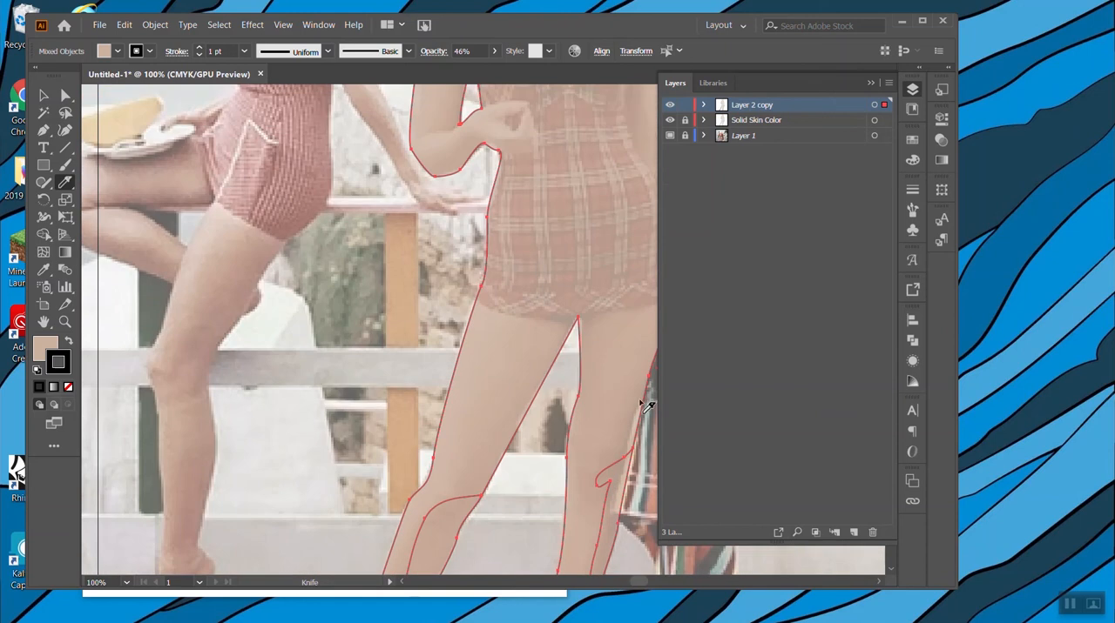
{"action": "scroll", "coordinate": [623, 435], "scroll_direction": "right", "scroll_amount": 4}
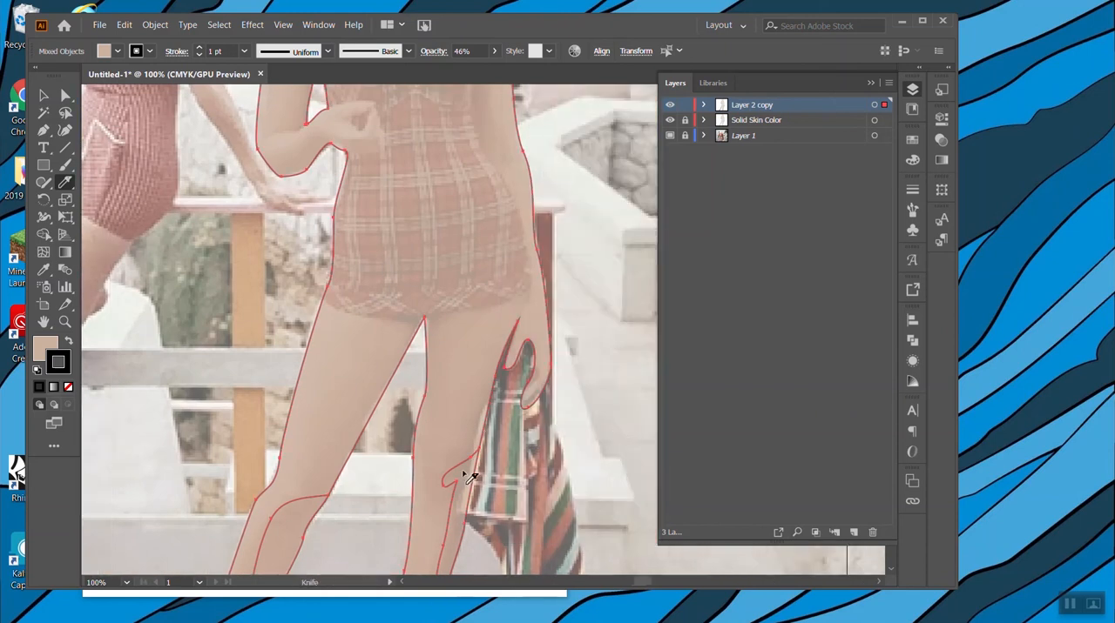
{"action": "mouse_move", "coordinate": [470, 467]}
{"action": "left_mouse_down"}
{"action": "mouse_move", "coordinate": [489, 362]}
{"action": "mouse_move", "coordinate": [530, 290]}
{"action": "mouse_move", "coordinate": [500, 384]}
{"action": "mouse_move", "coordinate": [523, 437]}
{"action": "mouse_move", "coordinate": [519, 406]}
{"action": "mouse_move", "coordinate": [537, 366]}
{"action": "mouse_move", "coordinate": [533, 333]}
{"action": "mouse_move", "coordinate": [501, 471]}
{"action": "left_mouse_up"}
Cut two narrow collarbone shapes into the figure between the neck and the right-hand shoulder.
{"action": "scroll", "coordinate": [503, 478], "scroll_direction": "up", "scroll_amount": 4}
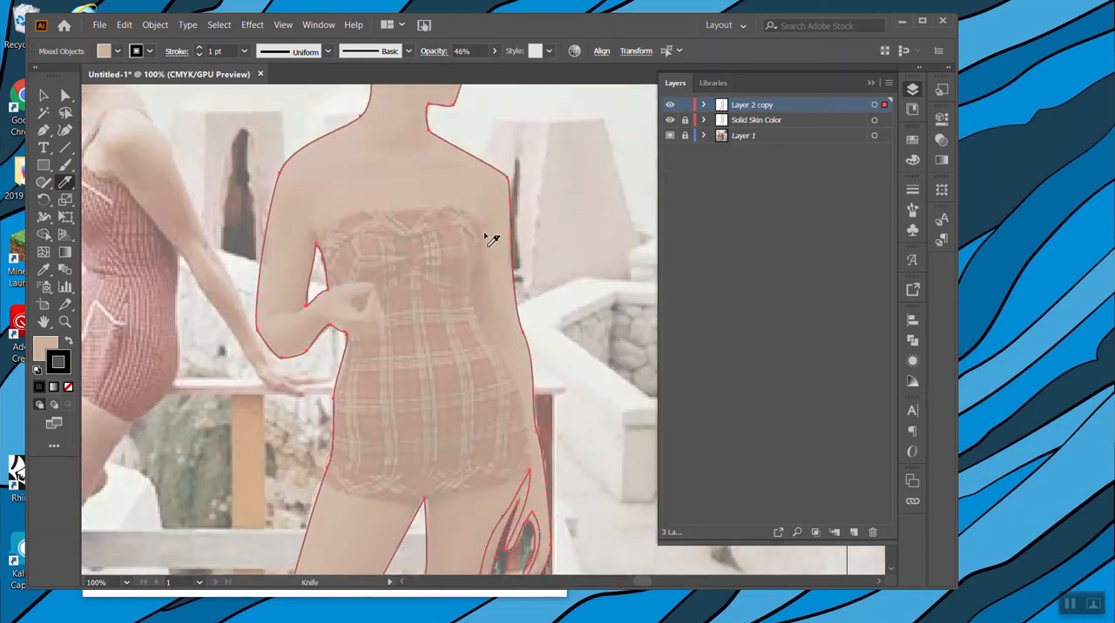
{"action": "scroll", "coordinate": [567, 340], "scroll_direction": "up", "scroll_amount": 2}
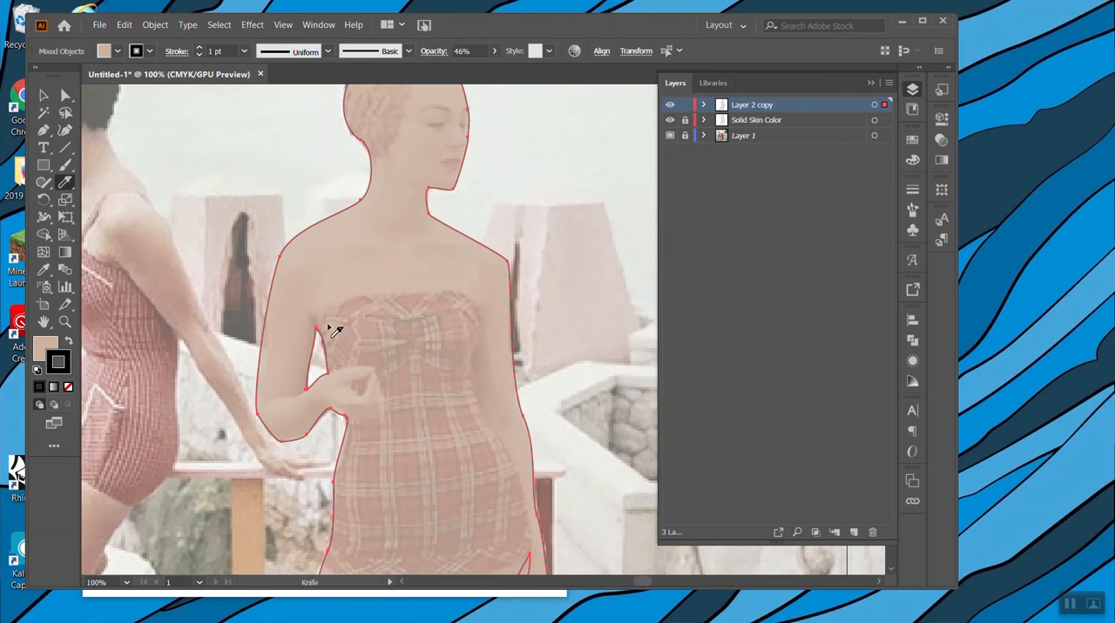
{"action": "scroll", "coordinate": [417, 294], "scroll_direction": "up", "scroll_amount": 2}
{"action": "mouse_move", "coordinate": [422, 297]}
{"action": "left_mouse_down"}
{"action": "mouse_move", "coordinate": [436, 294]}
{"action": "mouse_move", "coordinate": [403, 298]}
{"action": "mouse_move", "coordinate": [479, 297]}
{"action": "mouse_move", "coordinate": [376, 295]}
{"action": "left_mouse_up"}
{"action": "mouse_move", "coordinate": [482, 311]}
{"action": "left_mouse_down"}
{"action": "mouse_move", "coordinate": [412, 321]}
{"action": "mouse_move", "coordinate": [529, 335]}
{"action": "left_mouse_up"}
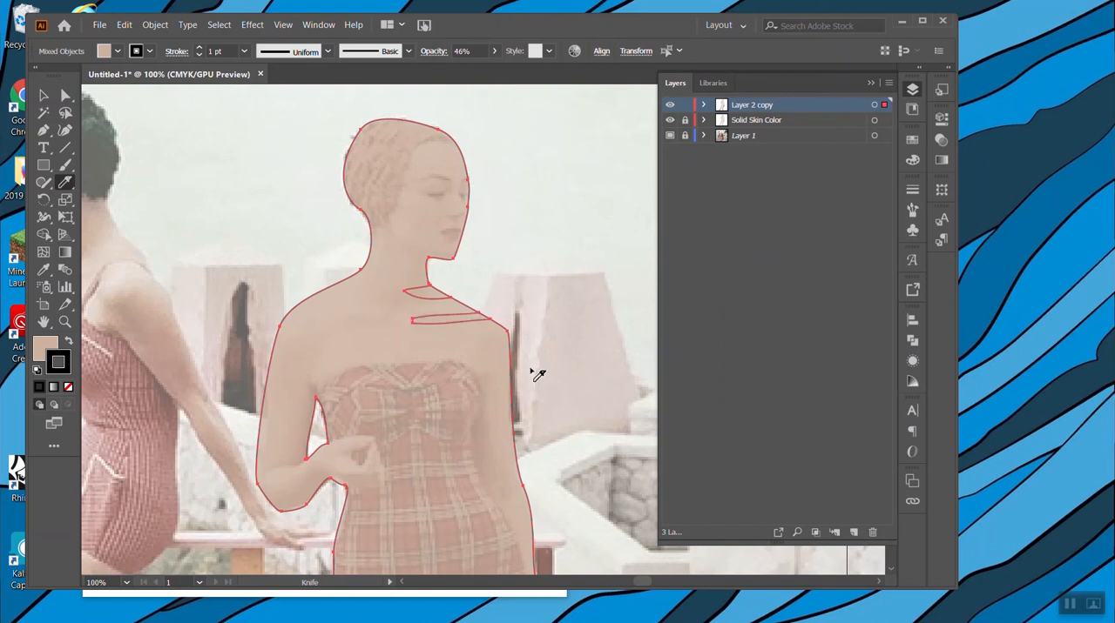
Cut the narrow shape between the straight arm and the waist, and a contour along the underside of the bent forearm and hand.
{"action": "scroll", "coordinate": [527, 365], "scroll_direction": "down", "scroll_amount": 3}
{"action": "mouse_move", "coordinate": [478, 241]}
{"action": "left_mouse_down"}
{"action": "mouse_move", "coordinate": [473, 330]}
{"action": "mouse_move", "coordinate": [504, 371]}
{"action": "mouse_move", "coordinate": [480, 244]}
{"action": "left_mouse_up"}
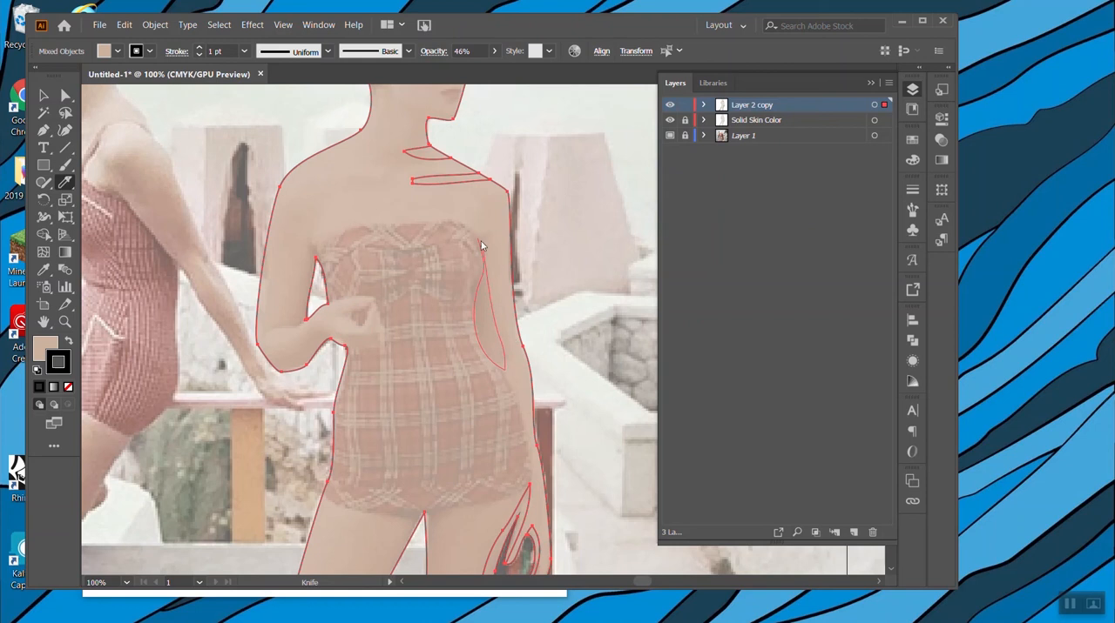
{"action": "scroll", "coordinate": [528, 356], "scroll_direction": "down", "scroll_amount": 2}
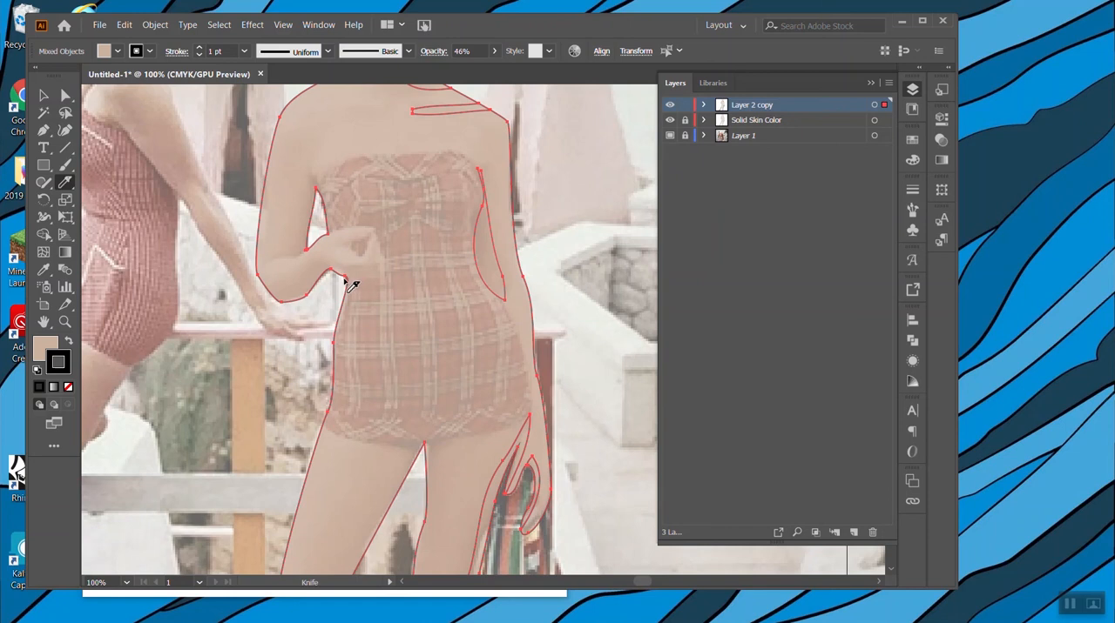
{"action": "mouse_move", "coordinate": [345, 277]}
{"action": "left_mouse_down"}
{"action": "mouse_move", "coordinate": [382, 280]}
{"action": "mouse_move", "coordinate": [379, 268]}
{"action": "mouse_move", "coordinate": [324, 260]}
{"action": "mouse_move", "coordinate": [258, 289]}
{"action": "left_mouse_up"}
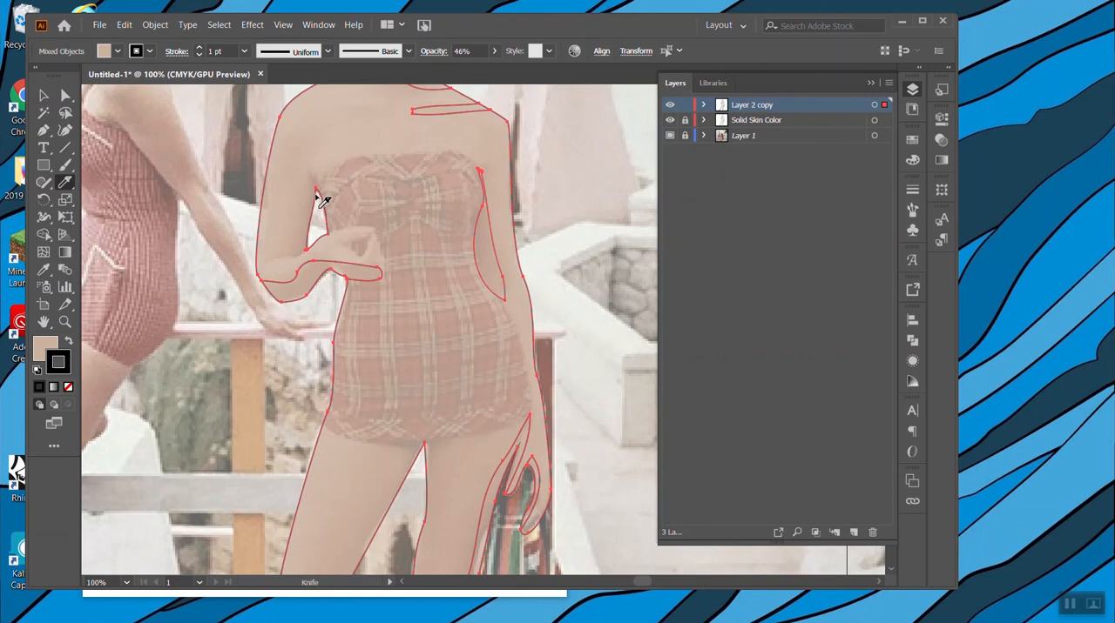
Cut along the swimsuit's top edge, redo the cut down its right-hand hip, and cut along its lower hem.
{"action": "mouse_move", "coordinate": [339, 167]}
{"action": "left_mouse_down"}
{"action": "mouse_move", "coordinate": [438, 156]}
{"action": "mouse_move", "coordinate": [480, 172]}
{"action": "left_mouse_up"}
{"action": "left_click_drag", "start_coordinate": [519, 333], "coordinate": [516, 458]}
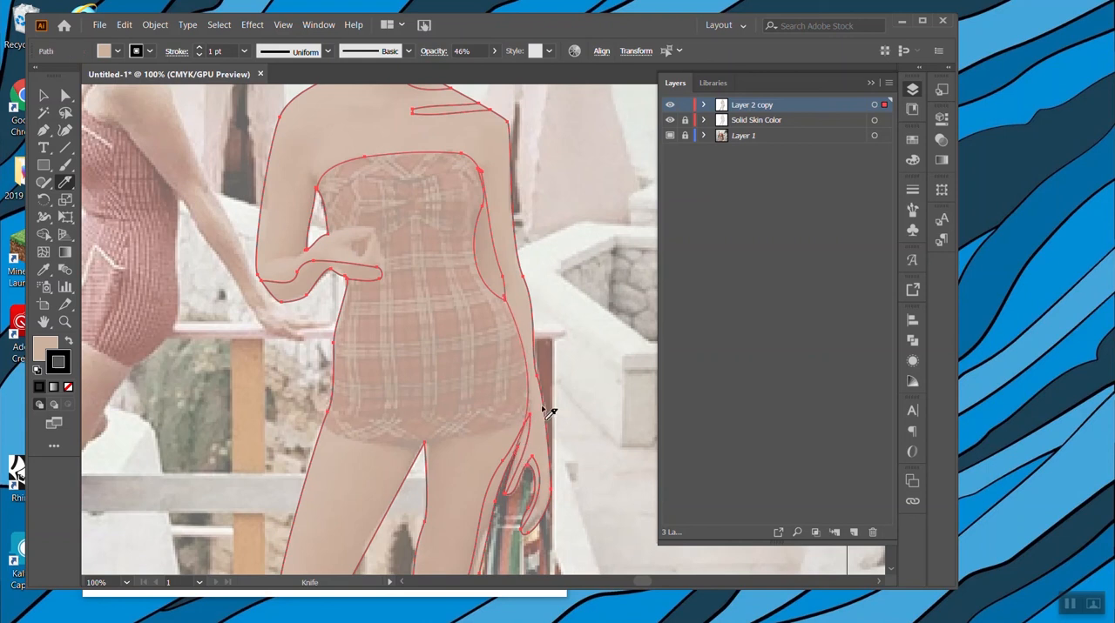
{"action": "key", "text": "ctrl+z"}
{"action": "mouse_move", "coordinate": [501, 297]}
{"action": "left_mouse_down"}
{"action": "mouse_move", "coordinate": [528, 360]}
{"action": "mouse_move", "coordinate": [535, 413]}
{"action": "mouse_move", "coordinate": [525, 423]}
{"action": "left_mouse_up"}
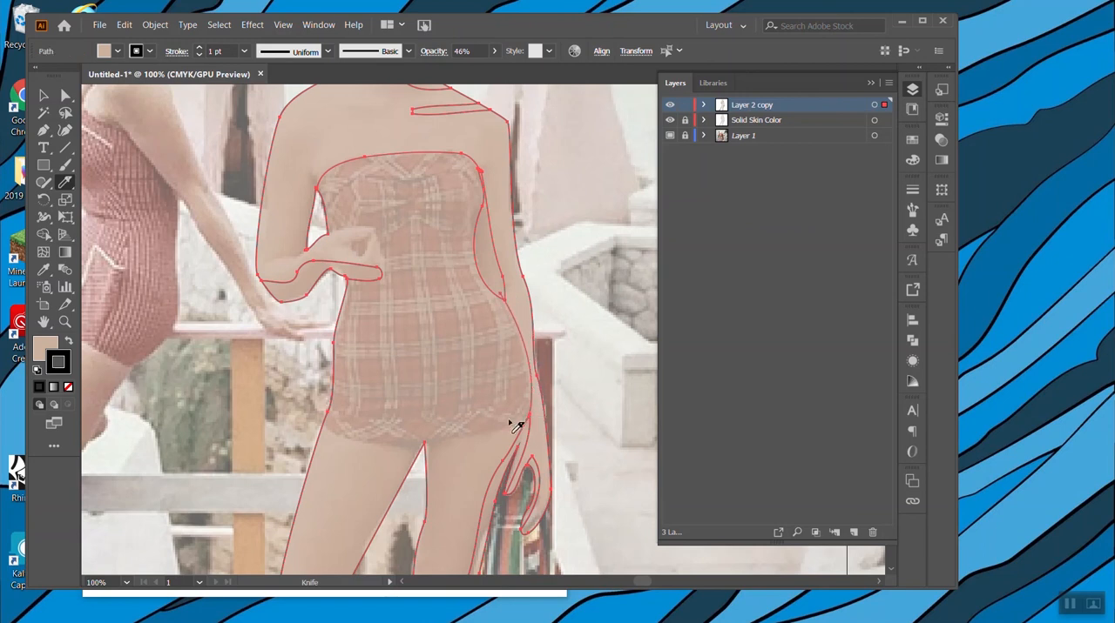
{"action": "mouse_move", "coordinate": [330, 433]}
{"action": "left_mouse_down"}
{"action": "mouse_move", "coordinate": [428, 449]}
{"action": "mouse_move", "coordinate": [535, 417]}
{"action": "left_mouse_up"}
Switch to the Pencil tool and set its fidelity to the smoothest setting for tracing the seated woman.
{"action": "left_click", "coordinate": [44, 183]}
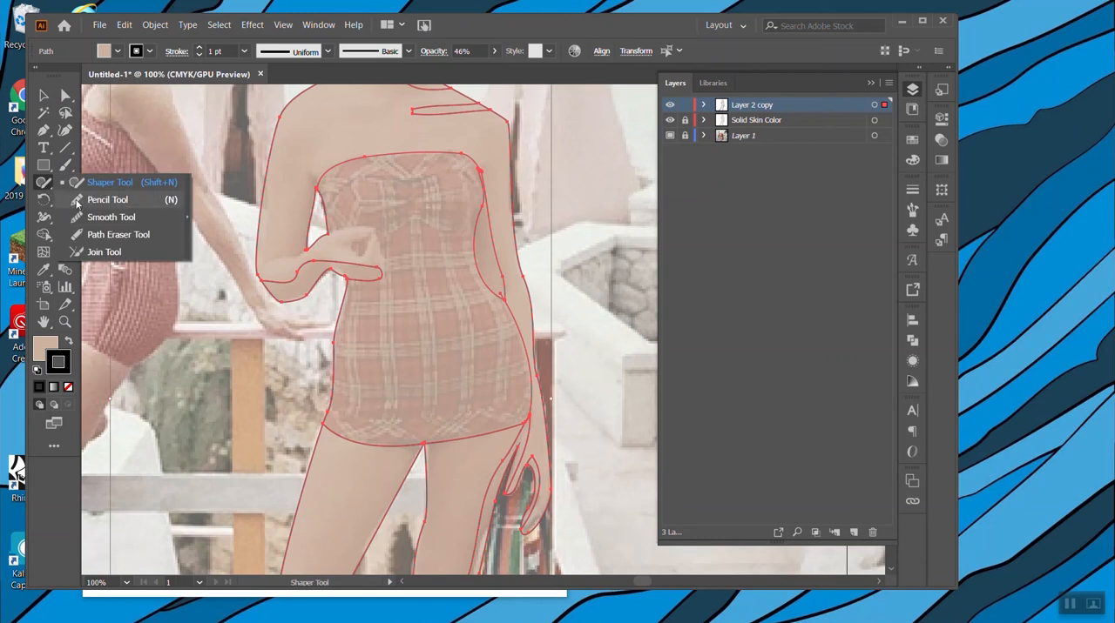
{"action": "left_click", "coordinate": [77, 201]}
{"action": "scroll", "coordinate": [257, 277], "scroll_direction": "up", "scroll_amount": 3}
{"action": "scroll", "coordinate": [263, 282], "scroll_direction": "left", "scroll_amount": 5}
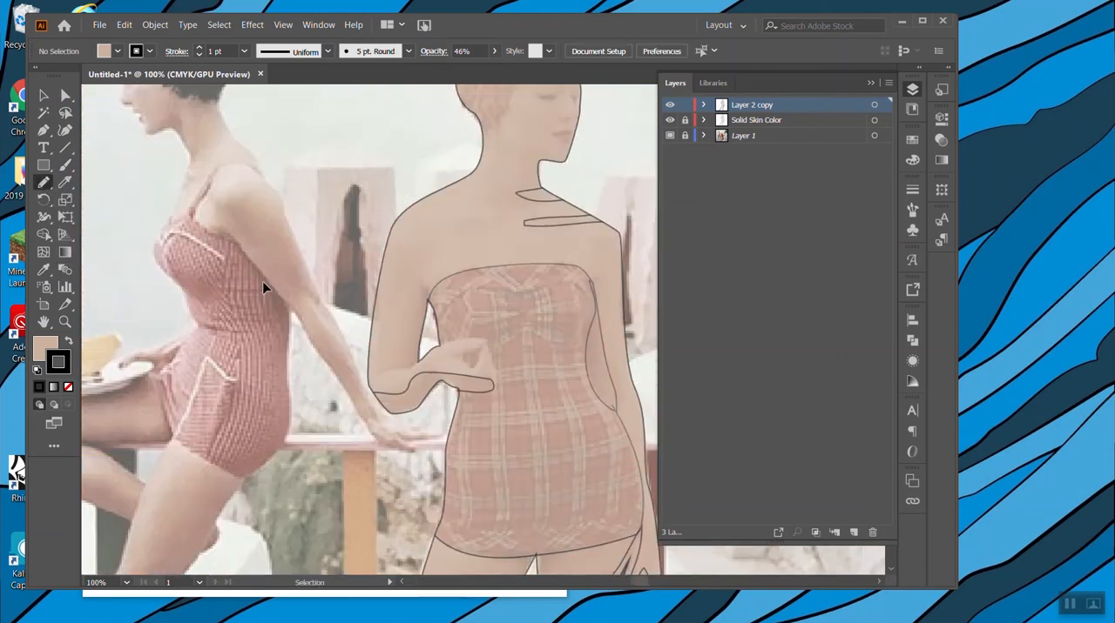
{"action": "scroll", "coordinate": [324, 222], "scroll_direction": "up", "scroll_amount": 3}
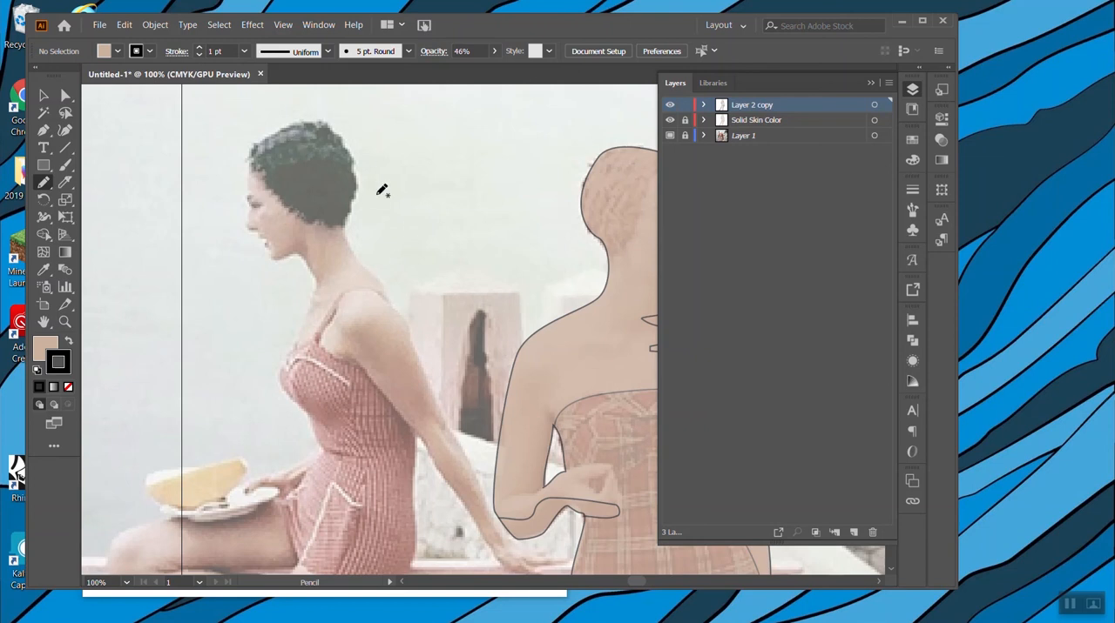
{"action": "double_click", "coordinate": [45, 182]}
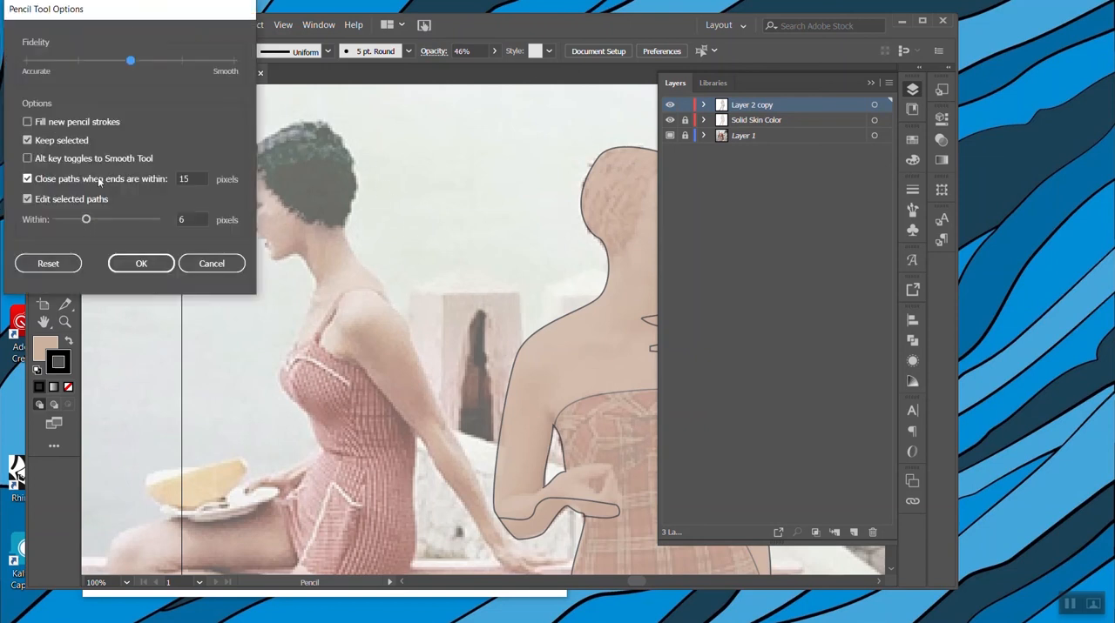
{"action": "left_click_drag", "start_coordinate": [122, 20], "coordinate": [303, 125]}
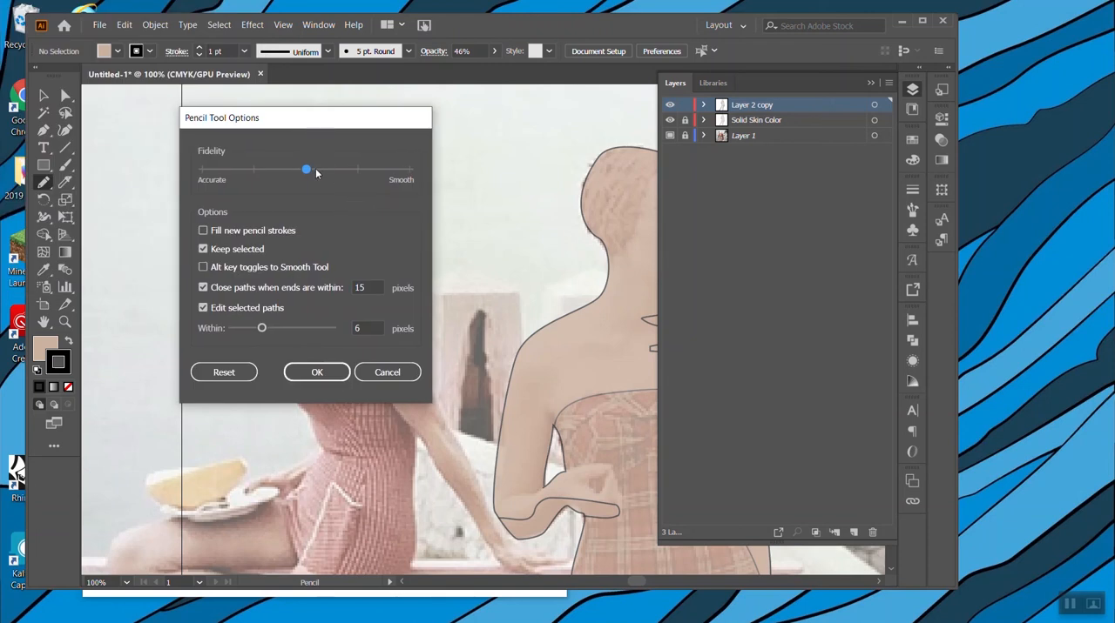
{"action": "left_click_drag", "start_coordinate": [307, 171], "coordinate": [411, 170]}
{"action": "left_click", "coordinate": [316, 372]}
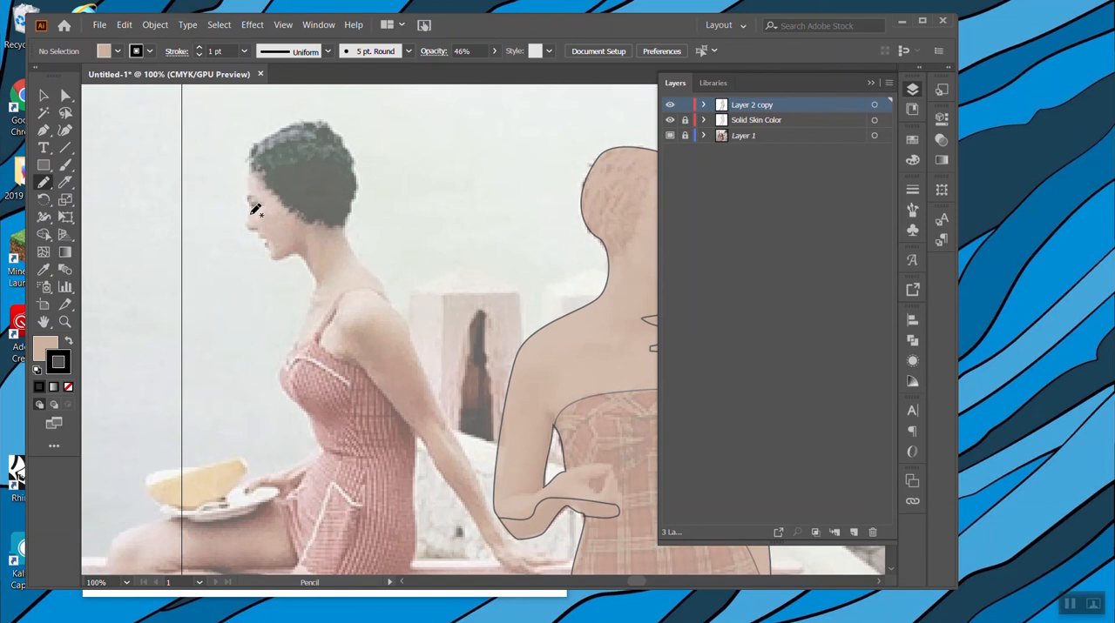
Trace the seated woman's head, profile, neck, back and upper torso as one closed outline ending at the waist.
{"action": "mouse_move", "coordinate": [251, 190]}
{"action": "left_mouse_down"}
{"action": "mouse_move", "coordinate": [249, 155]}
{"action": "mouse_move", "coordinate": [293, 120]}
{"action": "left_mouse_up"}
{"action": "left_click_drag", "start_coordinate": [397, 302], "coordinate": [408, 321]}
{"action": "mouse_move", "coordinate": [420, 370]}
{"action": "left_mouse_down"}
{"action": "mouse_move", "coordinate": [421, 462]}
{"action": "mouse_move", "coordinate": [338, 458]}
{"action": "mouse_move", "coordinate": [285, 390]}
{"action": "mouse_move", "coordinate": [280, 370]}
{"action": "mouse_move", "coordinate": [306, 321]}
{"action": "left_mouse_up"}
{"action": "mouse_move", "coordinate": [317, 282]}
{"action": "left_mouse_down"}
{"action": "mouse_move", "coordinate": [305, 262]}
{"action": "mouse_move", "coordinate": [273, 259]}
{"action": "left_mouse_up"}
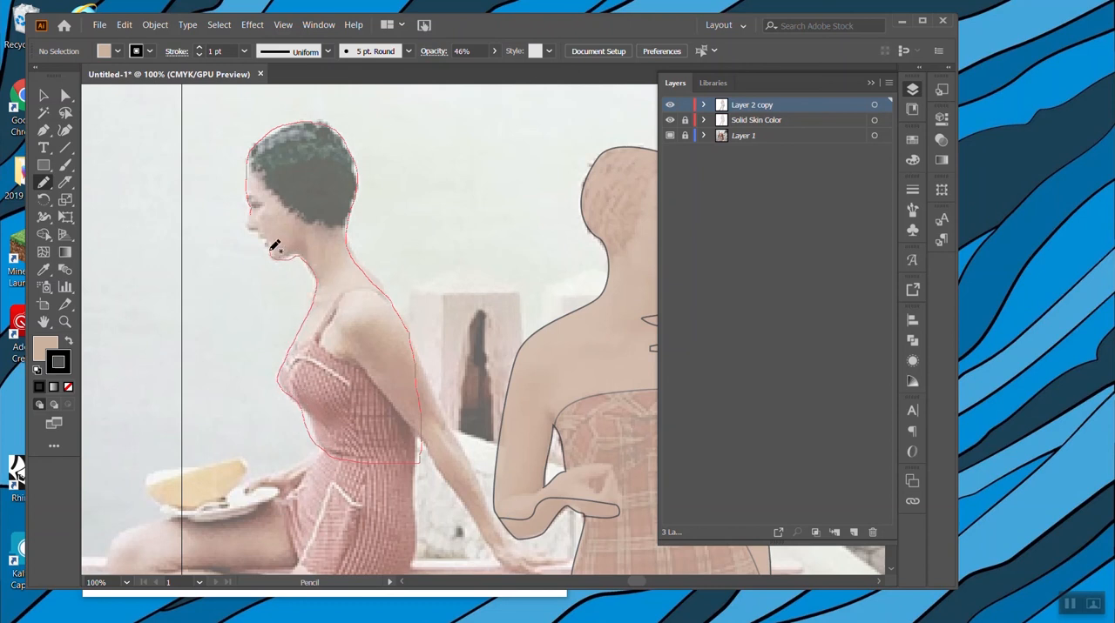
{"action": "left_click_drag", "start_coordinate": [251, 222], "coordinate": [254, 214]}
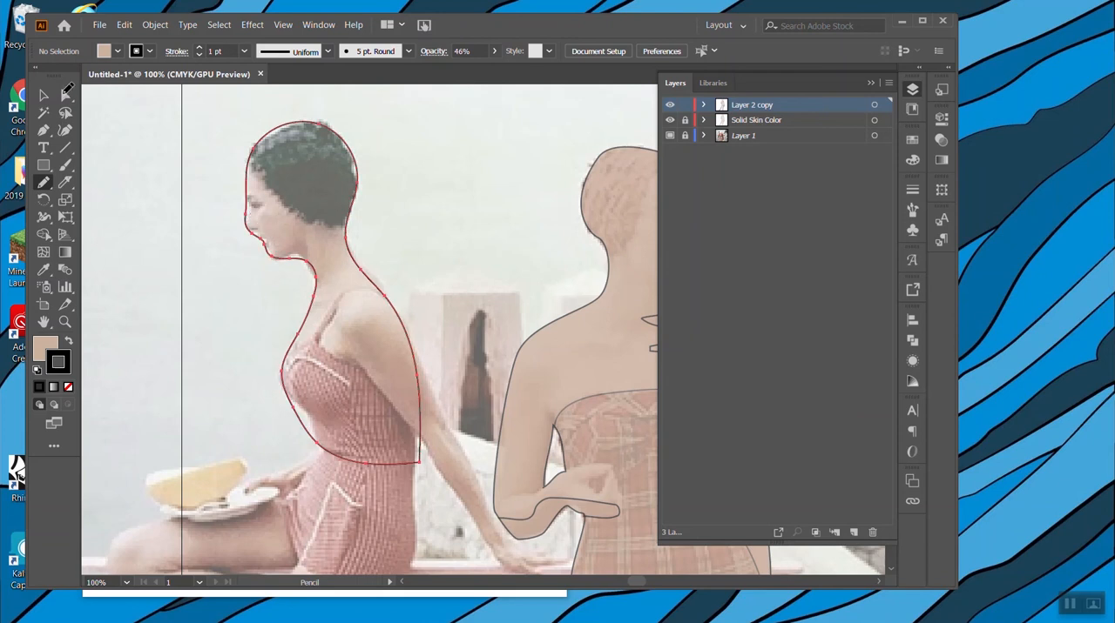
Adjust the anchor points of the seated woman's outline along the face, chin and throat to fit the photo.
{"action": "key", "text": "a"}
{"action": "left_click", "coordinate": [248, 190]}
{"action": "left_click_drag", "start_coordinate": [249, 215], "coordinate": [279, 255]}
{"action": "left_click", "coordinate": [282, 253]}
{"action": "left_click", "coordinate": [220, 264]}
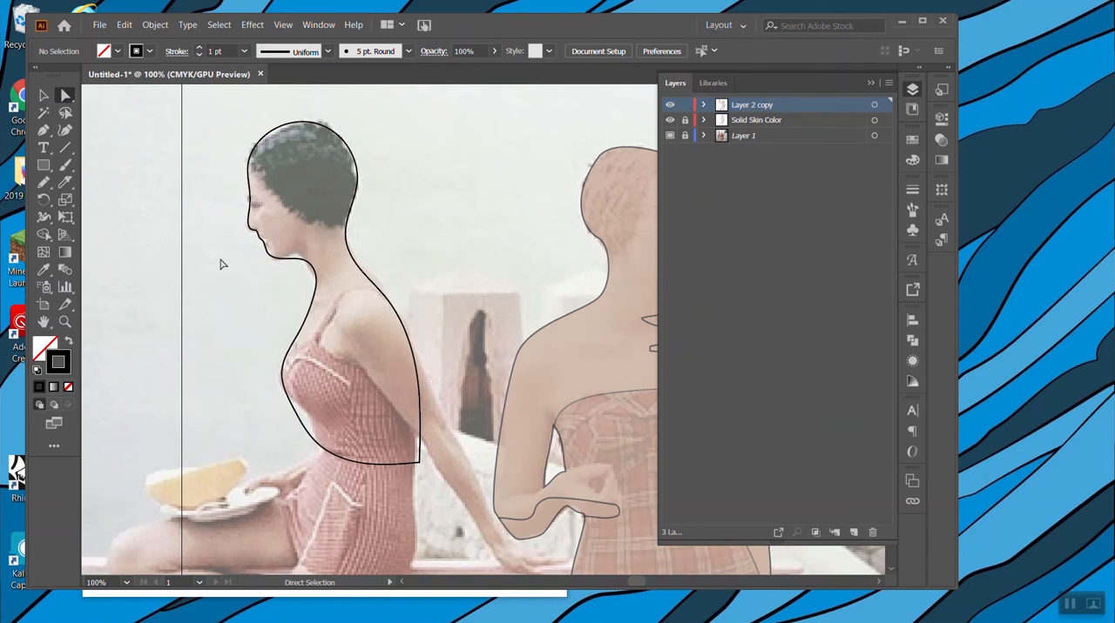
{"action": "left_click", "coordinate": [312, 275]}
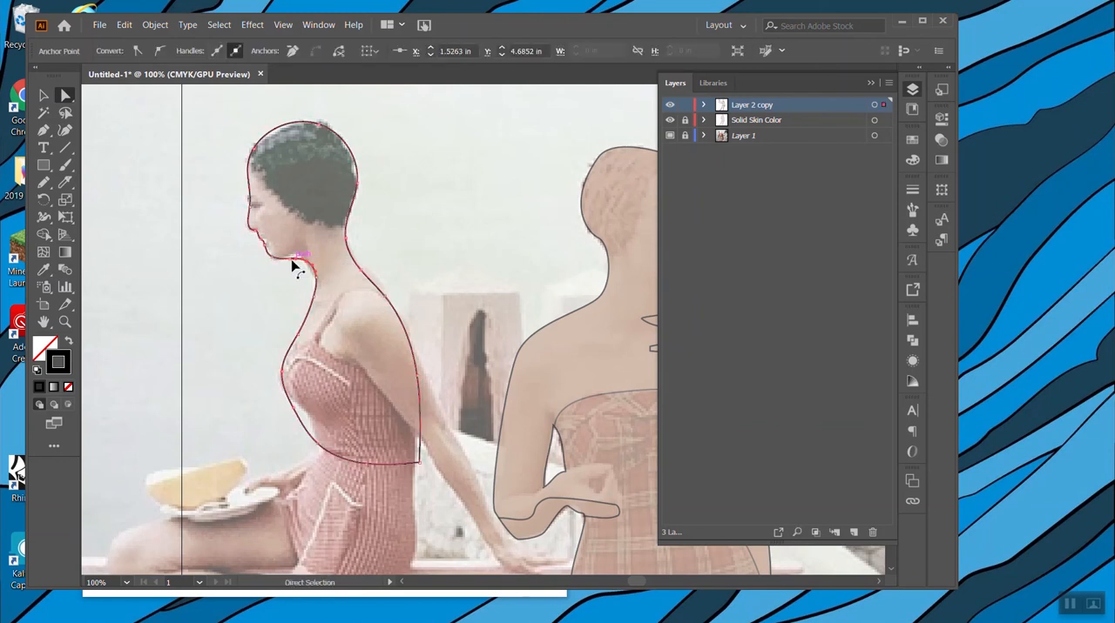
{"action": "mouse_move", "coordinate": [291, 259]}
{"action": "left_mouse_down"}
{"action": "mouse_move", "coordinate": [299, 251]}
{"action": "mouse_move", "coordinate": [305, 267]}
{"action": "left_mouse_up"}
Add an anchor point to the seated woman's outline behind the shoulder and refine the curve at the throat.
{"action": "left_click", "coordinate": [44, 132]}
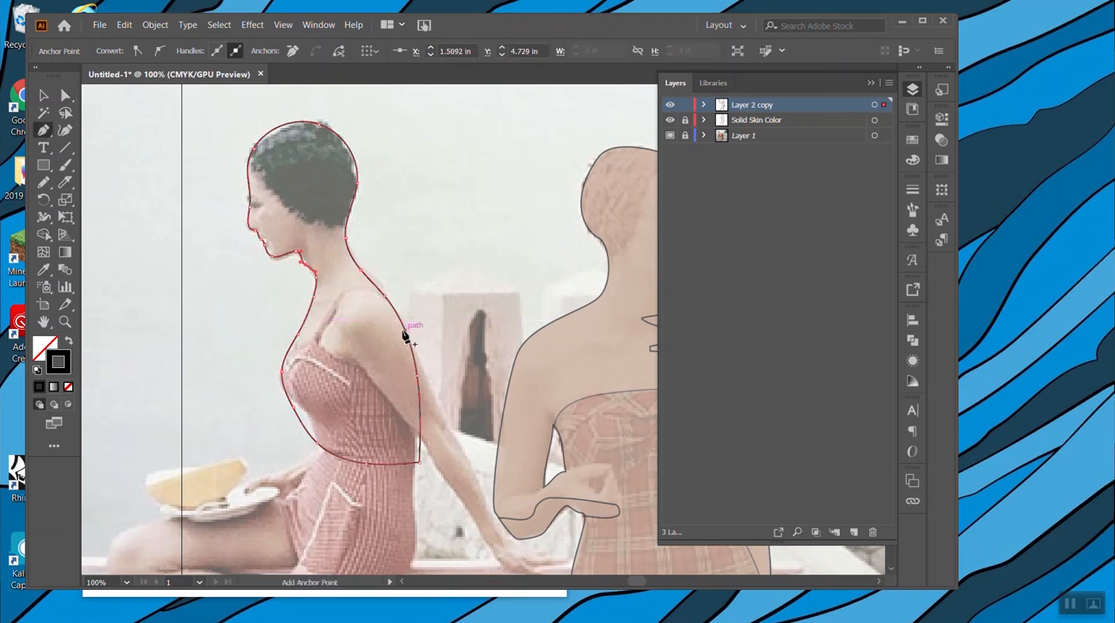
{"action": "left_click", "coordinate": [396, 314]}
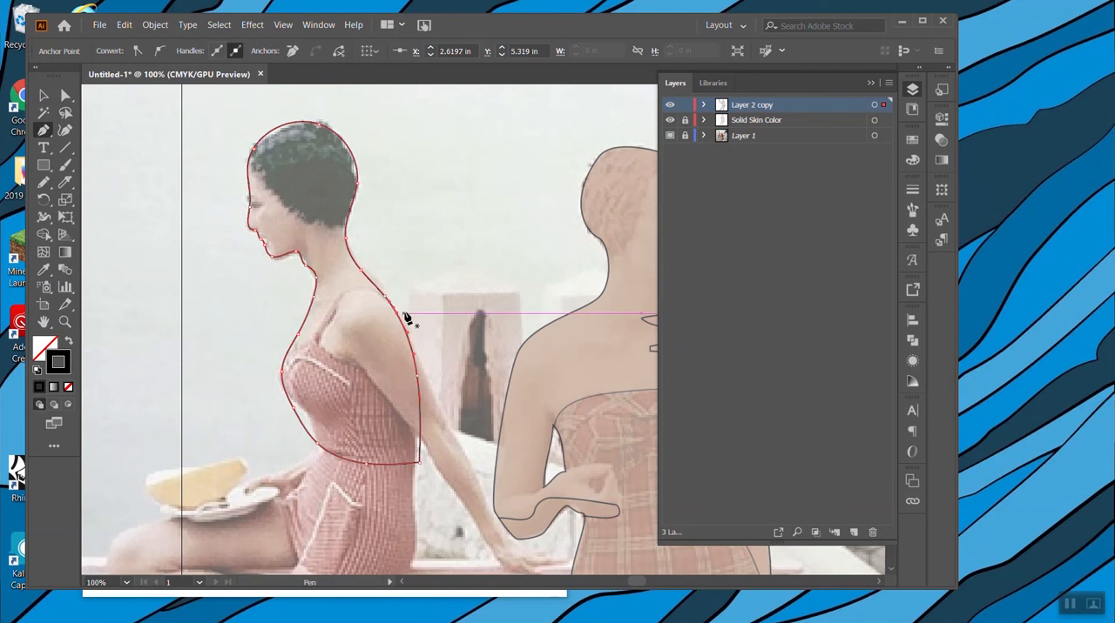
{"action": "key", "text": "a"}
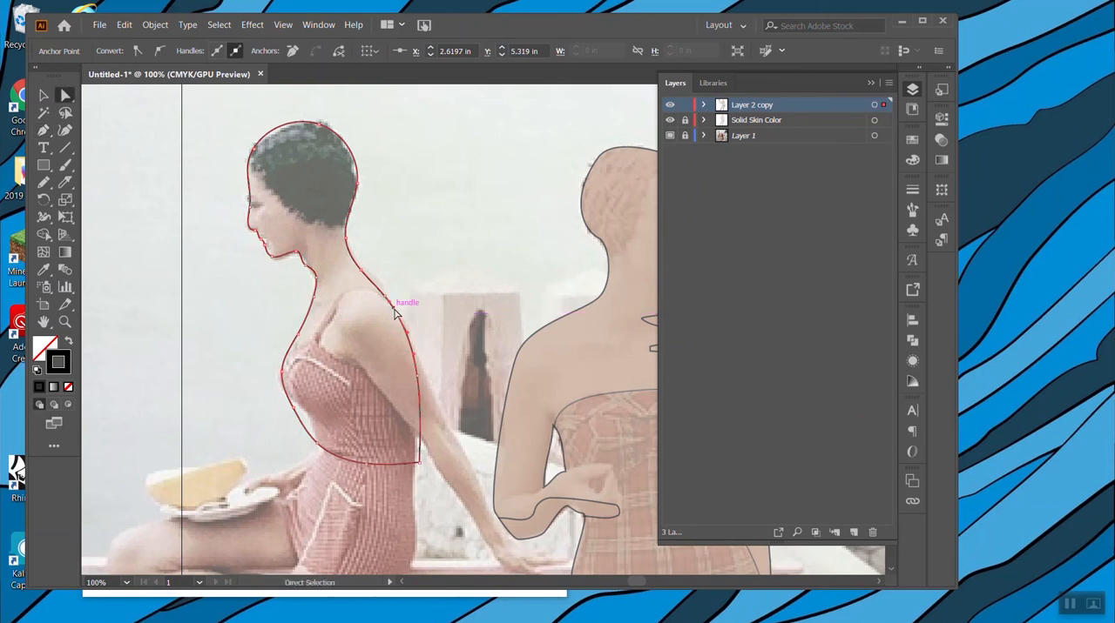
{"action": "left_click_drag", "start_coordinate": [306, 265], "coordinate": [310, 268]}
{"action": "left_click", "coordinate": [40, 131]}
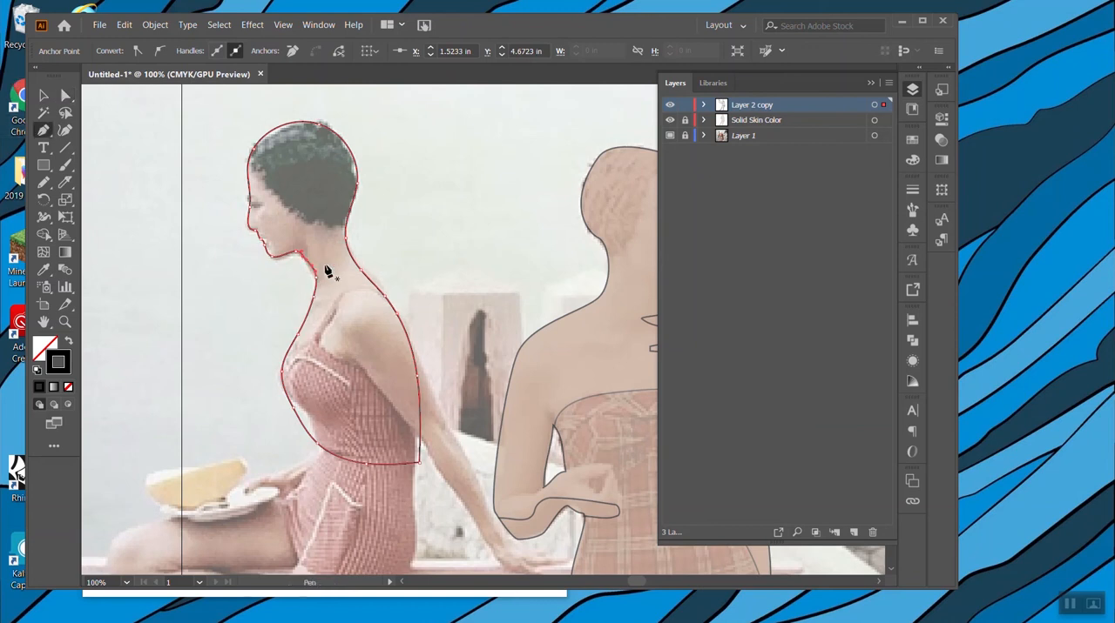
{"action": "left_click", "coordinate": [44, 96]}
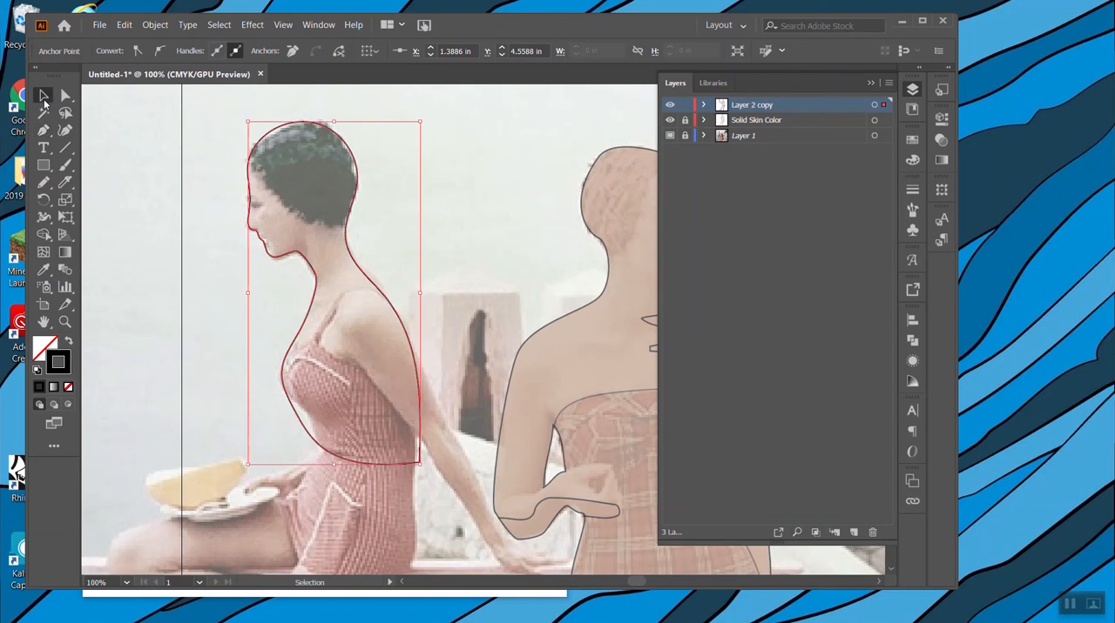
Delete the traced outline of the seated woman.
{"action": "left_click", "coordinate": [199, 232]}
{"action": "left_click", "coordinate": [390, 319]}
{"action": "scroll", "coordinate": [391, 313], "scroll_direction": "up", "scroll_amount": 5}
{"action": "key", "text": "Delete"}
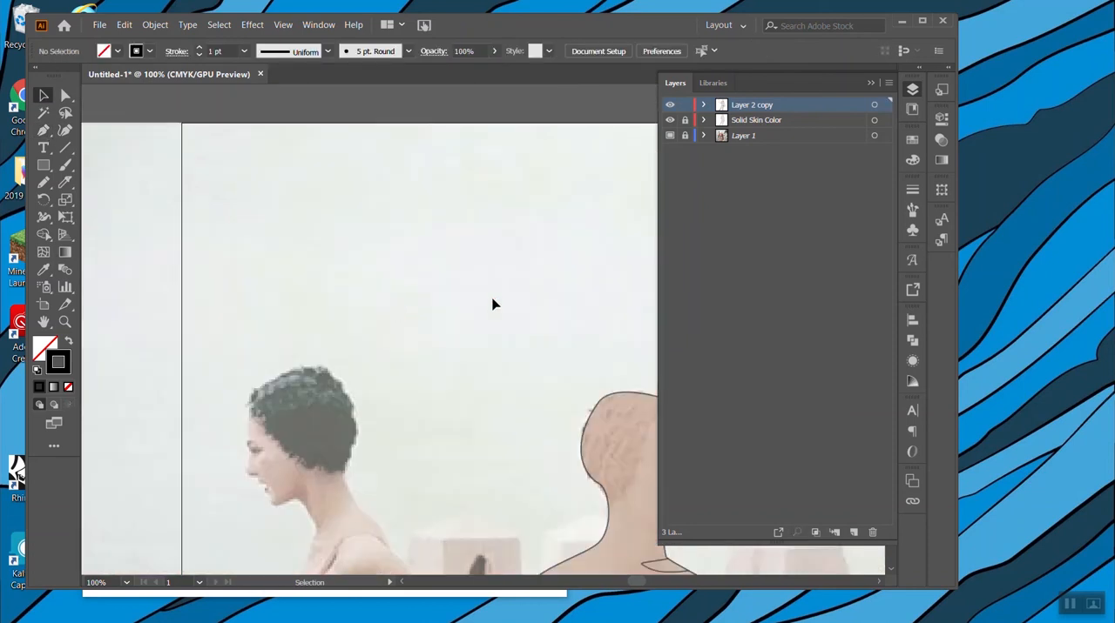
Cut a narrow shape along the inner thigh of the standing woman's left-hand leg, from the knee to the swimsuit hem.
{"action": "scroll", "coordinate": [497, 288], "scroll_direction": "down", "scroll_amount": 5}
{"action": "scroll", "coordinate": [504, 270], "scroll_direction": "right", "scroll_amount": 4}
{"action": "scroll", "coordinate": [476, 397], "scroll_direction": "down", "scroll_amount": 2}
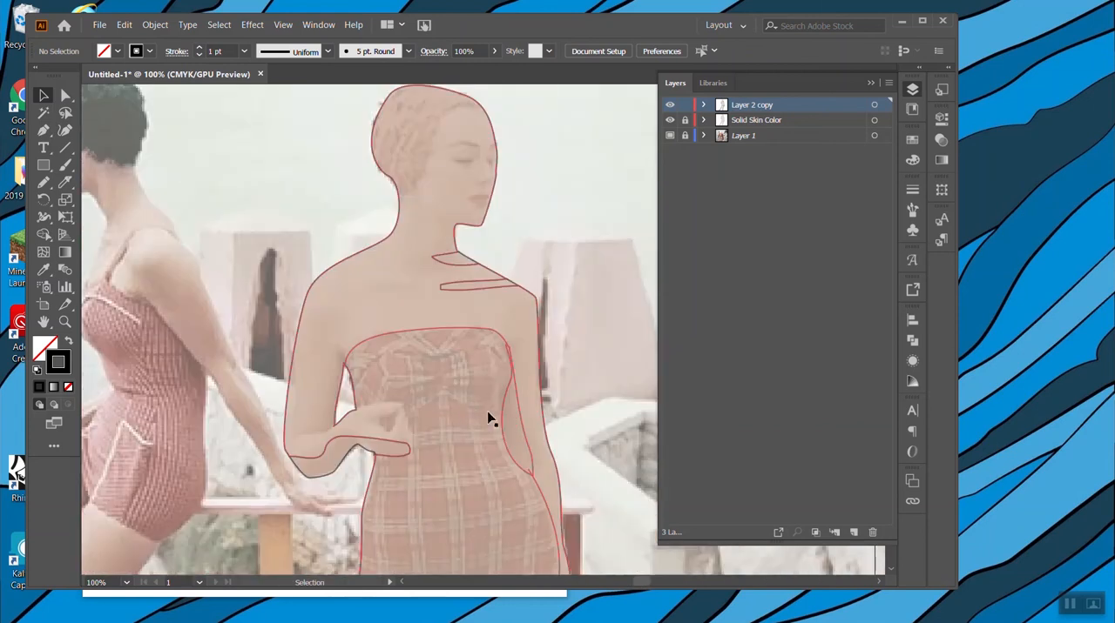
{"action": "scroll", "coordinate": [508, 327], "scroll_direction": "down", "scroll_amount": 13}
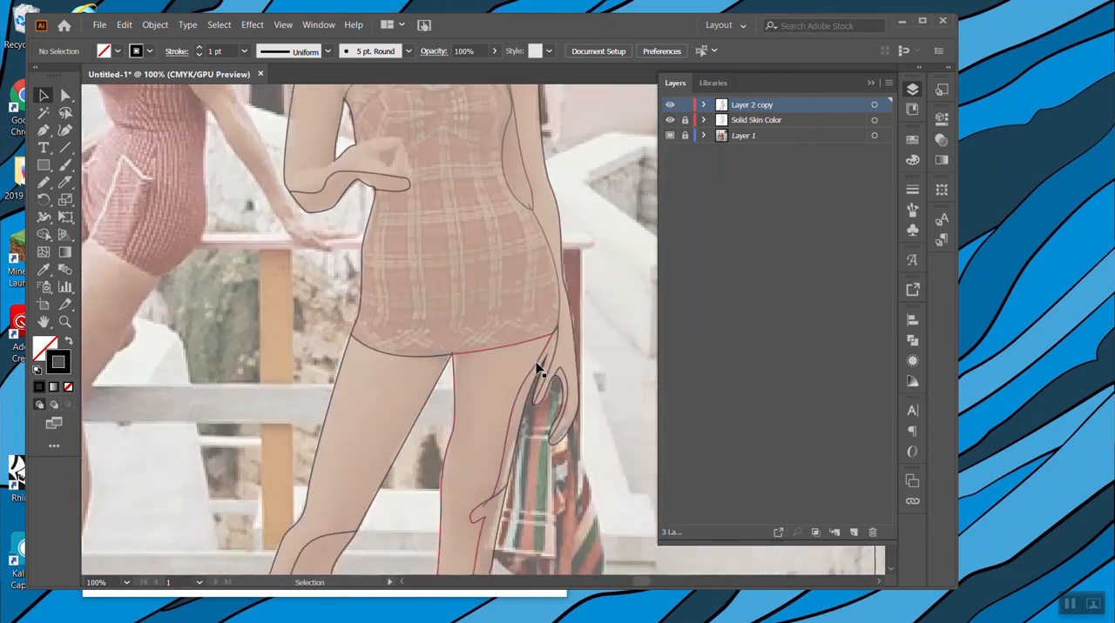
{"action": "scroll", "coordinate": [535, 369], "scroll_direction": "up", "scroll_amount": 3}
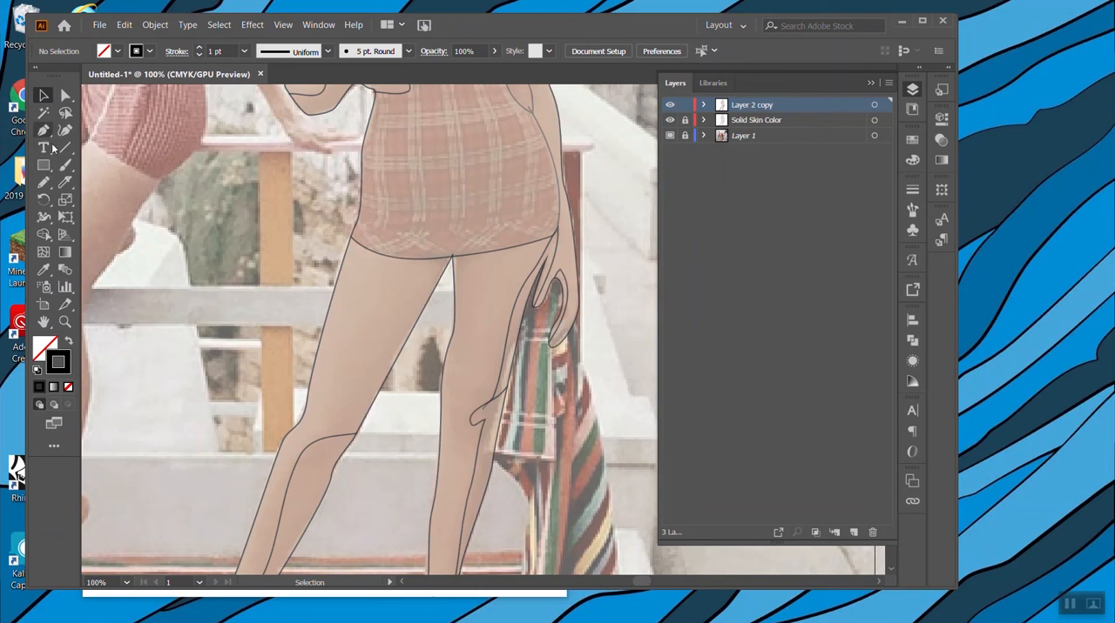
{"action": "left_click", "coordinate": [370, 289]}
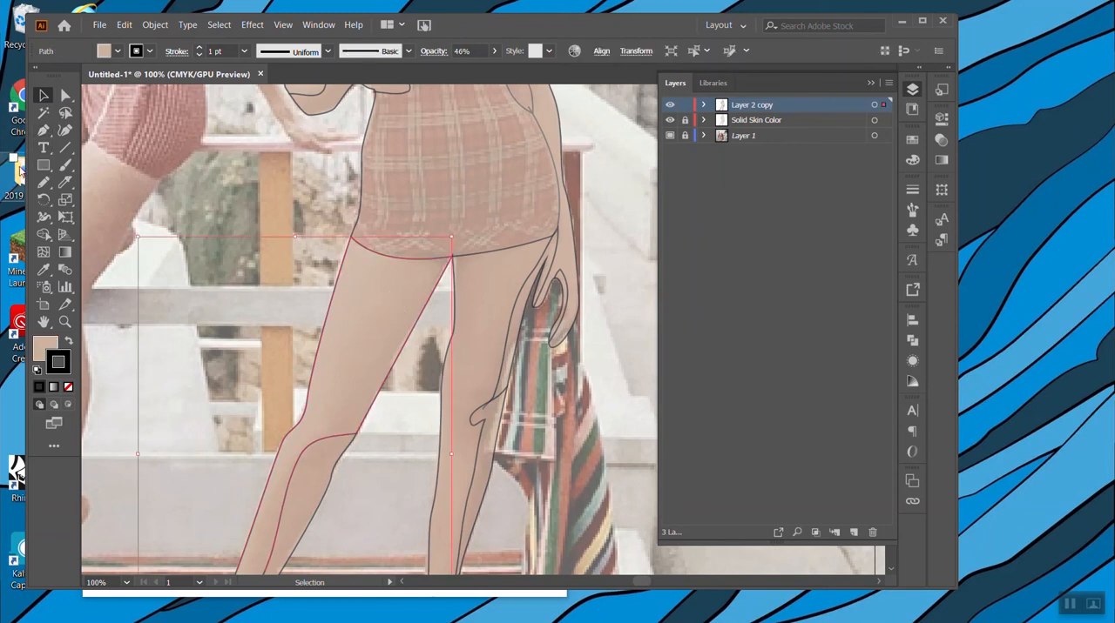
{"action": "left_click", "coordinate": [65, 183]}
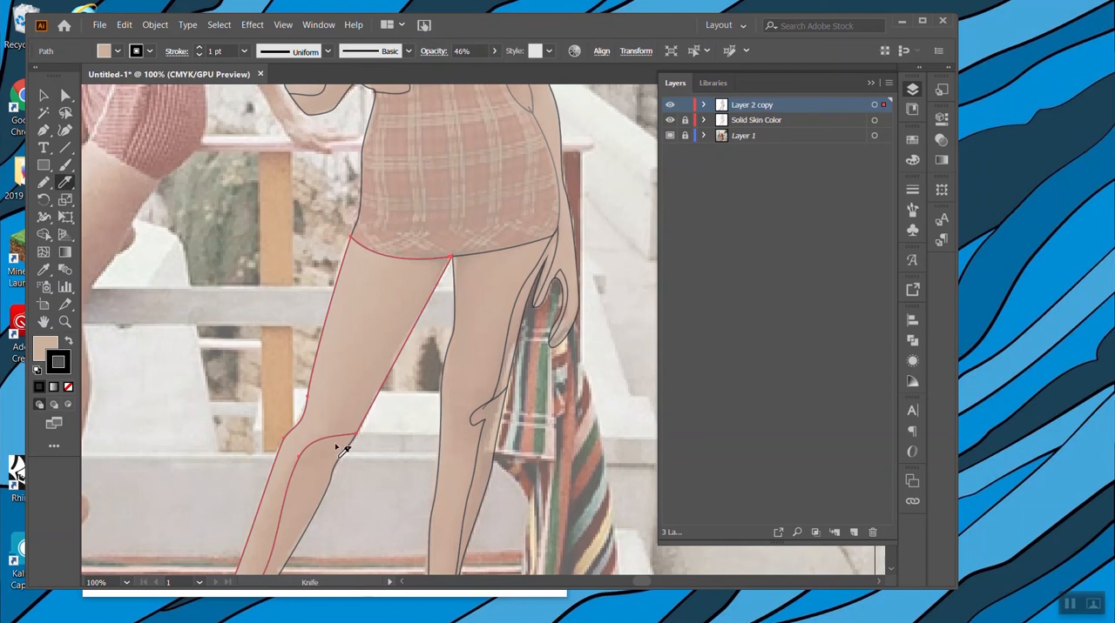
{"action": "left_click_drag", "start_coordinate": [357, 414], "coordinate": [455, 244]}
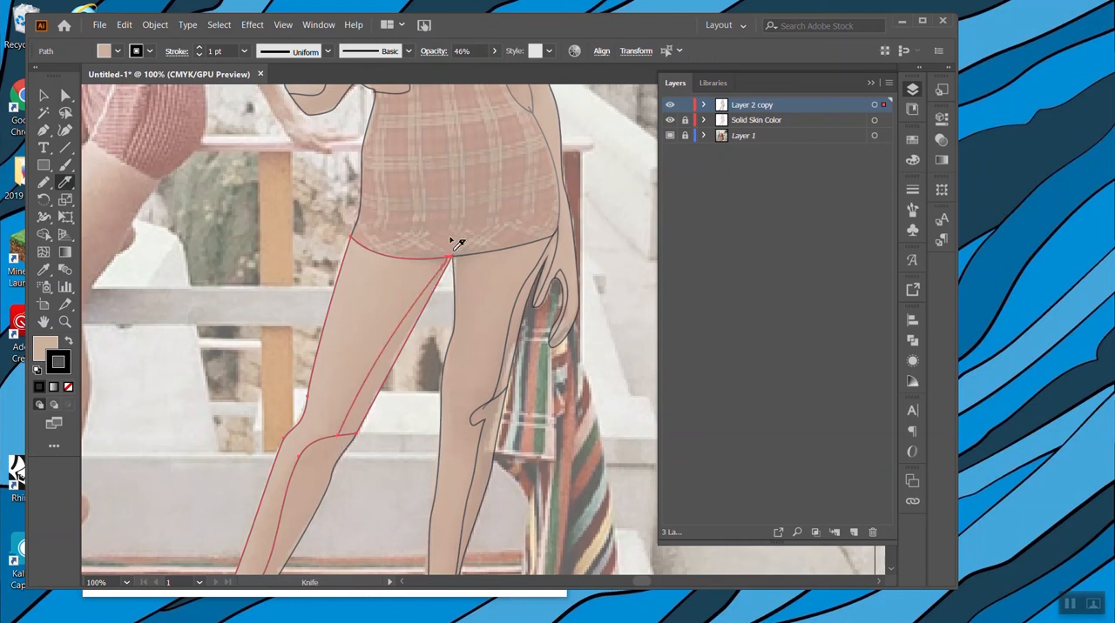
{"action": "left_click", "coordinate": [43, 95]}
Cut a narrow shape along the inner edge of the right-hand leg, from the knee up to the swimsuit hem.
{"action": "scroll", "coordinate": [548, 319], "scroll_direction": "up", "scroll_amount": 3}
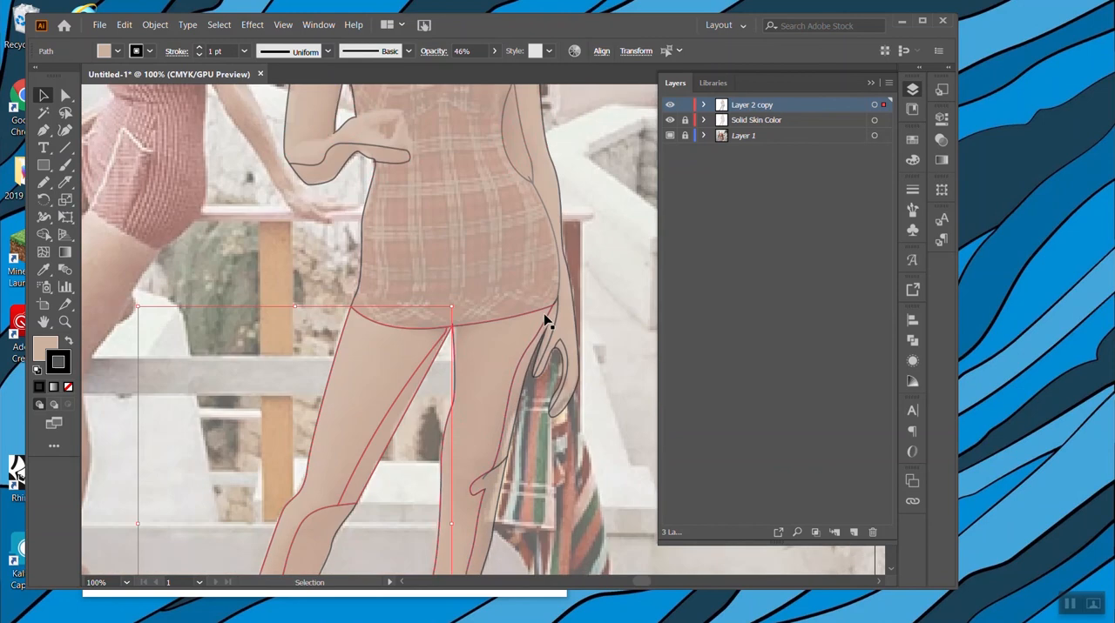
{"action": "scroll", "coordinate": [544, 339], "scroll_direction": "up", "scroll_amount": 2}
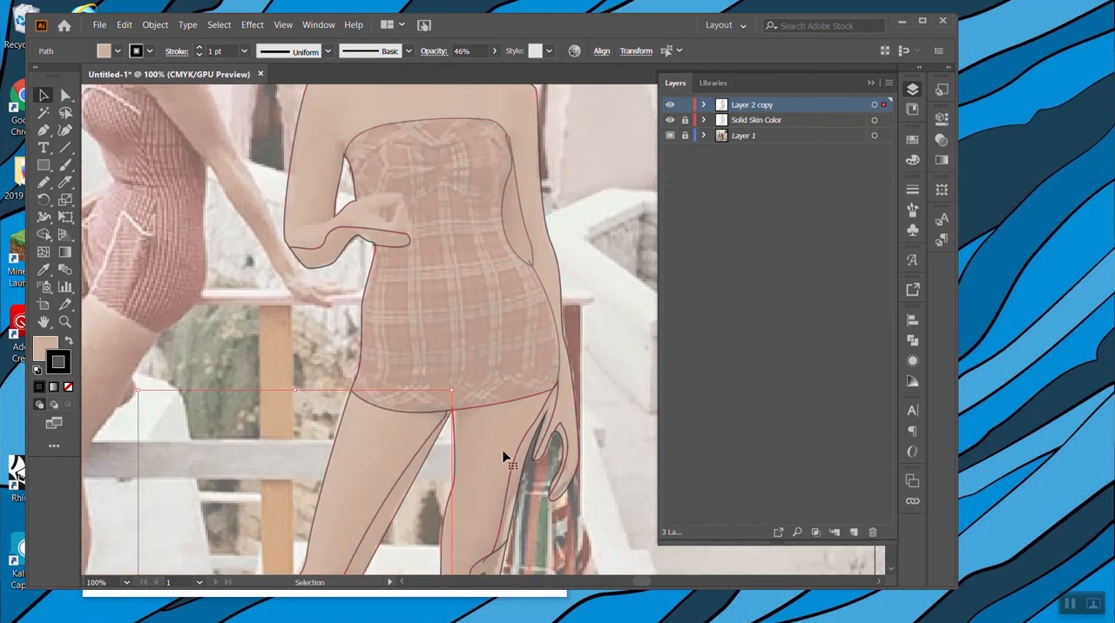
{"action": "scroll", "coordinate": [504, 457], "scroll_direction": "down", "scroll_amount": 3}
{"action": "left_click", "coordinate": [65, 182]}
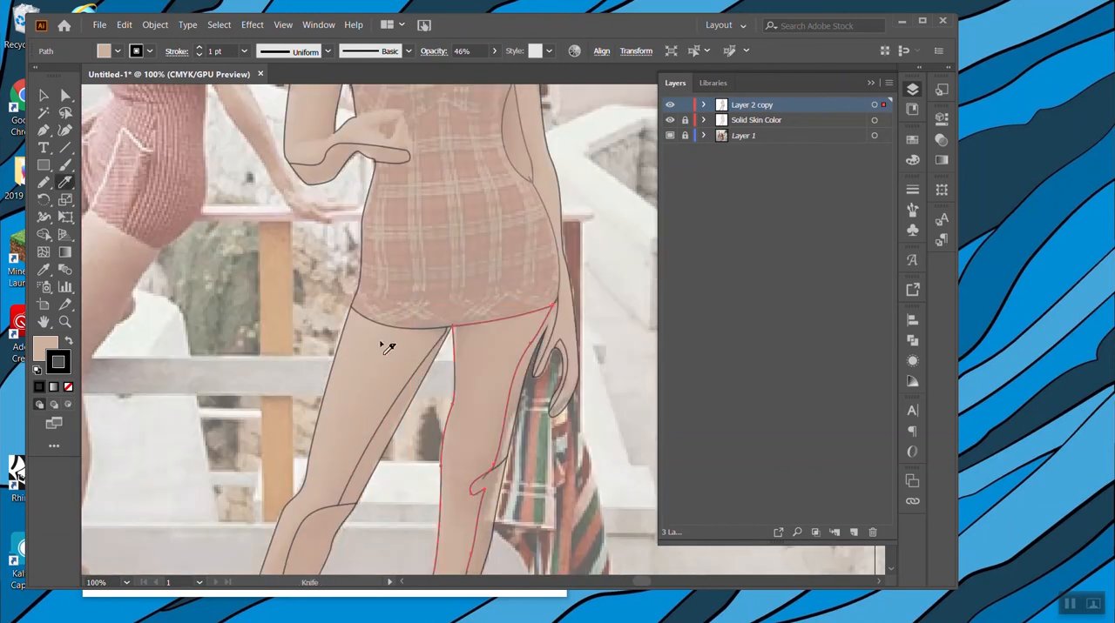
{"action": "left_click_drag", "start_coordinate": [444, 475], "coordinate": [491, 294]}
Cut a narrow shape into the body along the inside of the bent arm, from the armpit down to the elbow.
{"action": "scroll", "coordinate": [639, 485], "scroll_direction": "up", "scroll_amount": 3}
{"action": "scroll", "coordinate": [644, 485], "scroll_direction": "up", "scroll_amount": 4}
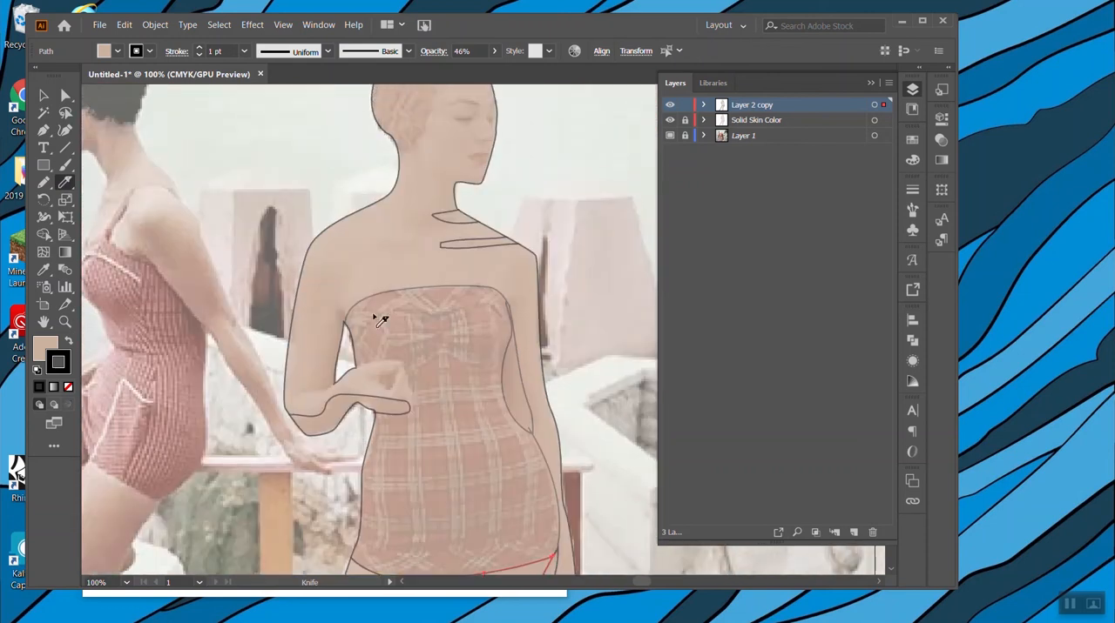
{"action": "left_click", "coordinate": [44, 94]}
{"action": "left_click", "coordinate": [398, 289]}
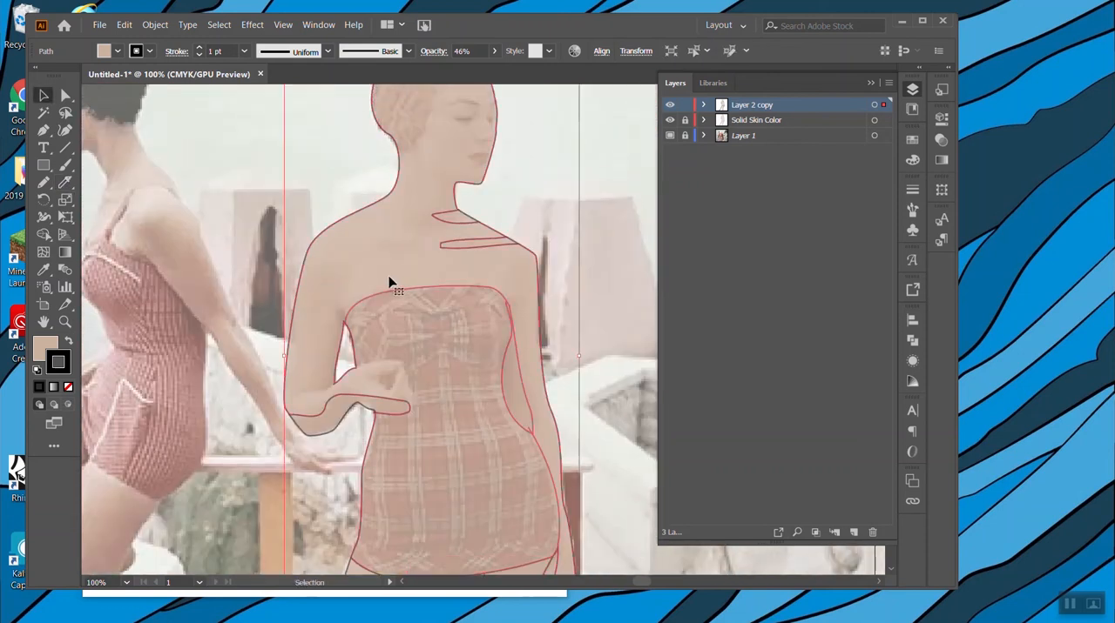
{"action": "left_click", "coordinate": [64, 182]}
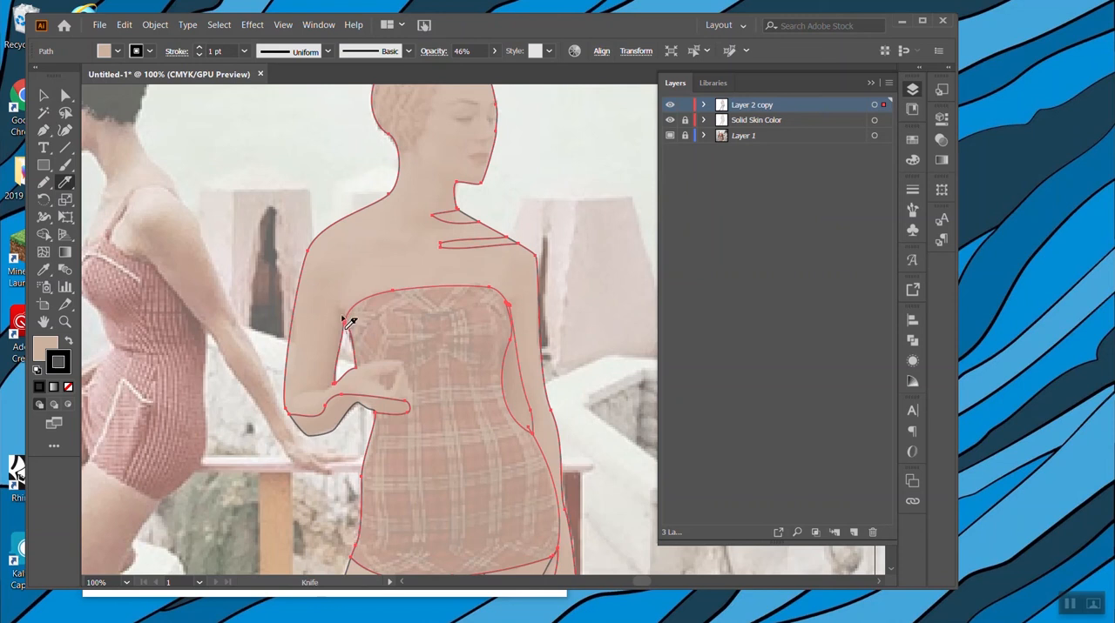
{"action": "left_click_drag", "start_coordinate": [339, 312], "coordinate": [339, 383]}
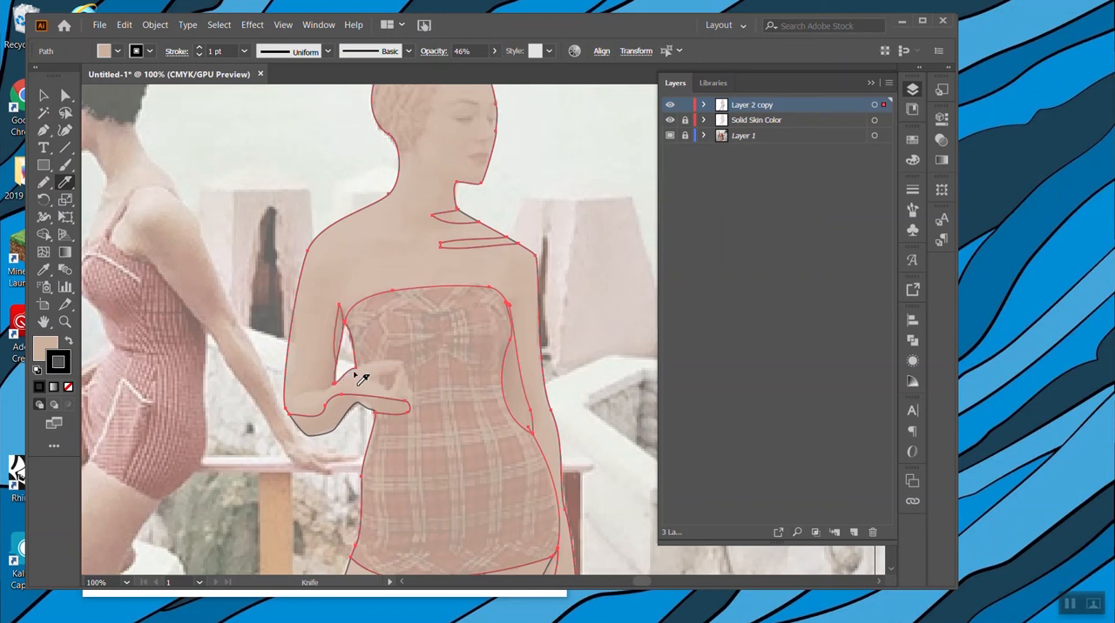
{"action": "left_click", "coordinate": [43, 94]}
{"action": "left_click", "coordinate": [233, 172]}
Cut across the gap at the swimsuit's upper right-hand corner, between the top-edge cut and the side cuts near the armpit.
{"action": "left_click", "coordinate": [481, 348]}
{"action": "scroll", "coordinate": [482, 349], "scroll_direction": "down", "scroll_amount": 2}
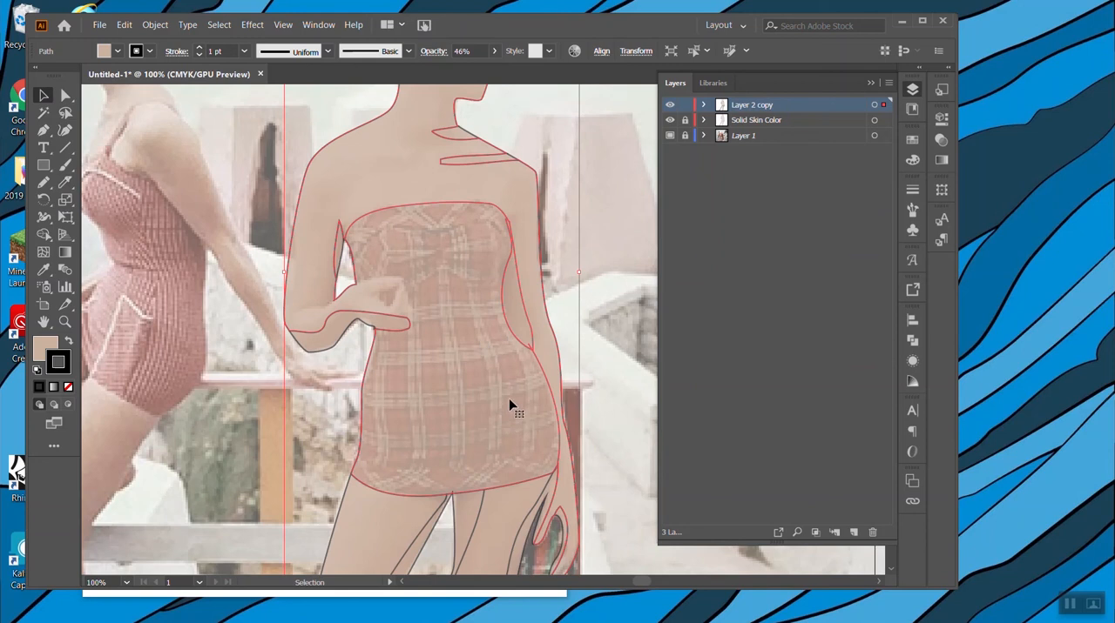
{"action": "scroll", "coordinate": [475, 329], "scroll_direction": "up", "scroll_amount": 4}
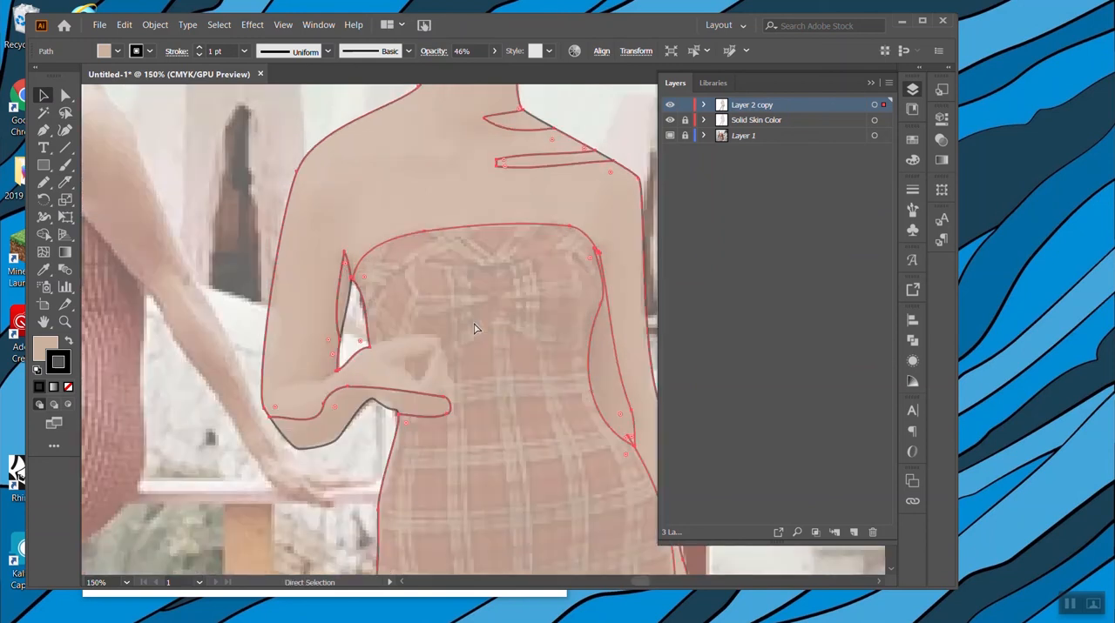
{"action": "scroll", "coordinate": [470, 323], "scroll_direction": "right", "scroll_amount": 5}
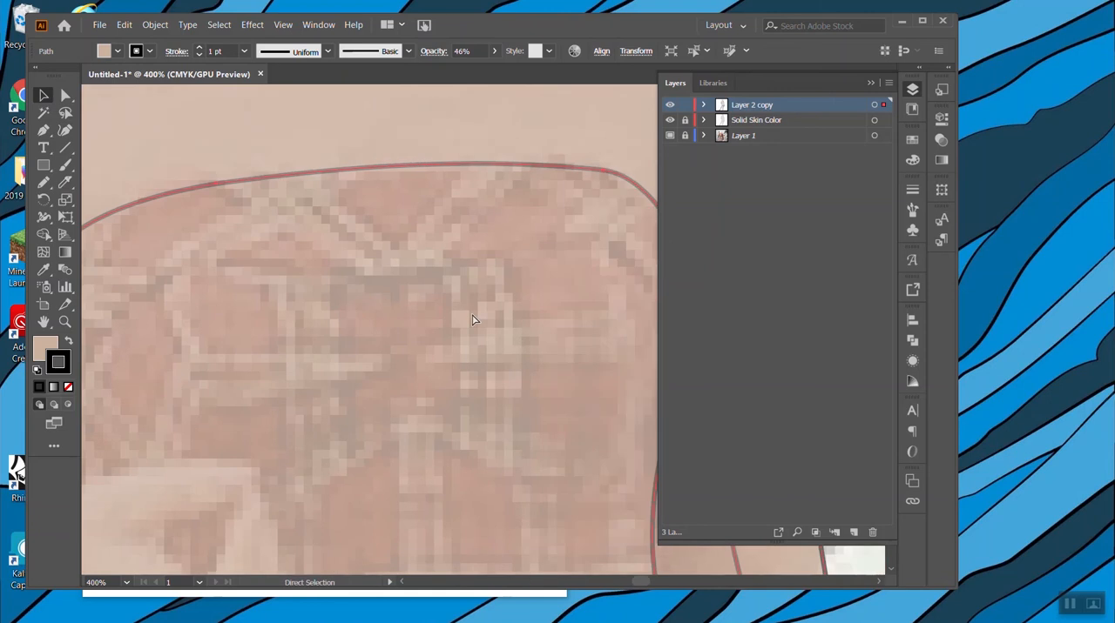
{"action": "key", "text": "v"}
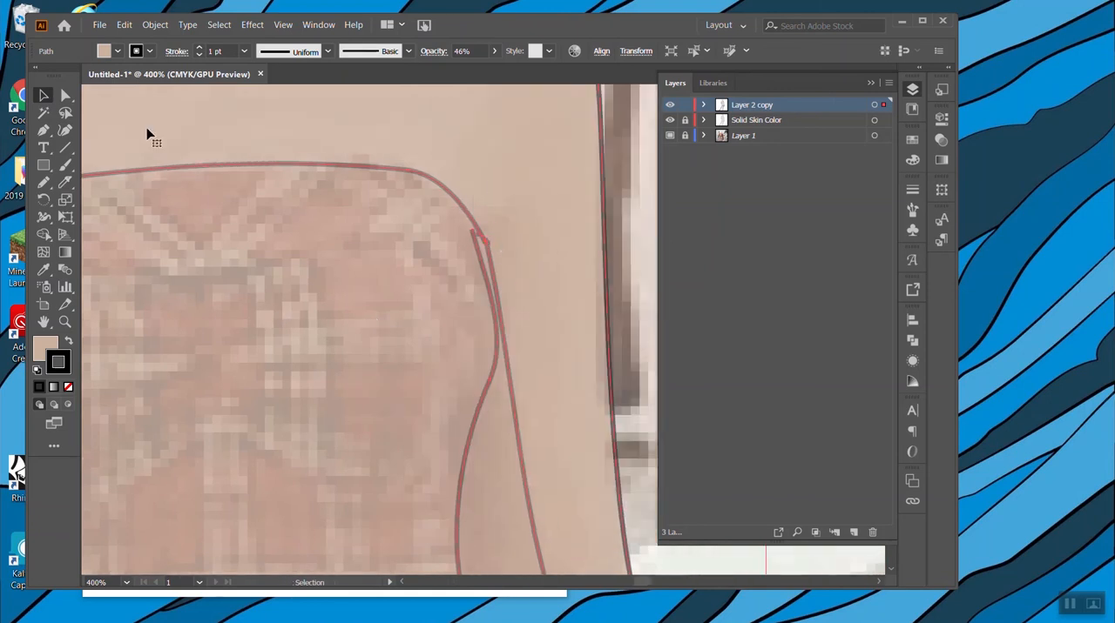
{"action": "left_click", "coordinate": [65, 184]}
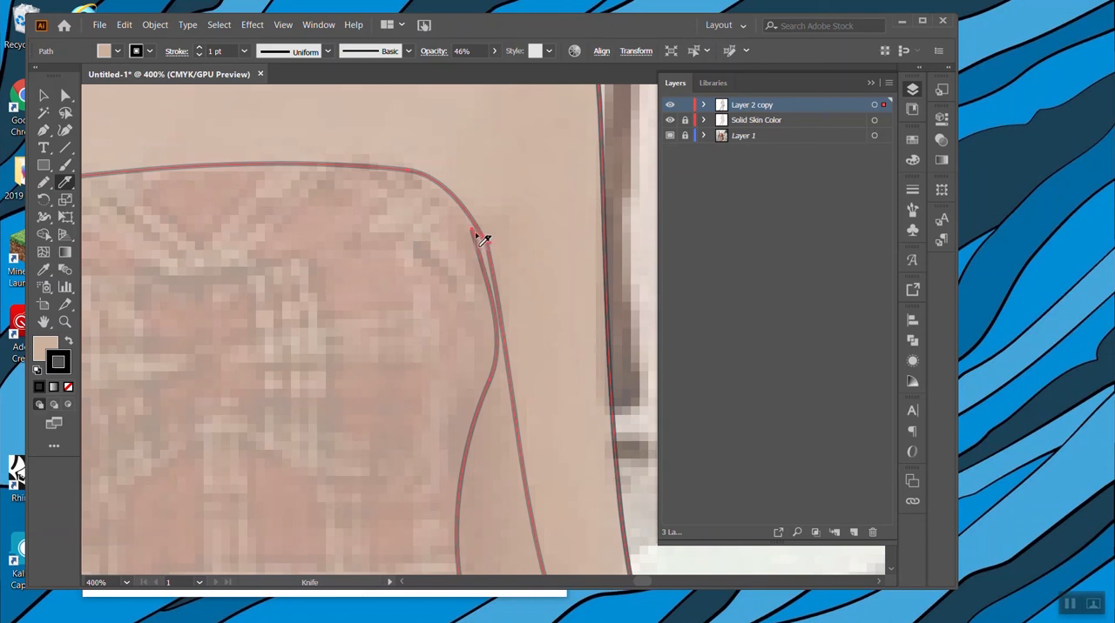
{"action": "left_click_drag", "start_coordinate": [470, 234], "coordinate": [490, 244]}
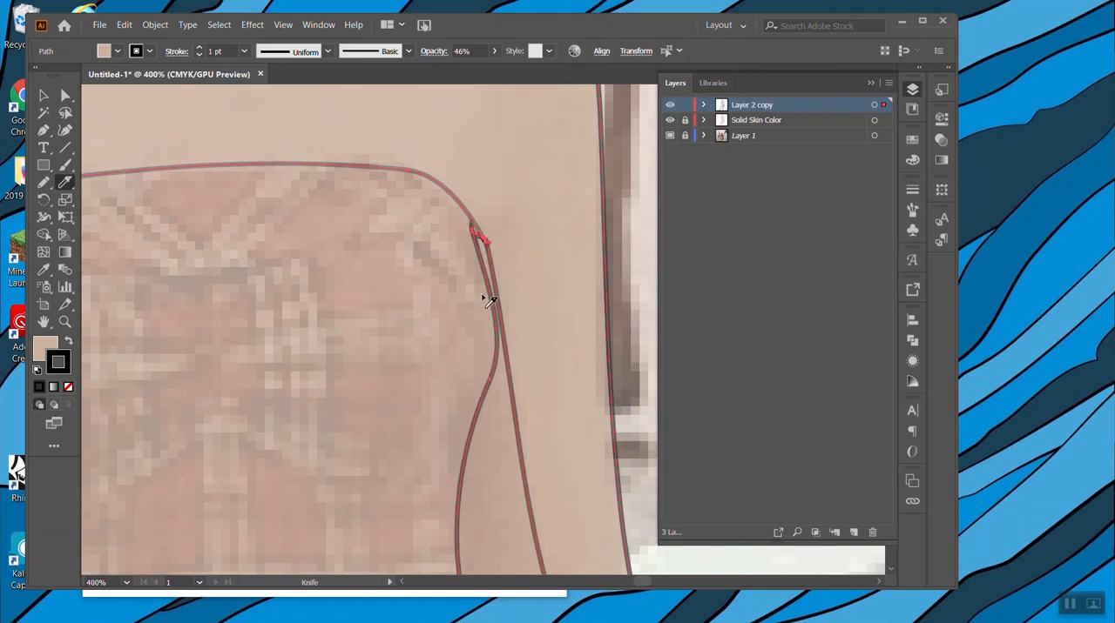
{"action": "left_click", "coordinate": [41, 96]}
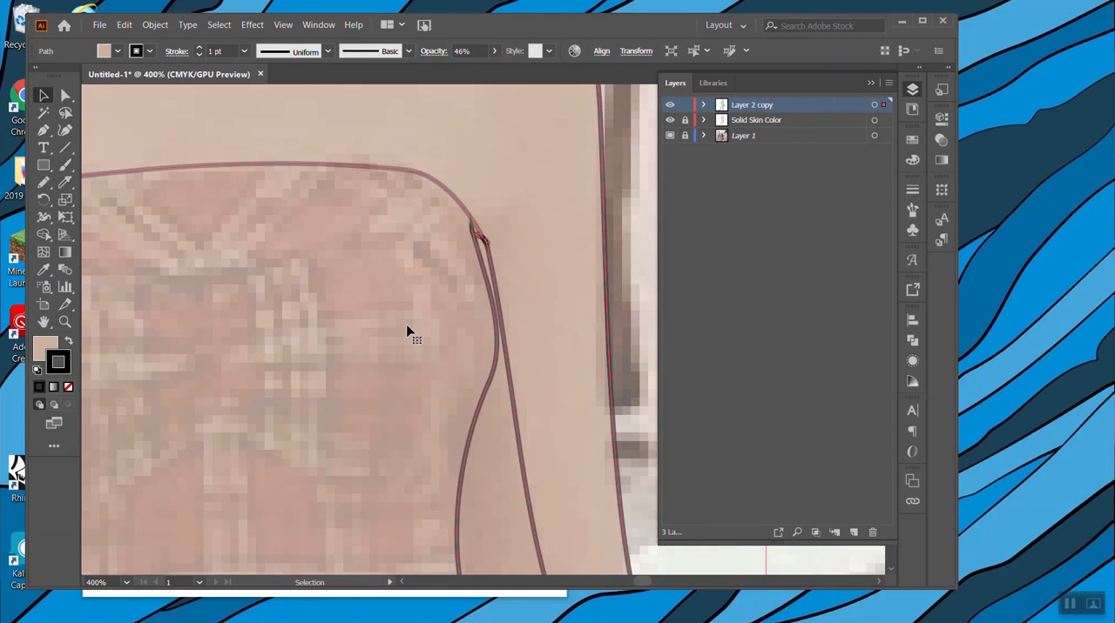
Examine the standing woman's body path around the swimsuit's bodice, both arms and the hem for edges that are not cut through.
{"action": "key", "text": "ctrl+minus"}
{"action": "key", "text": "ctrl+minus"}
{"action": "key", "text": "ctrl+minus"}
{"action": "key", "text": "ctrl+minus"}
{"action": "key", "text": "ctrl+minus"}
{"action": "left_click", "coordinate": [645, 360]}
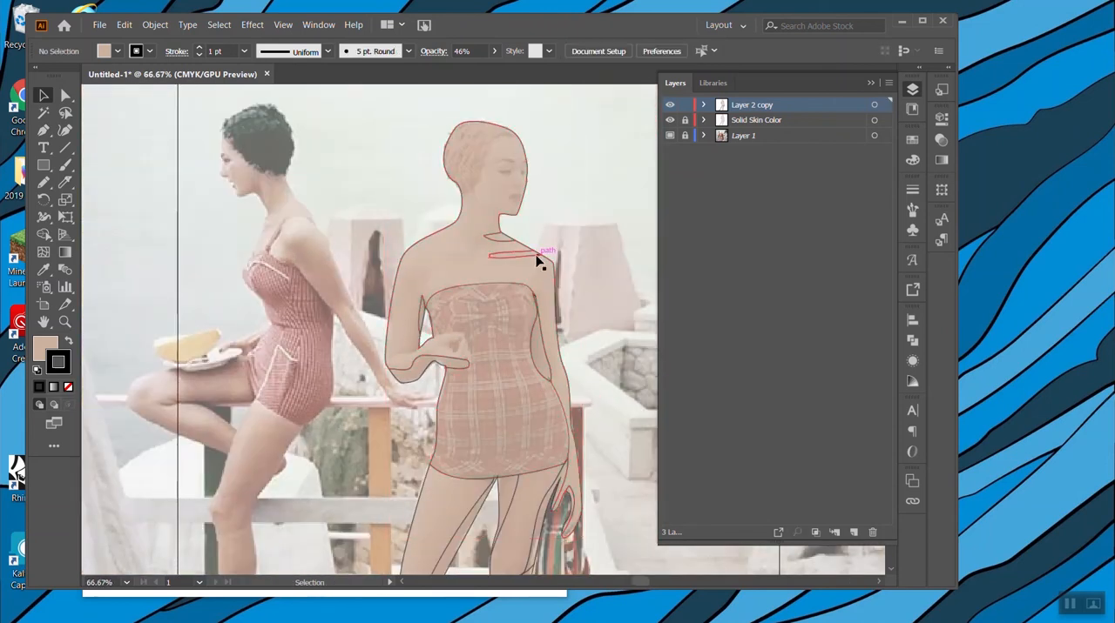
{"action": "left_click", "coordinate": [579, 382]}
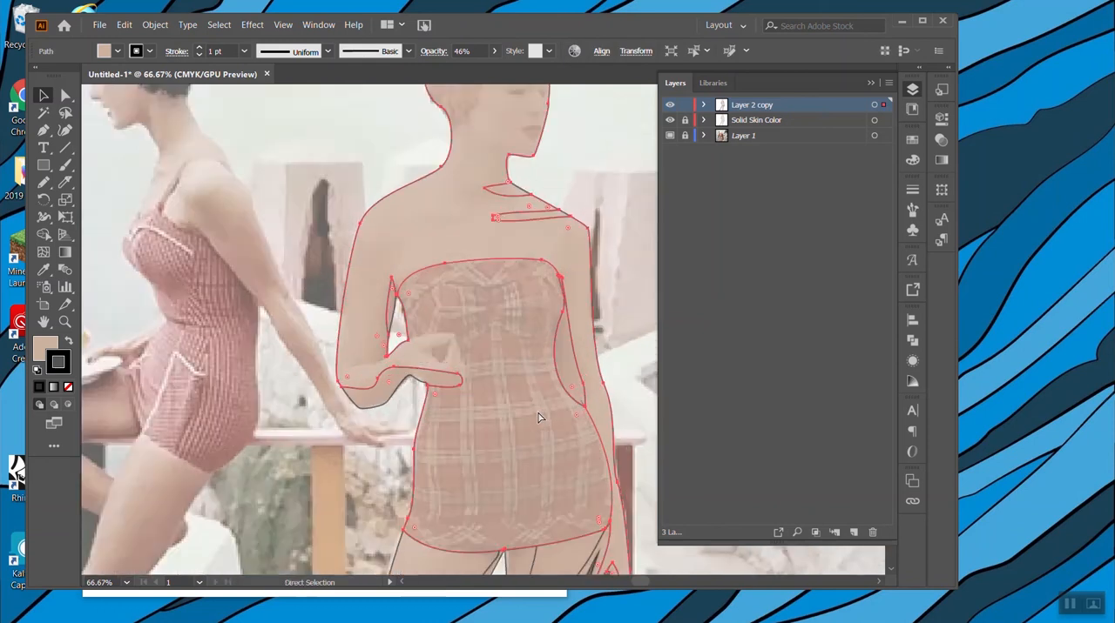
{"action": "key", "text": "ctrl+plus"}
{"action": "key", "text": "ctrl+plus"}
{"action": "key", "text": "ctrl+plus"}
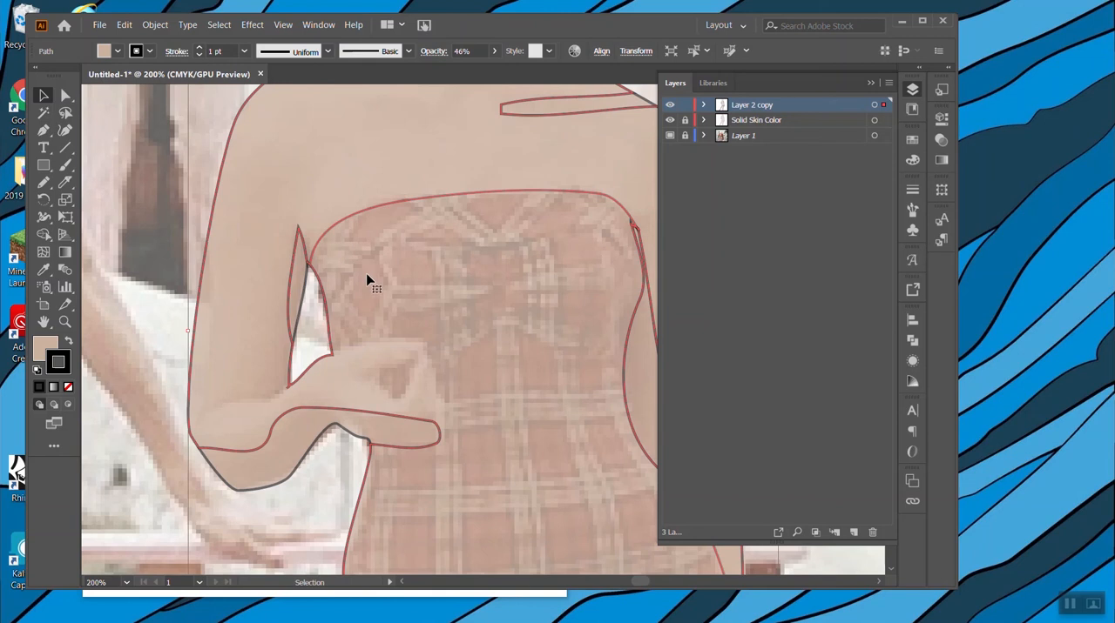
{"action": "key", "text": "a"}
{"action": "key", "text": "ctrl+plus"}
{"action": "key", "text": "v"}
{"action": "key", "text": "ctrl+plus"}
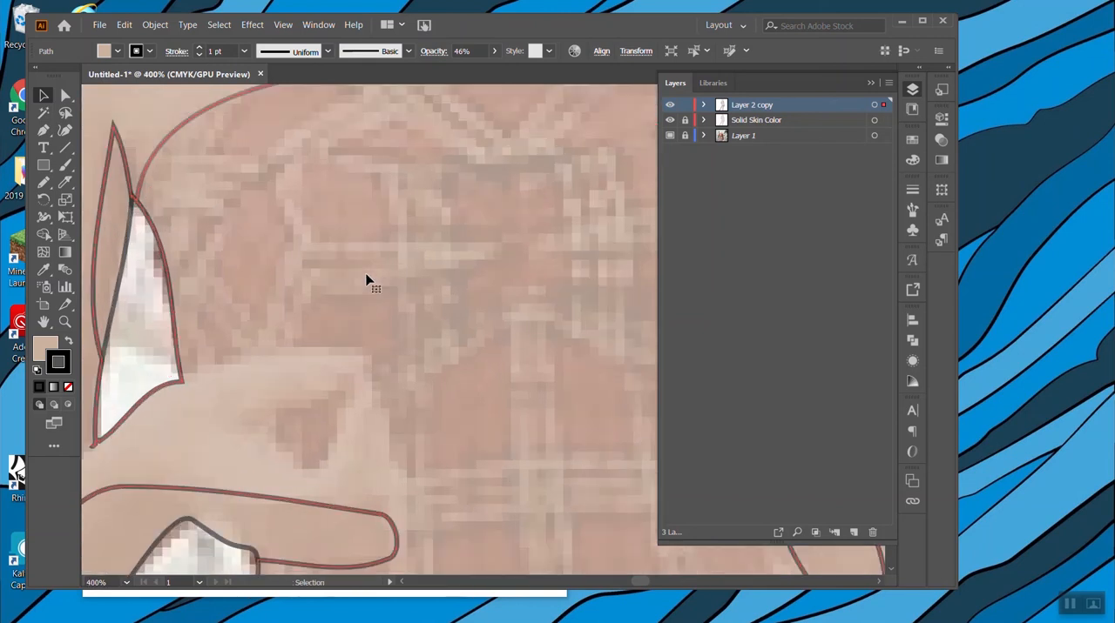
{"action": "scroll", "coordinate": [323, 261], "scroll_direction": "right", "scroll_amount": 6}
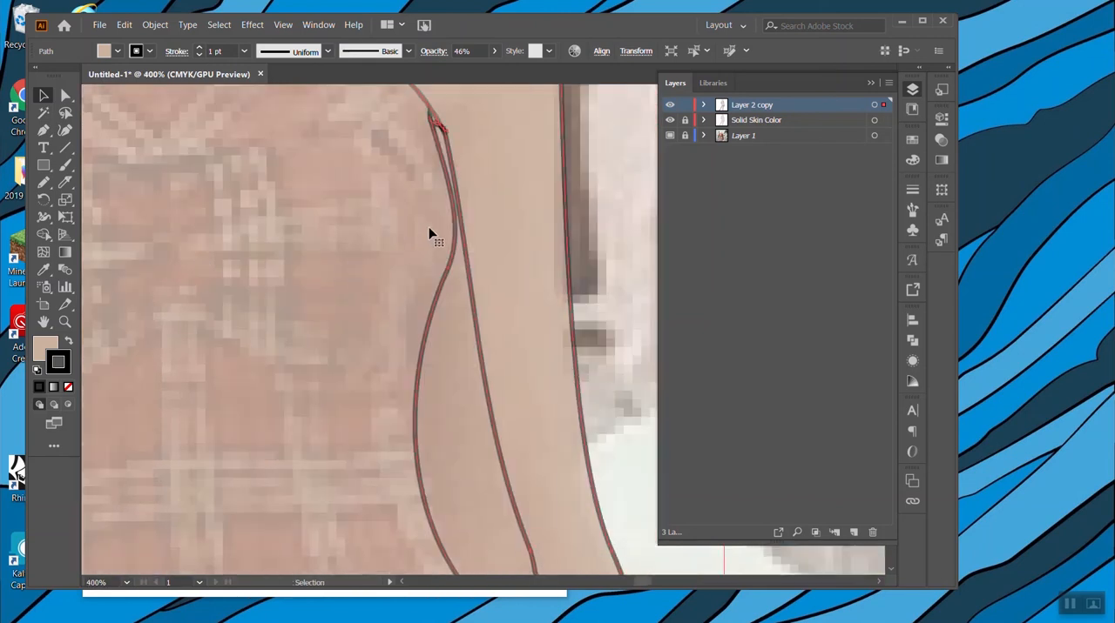
{"action": "scroll", "coordinate": [428, 233], "scroll_direction": "down", "scroll_amount": 10}
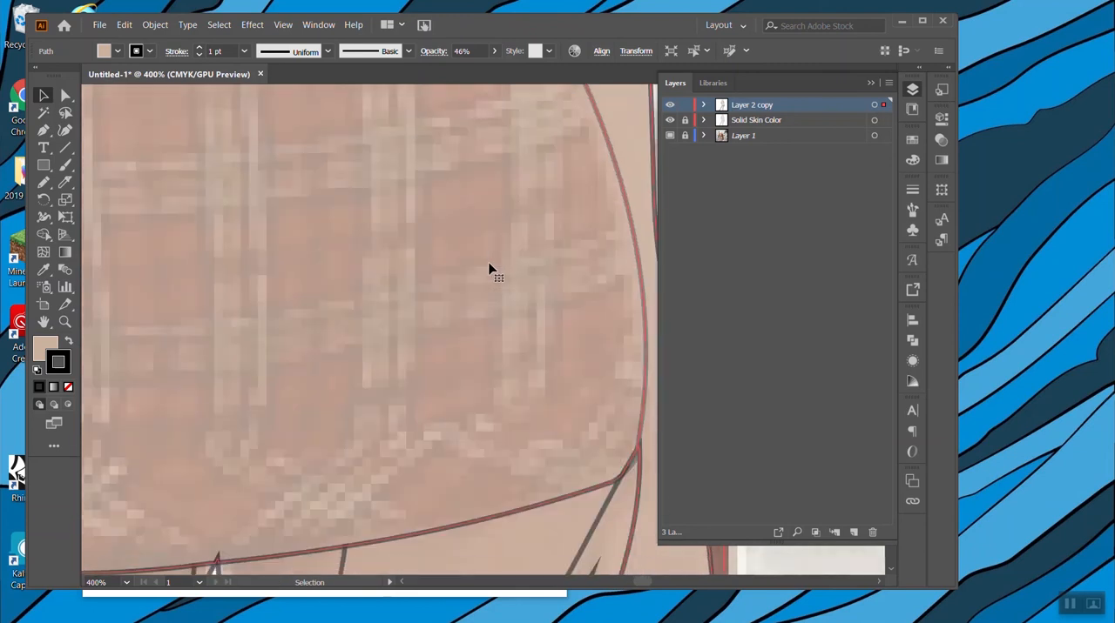
{"action": "scroll", "coordinate": [489, 270], "scroll_direction": "down", "scroll_amount": 3}
{"action": "scroll", "coordinate": [490, 270], "scroll_direction": "down", "scroll_amount": 5}
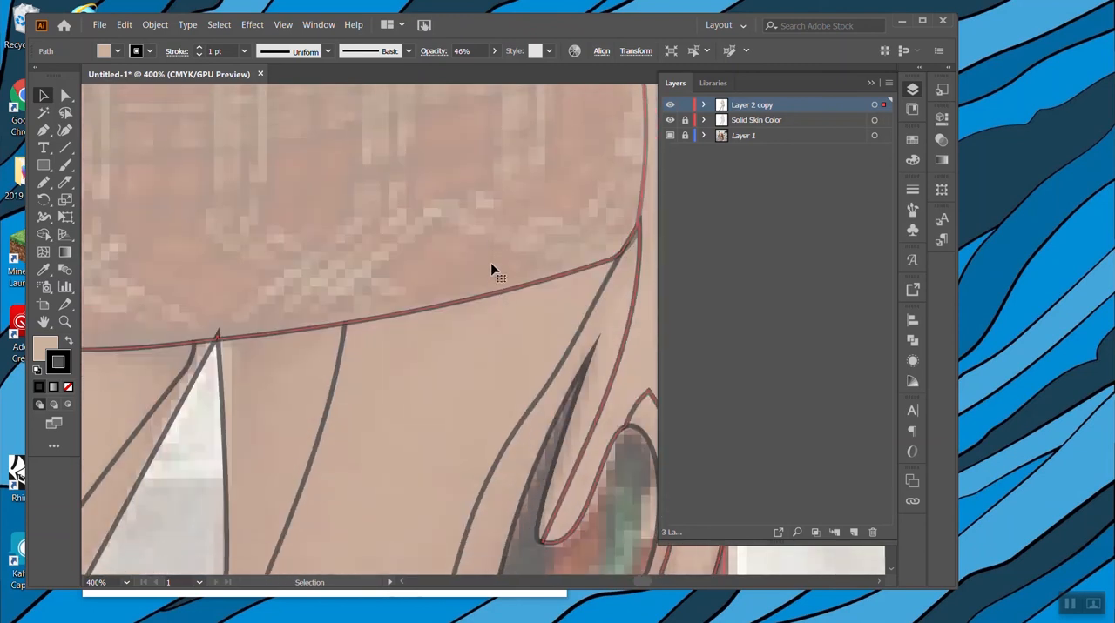
{"action": "scroll", "coordinate": [492, 272], "scroll_direction": "up", "scroll_amount": 10}
{"action": "scroll", "coordinate": [497, 275], "scroll_direction": "up", "scroll_amount": 5}
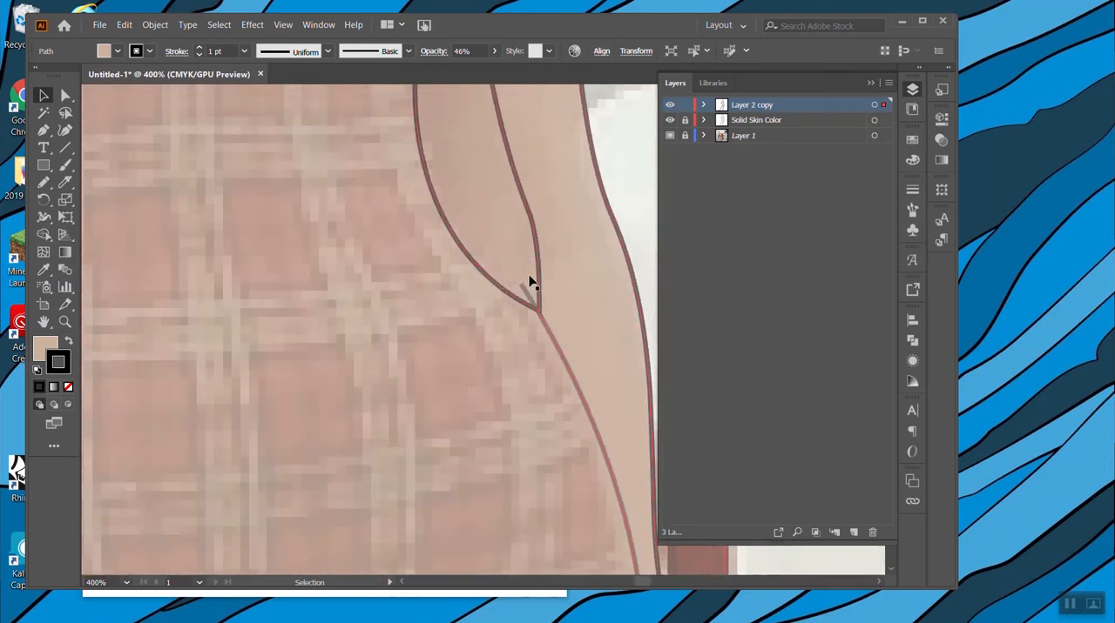
Inspect the narrow shape between the swimsuit's waist and the straight arm by selecting it and the surrounding body path.
{"action": "left_click", "coordinate": [535, 303]}
{"action": "scroll", "coordinate": [547, 305], "scroll_direction": "up", "scroll_amount": 6}
{"action": "scroll", "coordinate": [550, 304], "scroll_direction": "up", "scroll_amount": 4}
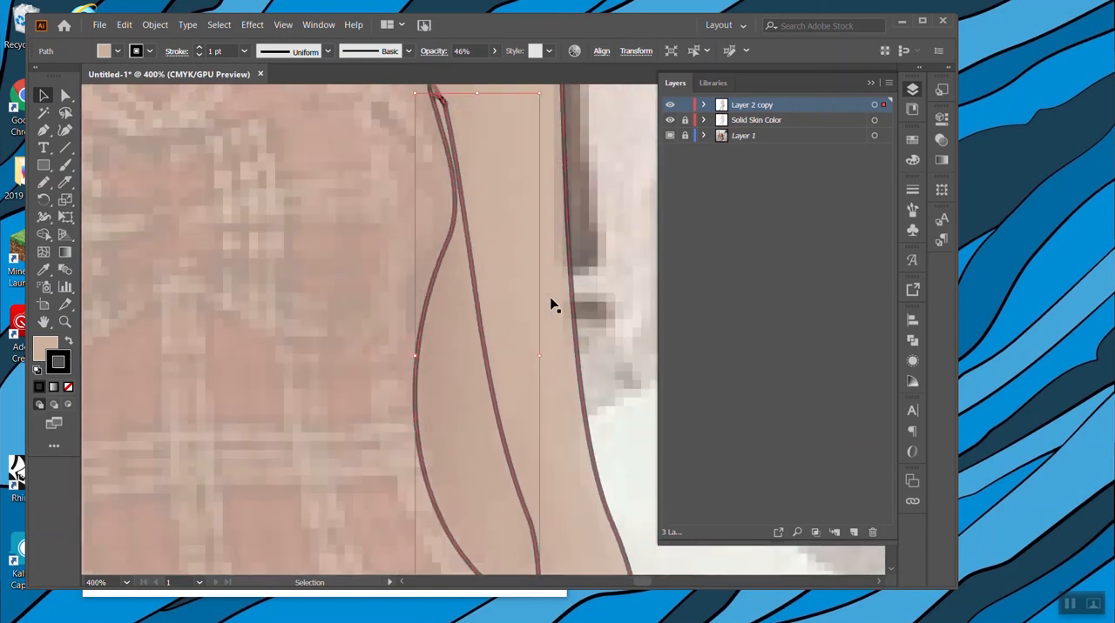
{"action": "left_click", "coordinate": [551, 305]}
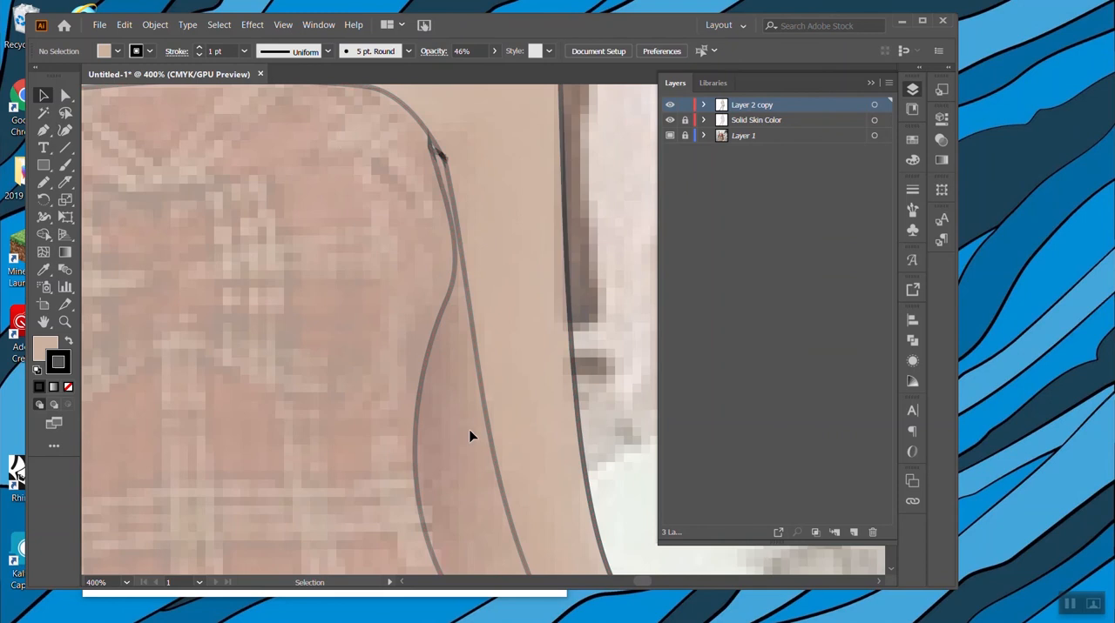
{"action": "left_click", "coordinate": [490, 430]}
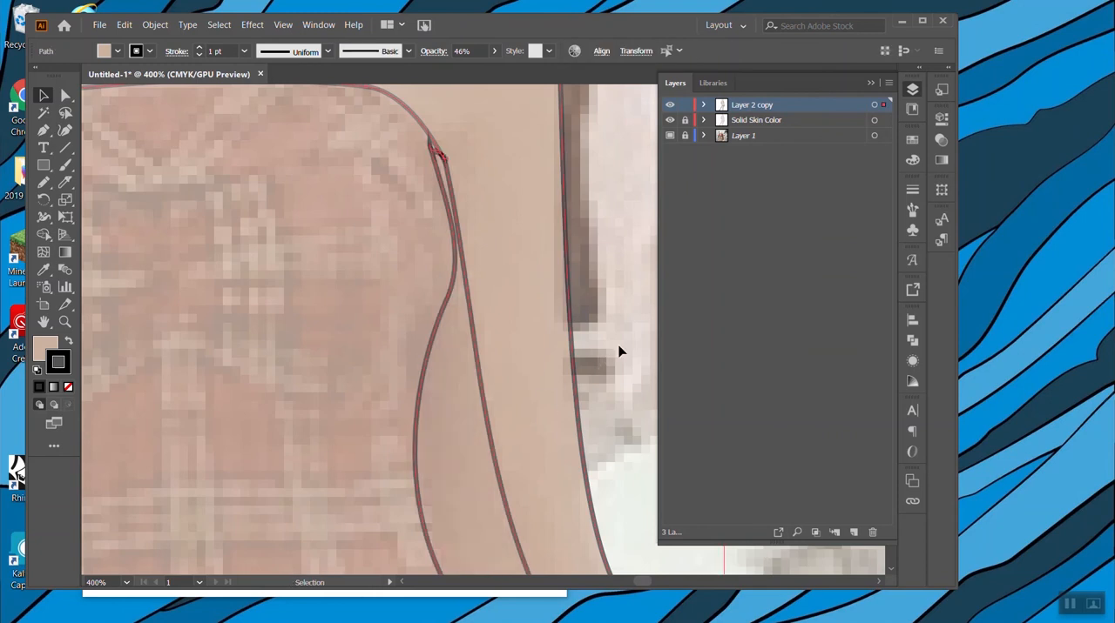
{"action": "left_click", "coordinate": [640, 277]}
{"action": "scroll", "coordinate": [616, 280], "scroll_direction": "down", "scroll_amount": 3}
{"action": "key", "text": "ctrl+minus"}
{"action": "key", "text": "ctrl+minus"}
{"action": "key", "text": "ctrl+minus"}
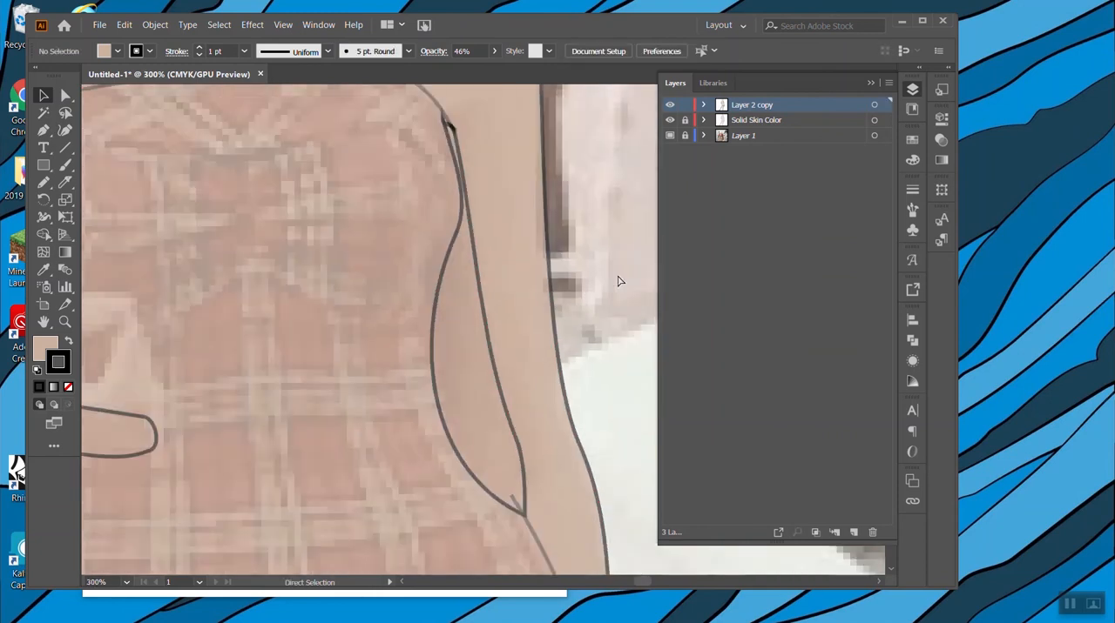
{"action": "key", "text": "ctrl+minus"}
{"action": "key", "text": "ctrl+plus"}
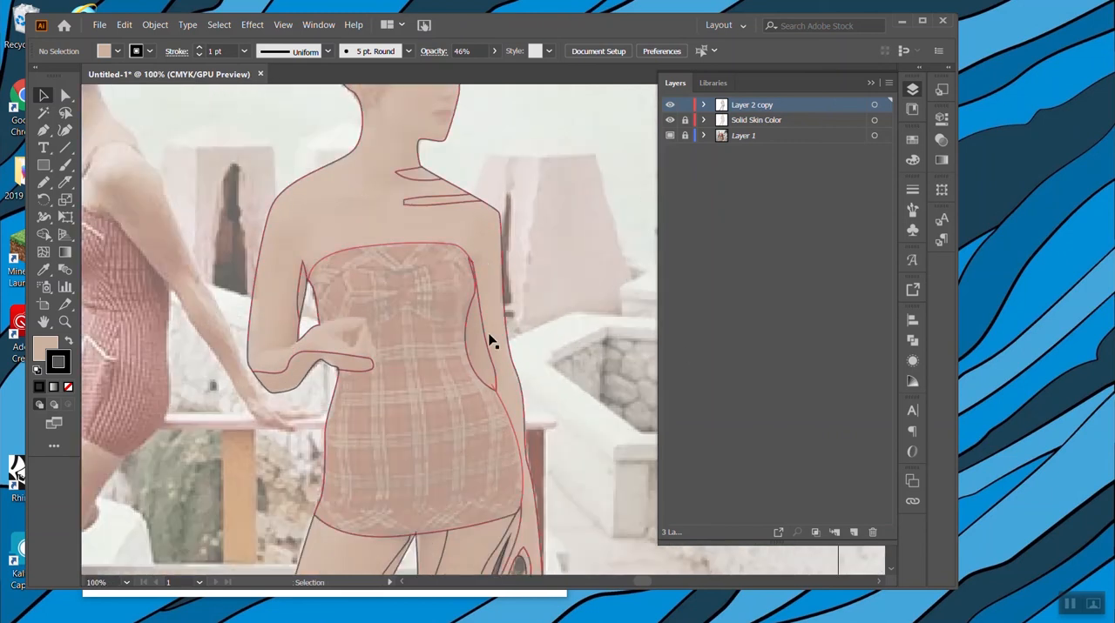
{"action": "left_click", "coordinate": [483, 362]}
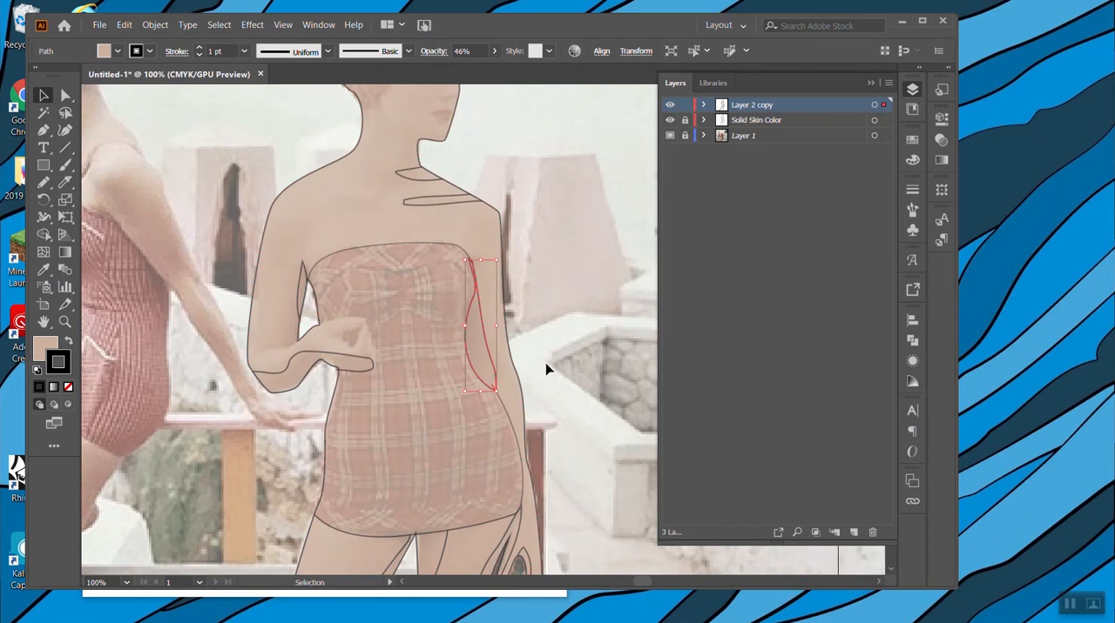
{"action": "left_click", "coordinate": [640, 351]}
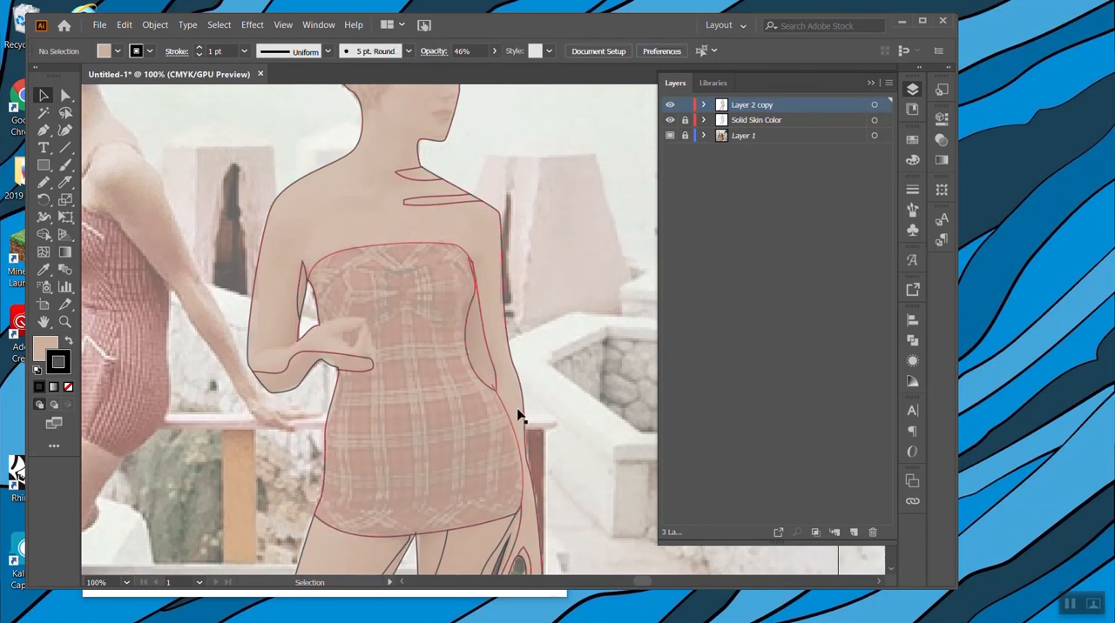
Check whether the swimsuit is still joined to the body at its upper corner near the straight arm's armpit.
{"action": "left_click", "coordinate": [449, 418]}
{"action": "key", "text": "a"}
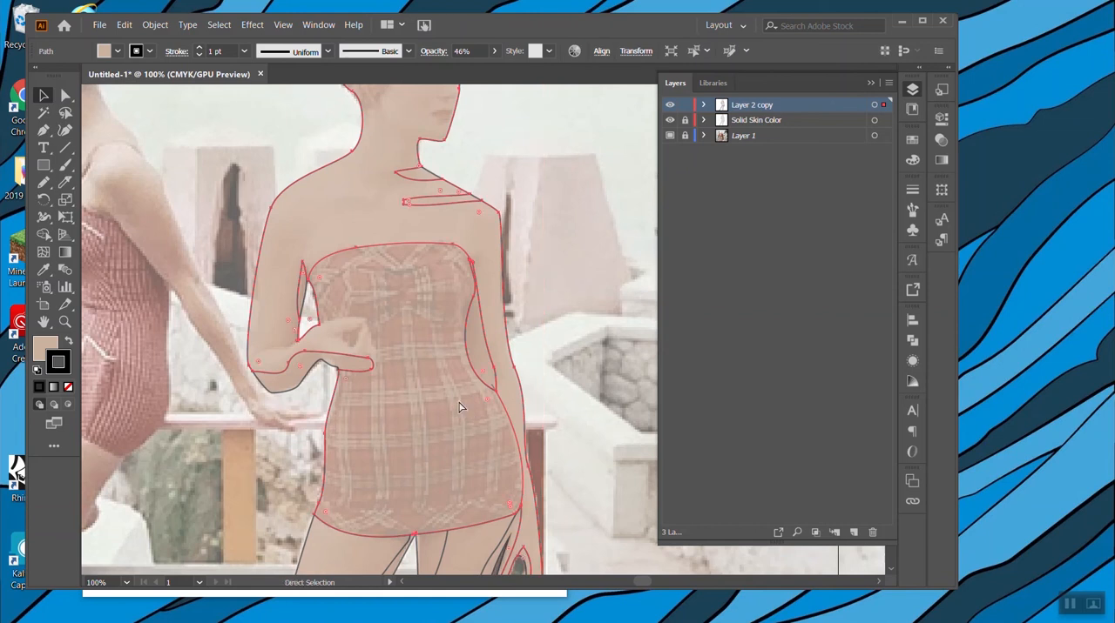
{"action": "key", "text": "ctrl+="}
{"action": "key", "text": "ctrl+="}
{"action": "key", "text": "ctrl+="}
{"action": "scroll", "coordinate": [449, 389], "scroll_direction": "up", "scroll_amount": 5}
{"action": "scroll", "coordinate": [453, 381], "scroll_direction": "right", "scroll_amount": 5}
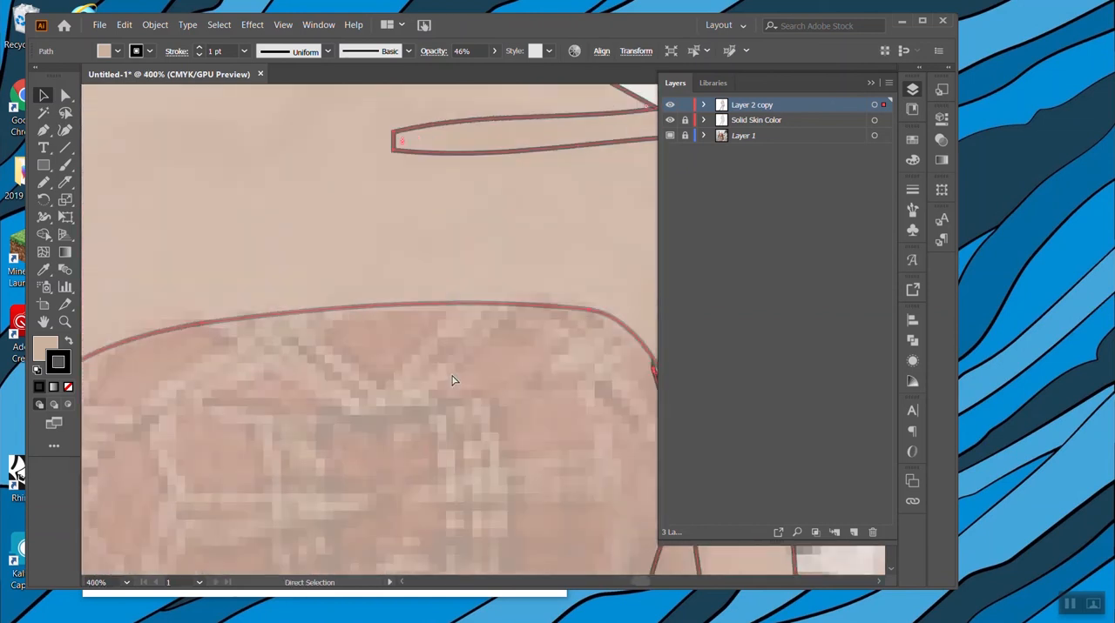
{"action": "scroll", "coordinate": [451, 381], "scroll_direction": "right", "scroll_amount": 3}
{"action": "left_click", "coordinate": [64, 183]}
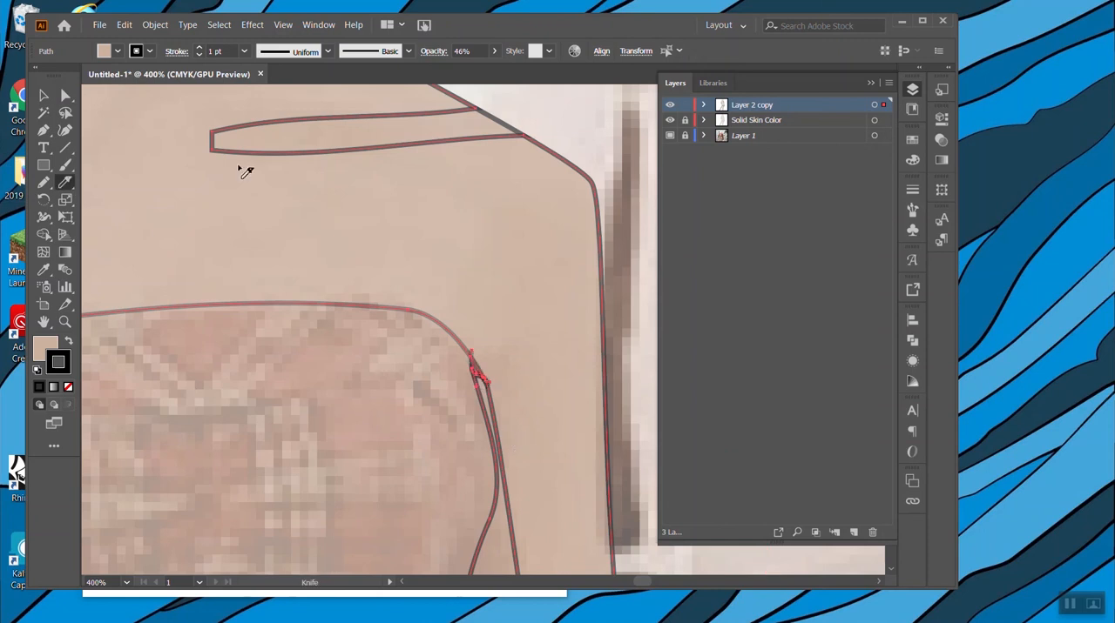
{"action": "left_click", "coordinate": [44, 95]}
{"action": "left_click", "coordinate": [637, 162]}
{"action": "left_click", "coordinate": [358, 452]}
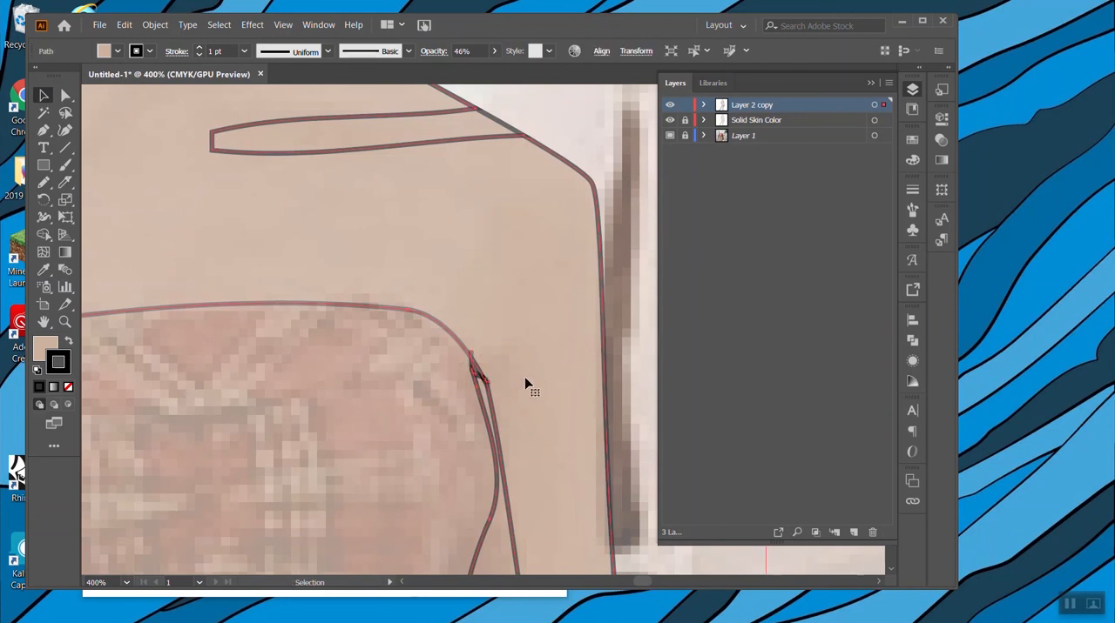
{"action": "left_click", "coordinate": [633, 354]}
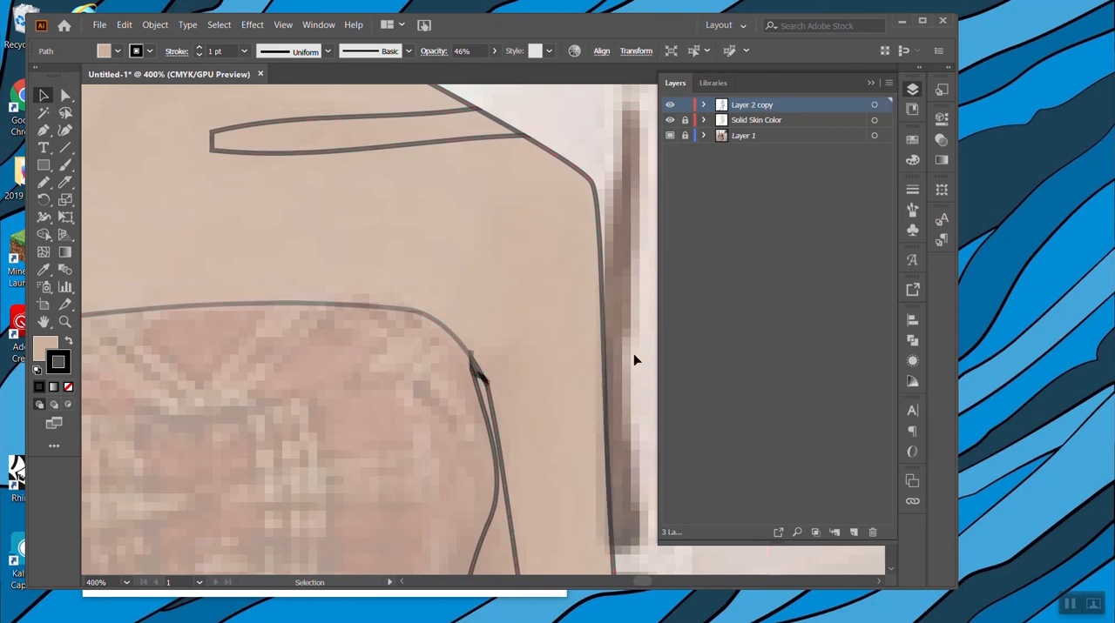
{"action": "left_click", "coordinate": [555, 373]}
{"action": "key", "text": "ctrl+minus"}
{"action": "key", "text": "ctrl+minus"}
{"action": "key", "text": "ctrl+minus"}
{"action": "key", "text": "ctrl+minus"}
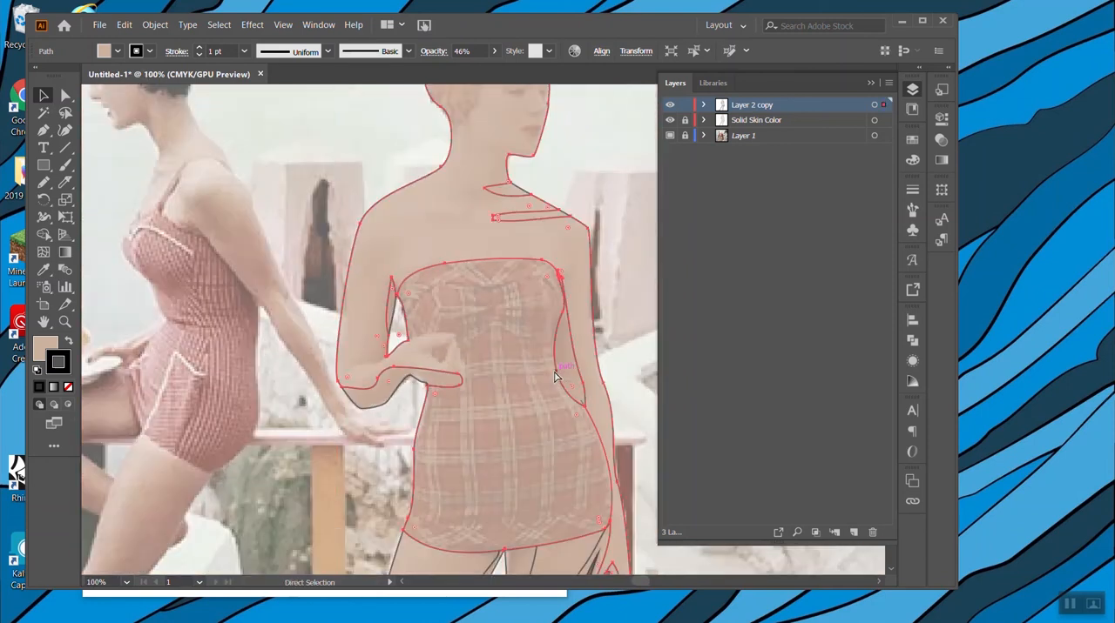
Try to separate the swimsuit from the body with a Knife cut across its waist beside the straight arm.
{"action": "left_click", "coordinate": [63, 186]}
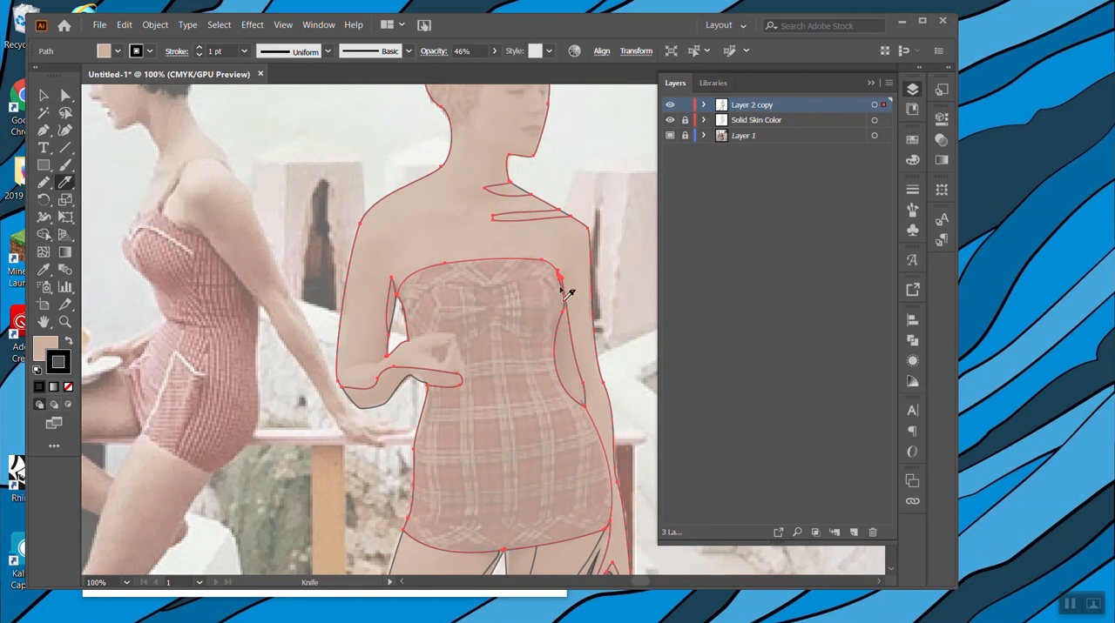
{"action": "left_click_drag", "start_coordinate": [584, 336], "coordinate": [538, 399]}
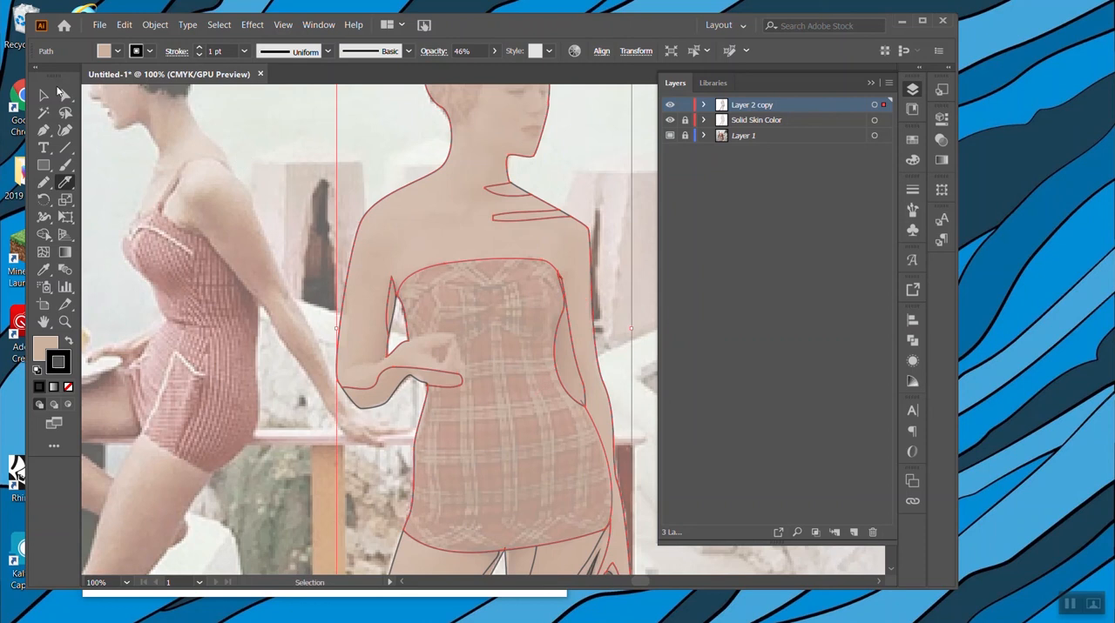
{"action": "key", "text": "v"}
Merge the body and swimsuit area with the narrow shape beside the waist into one shape with Shape Builder.
{"action": "left_click", "coordinate": [580, 360]}
{"action": "left_click", "coordinate": [567, 368]}
{"action": "left_click", "coordinate": [578, 257]}
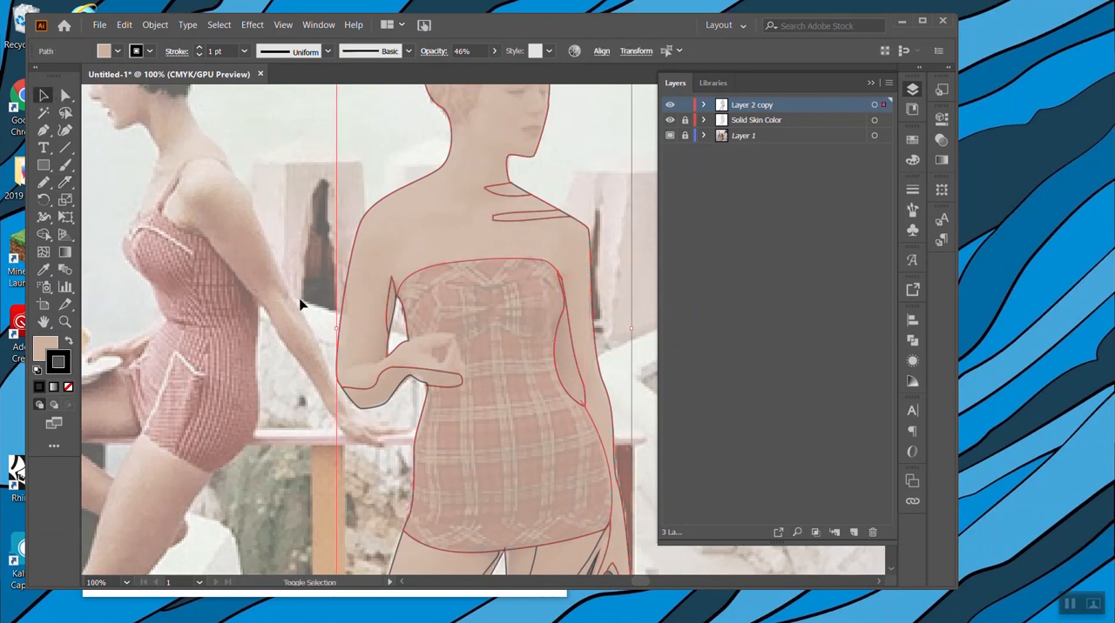
{"action": "left_click", "coordinate": [43, 234]}
{"action": "left_click_drag", "start_coordinate": [572, 332], "coordinate": [541, 392]}
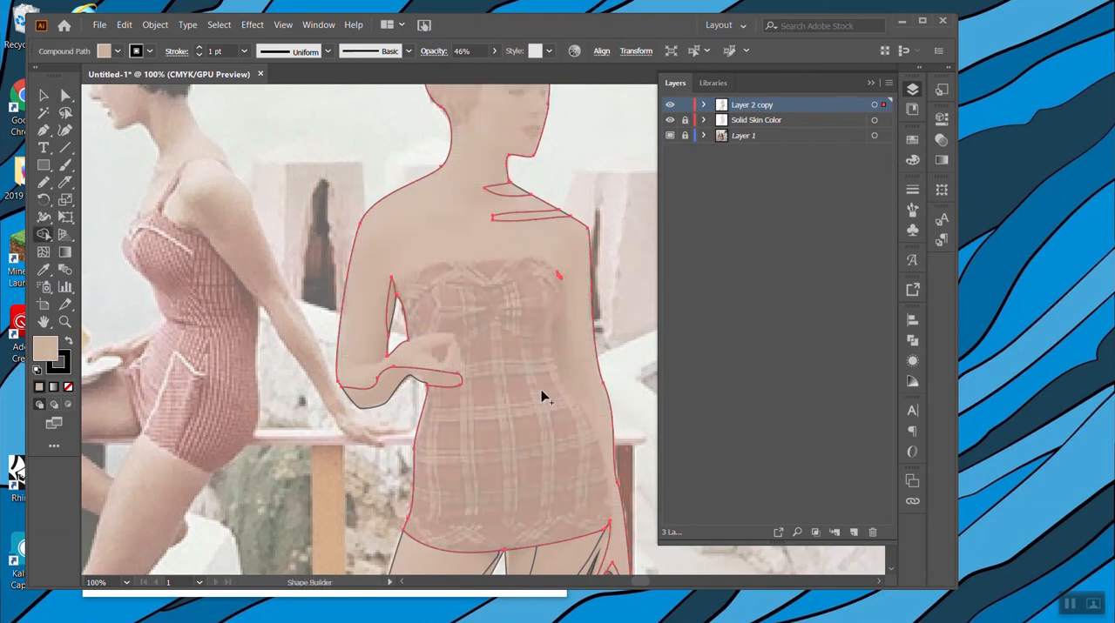
Merge the leftover slivers near the straight arm's armpit into the body shape with Shape Builder.
{"action": "key", "text": "v"}
{"action": "key", "text": "ctrl+a"}
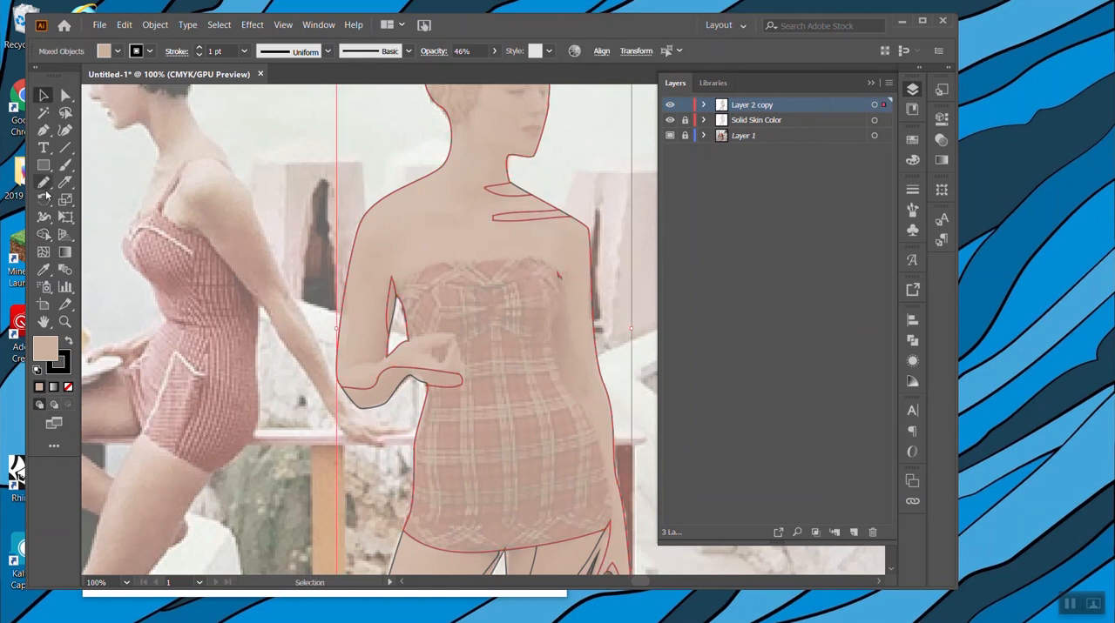
{"action": "left_click", "coordinate": [42, 235]}
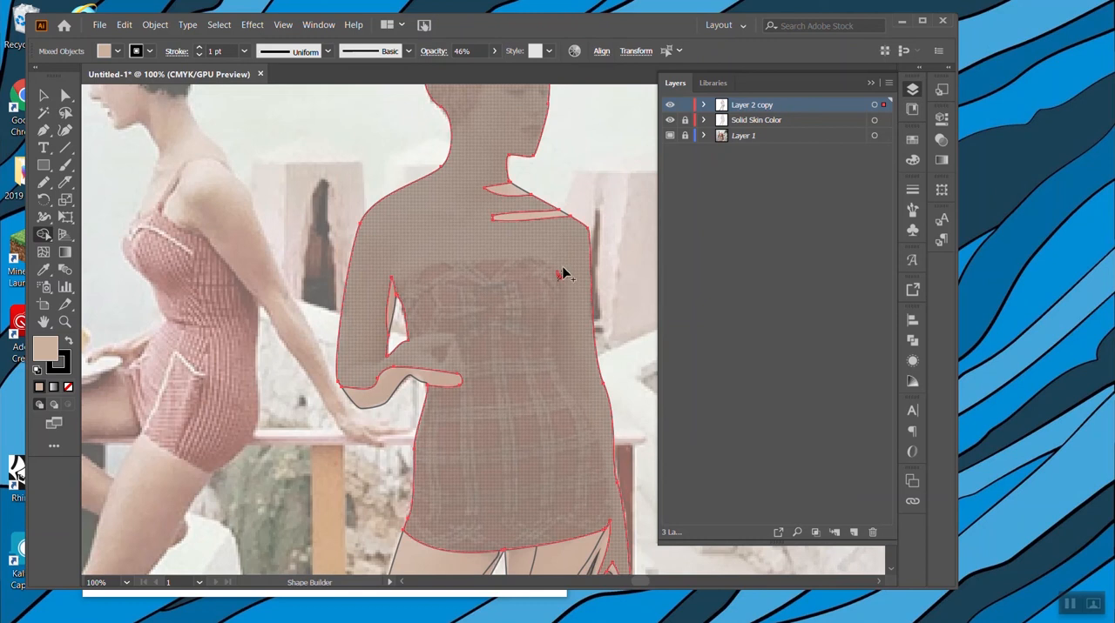
{"action": "left_click_drag", "start_coordinate": [570, 276], "coordinate": [571, 281]}
{"action": "left_click", "coordinate": [558, 280]}
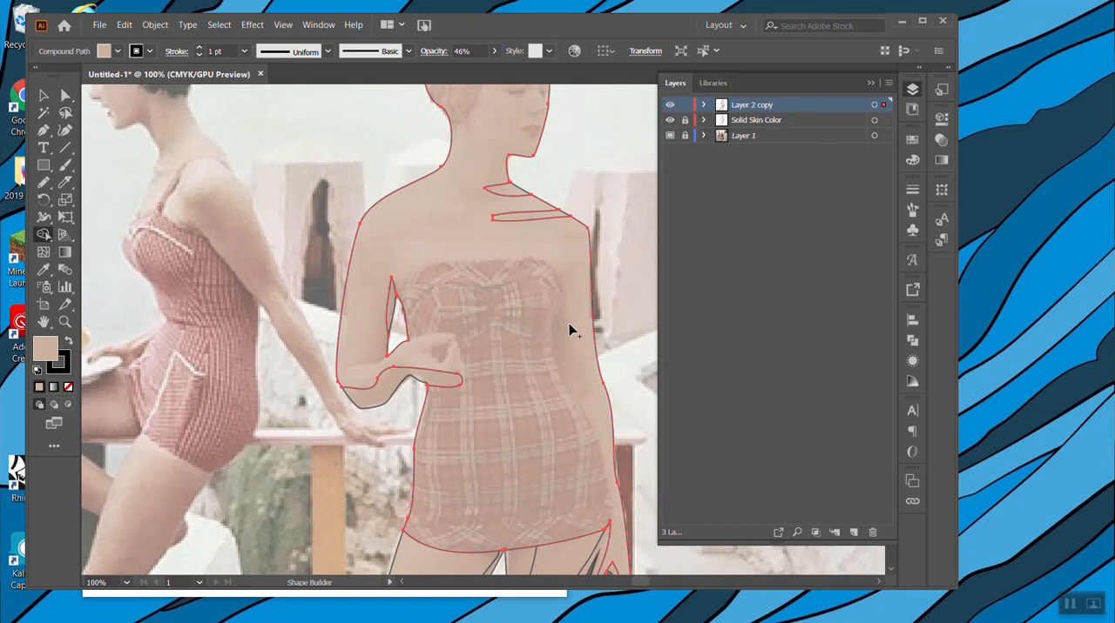
Recut the swimsuit from the merged body with the Knife, from the bent arm's armpit across the top edge and down the opposite side to the hem.
{"action": "left_click", "coordinate": [42, 98]}
{"action": "left_click", "coordinate": [634, 268]}
{"action": "left_click", "coordinate": [456, 338]}
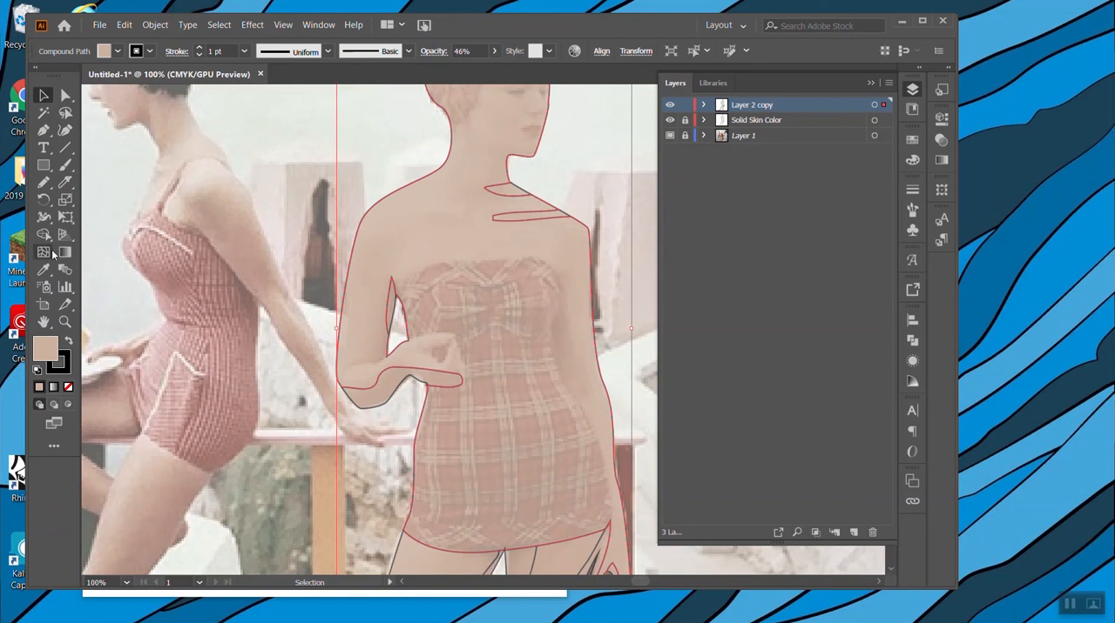
{"action": "left_click", "coordinate": [69, 184]}
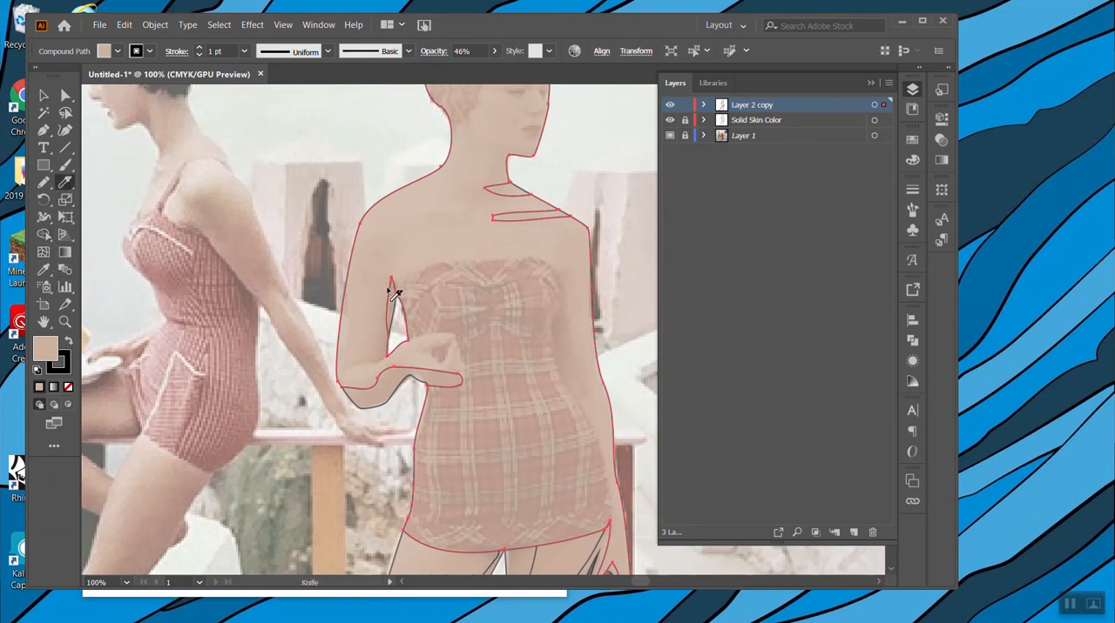
{"action": "scroll", "coordinate": [586, 393], "scroll_direction": "down", "scroll_amount": 4}
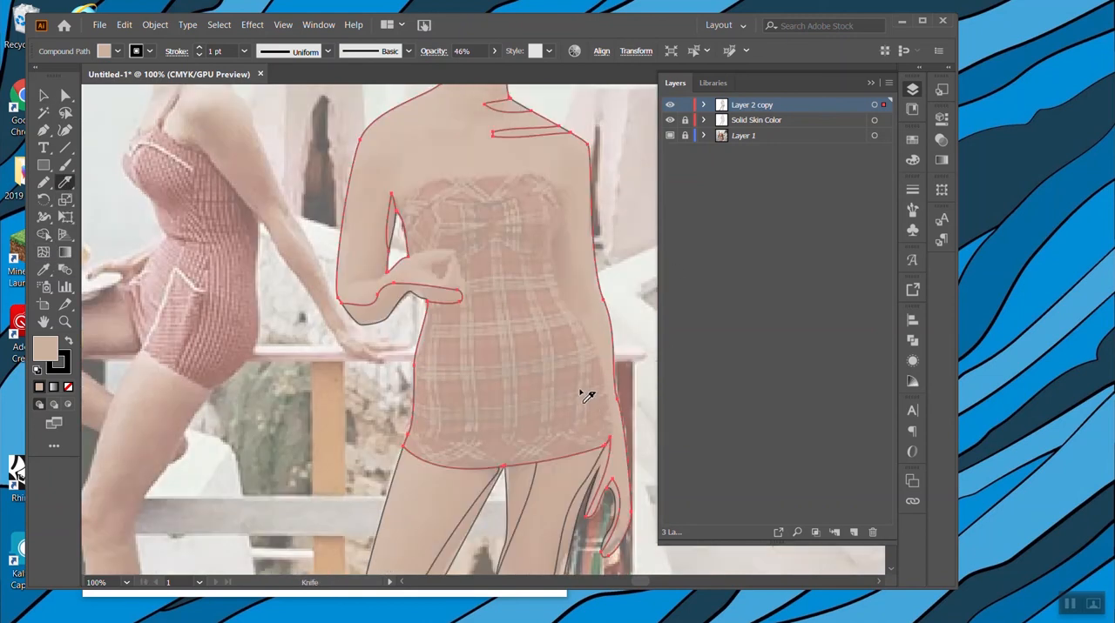
{"action": "scroll", "coordinate": [573, 400], "scroll_direction": "up", "scroll_amount": 3}
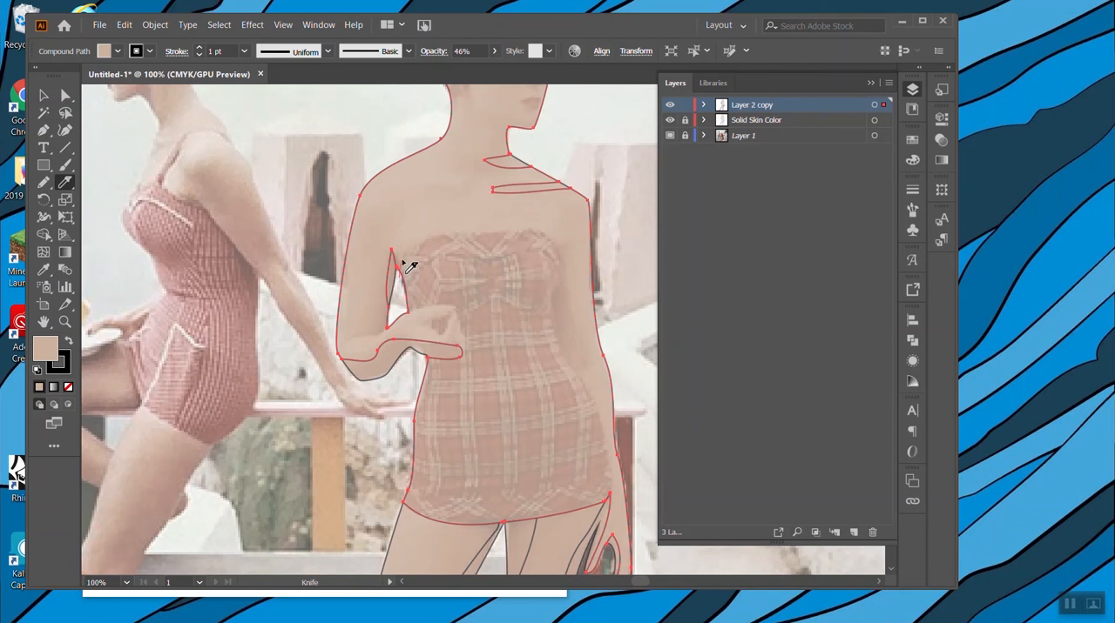
{"action": "mouse_move", "coordinate": [433, 242]}
{"action": "left_mouse_down"}
{"action": "mouse_move", "coordinate": [538, 234]}
{"action": "mouse_move", "coordinate": [563, 252]}
{"action": "mouse_move", "coordinate": [554, 298]}
{"action": "left_mouse_up"}
{"action": "left_click_drag", "start_coordinate": [559, 345], "coordinate": [586, 383]}
{"action": "left_click_drag", "start_coordinate": [604, 426], "coordinate": [610, 507]}
{"action": "left_click", "coordinate": [44, 95]}
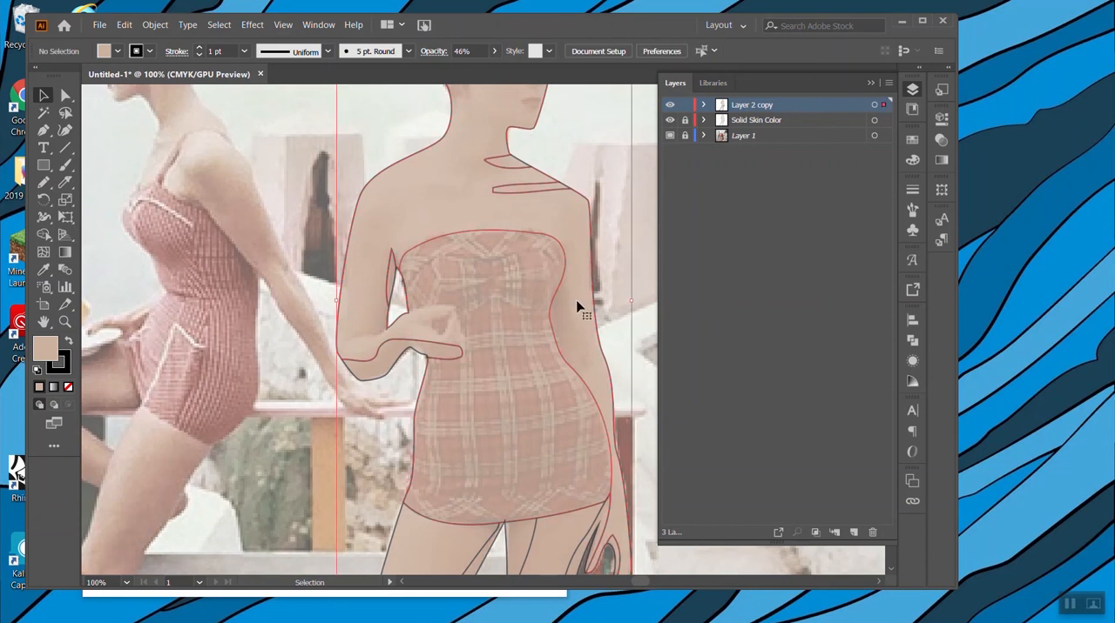
{"action": "right_click", "coordinate": [523, 333]}
{"action": "left_click", "coordinate": [336, 410]}
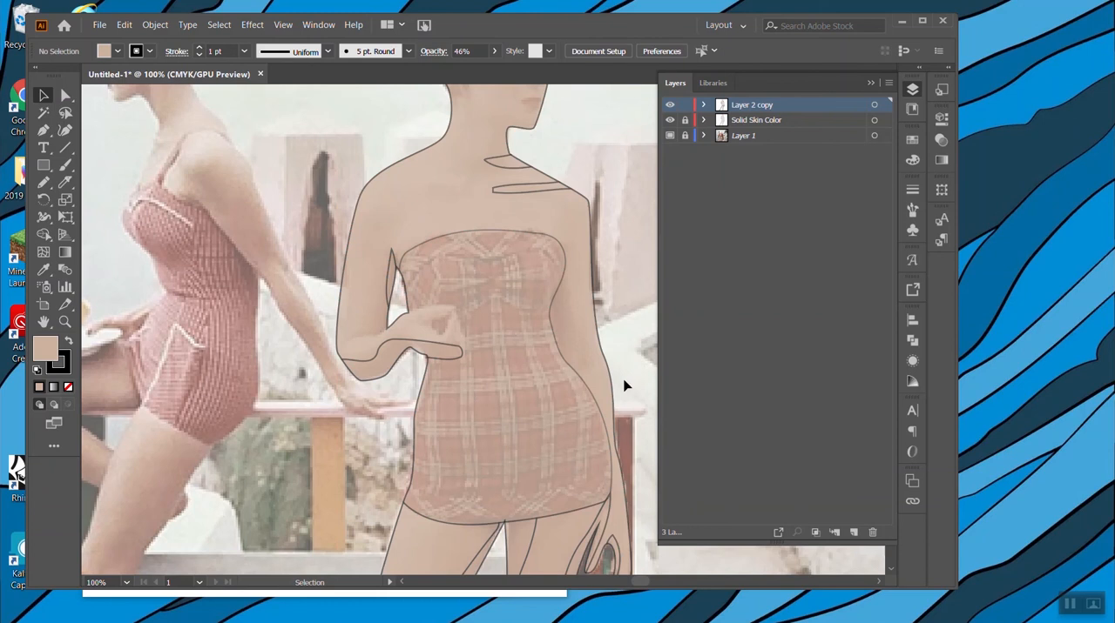
{"action": "scroll", "coordinate": [624, 386], "scroll_direction": "down", "scroll_amount": 2}
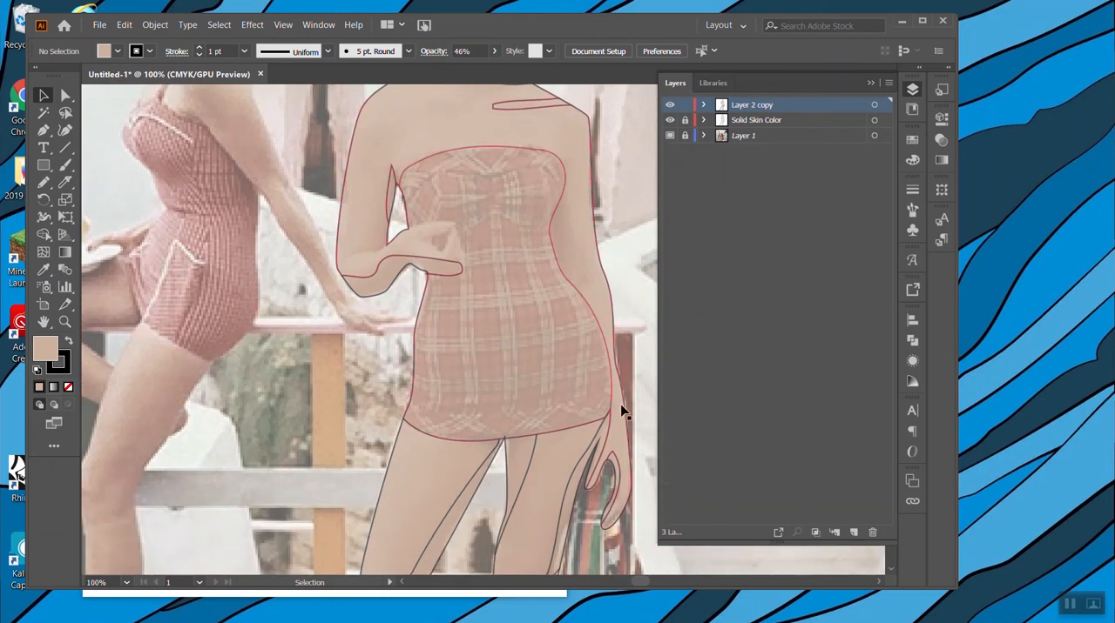
Examine the swimsuit's cut outline up close from armpit to hem, shifting the body shape as a test and undoing the move.
{"action": "left_click", "coordinate": [583, 331]}
{"action": "key", "text": "ctrl+equal"}
{"action": "key", "text": "ctrl+equal"}
{"action": "key", "text": "ctrl+equal"}
{"action": "key", "text": "ctrl+equal"}
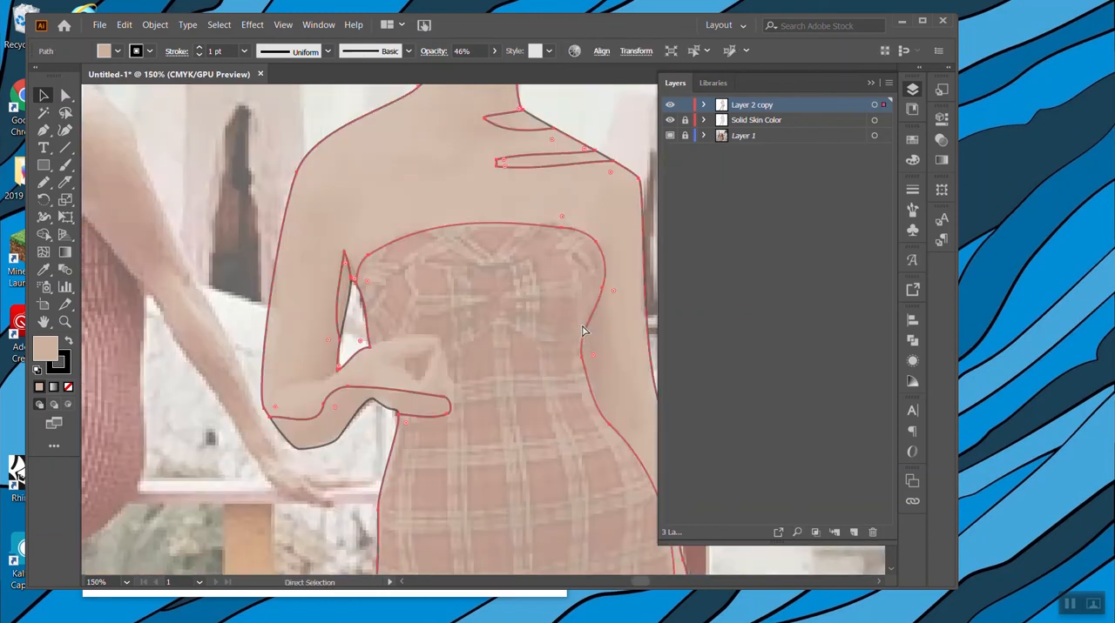
{"action": "key", "text": "ctrl+equal"}
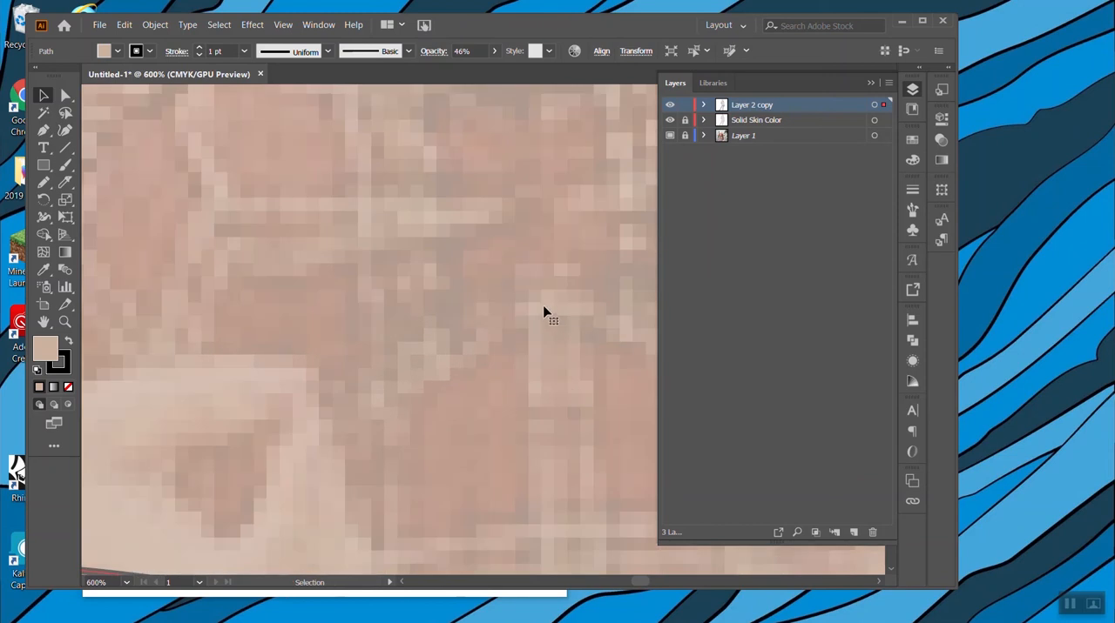
{"action": "scroll", "coordinate": [542, 311], "scroll_direction": "down", "scroll_amount": 3}
{"action": "scroll", "coordinate": [521, 296], "scroll_direction": "left", "scroll_amount": 5}
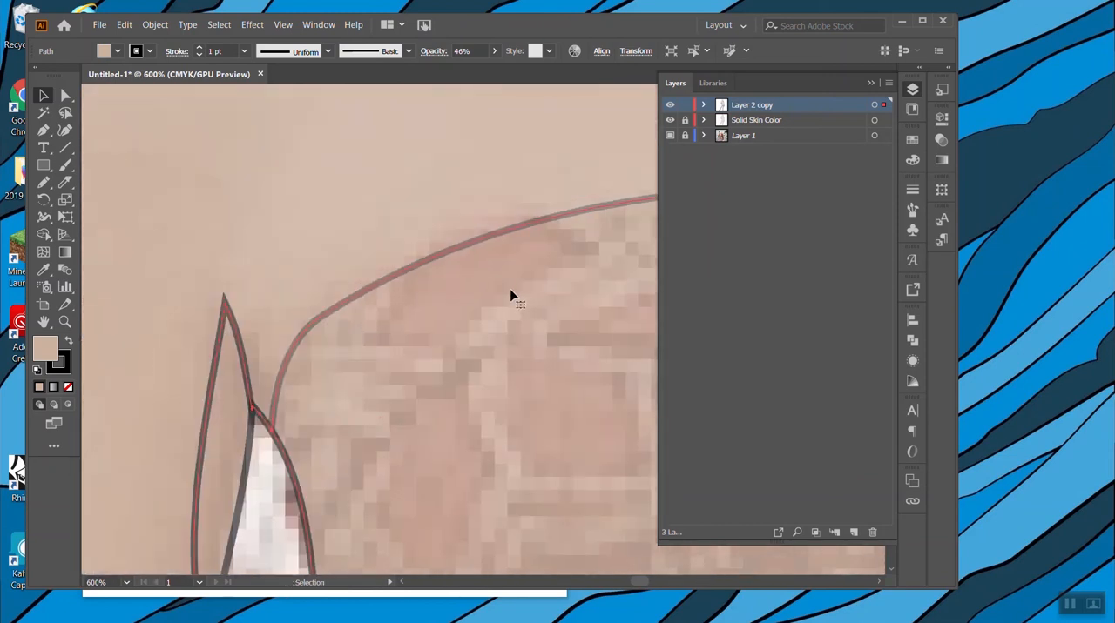
{"action": "scroll", "coordinate": [505, 296], "scroll_direction": "down", "scroll_amount": 6}
{"action": "scroll", "coordinate": [489, 303], "scroll_direction": "down", "scroll_amount": 12}
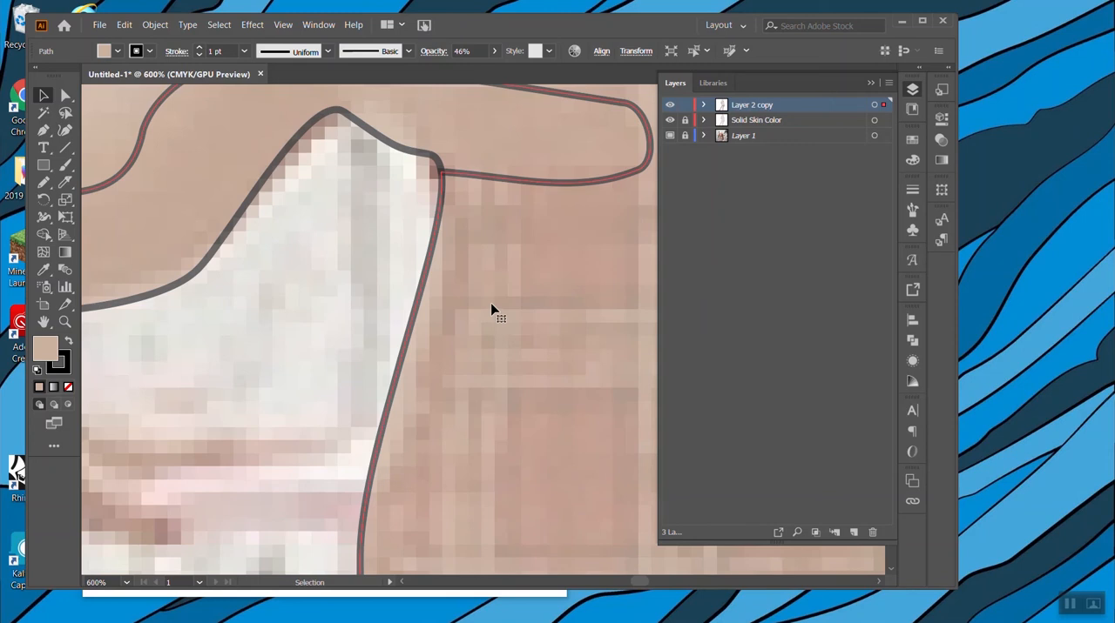
{"action": "scroll", "coordinate": [501, 305], "scroll_direction": "down", "scroll_amount": 12}
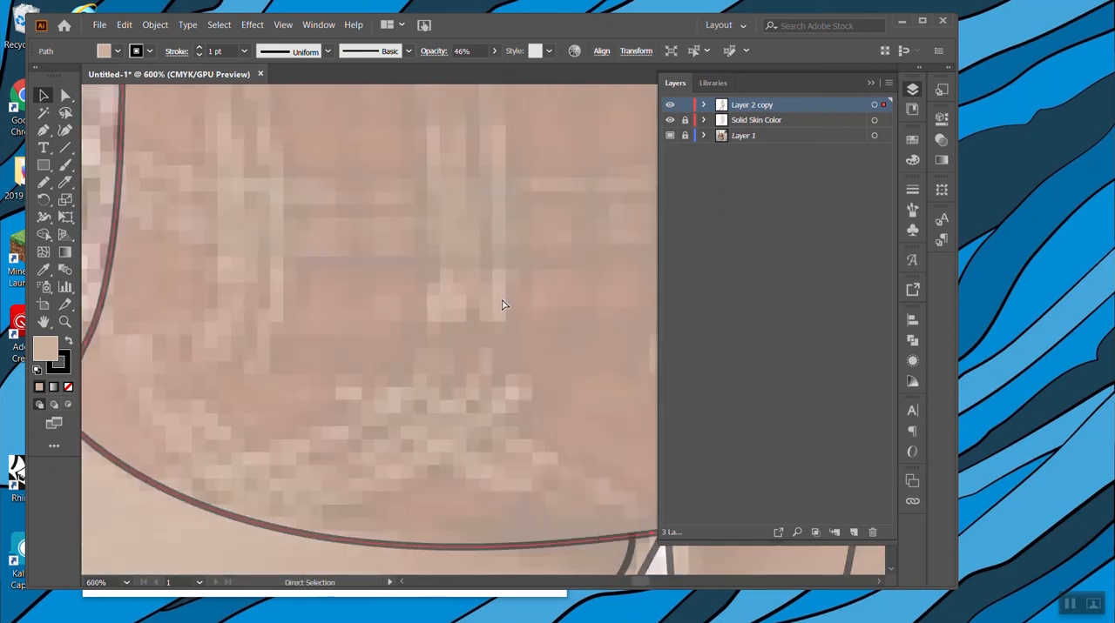
{"action": "scroll", "coordinate": [514, 307], "scroll_direction": "down", "scroll_amount": 10}
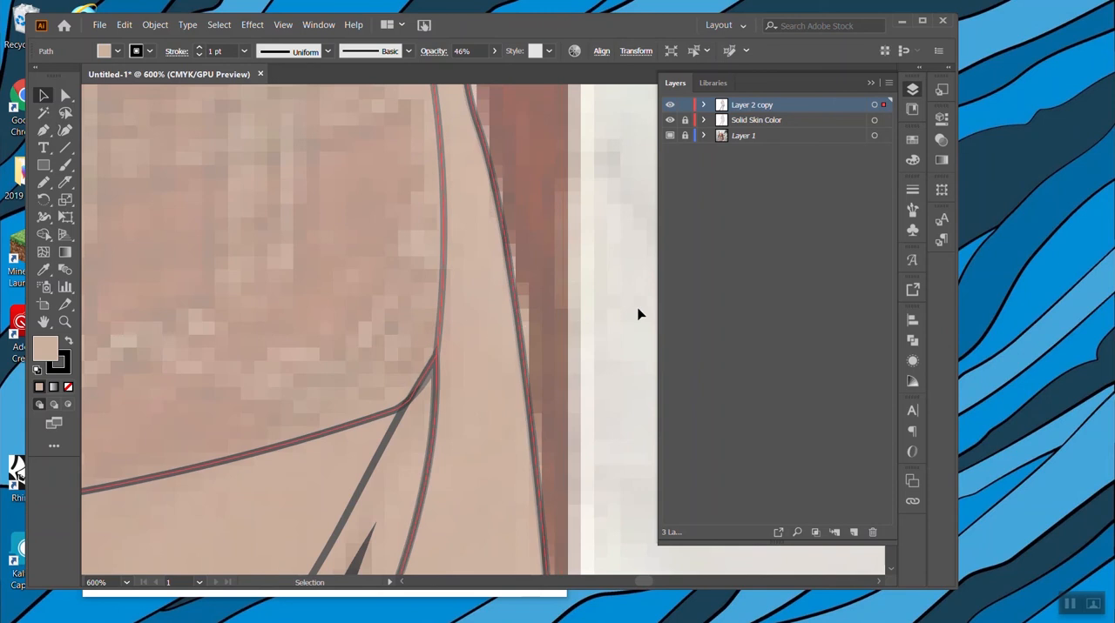
{"action": "left_click_drag", "start_coordinate": [525, 321], "coordinate": [607, 322]}
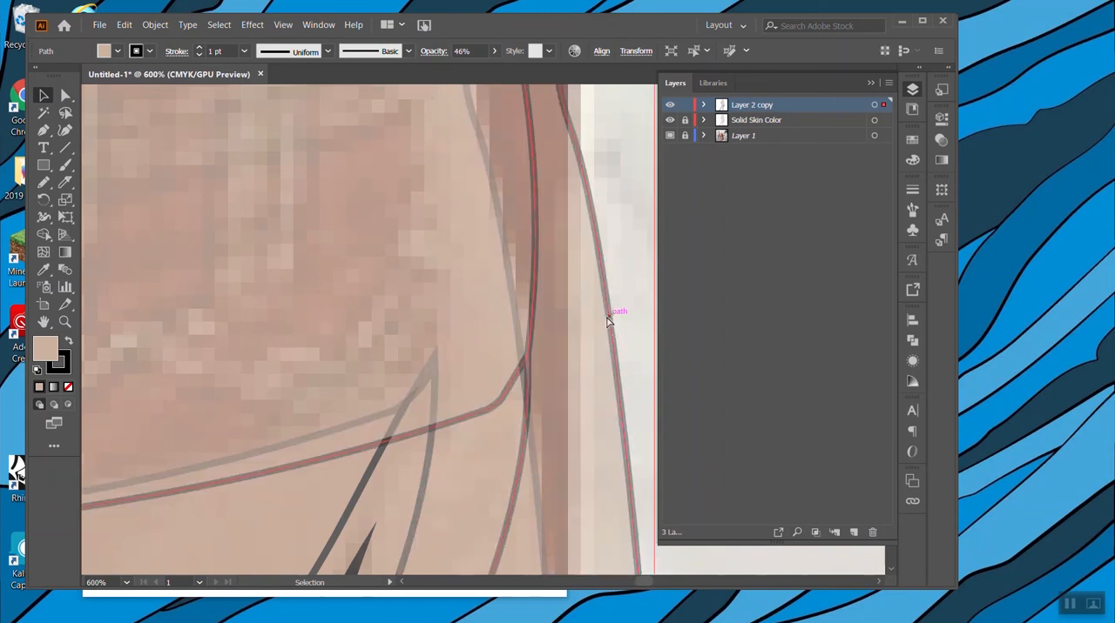
{"action": "key", "text": "ctrl+z"}
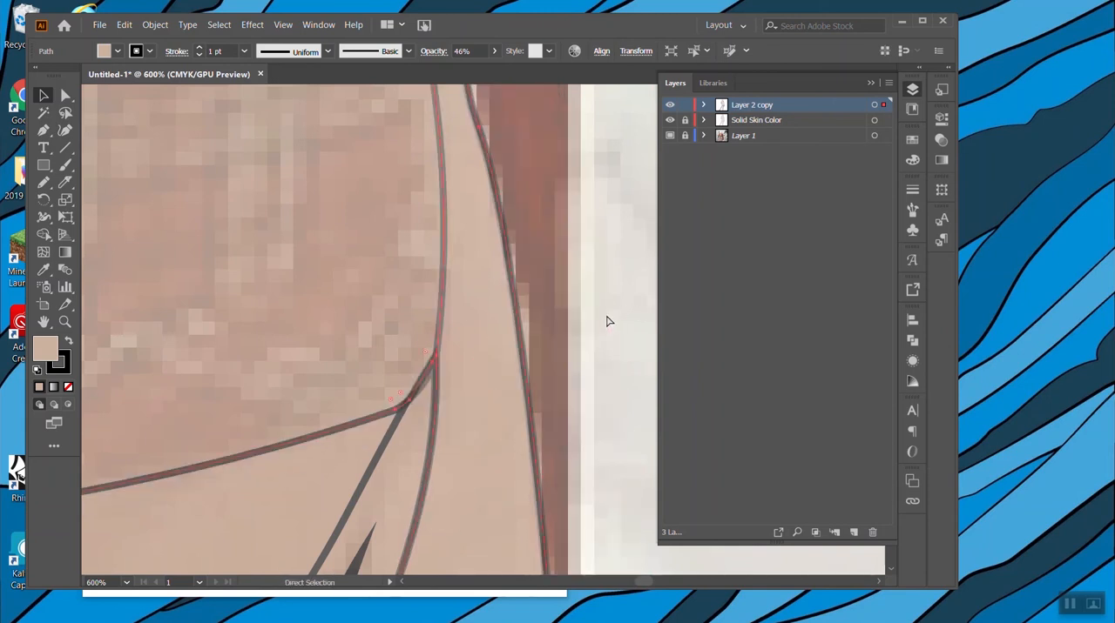
Undo the last Knife cut that separated the swimsuit from the body.
{"action": "key", "text": "ctrl+minus"}
{"action": "key", "text": "ctrl+minus"}
{"action": "key", "text": "ctrl+minus"}
{"action": "key", "text": "ctrl+minus"}
{"action": "key", "text": "v"}
{"action": "right_click", "coordinate": [462, 269]}
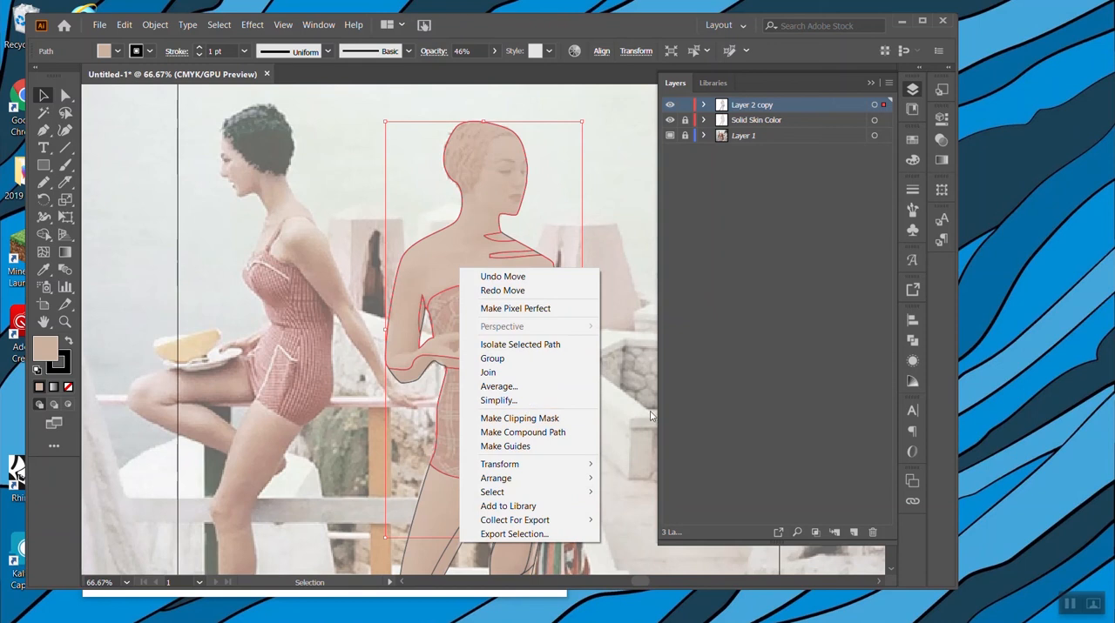
{"action": "left_click", "coordinate": [613, 418]}
{"action": "key", "text": "a"}
{"action": "left_click", "coordinate": [555, 430]}
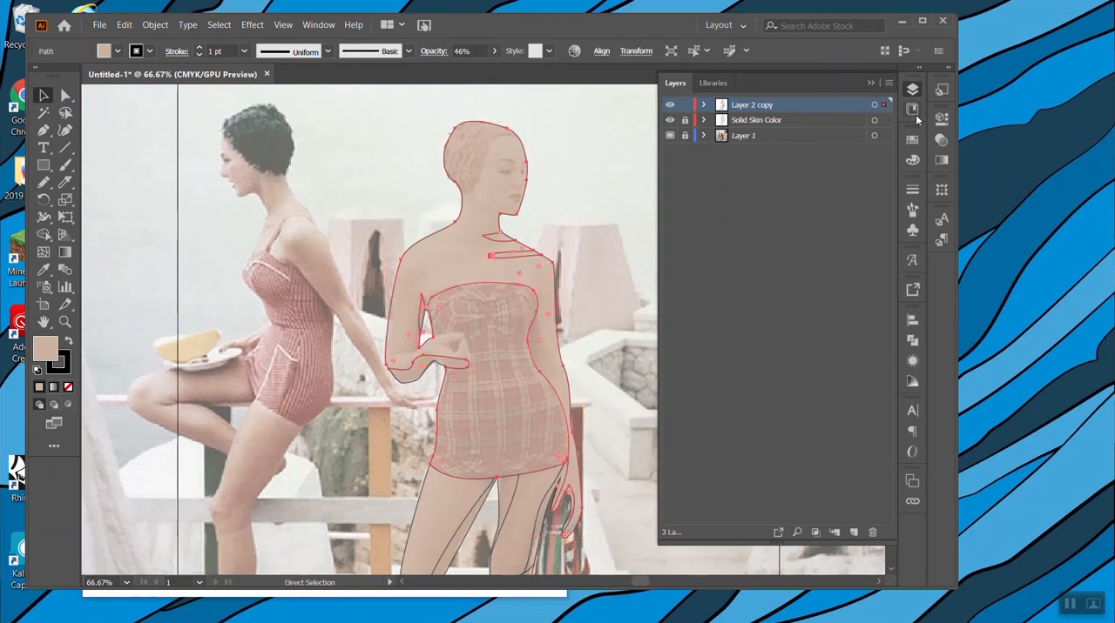
{"action": "key", "text": "v"}
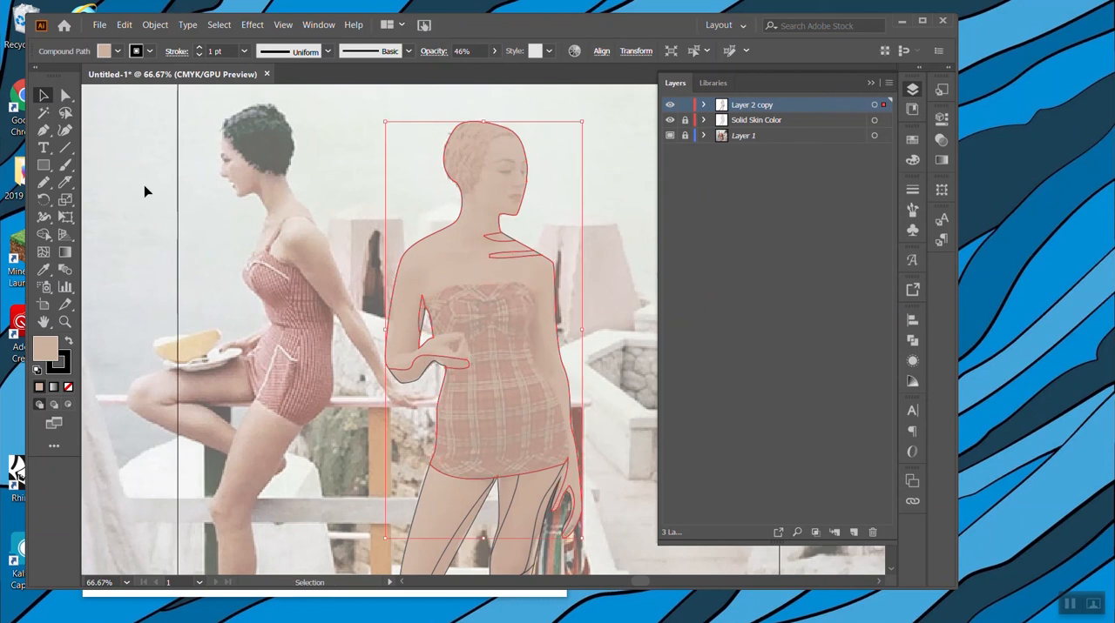
Recut the swimsuit with the Knife from the bent arm's armpit across the top edge and down beside the straight arm to the hem.
{"action": "left_click", "coordinate": [65, 183]}
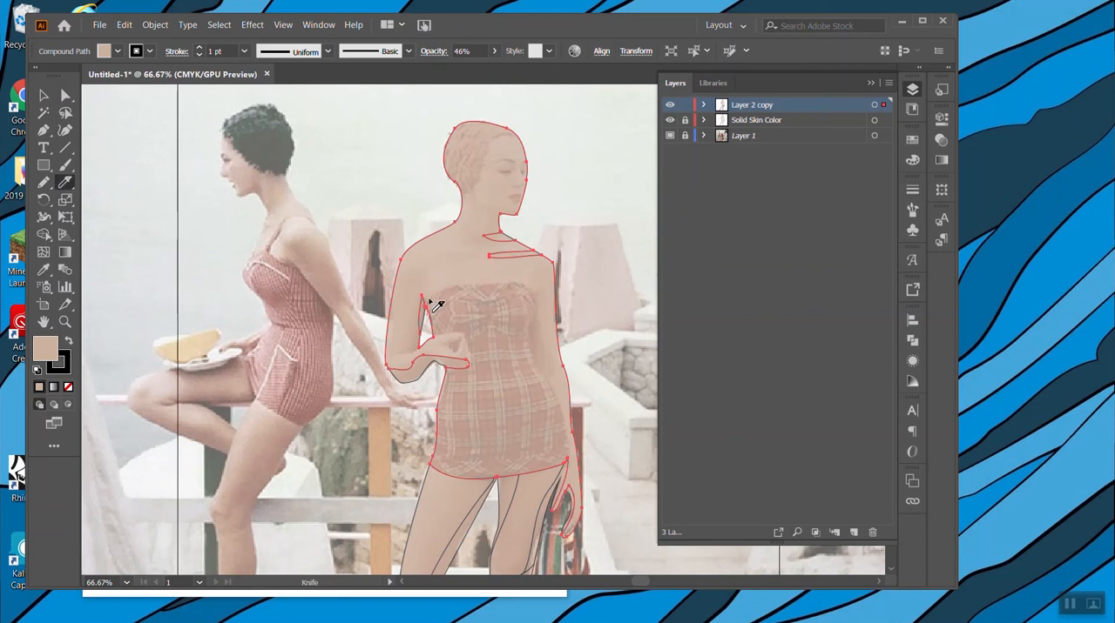
{"action": "mouse_move", "coordinate": [445, 299]}
{"action": "left_mouse_down"}
{"action": "mouse_move", "coordinate": [534, 291]}
{"action": "mouse_move", "coordinate": [534, 362]}
{"action": "mouse_move", "coordinate": [560, 402]}
{"action": "mouse_move", "coordinate": [564, 484]}
{"action": "left_mouse_up"}
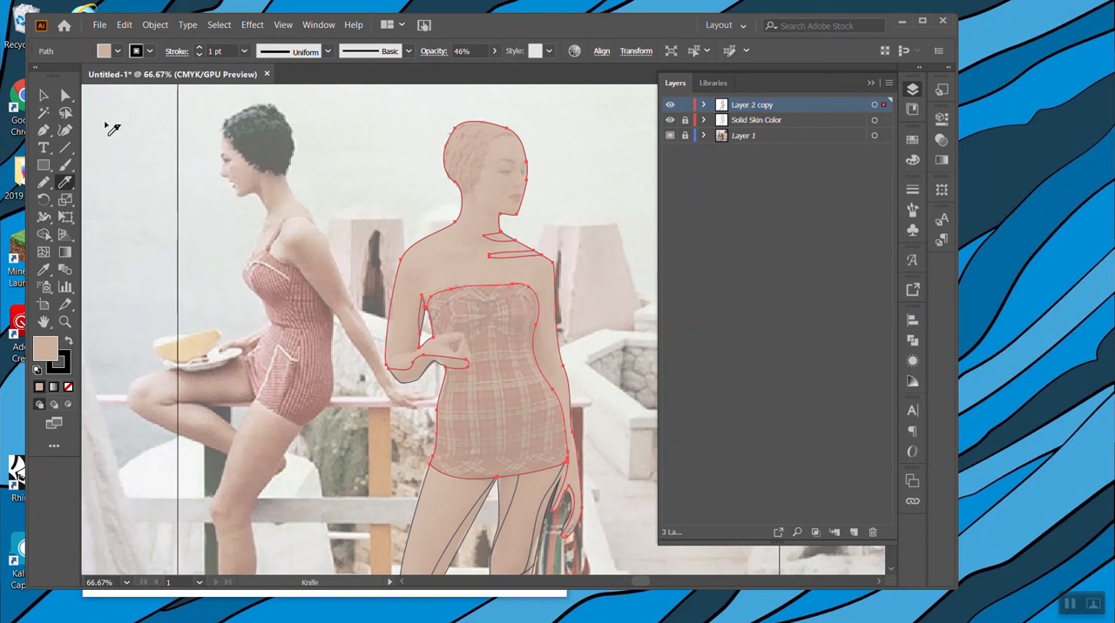
{"action": "left_click", "coordinate": [43, 95]}
{"action": "left_click", "coordinate": [121, 116]}
{"action": "left_click", "coordinate": [525, 272]}
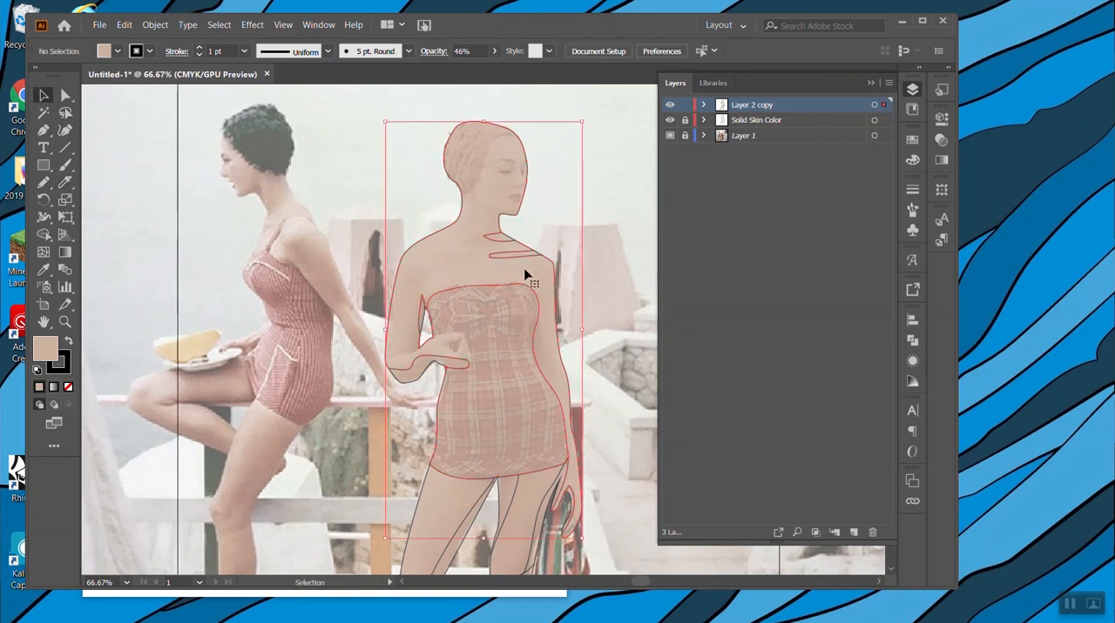
Try moving the body shape aside to test the swimsuit cut, and undo the move.
{"action": "left_click_drag", "start_coordinate": [526, 275], "coordinate": [217, 244]}
{"action": "key", "text": "a"}
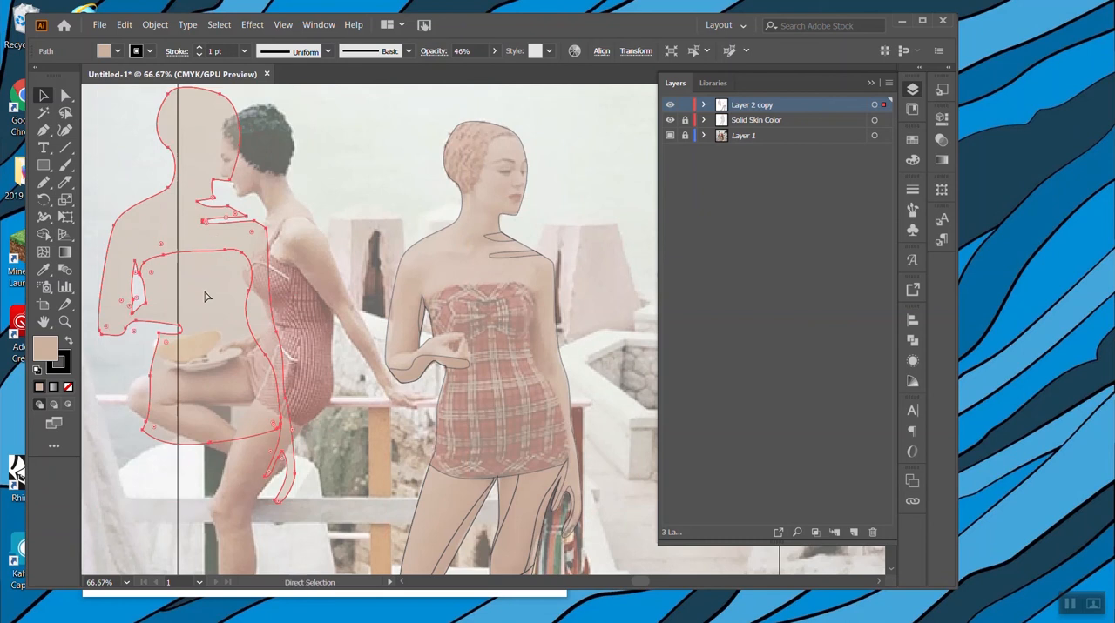
{"action": "key", "text": "ctrl+z"}
{"action": "key", "text": "v"}
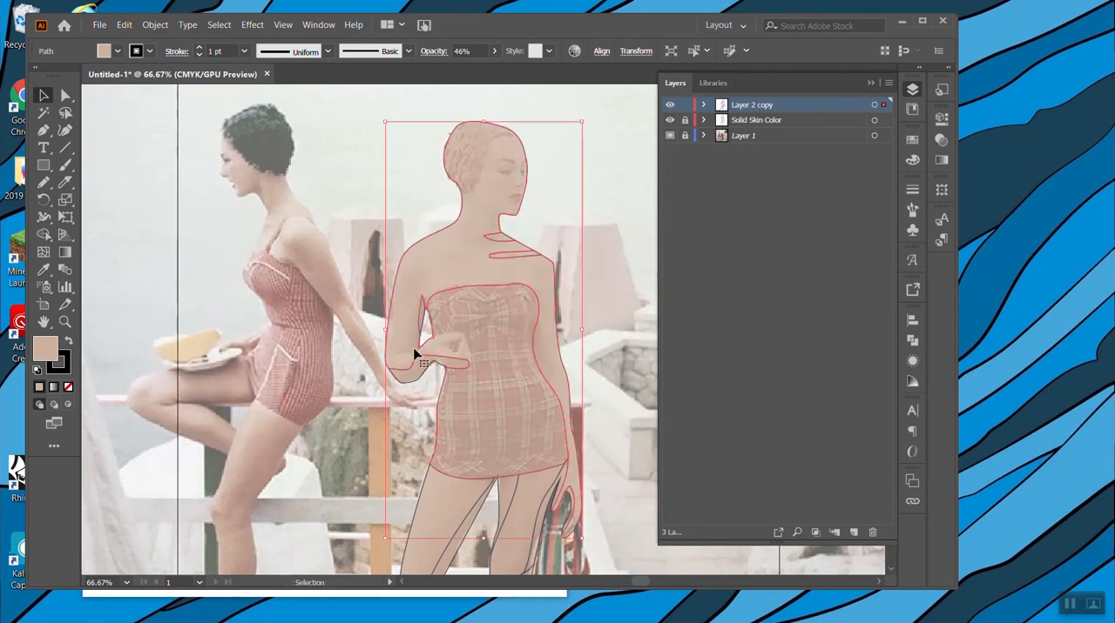
Cut the bent arm's hand free from the swimsuit with the Knife, from the wrist's upper edge around the knuckles to the lower finger edge.
{"action": "left_click", "coordinate": [63, 185]}
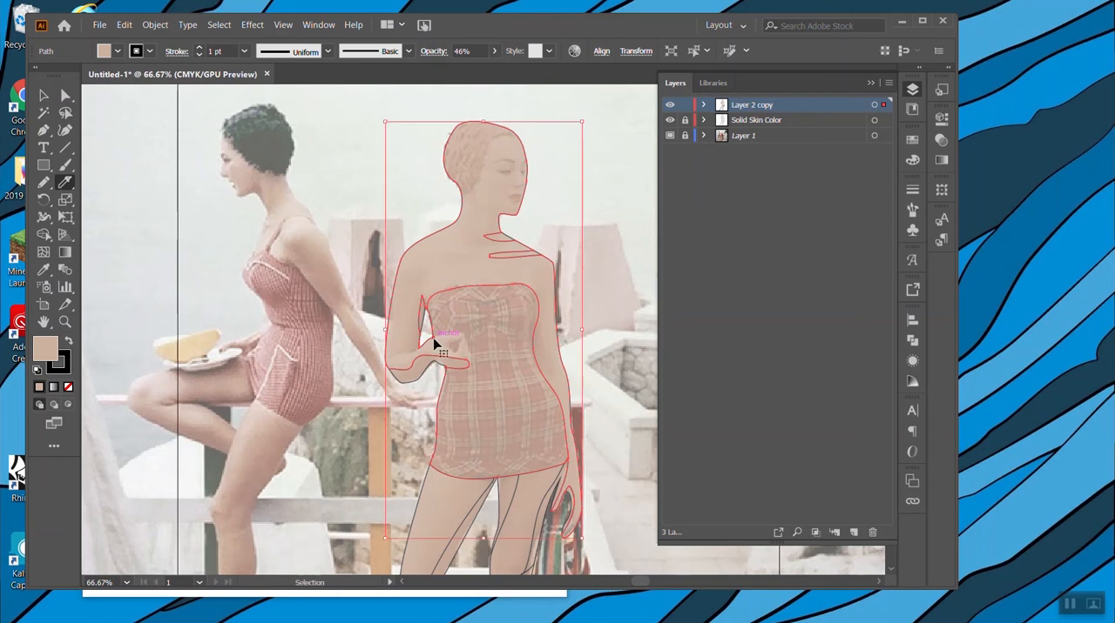
{"action": "key", "text": "ctrl+plus"}
{"action": "key", "text": "ctrl+plus"}
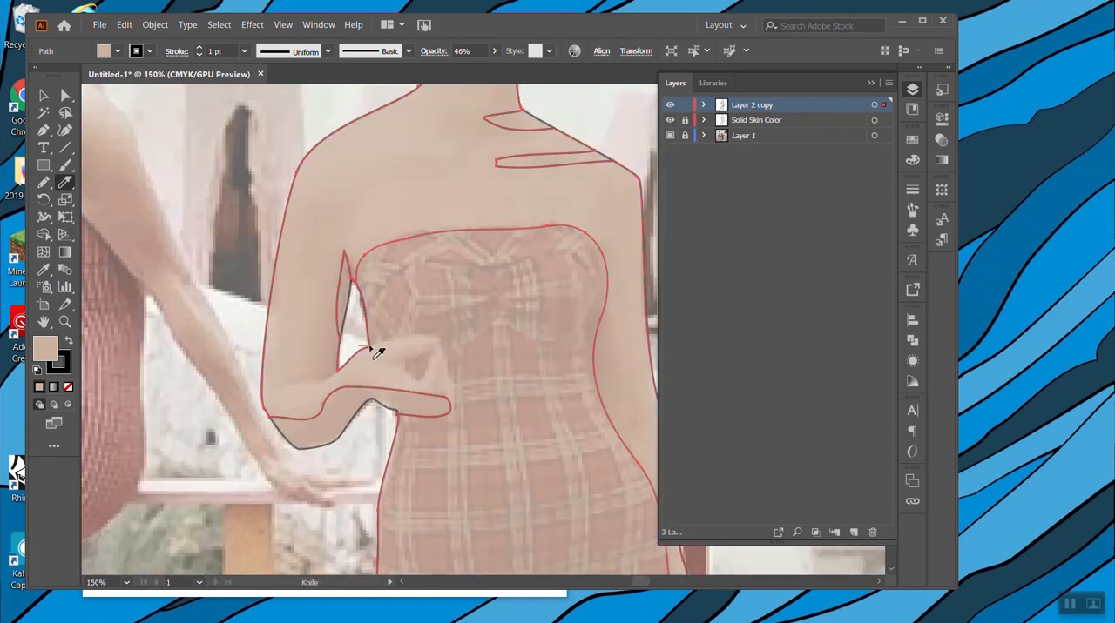
{"action": "mouse_move", "coordinate": [399, 343]}
{"action": "left_mouse_down"}
{"action": "mouse_move", "coordinate": [433, 336]}
{"action": "mouse_move", "coordinate": [443, 347]}
{"action": "mouse_move", "coordinate": [454, 419]}
{"action": "left_mouse_up"}
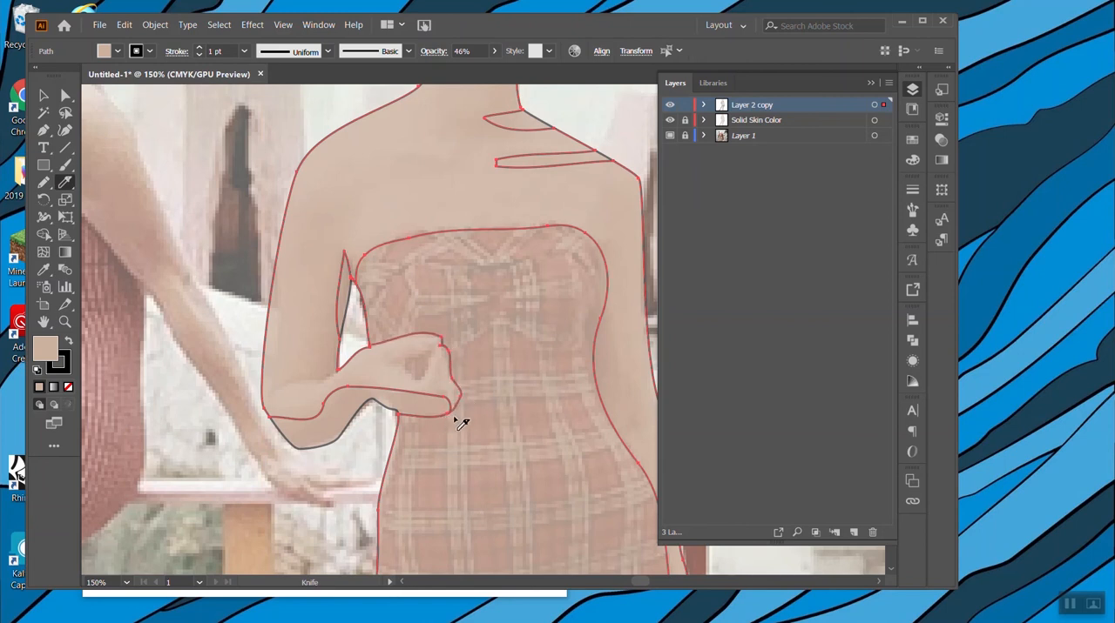
{"action": "left_click", "coordinate": [44, 94]}
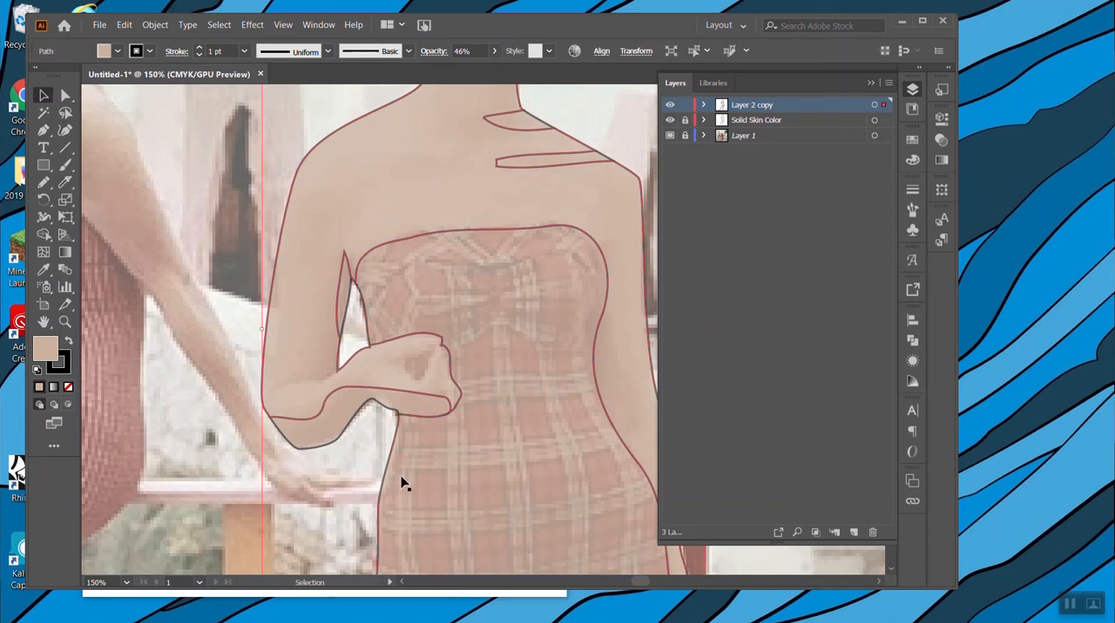
{"action": "left_click", "coordinate": [440, 361]}
{"action": "left_click", "coordinate": [485, 361]}
Cut along the straight arm's inner edge with the Knife, from beside the hip up to the armpit.
{"action": "scroll", "coordinate": [486, 362], "scroll_direction": "right", "scroll_amount": 4}
{"action": "key", "text": "ctrl+minus"}
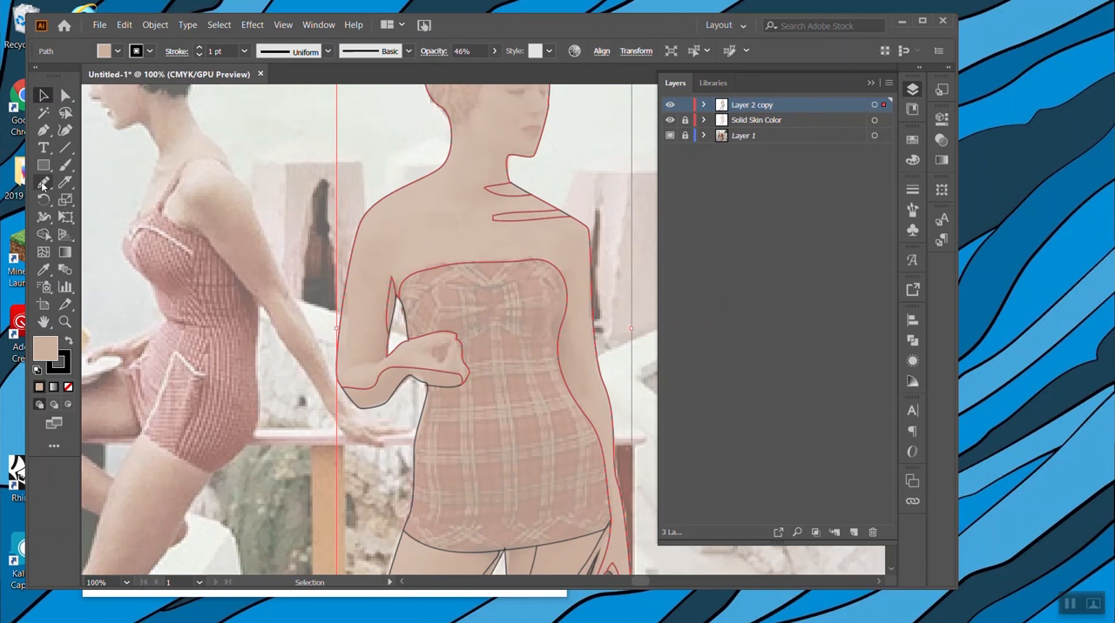
{"action": "left_click", "coordinate": [66, 182]}
{"action": "mouse_move", "coordinate": [599, 444]}
{"action": "left_mouse_down"}
{"action": "mouse_move", "coordinate": [596, 386]}
{"action": "mouse_move", "coordinate": [574, 347]}
{"action": "mouse_move", "coordinate": [565, 268]}
{"action": "left_mouse_up"}
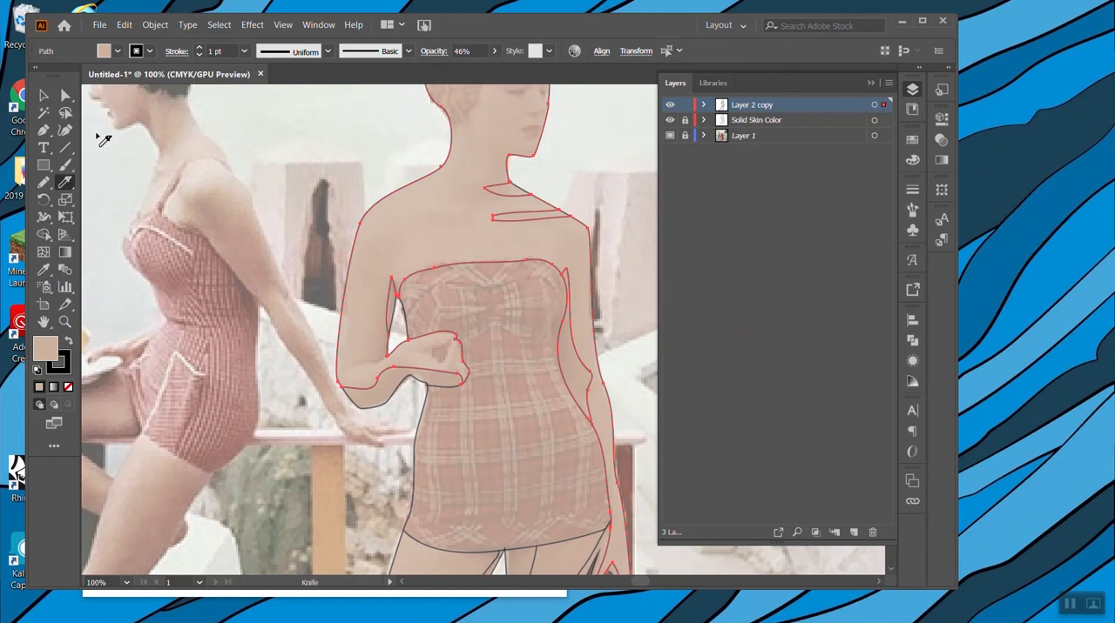
{"action": "left_click", "coordinate": [44, 95]}
{"action": "left_click", "coordinate": [283, 371]}
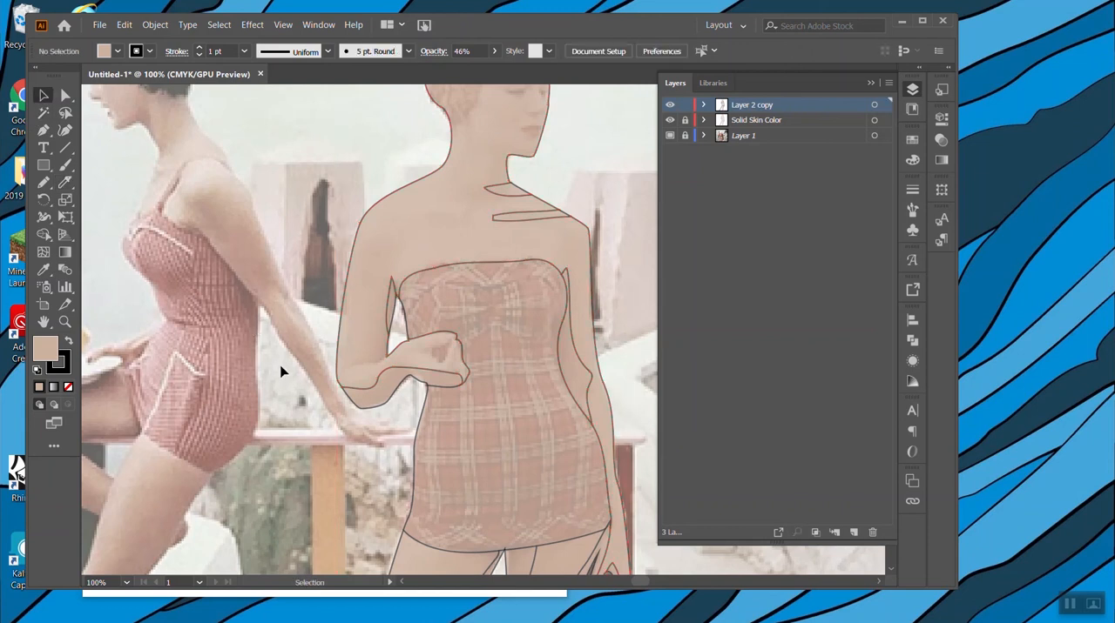
Cut out the small triangular gap inside the bent arm's hand with the Knife, closing its pointed corner, and deselect the artwork.
{"action": "left_click", "coordinate": [444, 353]}
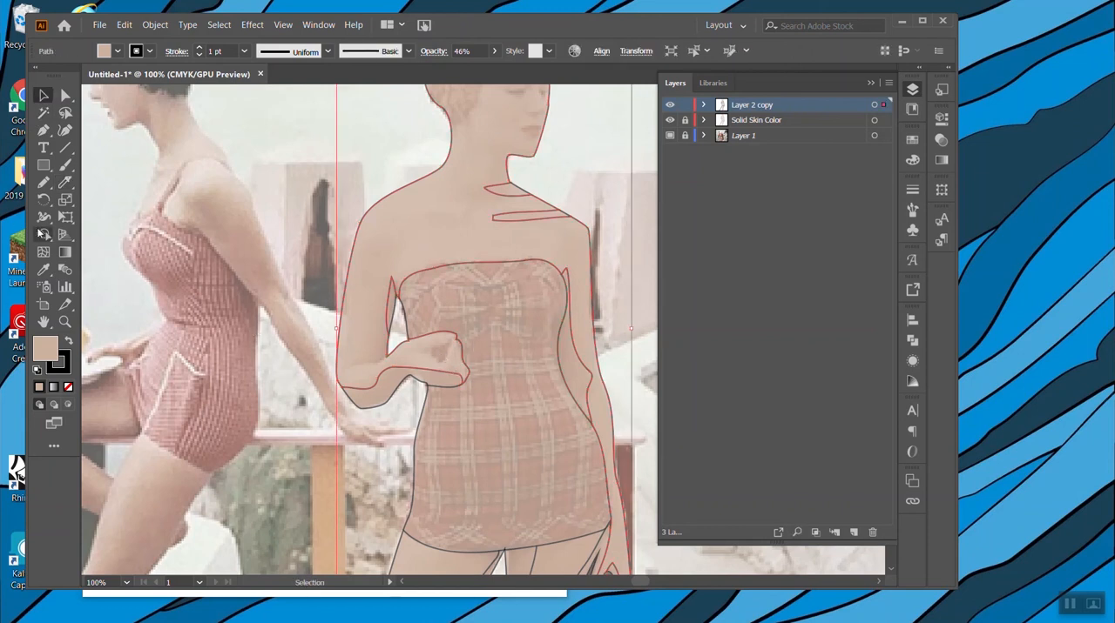
{"action": "left_click", "coordinate": [66, 184]}
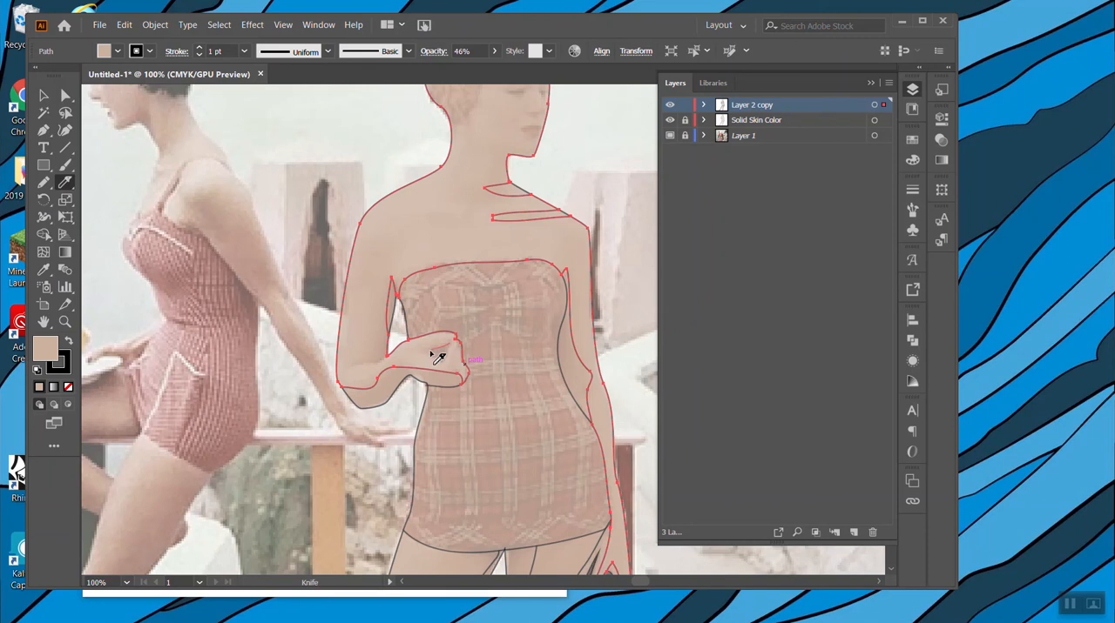
{"action": "mouse_move", "coordinate": [455, 349]}
{"action": "left_mouse_down"}
{"action": "mouse_move", "coordinate": [455, 363]}
{"action": "mouse_move", "coordinate": [474, 372]}
{"action": "left_mouse_up"}
{"action": "scroll", "coordinate": [474, 367], "scroll_direction": "up", "scroll_amount": 6}
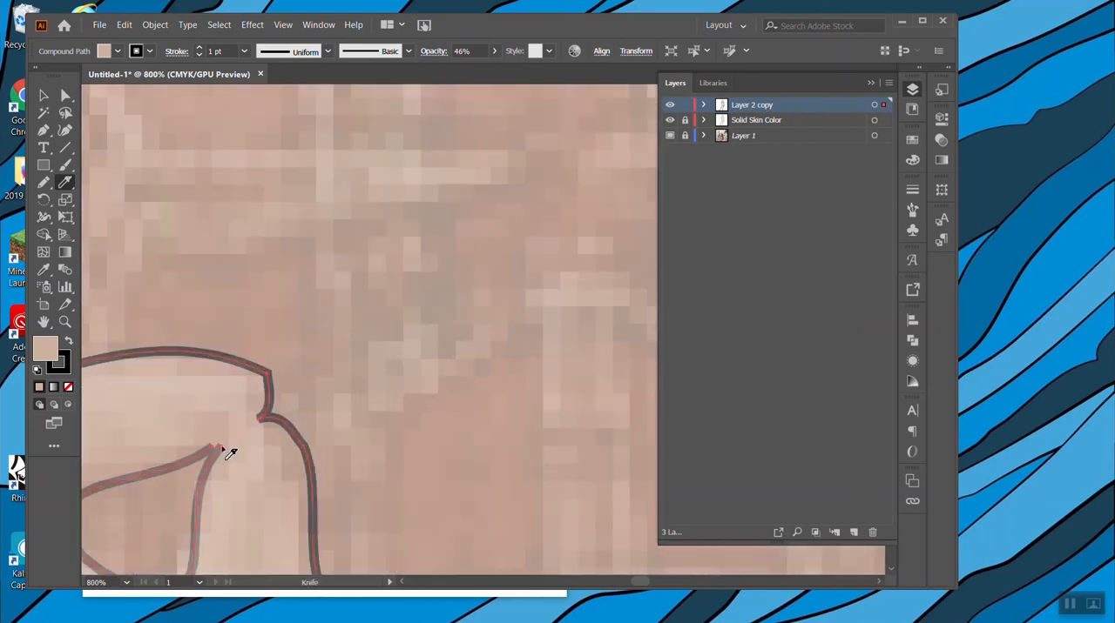
{"action": "left_click_drag", "start_coordinate": [216, 448], "coordinate": [211, 447]}
{"action": "scroll", "coordinate": [258, 476], "scroll_direction": "down", "scroll_amount": 3}
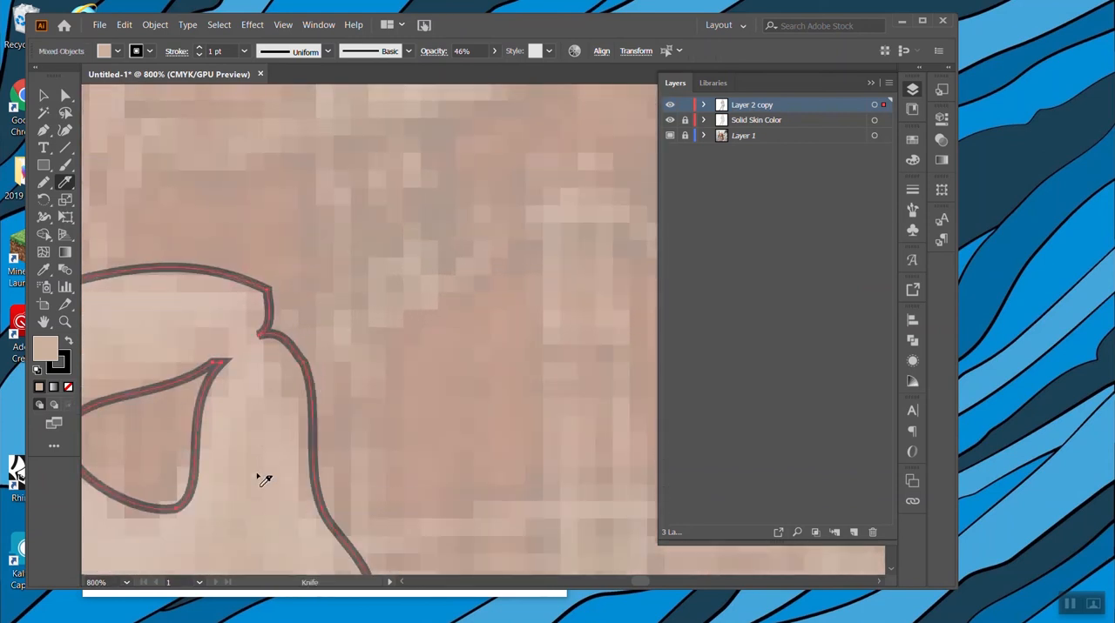
{"action": "scroll", "coordinate": [258, 478], "scroll_direction": "down", "scroll_amount": 8}
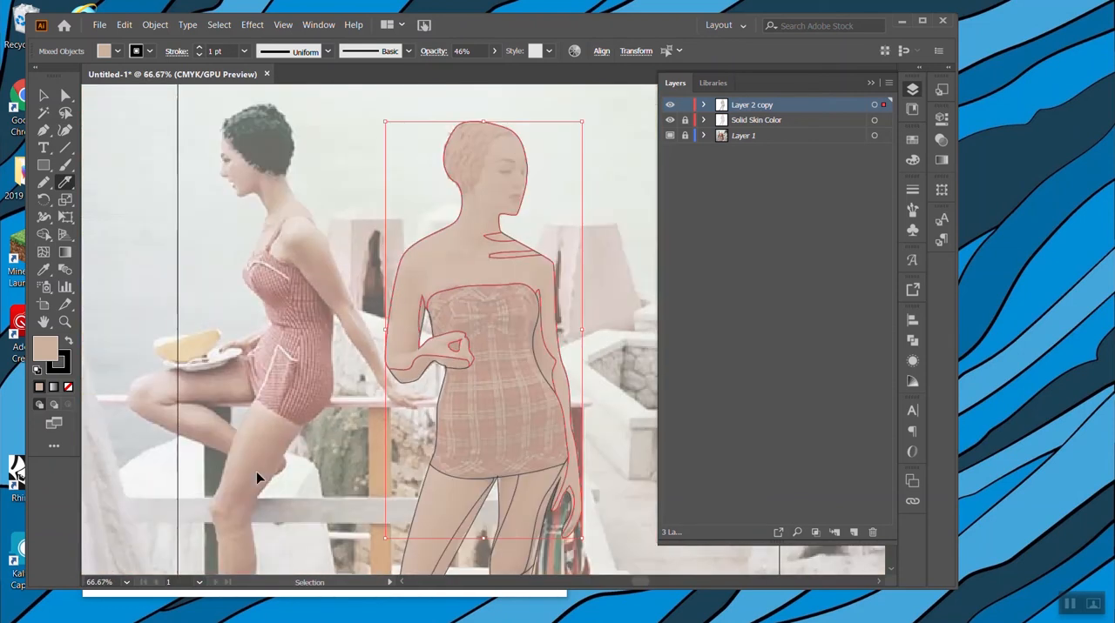
{"action": "scroll", "coordinate": [418, 394], "scroll_direction": "down", "scroll_amount": 2}
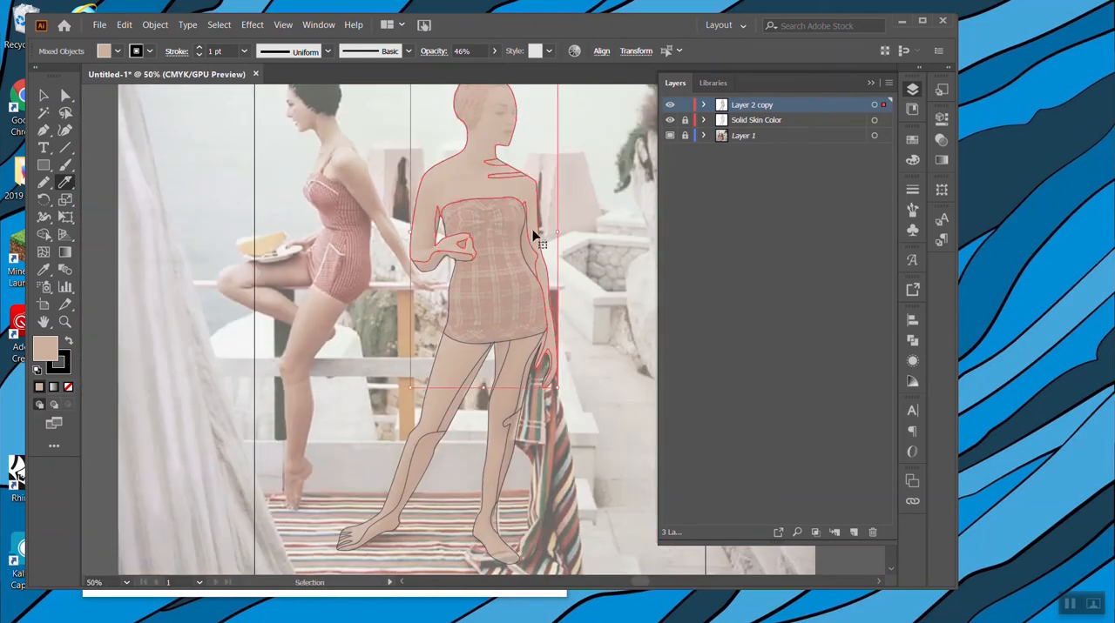
{"action": "scroll", "coordinate": [532, 234], "scroll_direction": "right", "scroll_amount": 2}
{"action": "scroll", "coordinate": [561, 347], "scroll_direction": "left", "scroll_amount": 2}
{"action": "scroll", "coordinate": [570, 338], "scroll_direction": "right", "scroll_amount": 3}
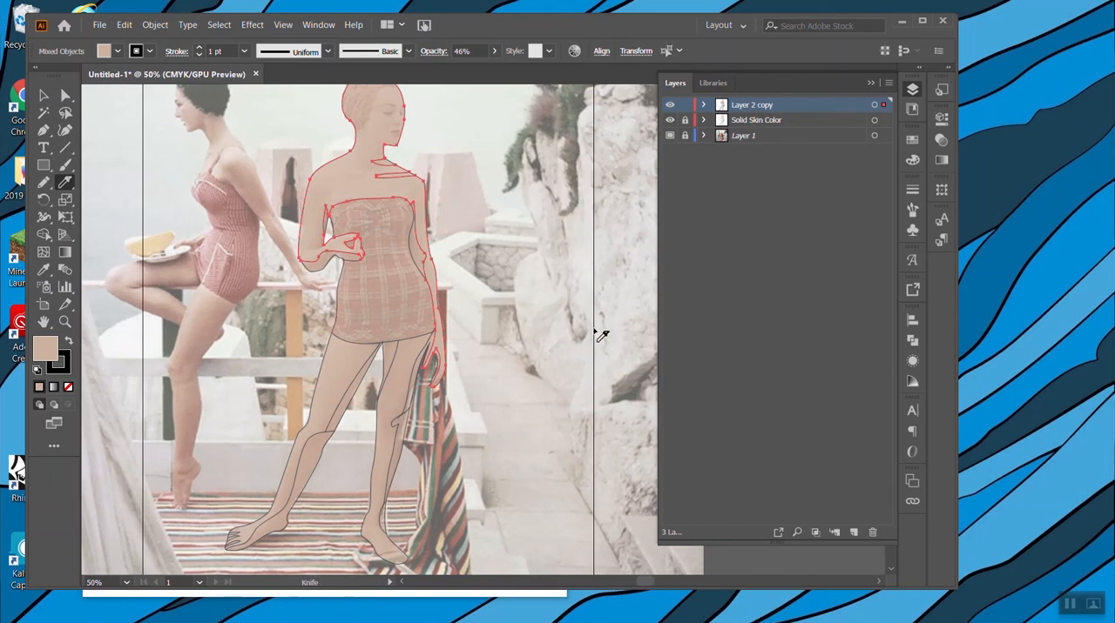
{"action": "scroll", "coordinate": [575, 333], "scroll_direction": "up", "scroll_amount": 2}
{"action": "key", "text": "v"}
{"action": "left_click", "coordinate": [523, 243]}
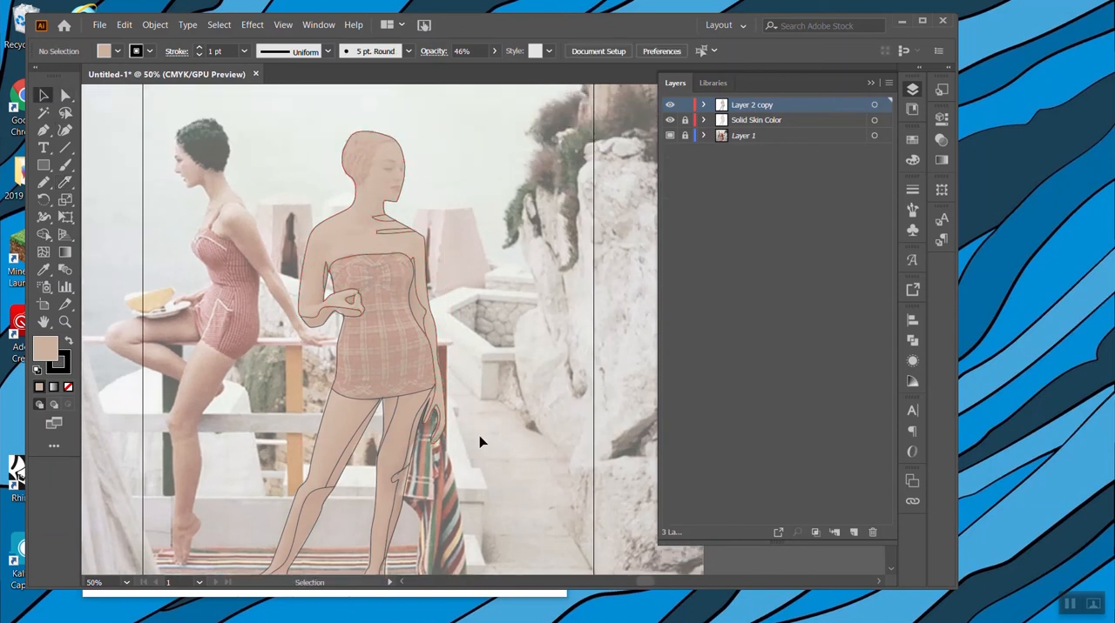
Hide the "Layer 2 copy" layer, rename it "Shadows" and show it again.
{"action": "left_click", "coordinate": [670, 108]}
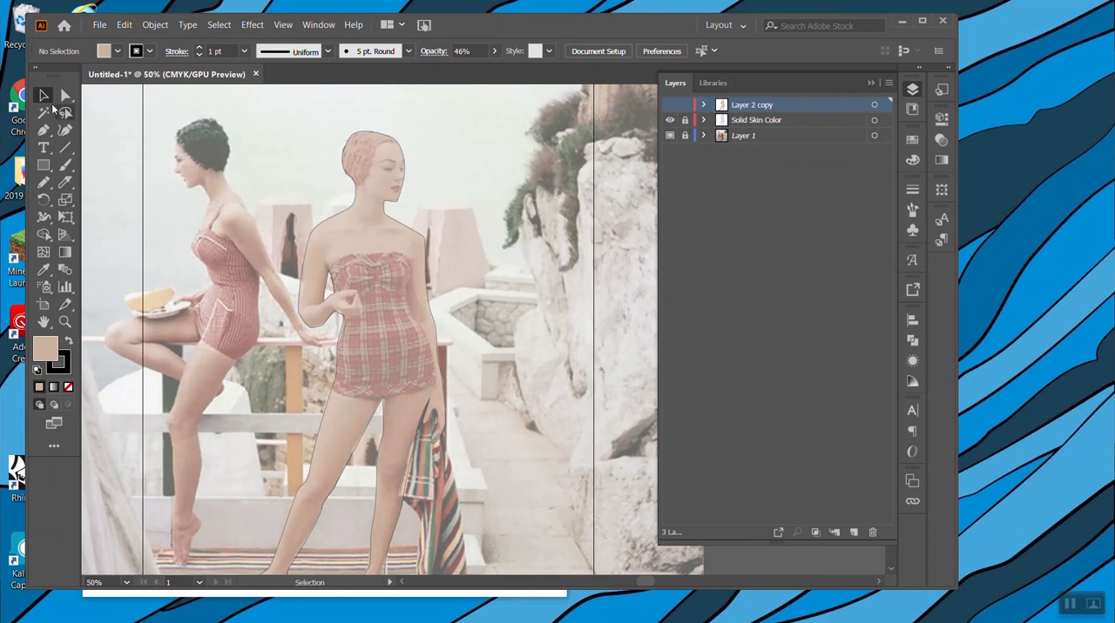
{"action": "double_click", "coordinate": [750, 103]}
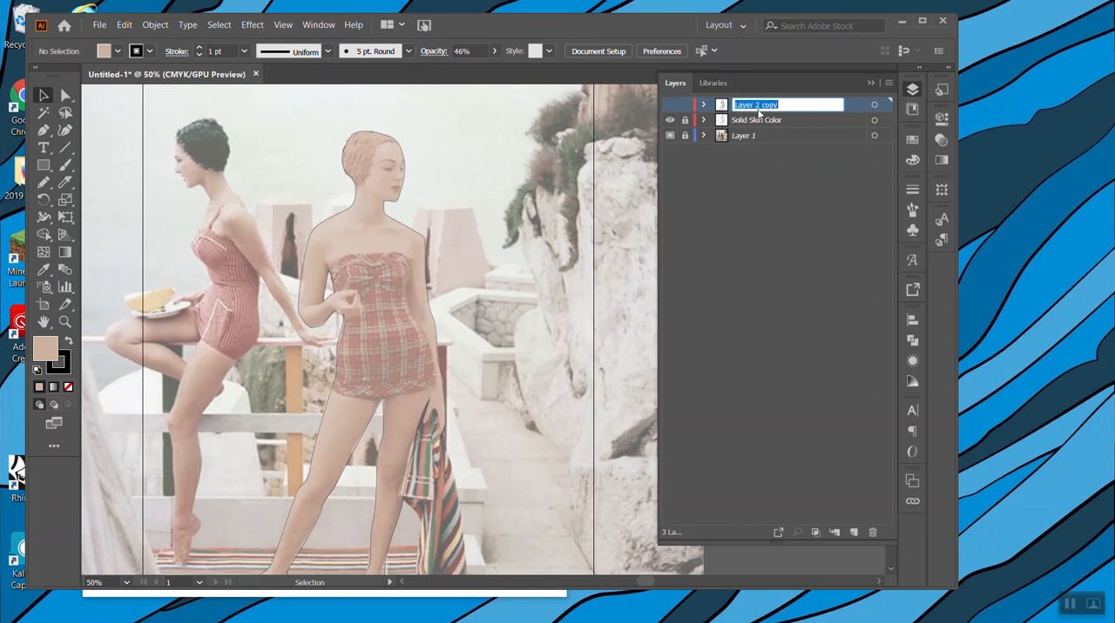
{"action": "type", "text": "SHa"}
{"action": "key", "text": "Return"}
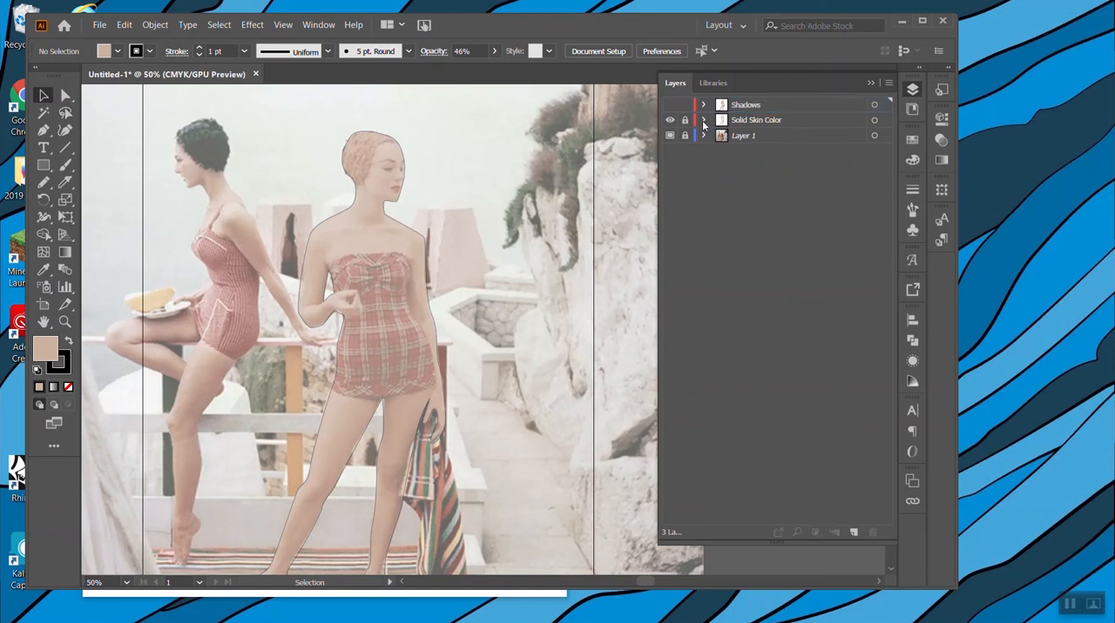
{"action": "left_click", "coordinate": [670, 105]}
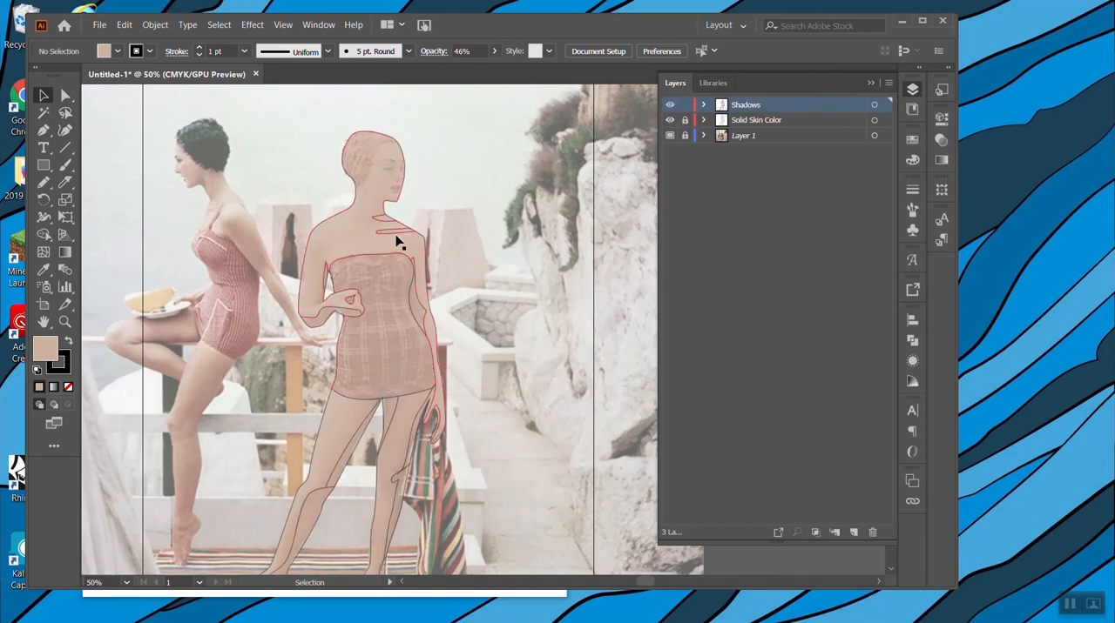
Recolour every piece on the Shadows layer with the brown sampled from the seated woman's leg and lower the opacity to 49%.
{"action": "left_click", "coordinate": [369, 246]}
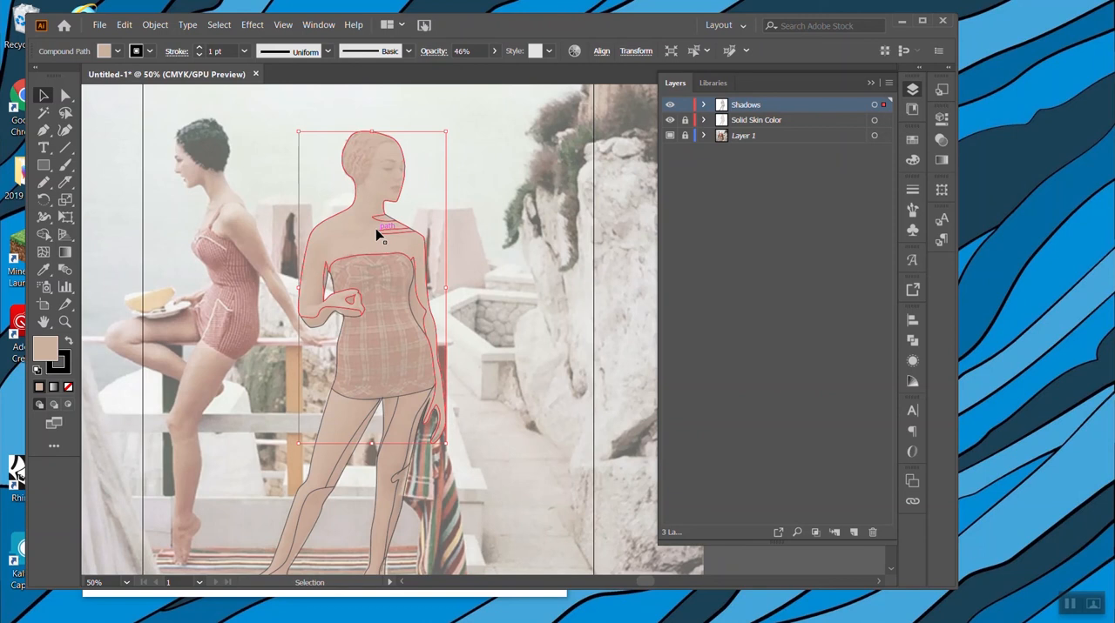
{"action": "left_click", "coordinate": [492, 234]}
{"action": "key", "text": "ctrl+a"}
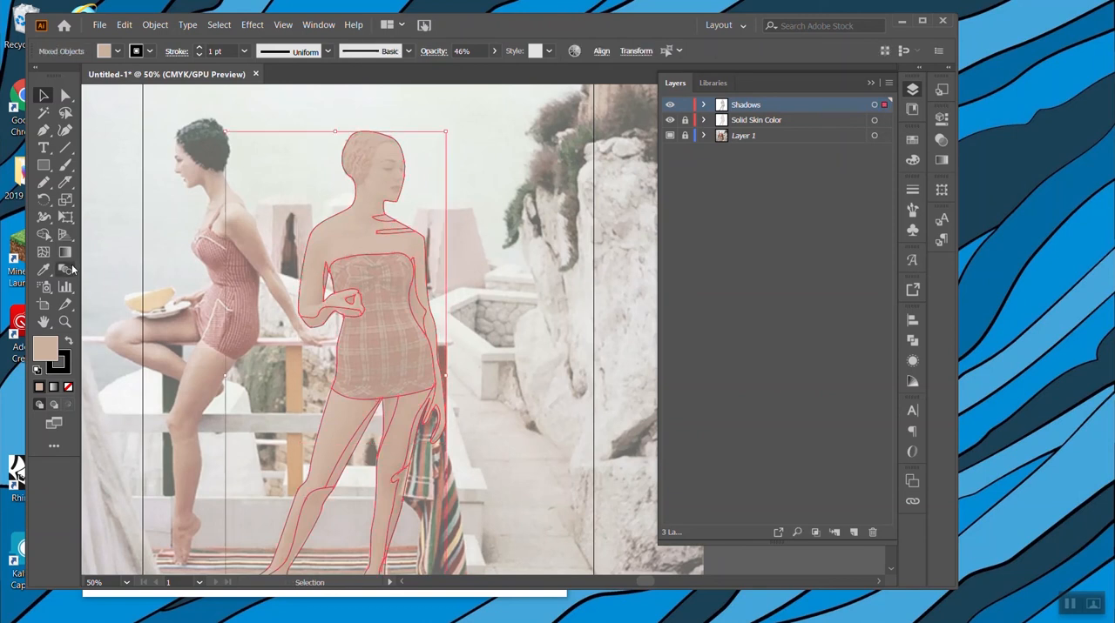
{"action": "left_click", "coordinate": [44, 269]}
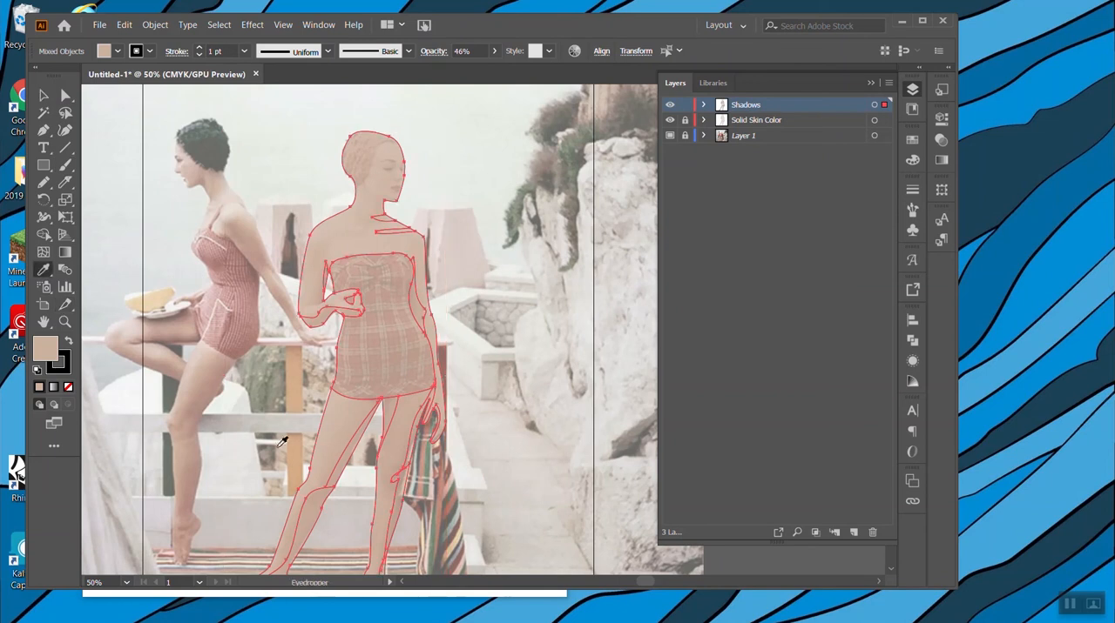
{"action": "left_click", "coordinate": [208, 389]}
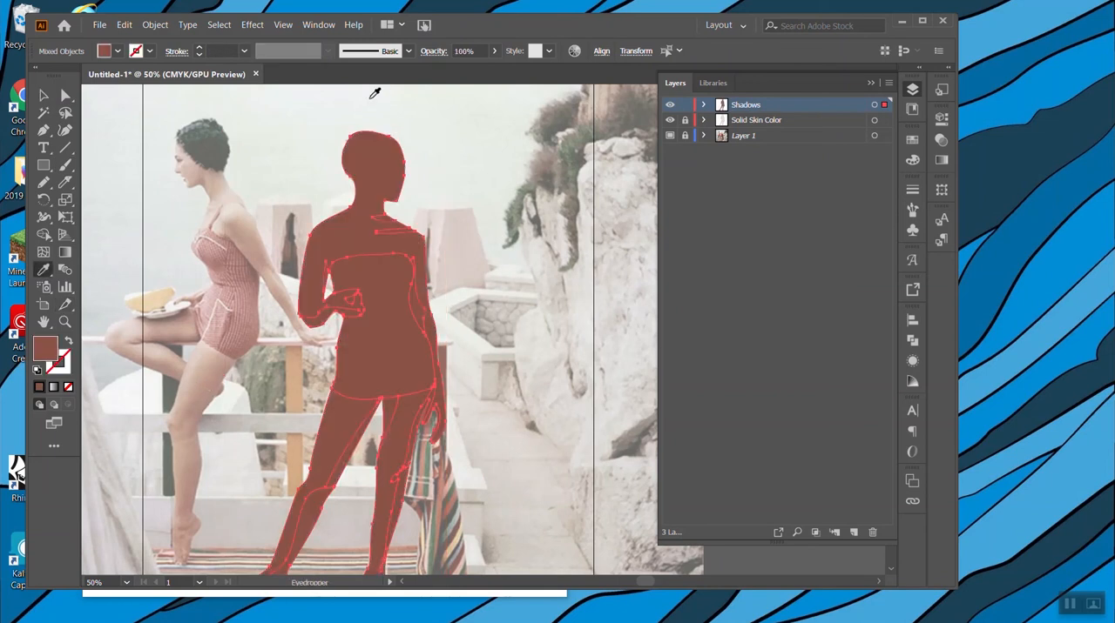
{"action": "left_click", "coordinate": [494, 50]}
{"action": "left_click_drag", "start_coordinate": [492, 67], "coordinate": [463, 74]}
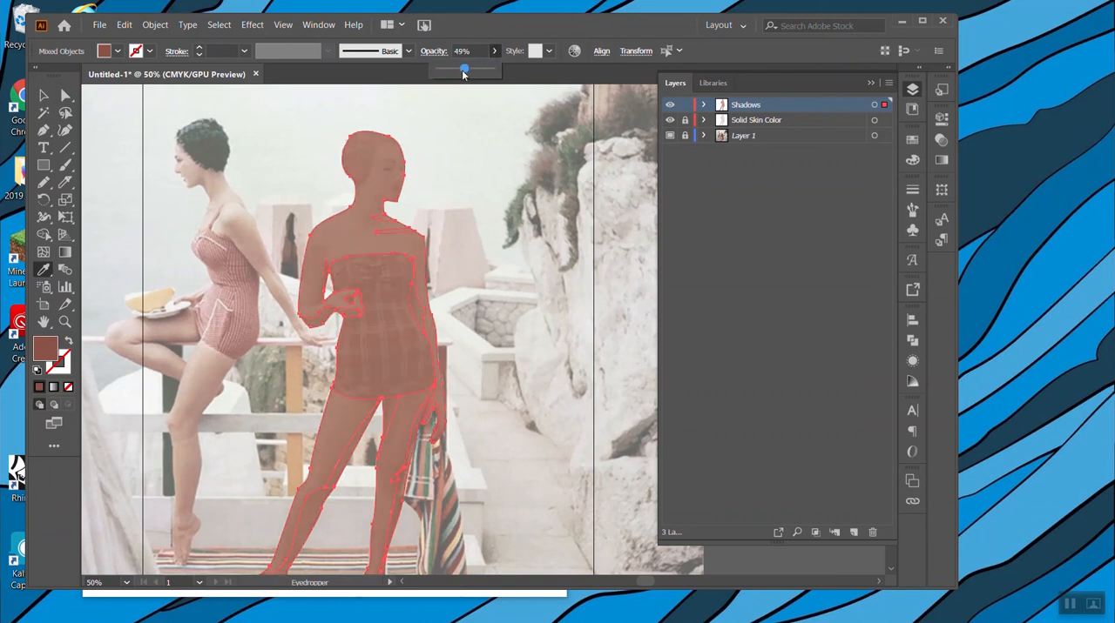
Cut shadow shapes along the standing woman's jawline and around her eye sockets with the Knife.
{"action": "left_click", "coordinate": [42, 95]}
{"action": "left_click", "coordinate": [801, 162]}
{"action": "left_click", "coordinate": [764, 108]}
{"action": "key", "text": "ctrl+equal"}
{"action": "key", "text": "ctrl+equal"}
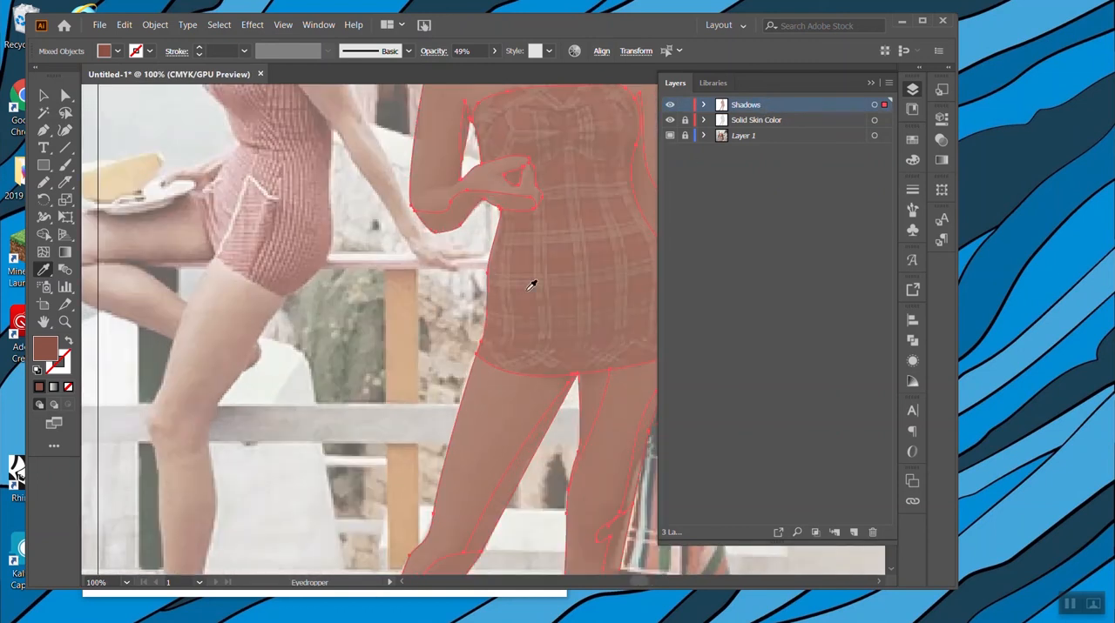
{"action": "scroll", "coordinate": [532, 286], "scroll_direction": "up", "scroll_amount": 5}
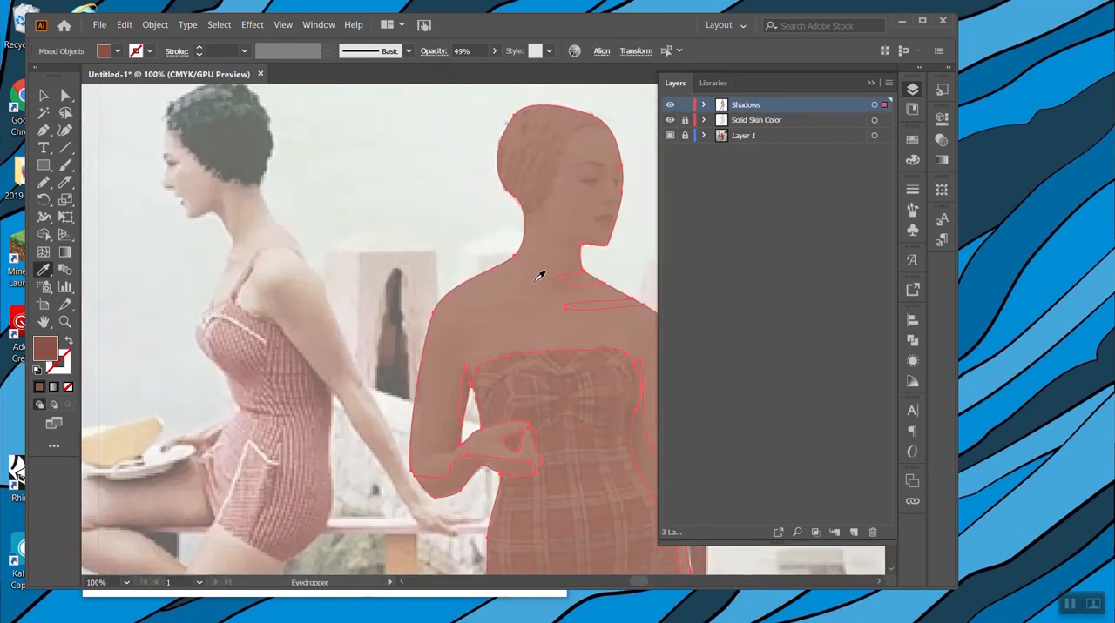
{"action": "left_click", "coordinate": [45, 130]}
{"action": "left_click", "coordinate": [67, 183]}
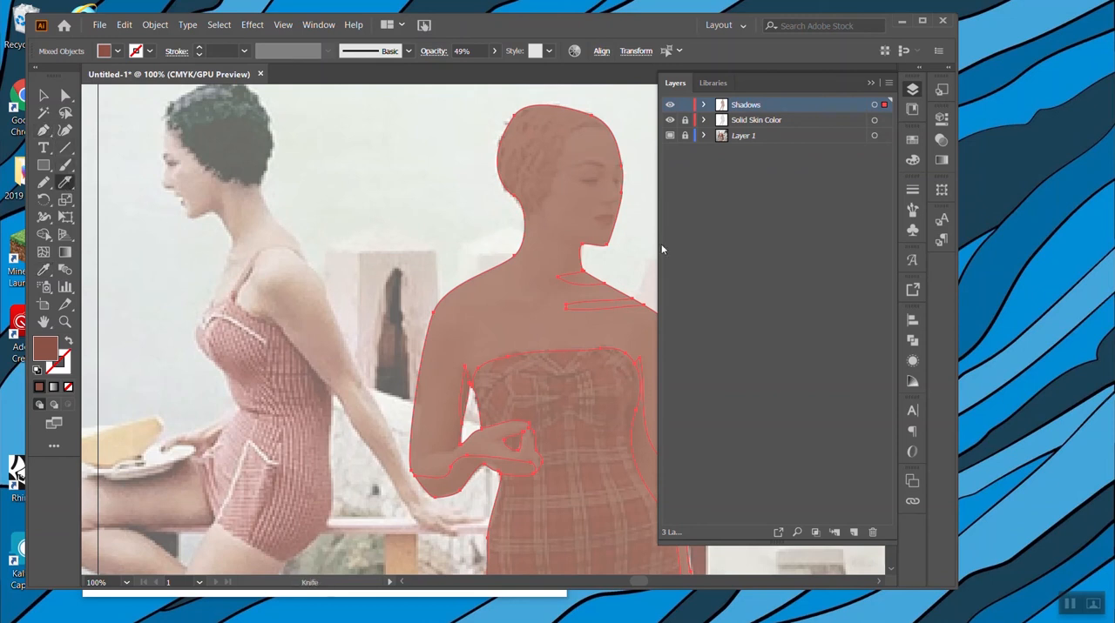
{"action": "mouse_move", "coordinate": [599, 243]}
{"action": "left_mouse_down"}
{"action": "mouse_move", "coordinate": [555, 225]}
{"action": "mouse_move", "coordinate": [621, 269]}
{"action": "mouse_move", "coordinate": [612, 243]}
{"action": "mouse_move", "coordinate": [536, 199]}
{"action": "left_mouse_up"}
{"action": "key", "text": "ctrl+z"}
Try to move the face and upper-body piece away from the figure.
{"action": "left_click", "coordinate": [44, 95]}
{"action": "left_click", "coordinate": [331, 194]}
{"action": "left_click", "coordinate": [588, 214]}
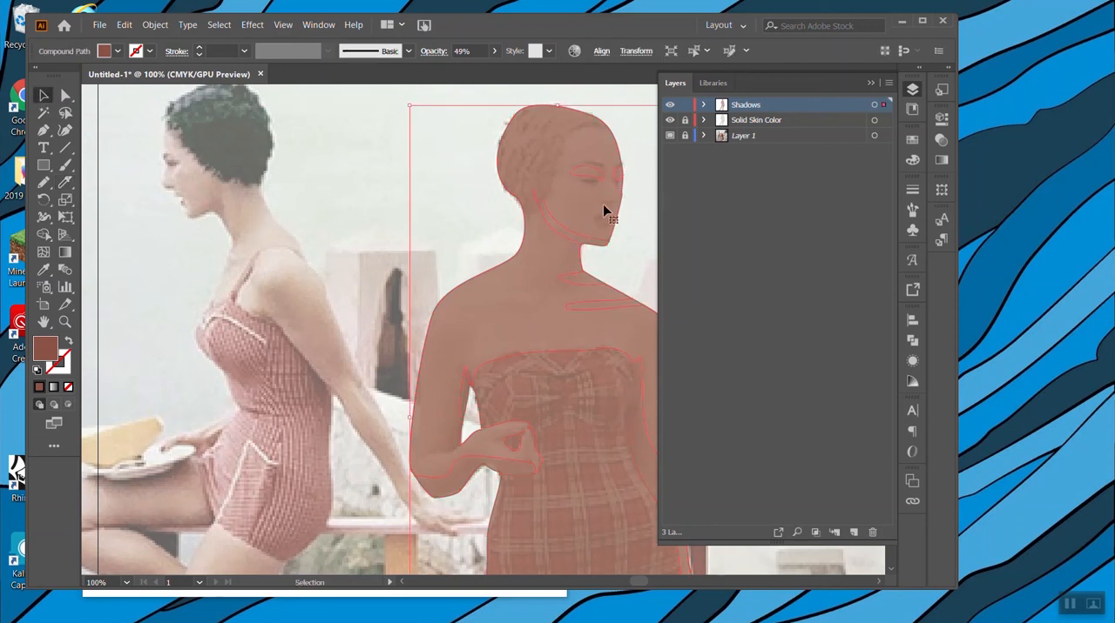
{"action": "scroll", "coordinate": [603, 204], "scroll_direction": "right", "scroll_amount": 4}
{"action": "right_click", "coordinate": [450, 216]}
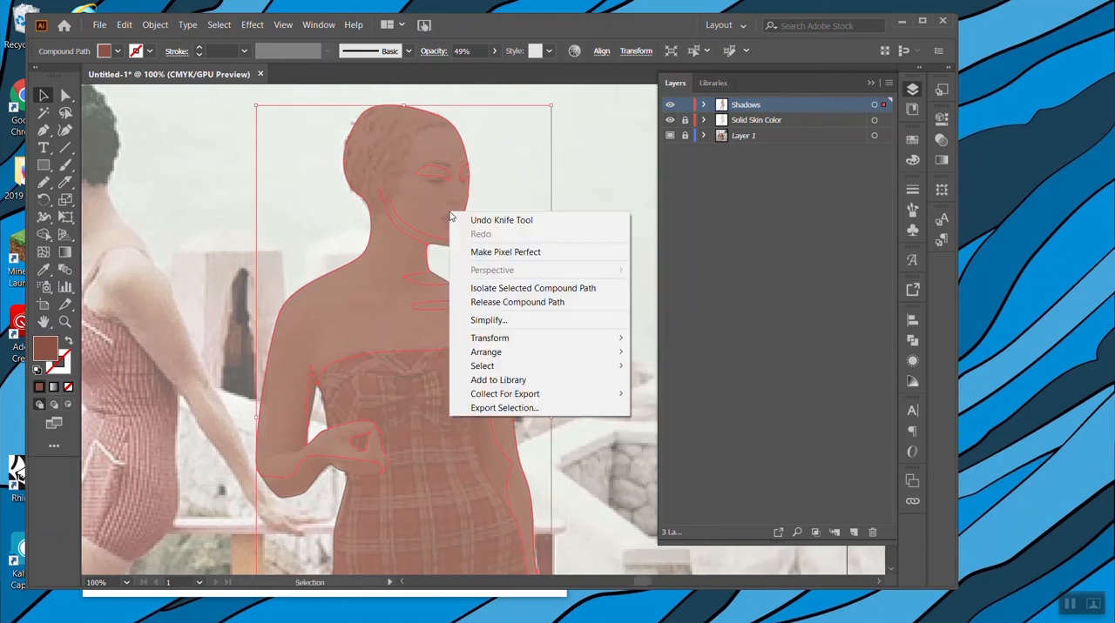
{"action": "left_click", "coordinate": [492, 196]}
{"action": "left_click_drag", "start_coordinate": [445, 197], "coordinate": [582, 217]}
{"action": "key", "text": "ctrl+z"}
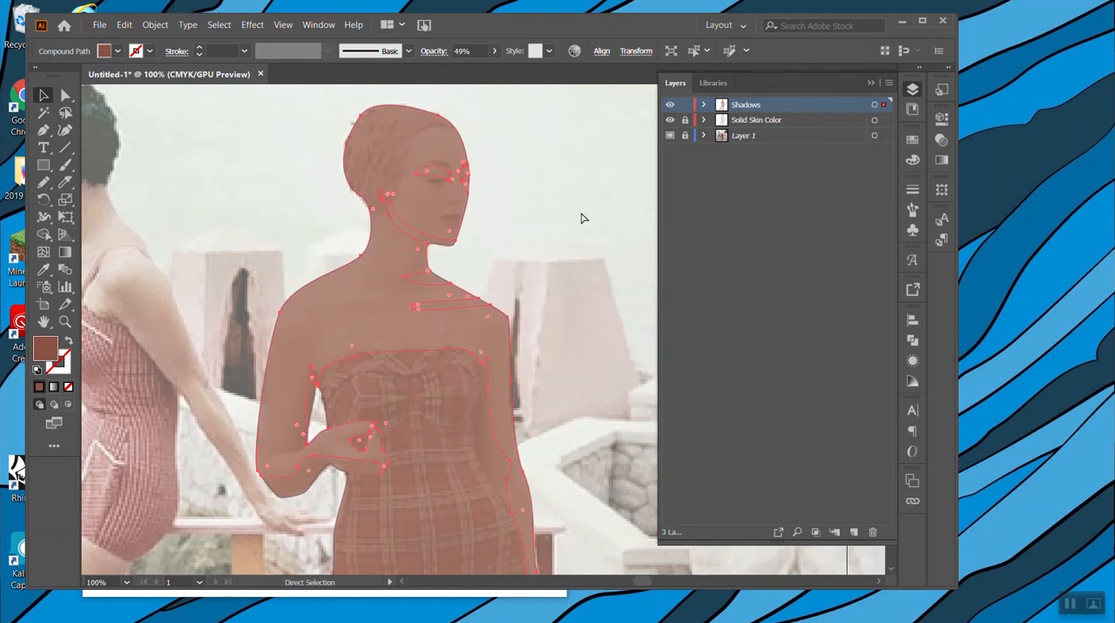
{"action": "key", "text": "ctrl+z"}
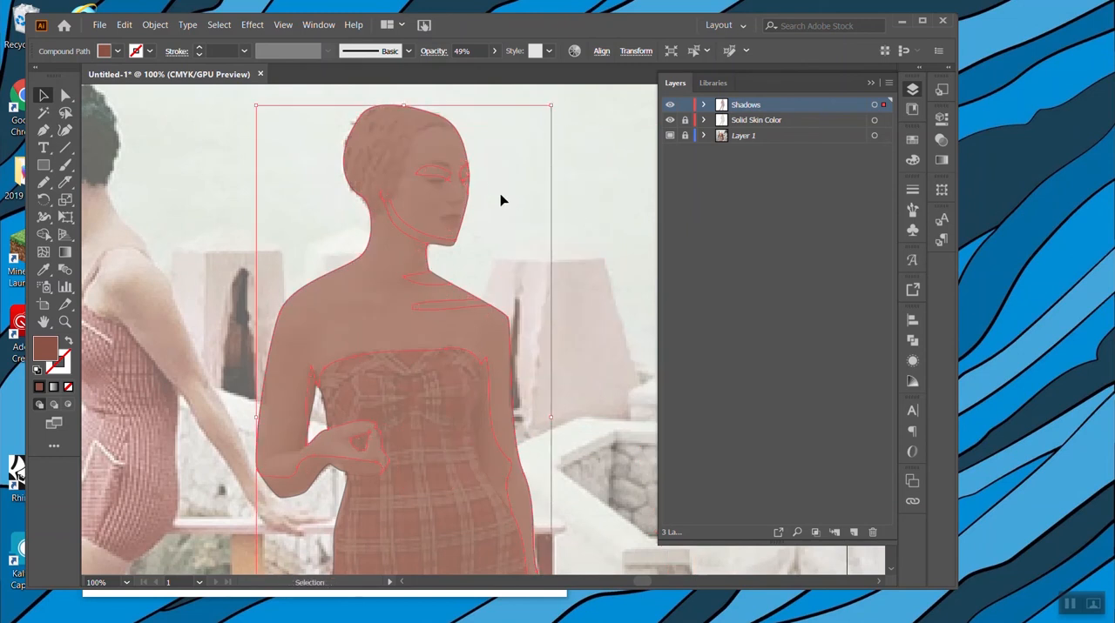
Extend the far eye's shadow cut to the edge of the face with the Knife and deselect the artwork.
{"action": "key", "text": "ctrl+plus"}
{"action": "key", "text": "ctrl+plus"}
{"action": "key", "text": "ctrl+plus"}
{"action": "scroll", "coordinate": [493, 185], "scroll_direction": "up", "scroll_amount": 4}
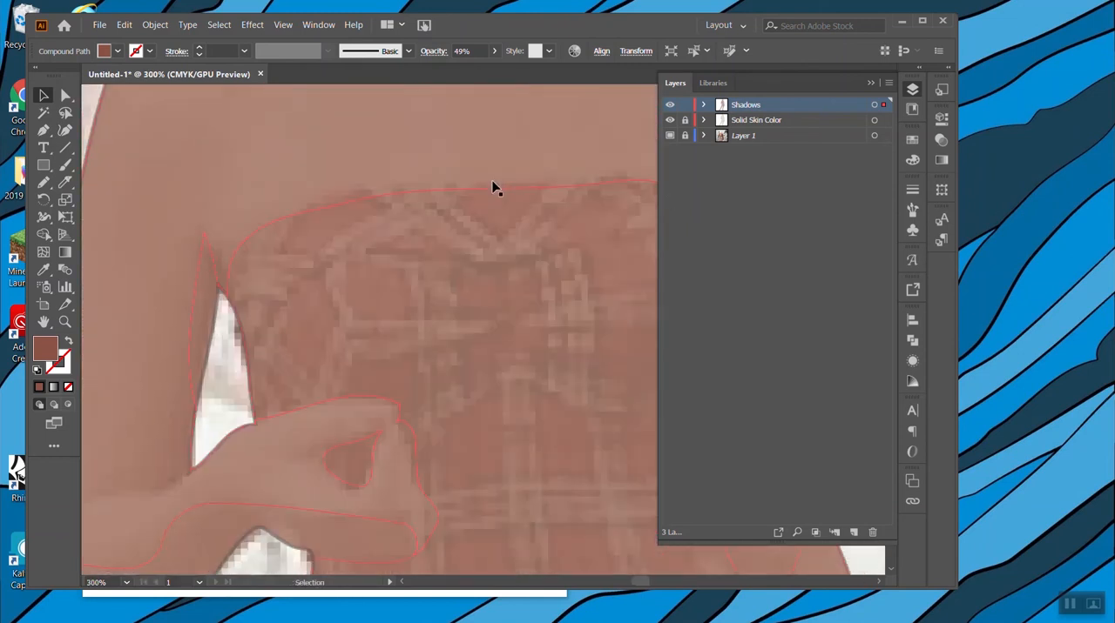
{"action": "scroll", "coordinate": [532, 181], "scroll_direction": "up", "scroll_amount": 5}
{"action": "scroll", "coordinate": [535, 199], "scroll_direction": "right", "scroll_amount": 1}
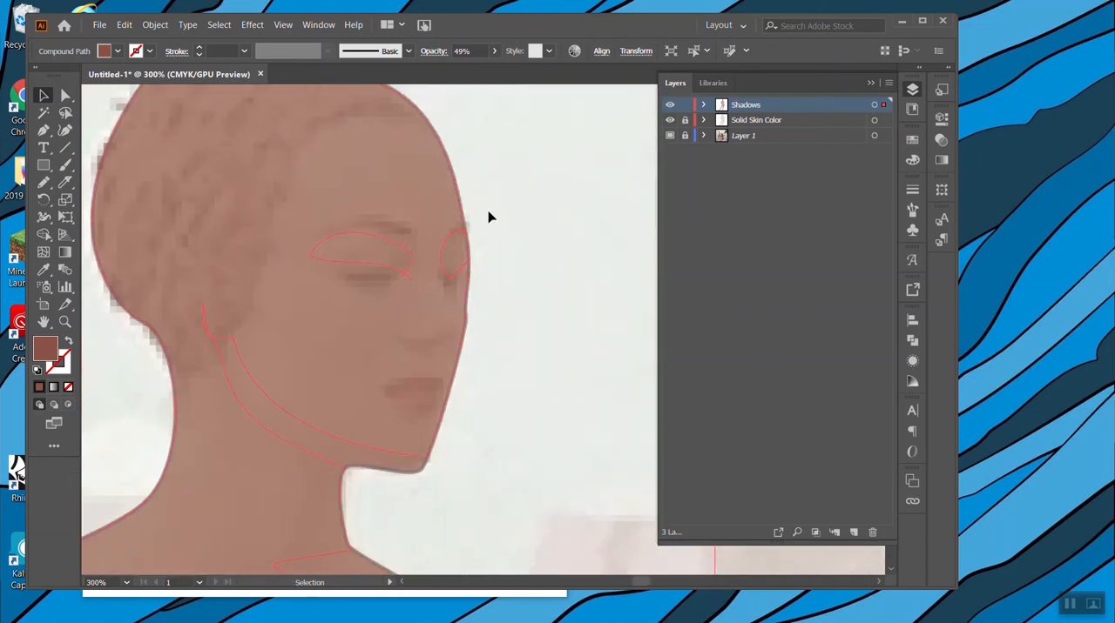
{"action": "left_click", "coordinate": [65, 183]}
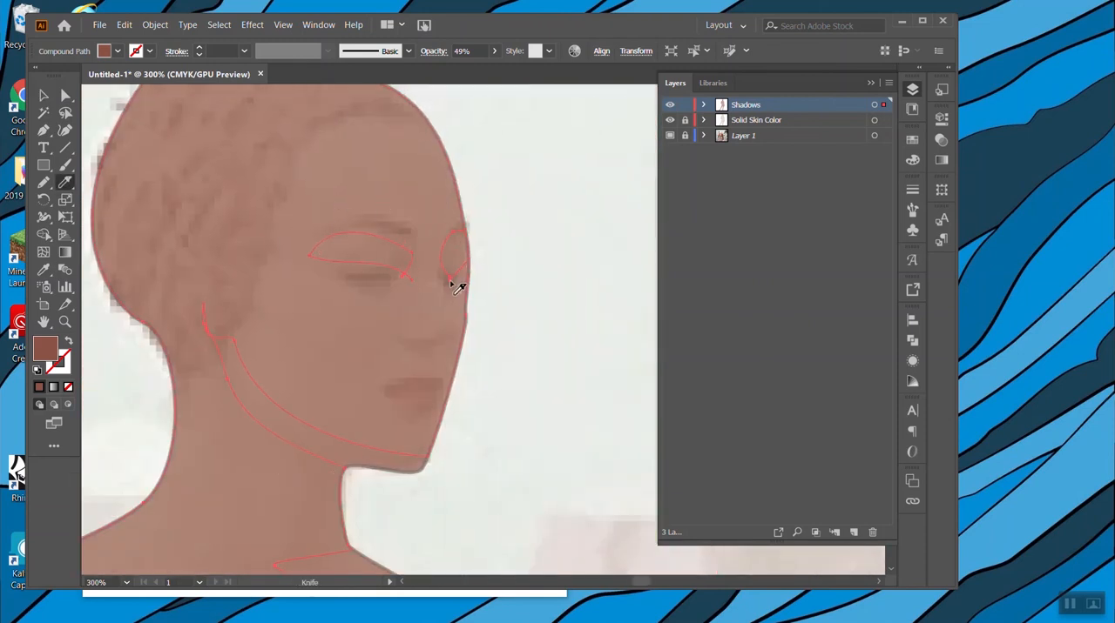
{"action": "left_click_drag", "start_coordinate": [456, 283], "coordinate": [472, 291]}
{"action": "key", "text": "v"}
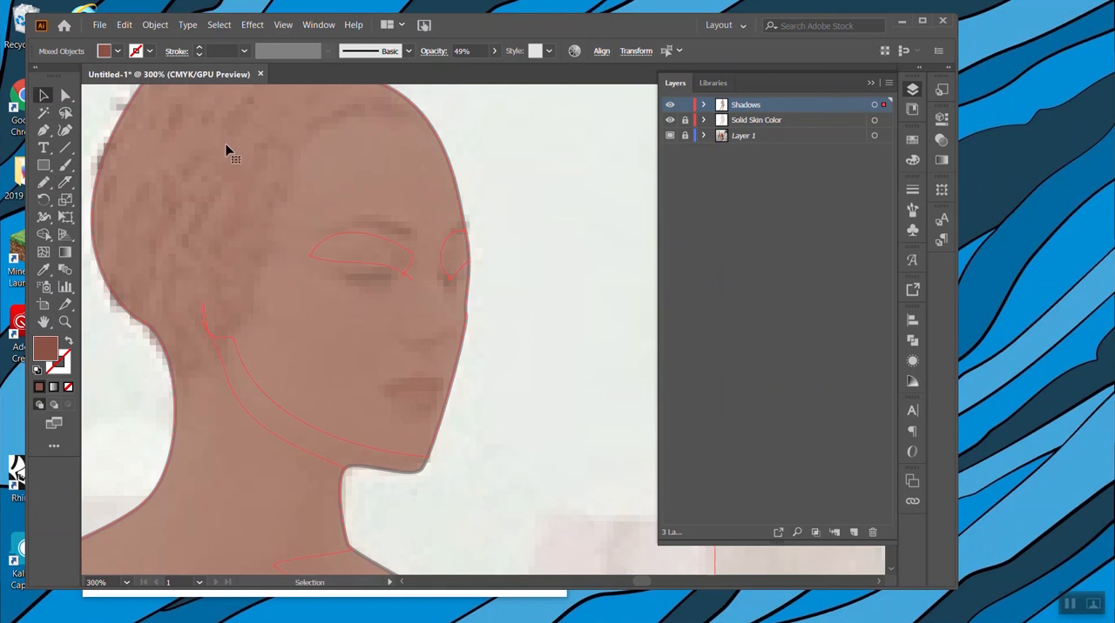
{"action": "left_click", "coordinate": [487, 244]}
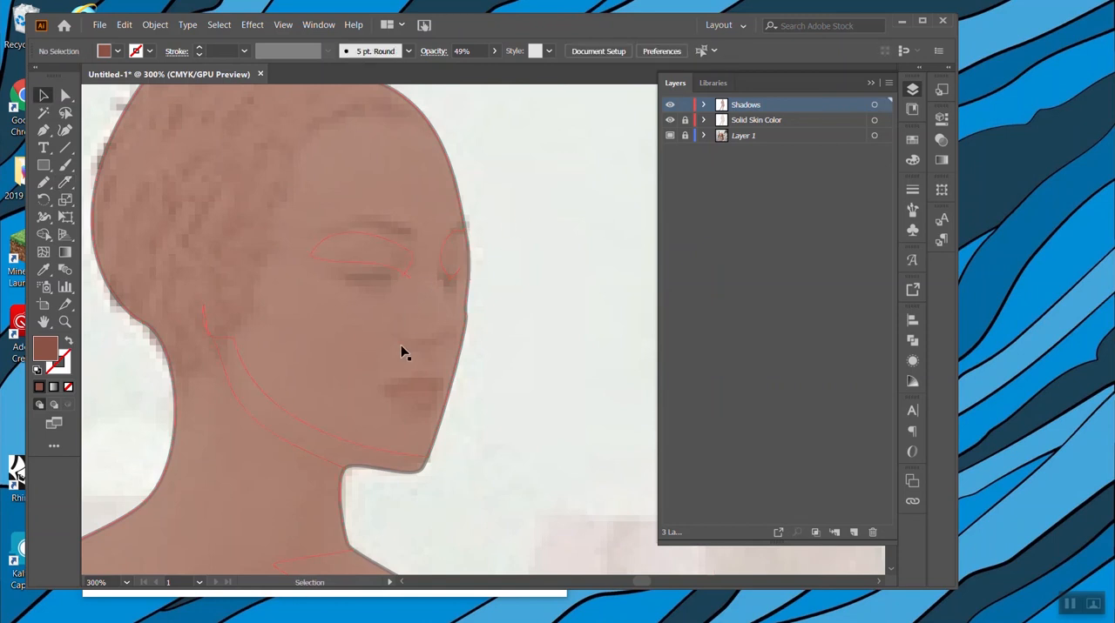
Delete the lit-skin piece covering the face, chest and arms from the Shadows layer.
{"action": "left_click", "coordinate": [393, 380]}
{"action": "key", "text": "ctrl+minus"}
{"action": "key", "text": "ctrl+minus"}
{"action": "key", "text": "ctrl+minus"}
{"action": "key", "text": "ctrl+minus"}
{"action": "key", "text": "ctrl+minus"}
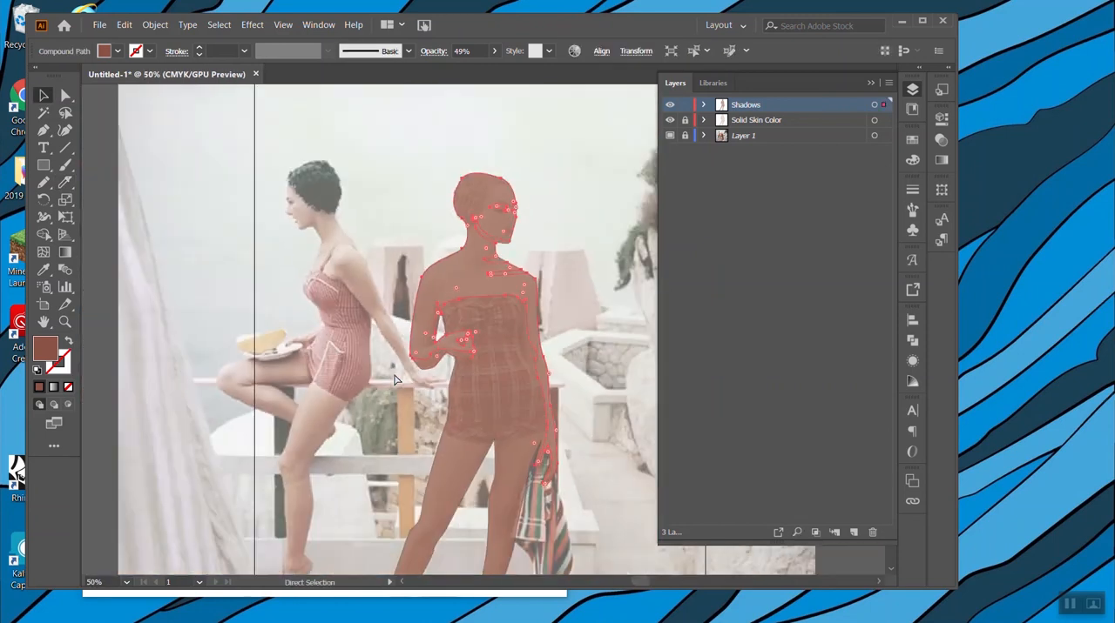
{"action": "scroll", "coordinate": [493, 204], "scroll_direction": "down", "scroll_amount": 2}
{"action": "left_click", "coordinate": [583, 201]}
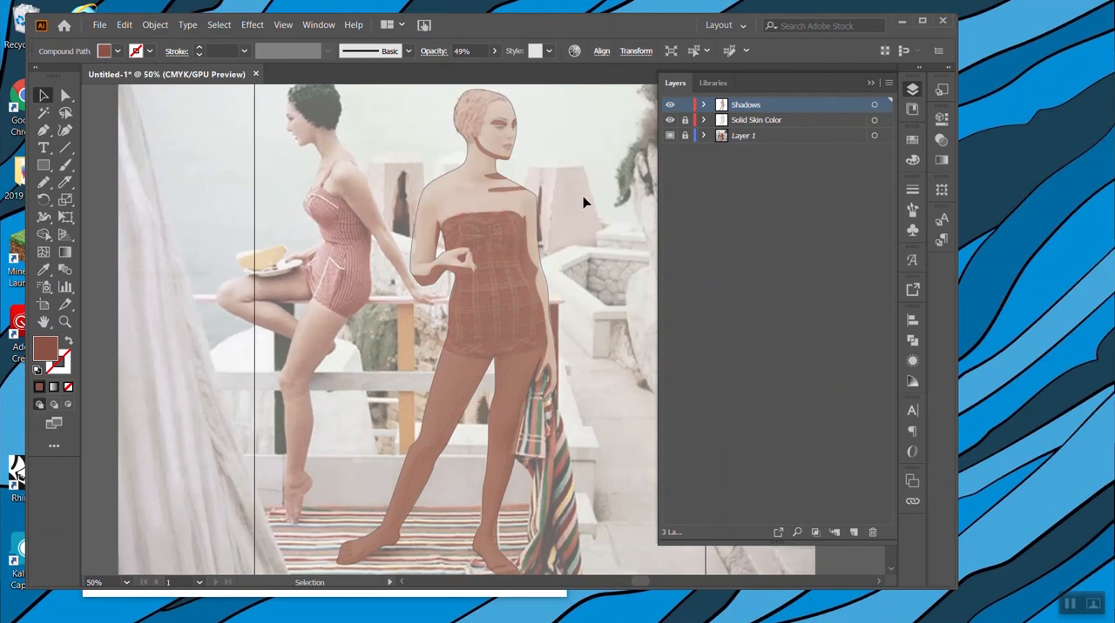
Try deleting the lit pieces of both legs from the Shadows layer and undo both deletions.
{"action": "left_click", "coordinate": [509, 381]}
{"action": "key", "text": "Delete"}
{"action": "left_click", "coordinate": [445, 407]}
{"action": "key", "text": "Delete"}
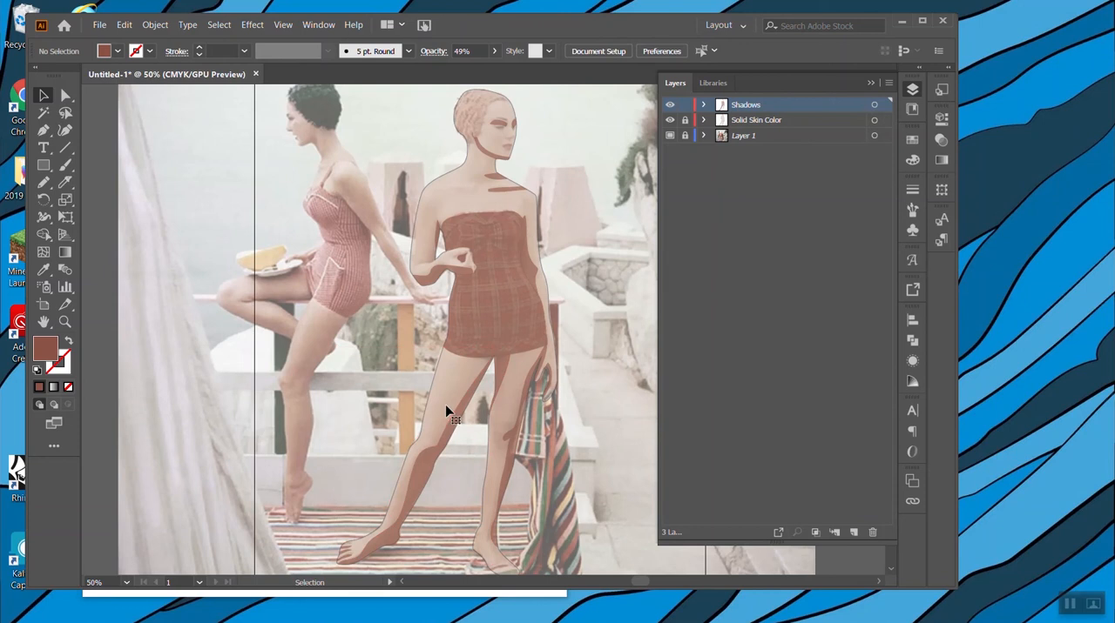
{"action": "scroll", "coordinate": [577, 492], "scroll_direction": "down", "scroll_amount": 1}
{"action": "scroll", "coordinate": [576, 497], "scroll_direction": "right", "scroll_amount": 1}
{"action": "scroll", "coordinate": [573, 498], "scroll_direction": "right", "scroll_amount": 1}
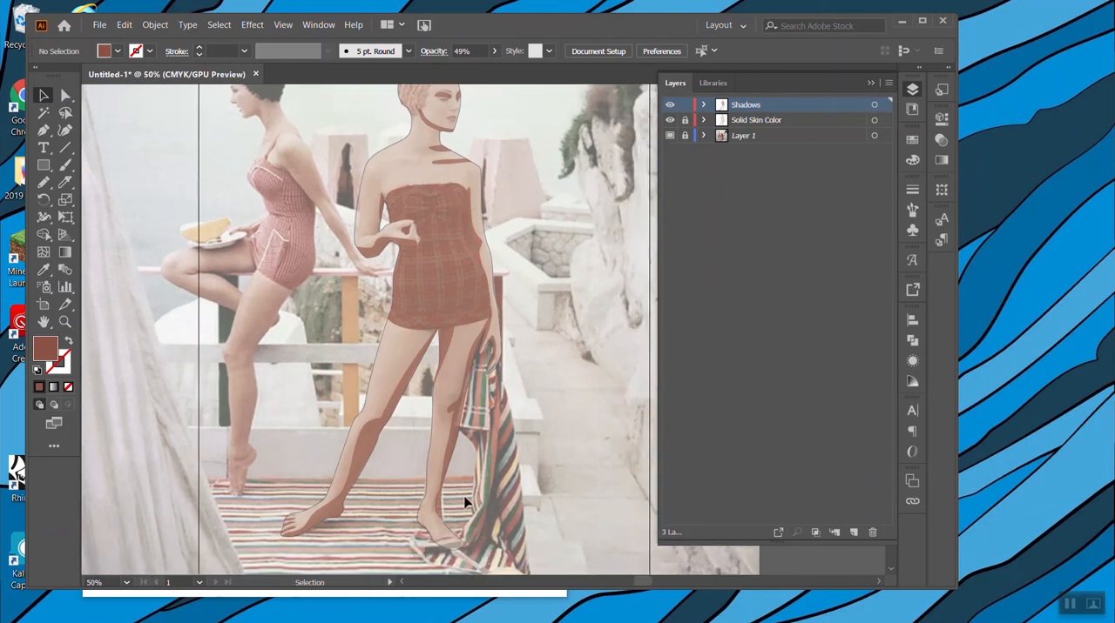
{"action": "key", "text": "ctrl+z"}
{"action": "key", "text": "ctrl+z"}
Cut a shadow edge from the ankle across the outstretched leg's foot with the Knife.
{"action": "scroll", "coordinate": [480, 510], "scroll_direction": "down", "scroll_amount": 2}
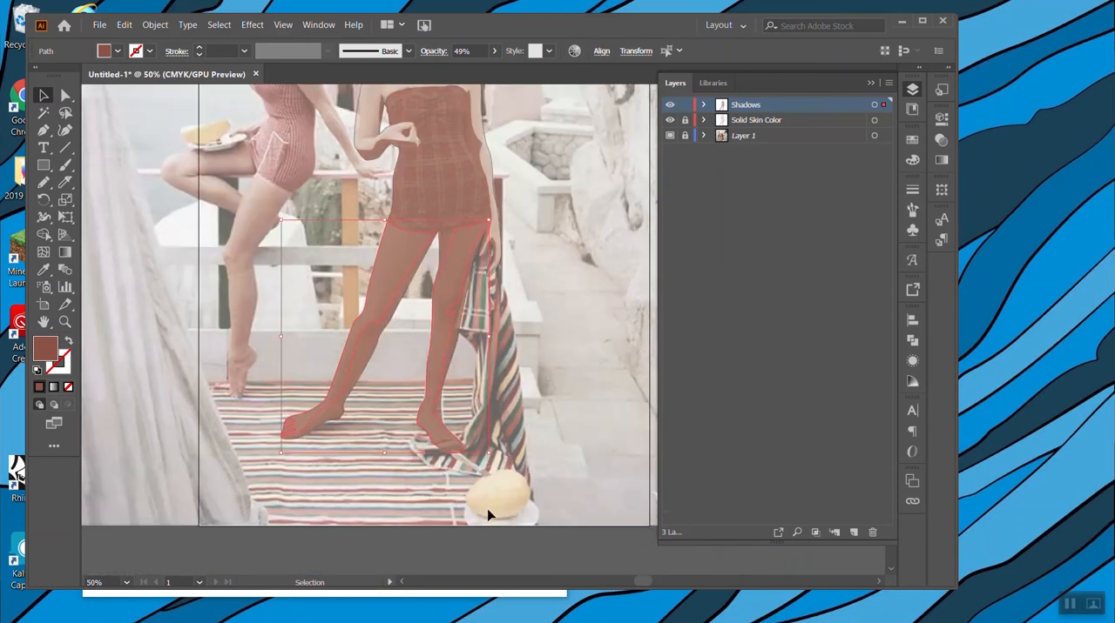
{"action": "key", "text": "ctrl+plus"}
{"action": "key", "text": "ctrl+plus"}
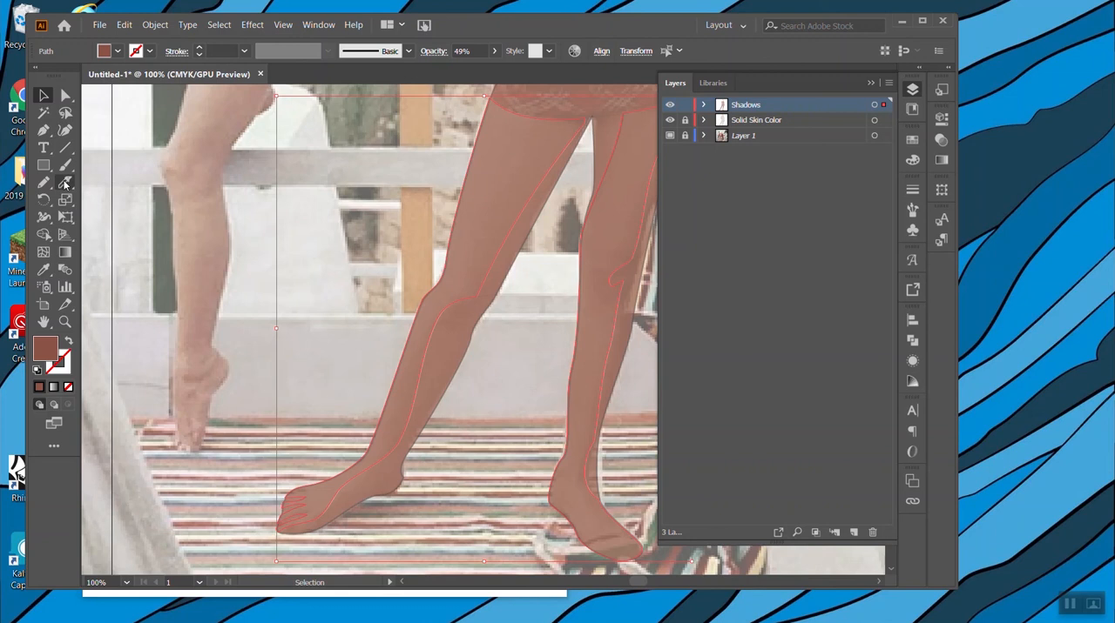
{"action": "left_click", "coordinate": [65, 184]}
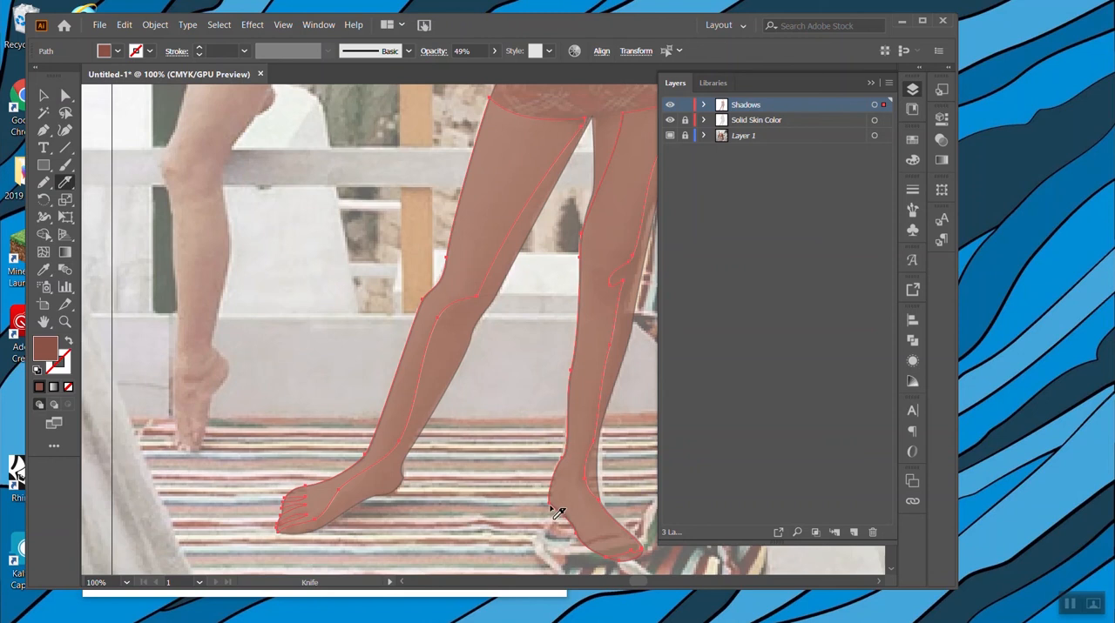
Delete the lit-skin pieces of both legs and feet from the Shadows layer, keeping only their shaded shapes.
{"action": "left_click", "coordinate": [41, 95]}
{"action": "left_click", "coordinate": [432, 415]}
{"action": "left_click", "coordinate": [624, 503]}
{"action": "left_click", "coordinate": [578, 500]}
{"action": "key", "text": "Delete"}
{"action": "left_click", "coordinate": [398, 424]}
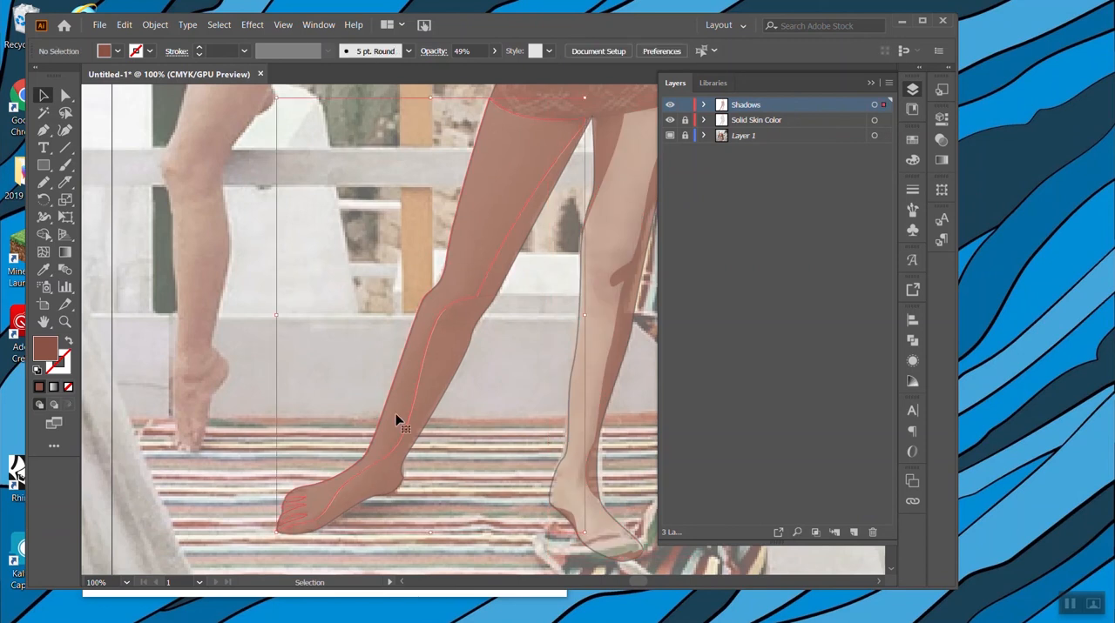
{"action": "key", "text": "Delete"}
{"action": "key", "text": "ctrl+minus"}
{"action": "key", "text": "ctrl+minus"}
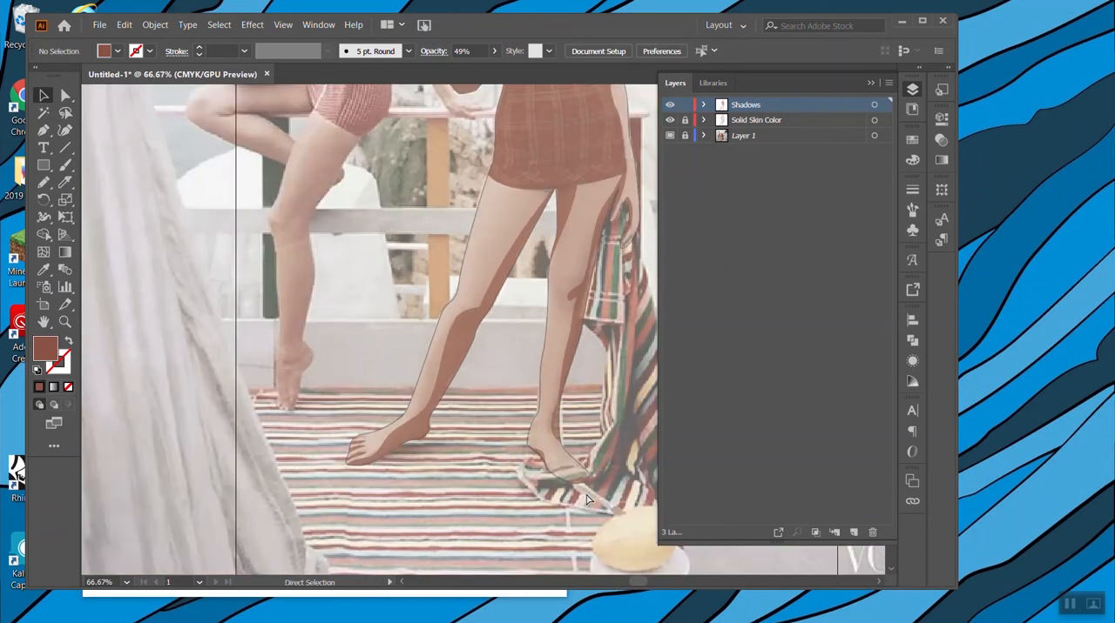
{"action": "scroll", "coordinate": [568, 366], "scroll_direction": "up", "scroll_amount": 5}
{"action": "scroll", "coordinate": [514, 318], "scroll_direction": "right", "scroll_amount": 3}
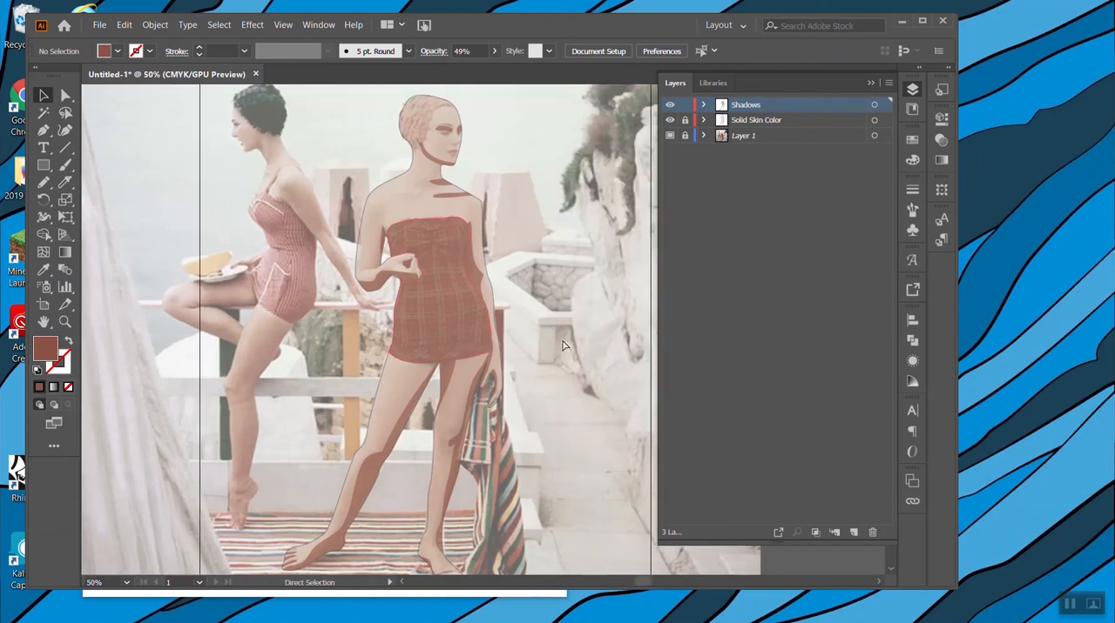
{"action": "left_click", "coordinate": [430, 319]}
{"action": "left_click", "coordinate": [911, 140]}
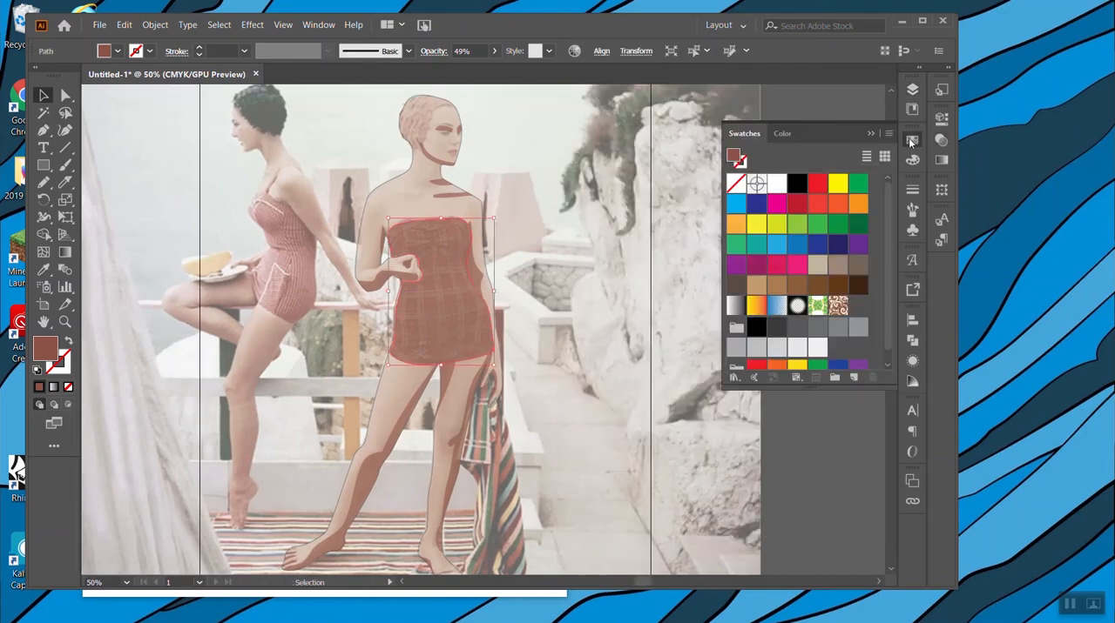
{"action": "left_click", "coordinate": [912, 140]}
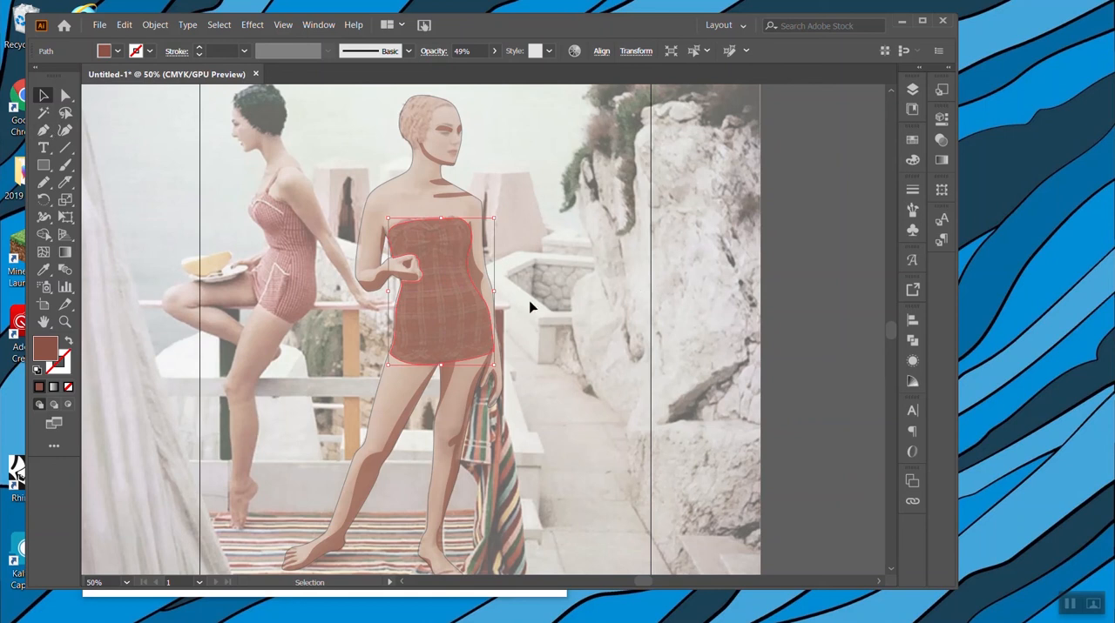
Deselect the swimsuit and paste the copied denim texture image into the document.
{"action": "mouse_move", "coordinate": [68, 616]}
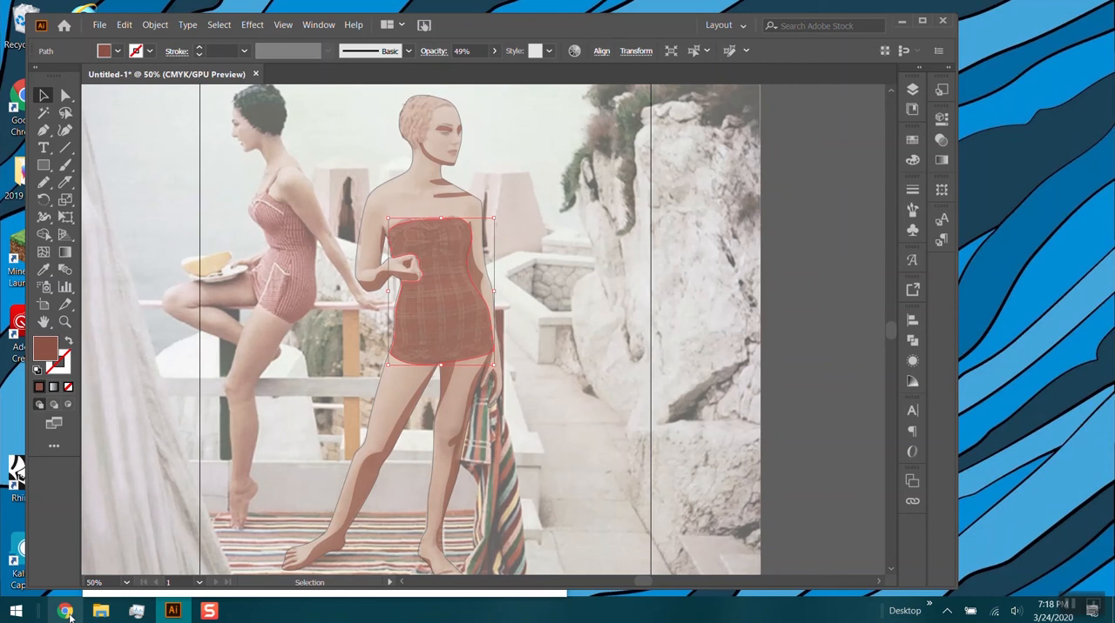
{"action": "left_click", "coordinate": [703, 266]}
{"action": "key", "text": "a"}
{"action": "key", "text": "v"}
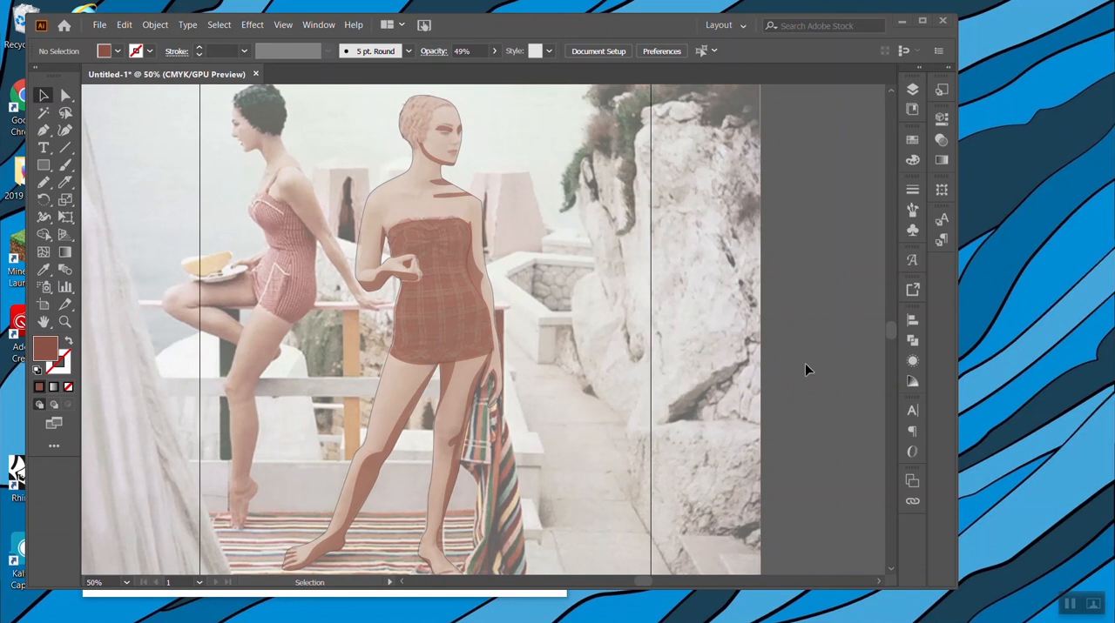
{"action": "key", "text": "a"}
{"action": "key", "text": "ctrl+v"}
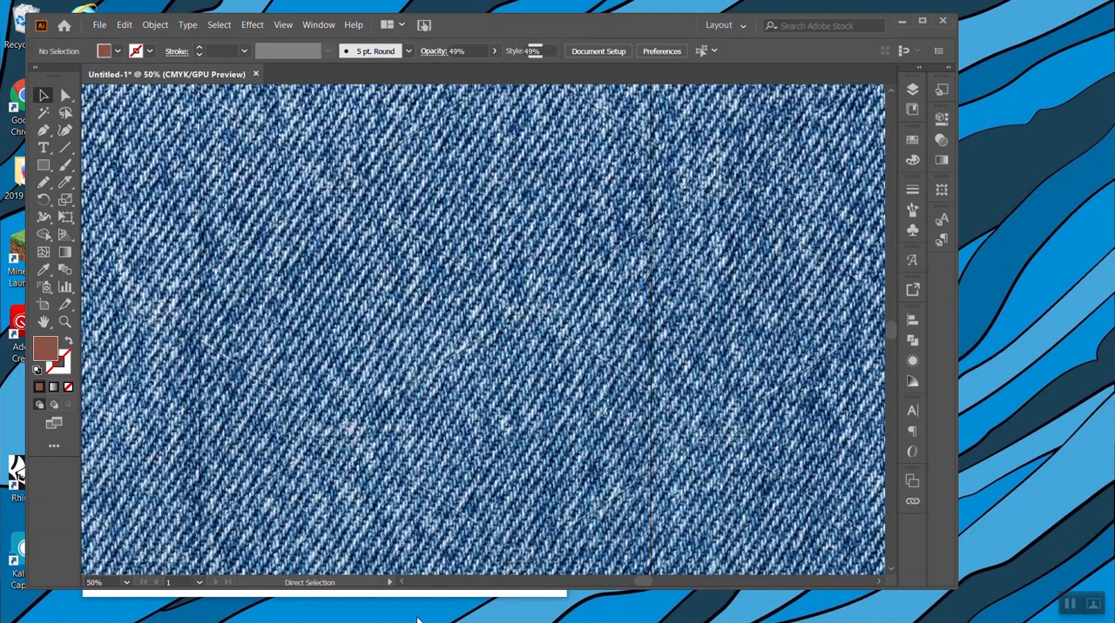
Scale the denim image down to about 6.2 in square and place it beside the standing woman.
{"action": "key", "text": "ctrl+minus"}
{"action": "key", "text": "ctrl+minus"}
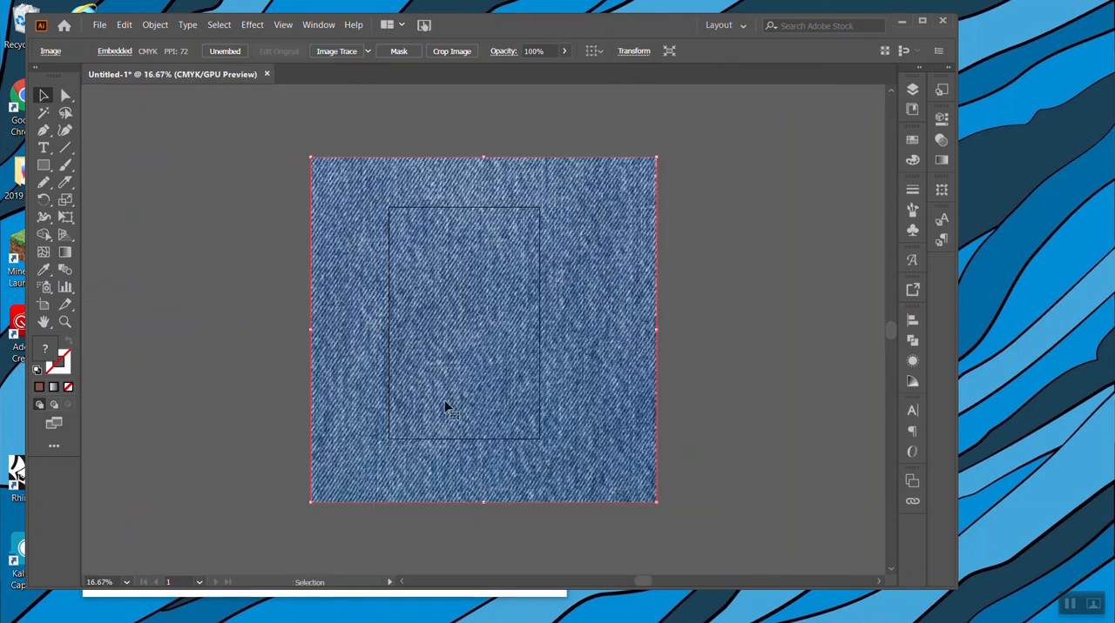
{"action": "left_click_drag", "start_coordinate": [654, 158], "coordinate": [398, 418]}
{"action": "left_click_drag", "start_coordinate": [356, 462], "coordinate": [543, 346]}
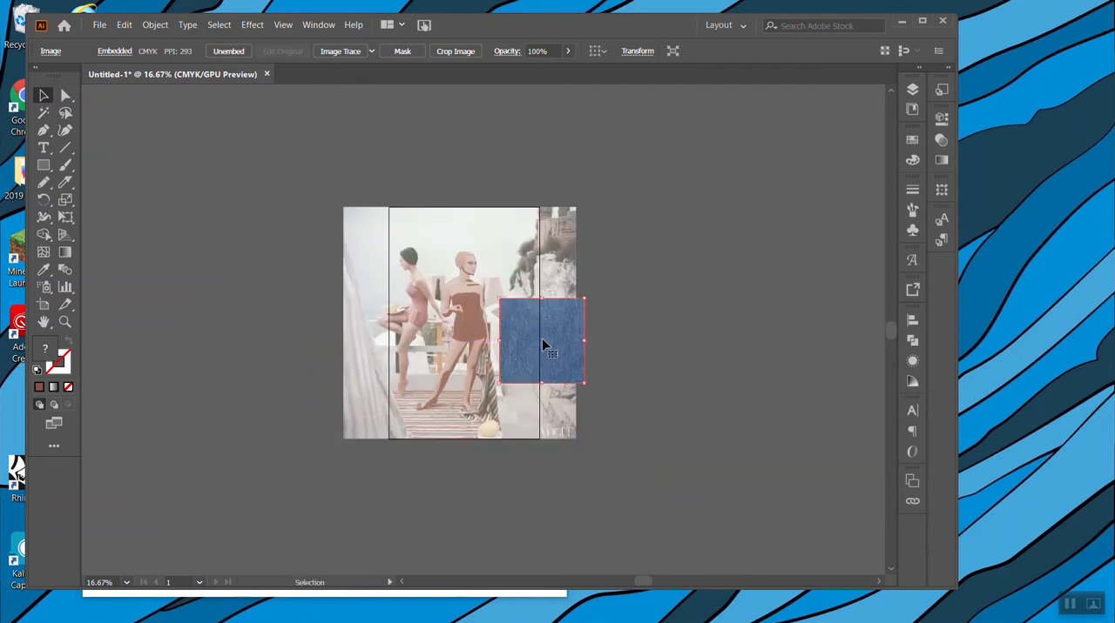
Make a new pattern swatch from the denim image and accept the notice to enter pattern editing.
{"action": "key", "text": "ctrl+plus"}
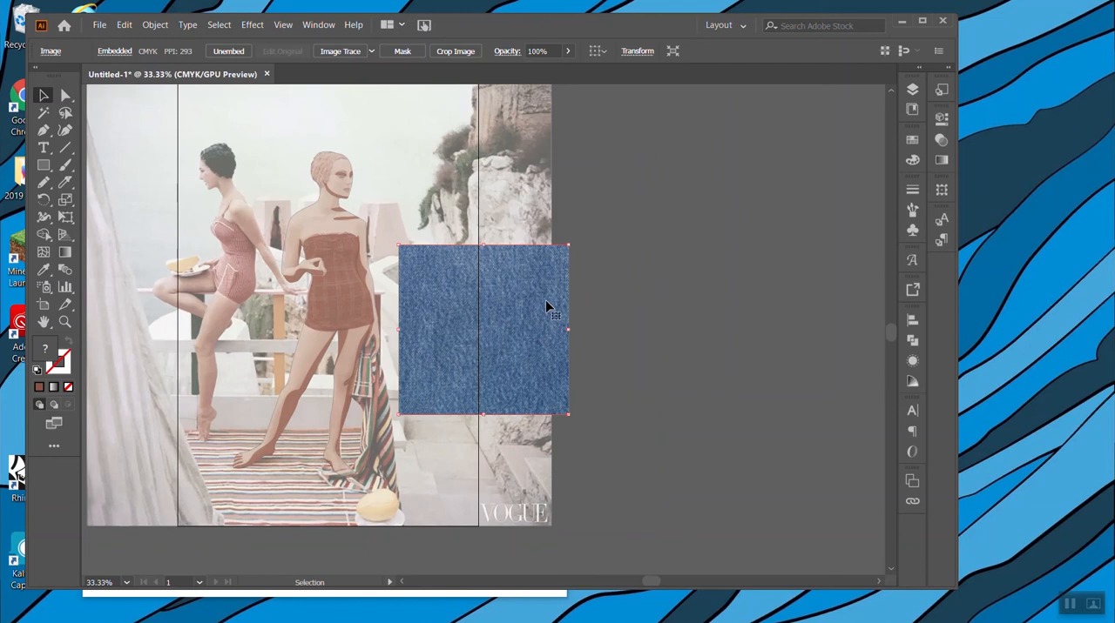
{"action": "left_click", "coordinate": [133, 28]}
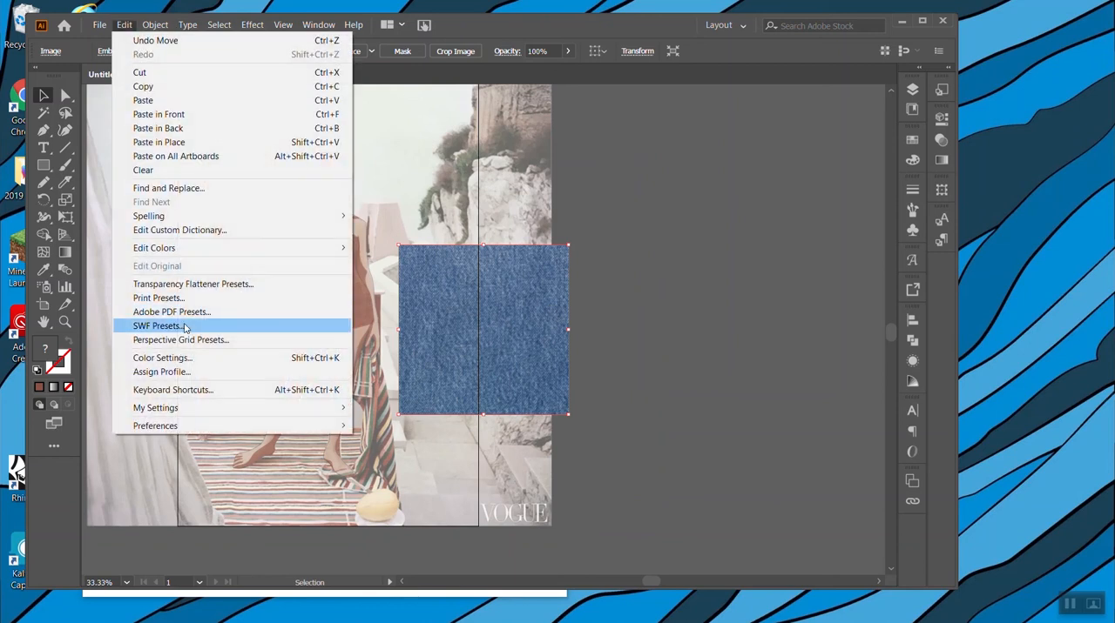
{"action": "mouse_move", "coordinate": [143, 26]}
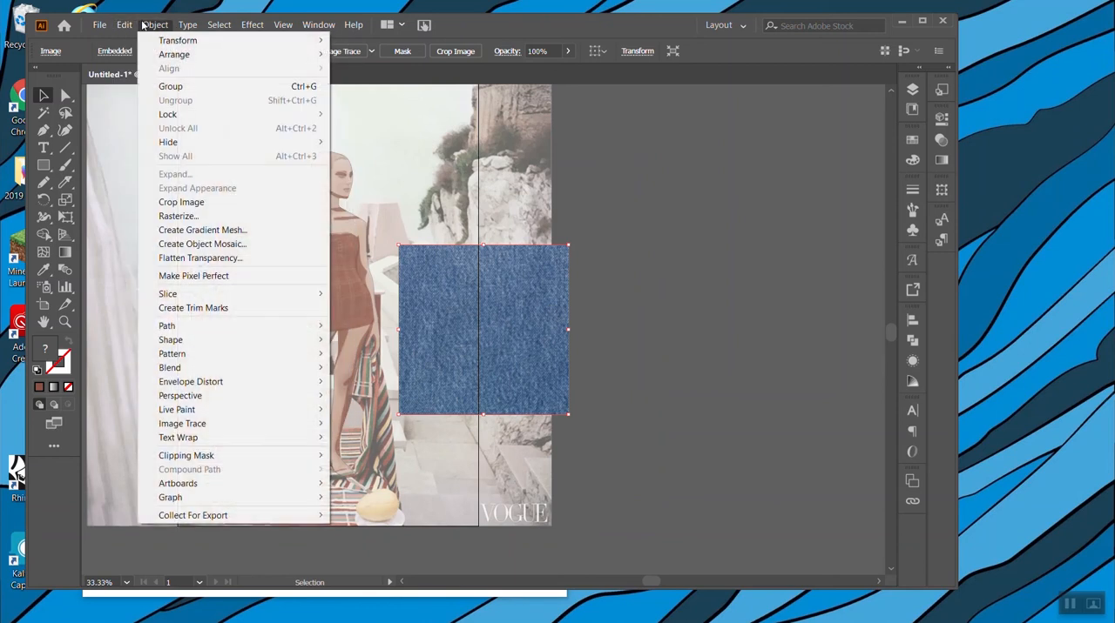
{"action": "mouse_move", "coordinate": [206, 354]}
{"action": "left_click", "coordinate": [366, 353]}
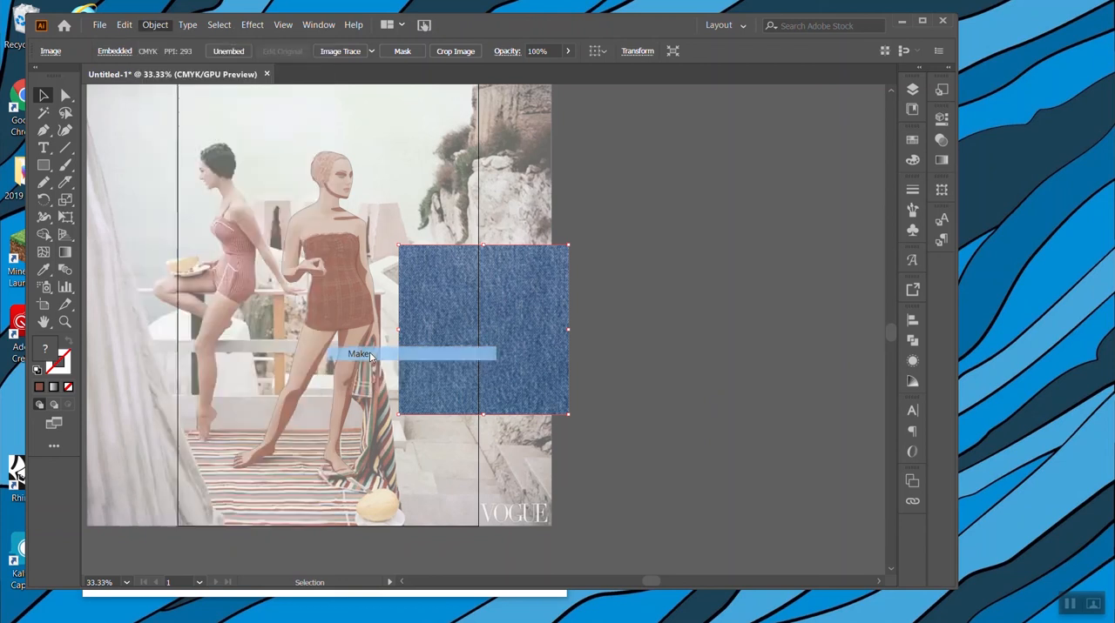
{"action": "left_click", "coordinate": [639, 338]}
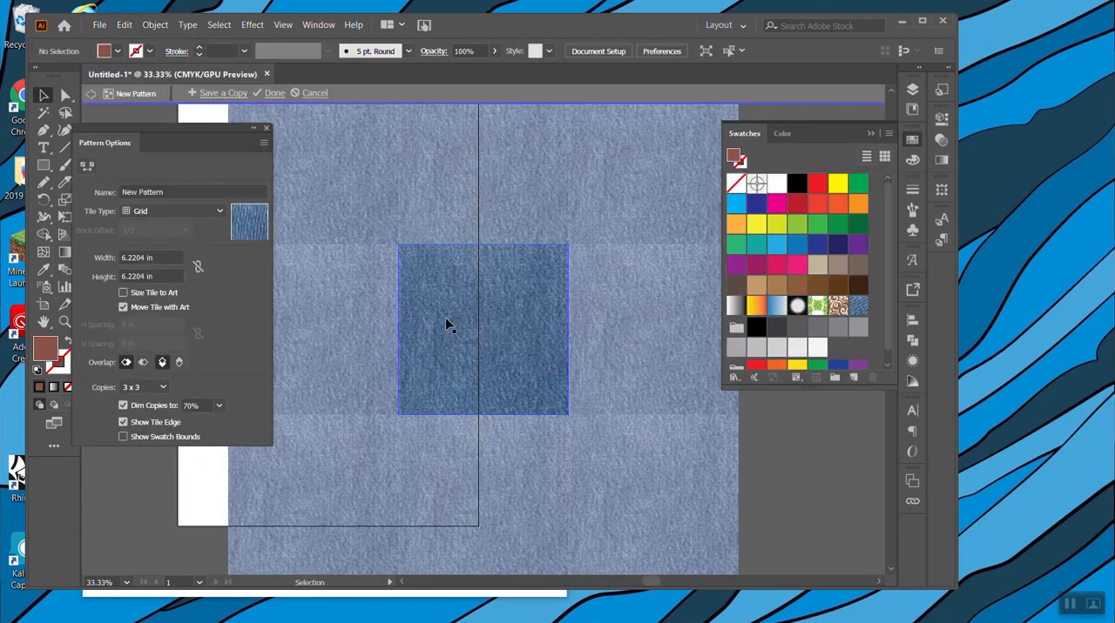
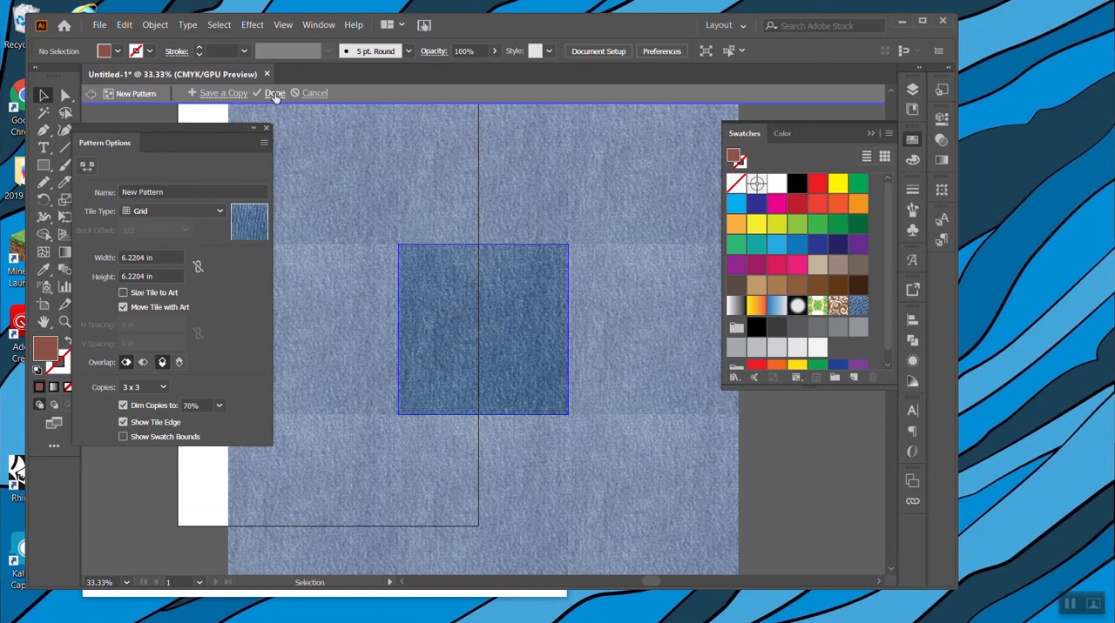
Finish editing the denim pattern and delete the pasted denim image from the canvas.
{"action": "left_click", "coordinate": [274, 93]}
{"action": "left_click", "coordinate": [488, 331]}
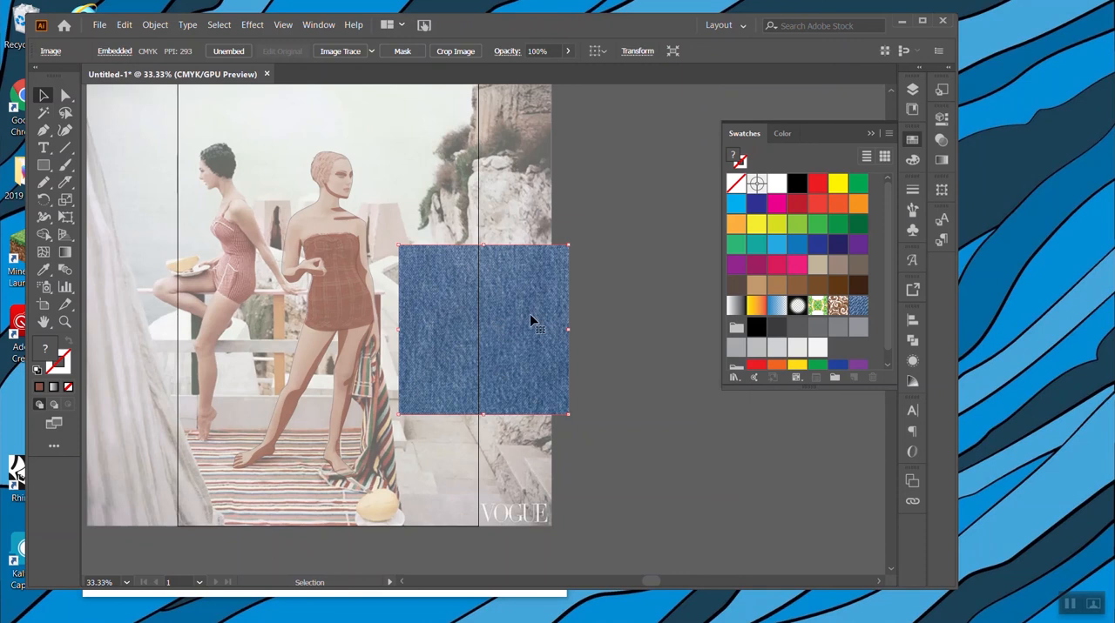
{"action": "key", "text": "Delete"}
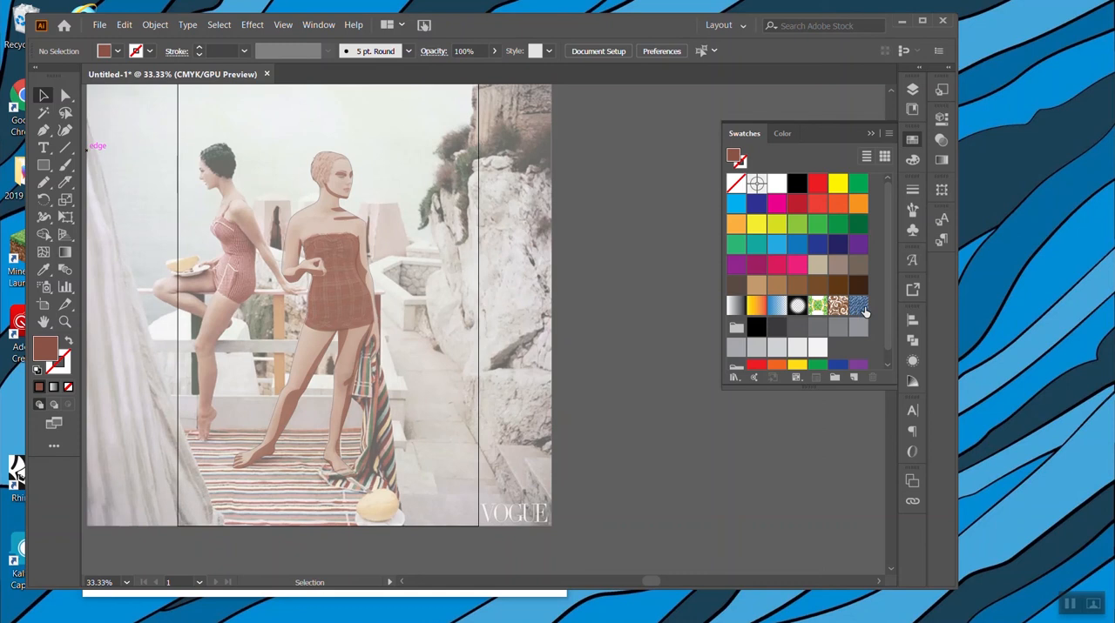
Fill the standing woman's swimsuit shape with the new denim pattern swatch and deselect it.
{"action": "left_click", "coordinate": [357, 314]}
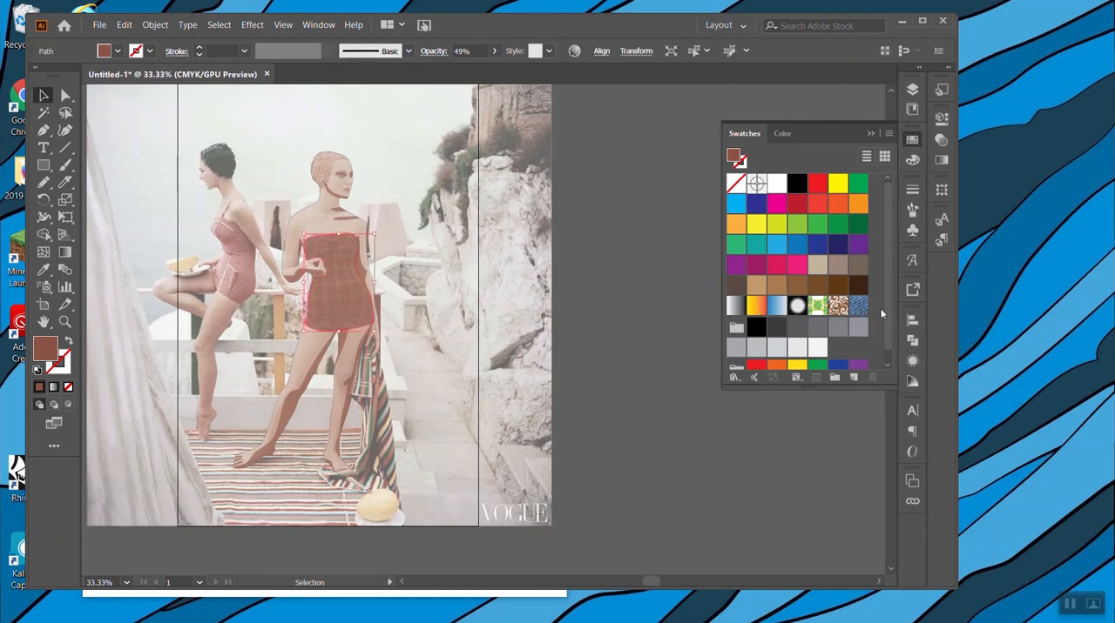
{"action": "left_click", "coordinate": [859, 306]}
{"action": "left_click", "coordinate": [611, 223]}
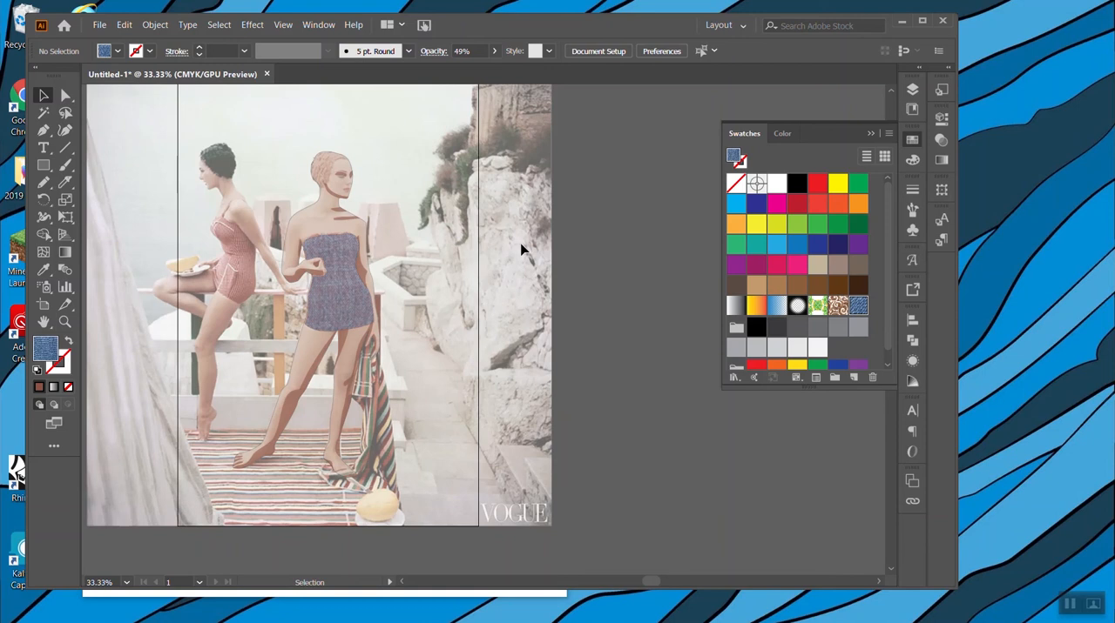
{"action": "key", "text": "ctrl+plus"}
{"action": "scroll", "coordinate": [580, 274], "scroll_direction": "left", "scroll_amount": 2}
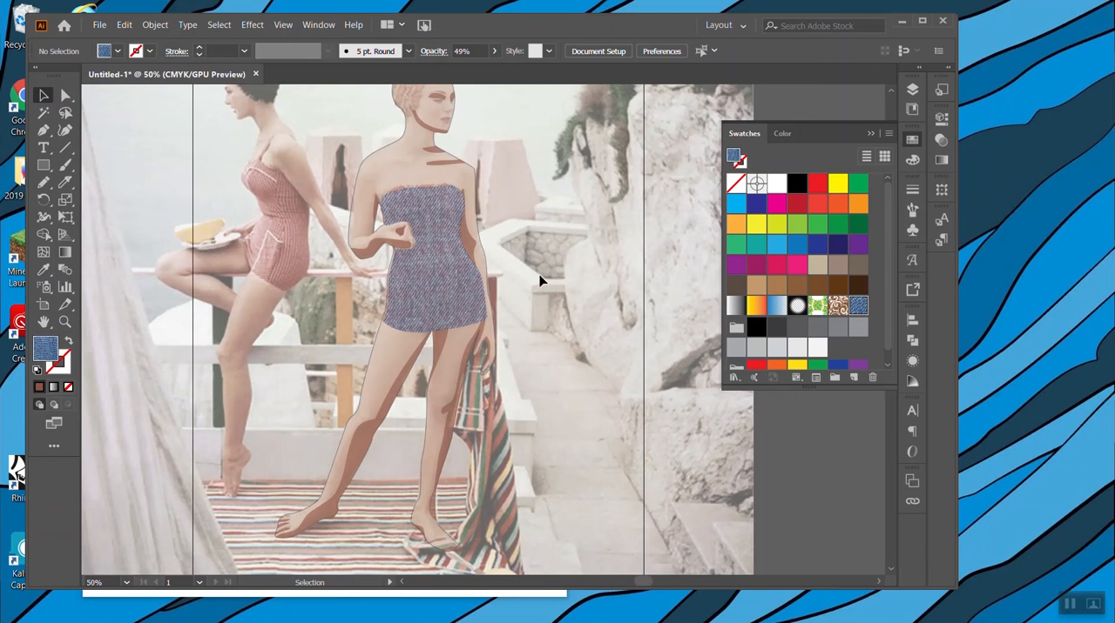
Create a new layer above Solid Skin Color, move the denim swimsuit onto it, and check it by toggling the layer's visibility.
{"action": "left_click", "coordinate": [912, 89]}
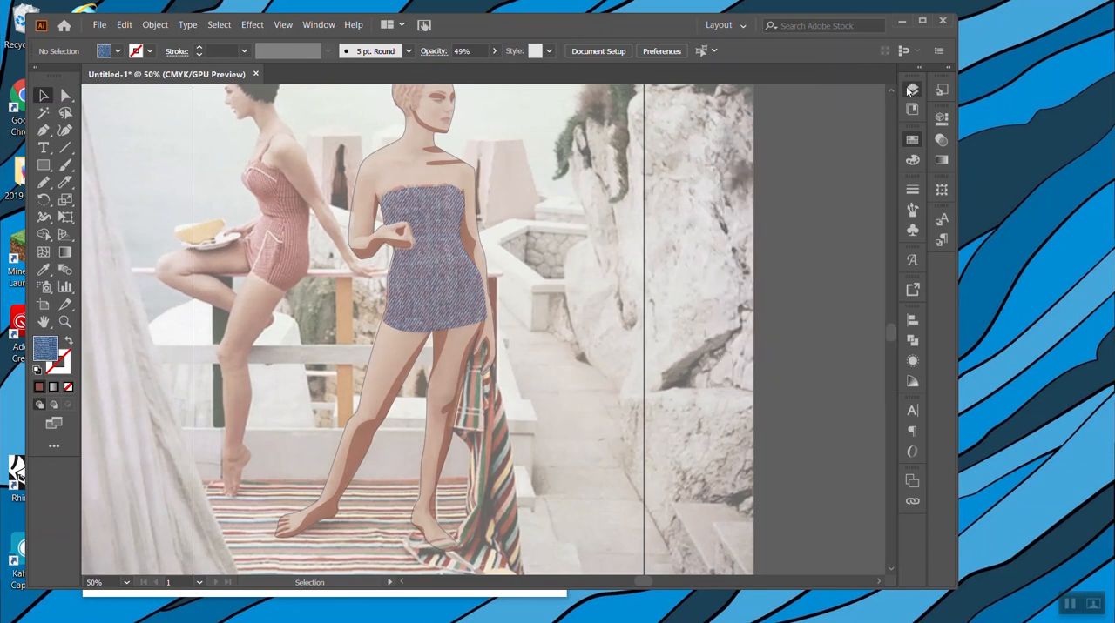
{"action": "left_click", "coordinate": [781, 121]}
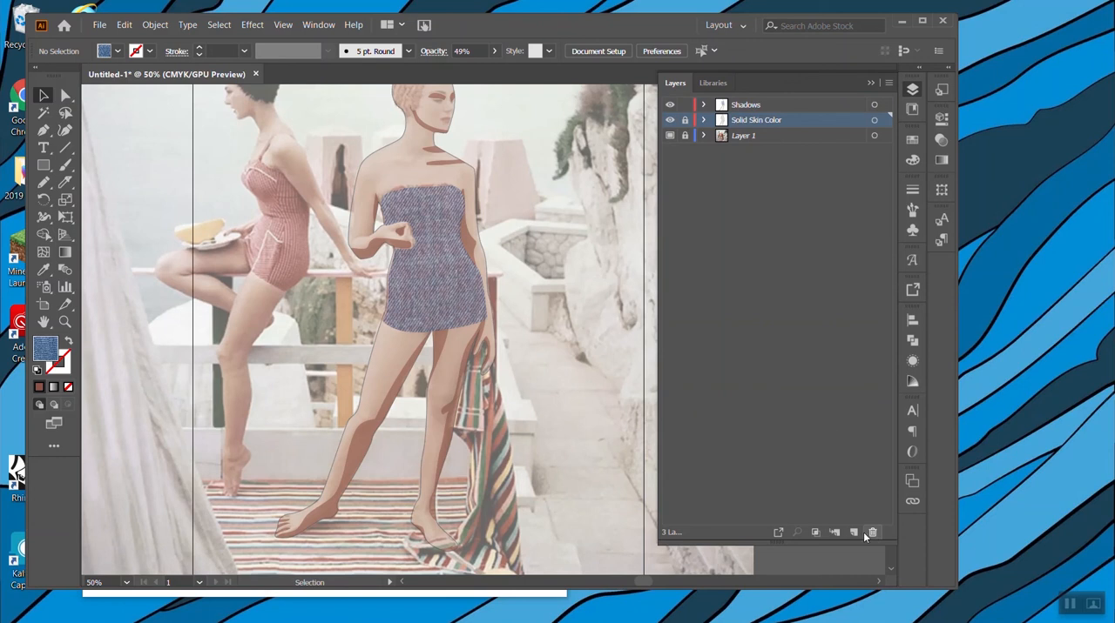
{"action": "left_click", "coordinate": [854, 532]}
{"action": "left_click", "coordinate": [468, 237]}
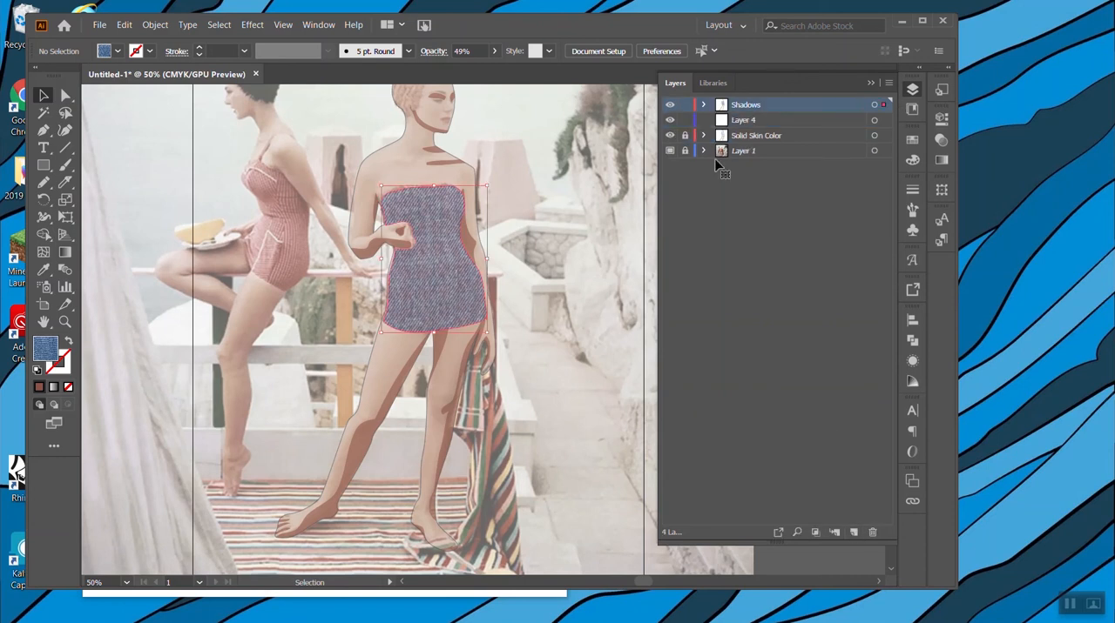
{"action": "left_click_drag", "start_coordinate": [883, 111], "coordinate": [882, 120]}
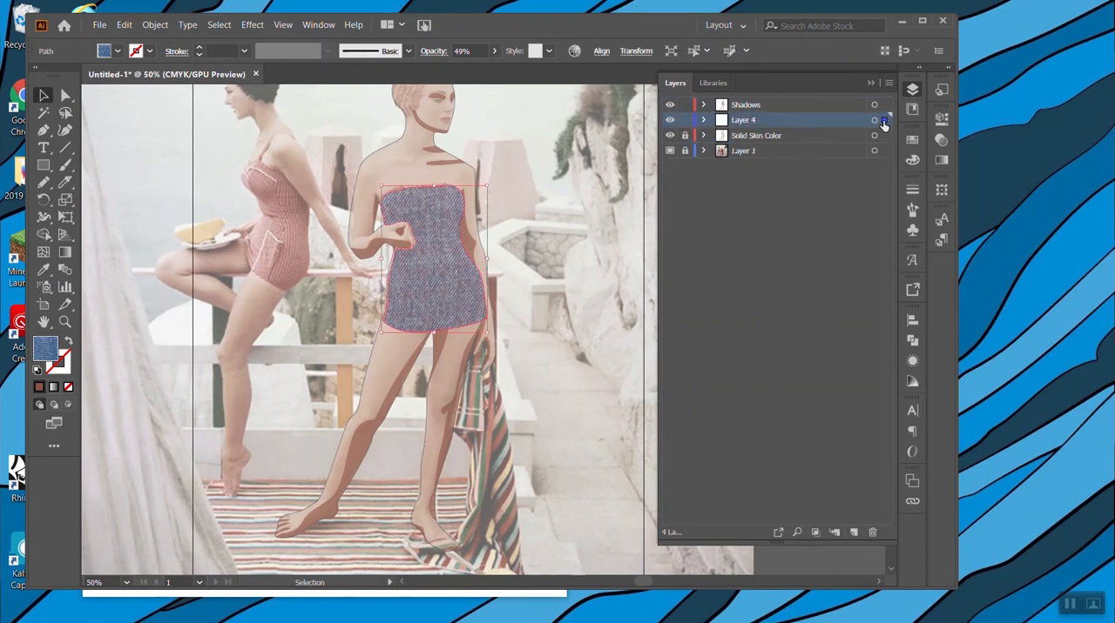
{"action": "left_click", "coordinate": [570, 210]}
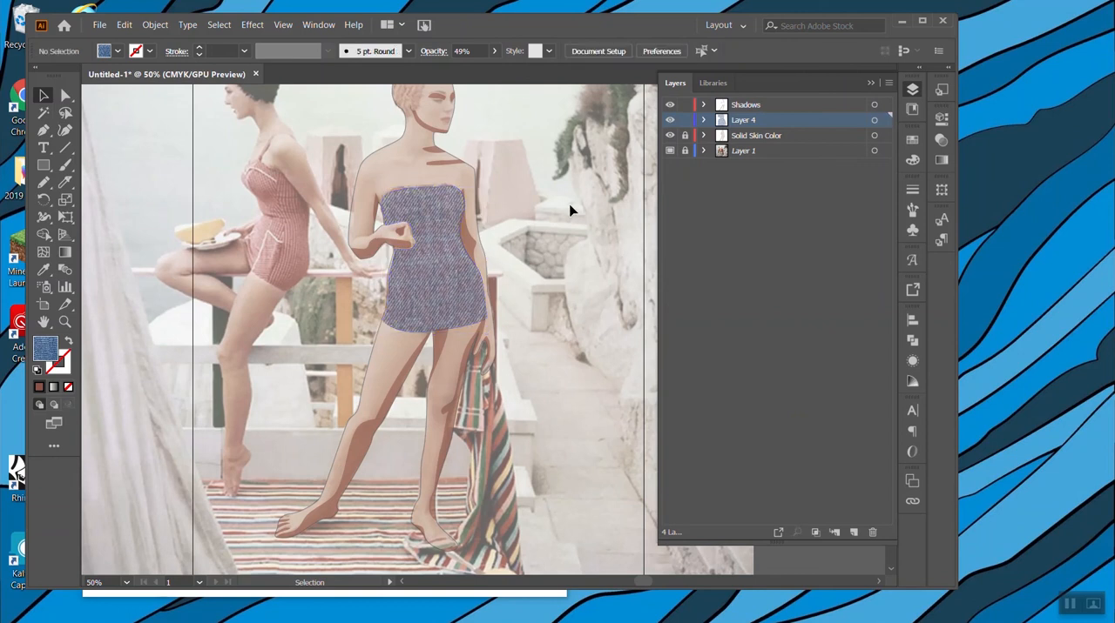
{"action": "left_click", "coordinate": [669, 120]}
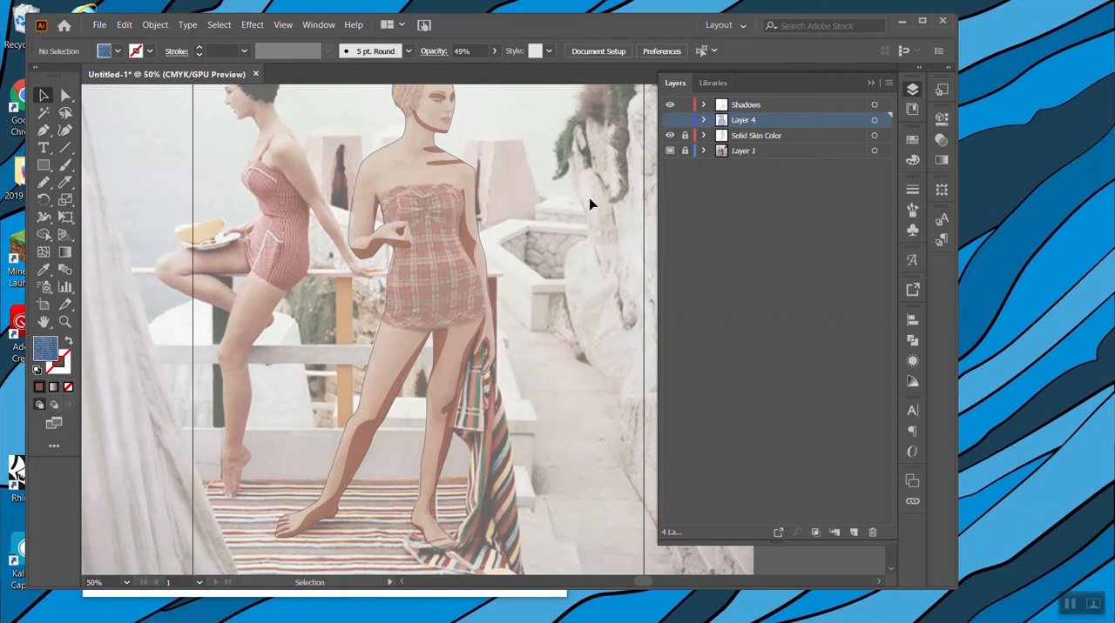
{"action": "left_click", "coordinate": [670, 120]}
Duplicate Layer 4 with the denim swimsuit and lock the original layer.
{"action": "key", "text": "a"}
{"action": "left_click", "coordinate": [423, 304]}
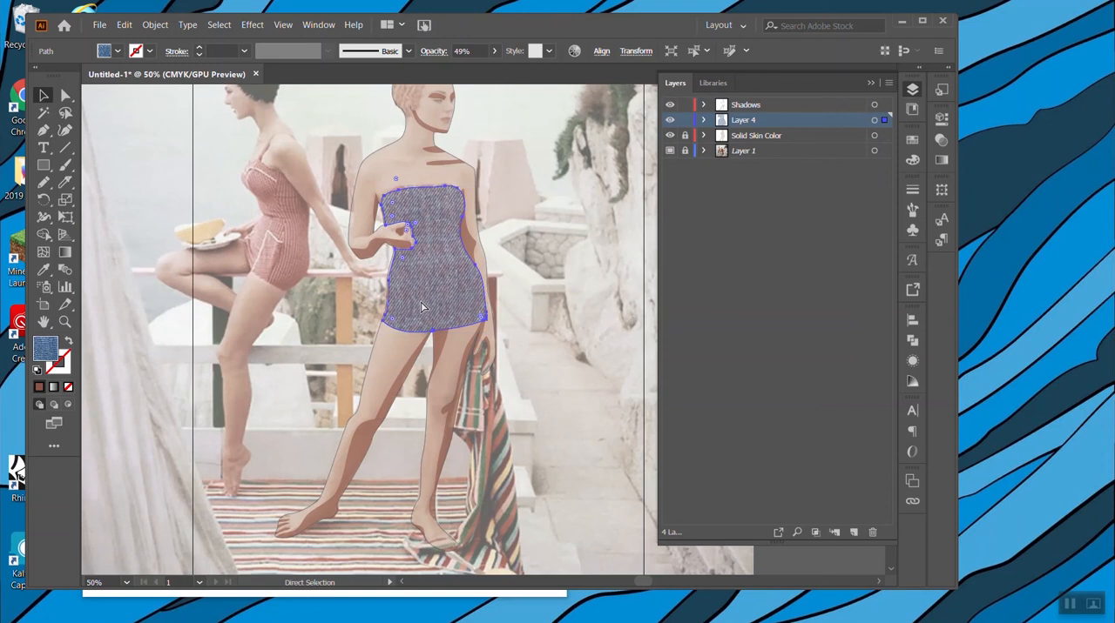
{"action": "left_click", "coordinate": [888, 83]}
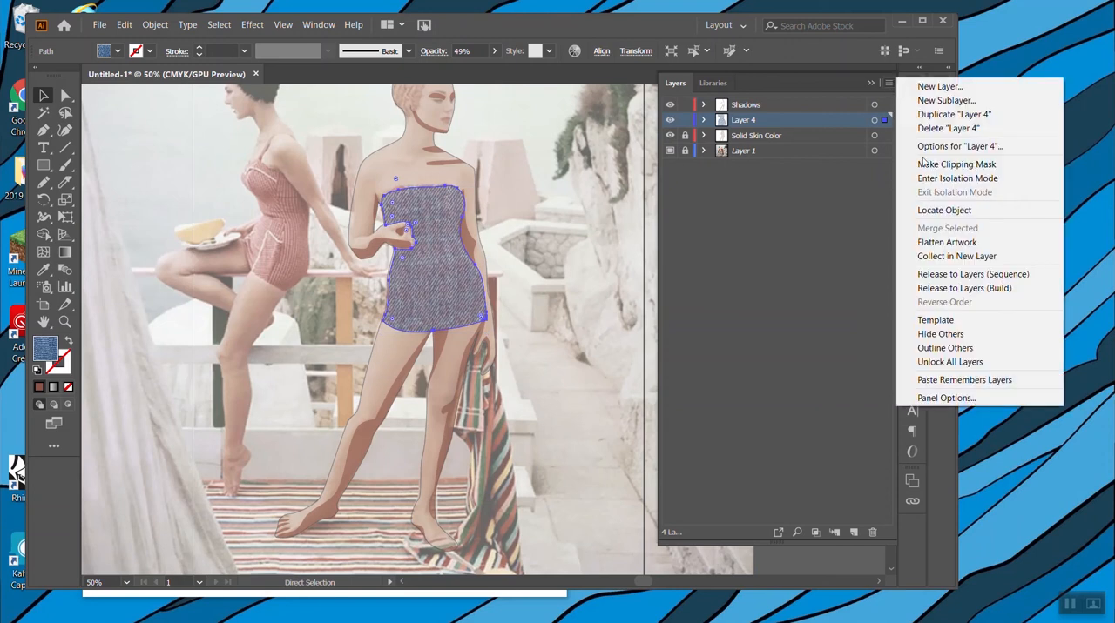
{"action": "left_click", "coordinate": [956, 114]}
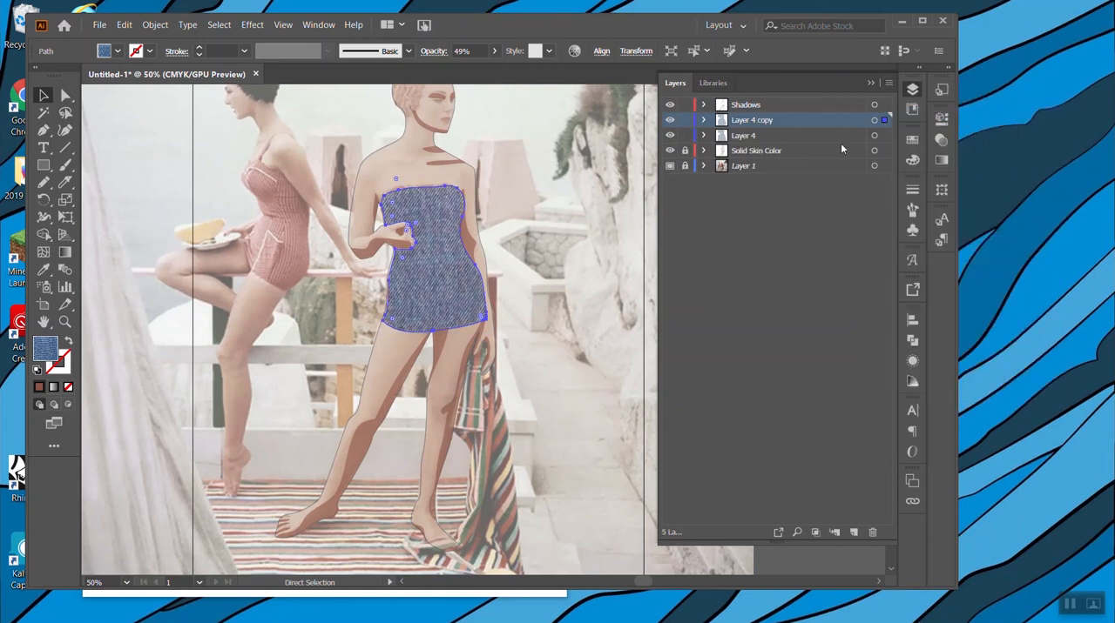
{"action": "left_click", "coordinate": [745, 137]}
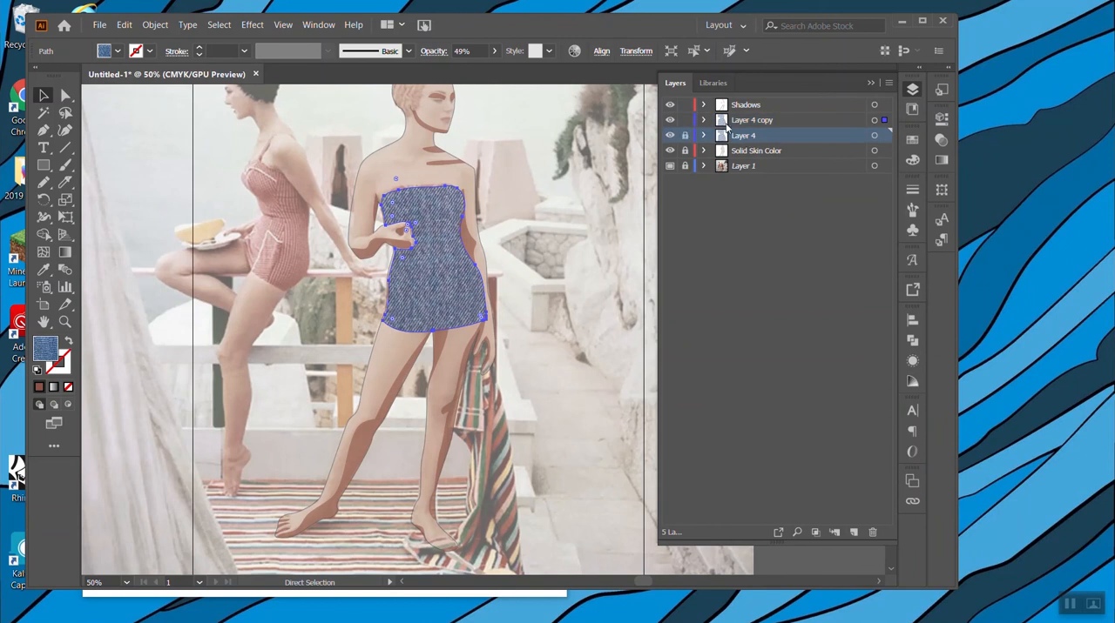
Rename the duplicated swimsuit layer as Dress shadows.
{"action": "left_click", "coordinate": [750, 123]}
{"action": "double_click", "coordinate": [752, 121]}
{"action": "type", "text": "Dress shadows"}
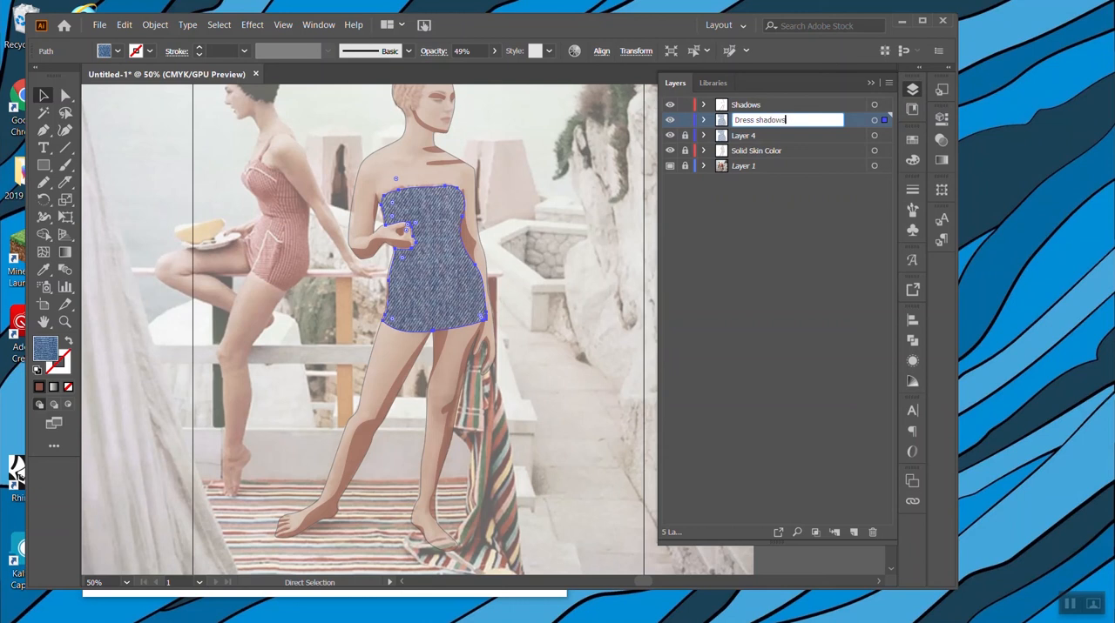
{"action": "left_click", "coordinate": [528, 214]}
Fill the swimsuit copy on the Dress shadows layer with solid dark blue and lower its opacity to 21%.
{"action": "left_click", "coordinate": [451, 306]}
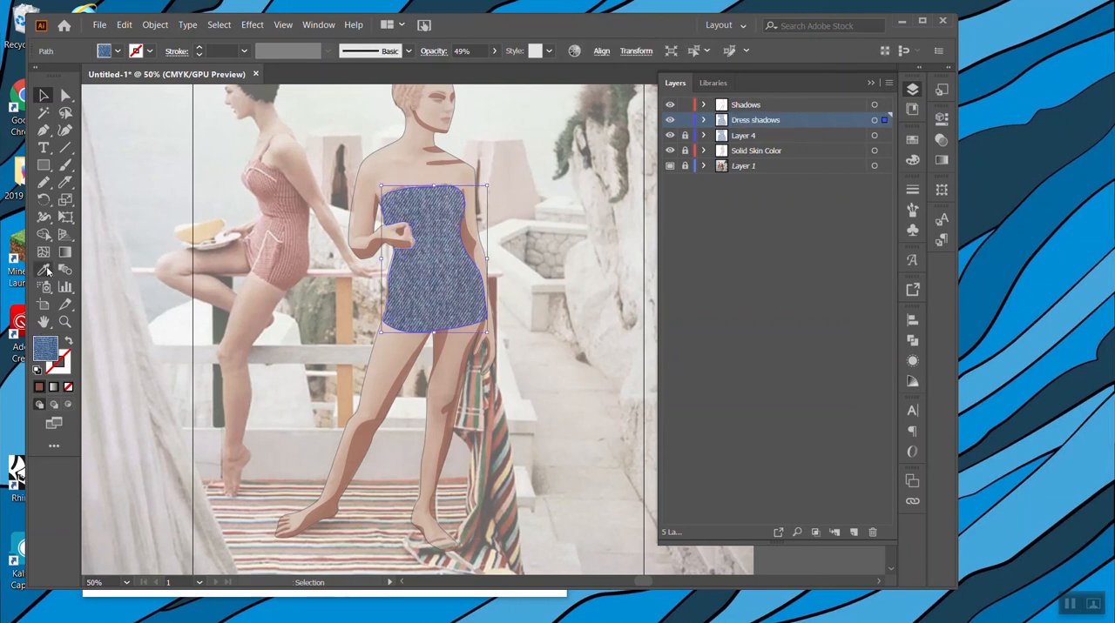
{"action": "left_click", "coordinate": [911, 139]}
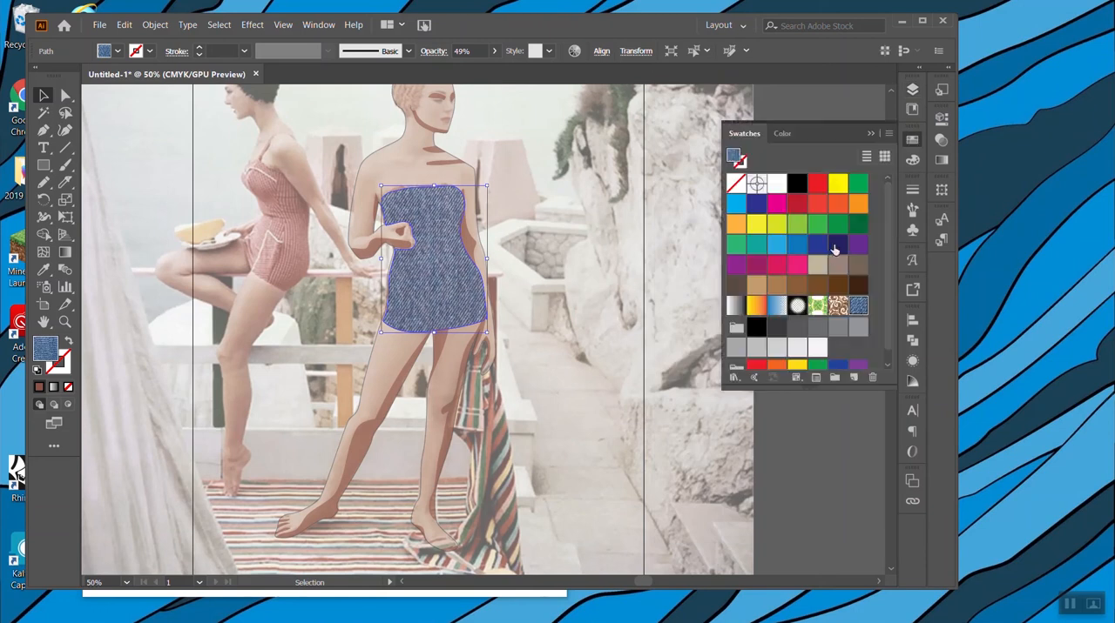
{"action": "left_click", "coordinate": [817, 244]}
{"action": "left_click", "coordinate": [494, 52]}
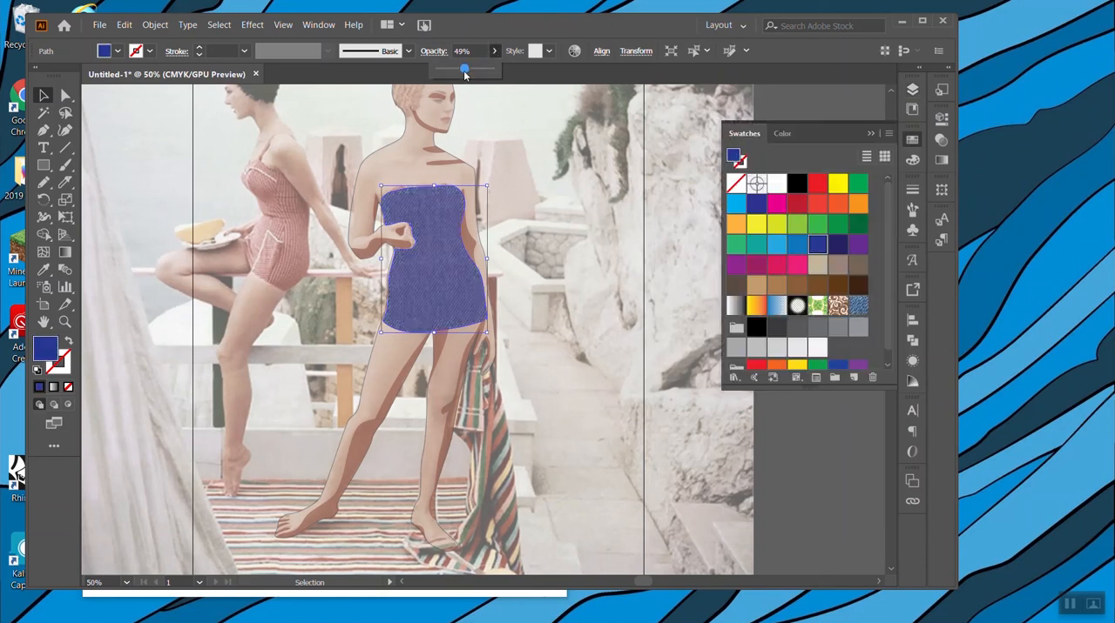
{"action": "left_click_drag", "start_coordinate": [457, 74], "coordinate": [448, 76]}
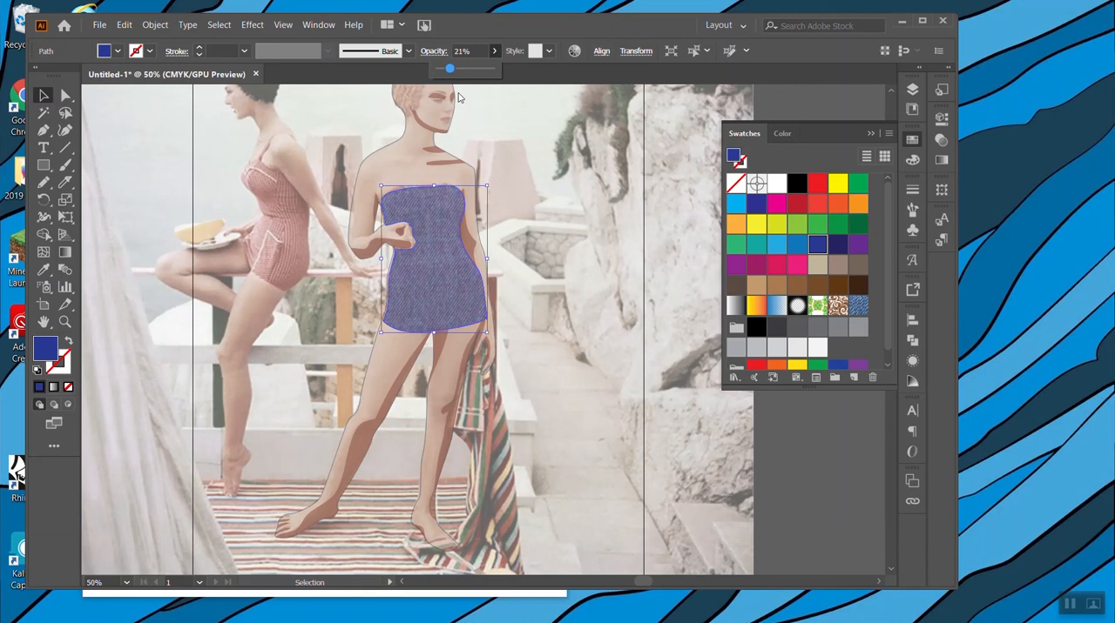
{"action": "left_click", "coordinate": [870, 134]}
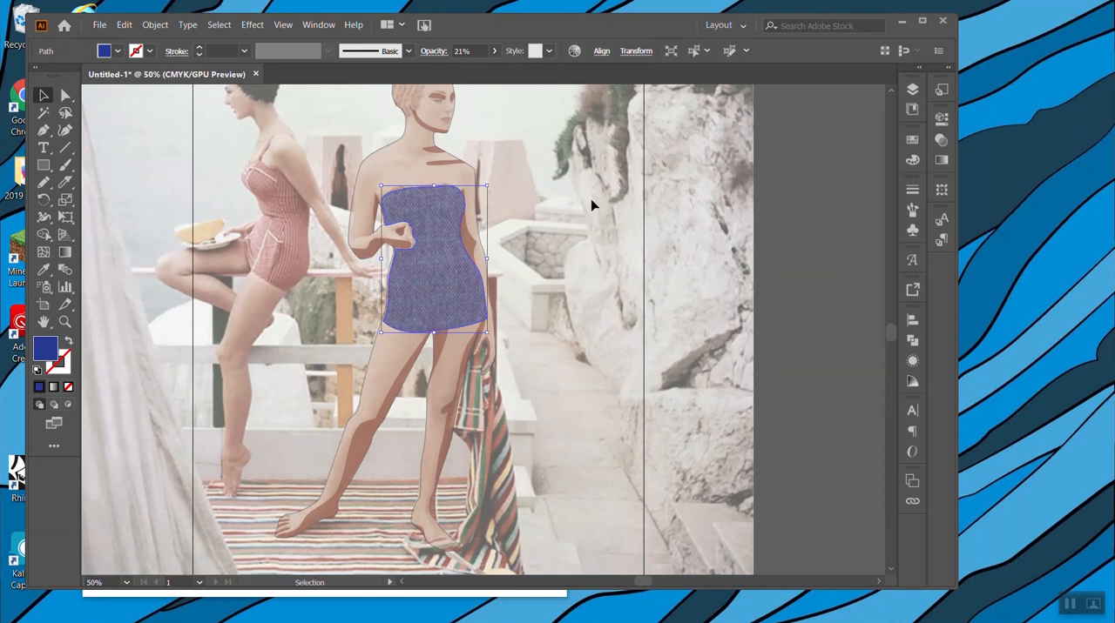
Hide Layer 4 to reveal the photo's dress folds, keeping Solid Skin Color visible and Dress shadows as the active layer.
{"action": "key", "text": "ctrl+equal"}
{"action": "key", "text": "ctrl+equal"}
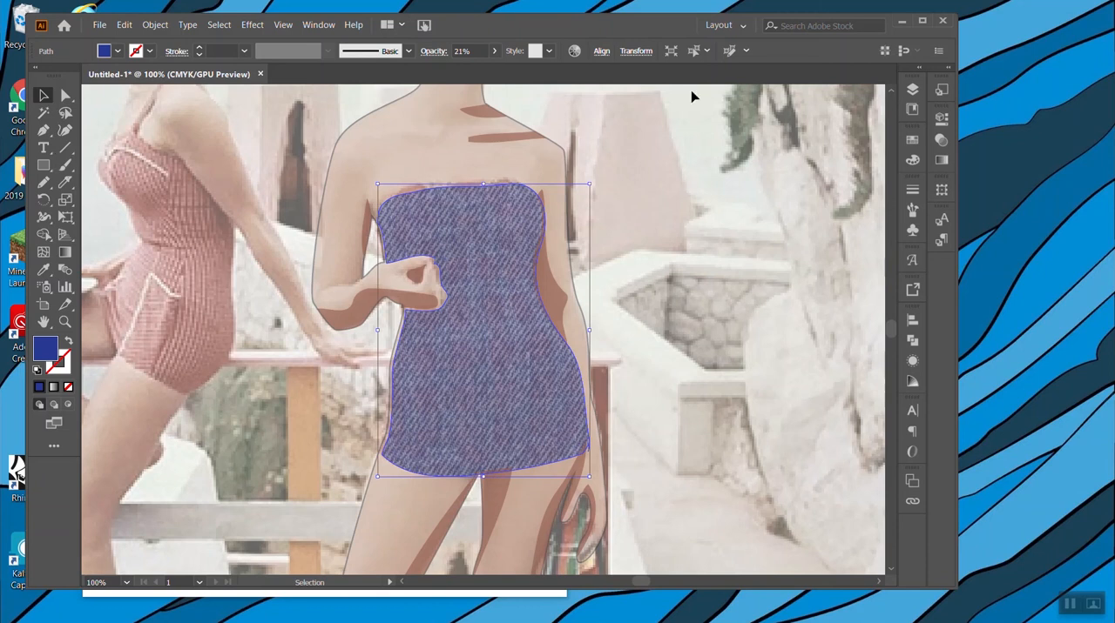
{"action": "left_click", "coordinate": [912, 108]}
{"action": "left_click", "coordinate": [912, 89]}
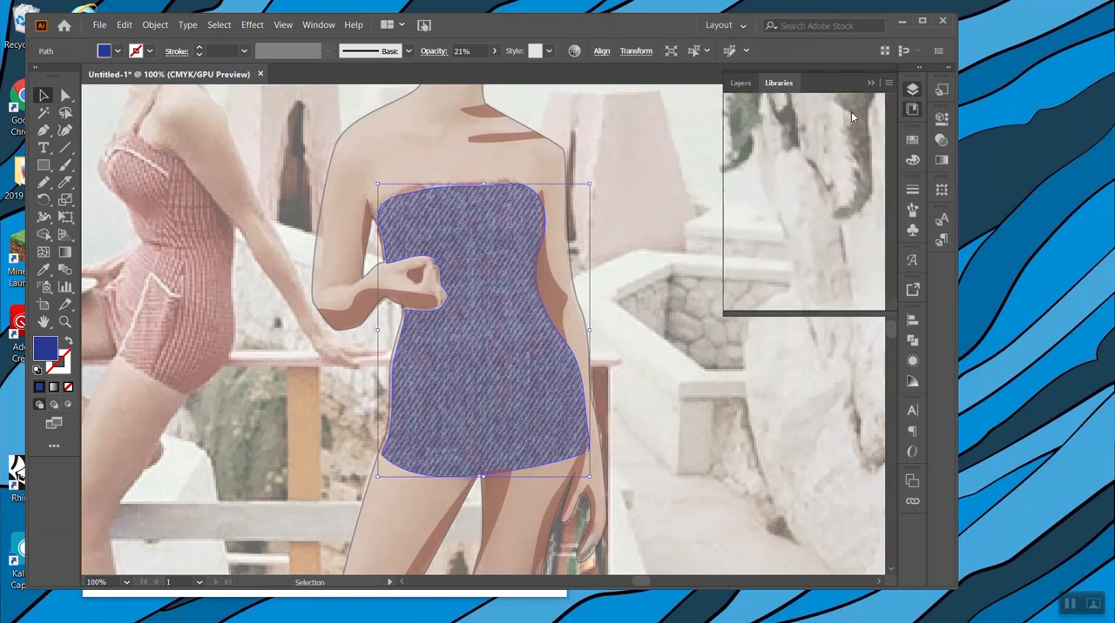
{"action": "left_click", "coordinate": [669, 136]}
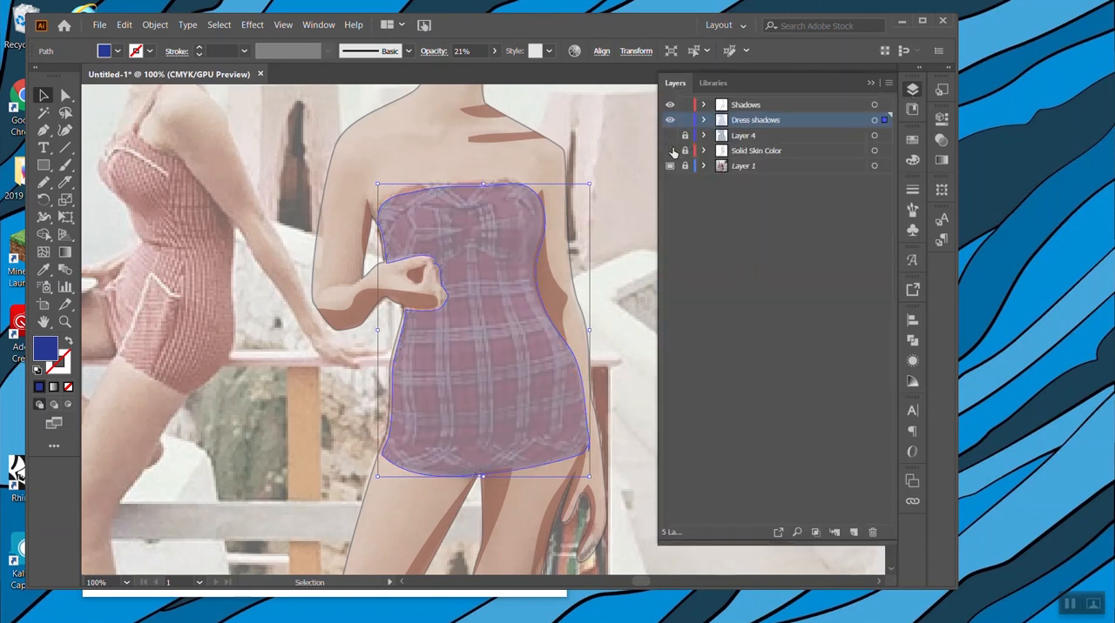
{"action": "left_click", "coordinate": [671, 150]}
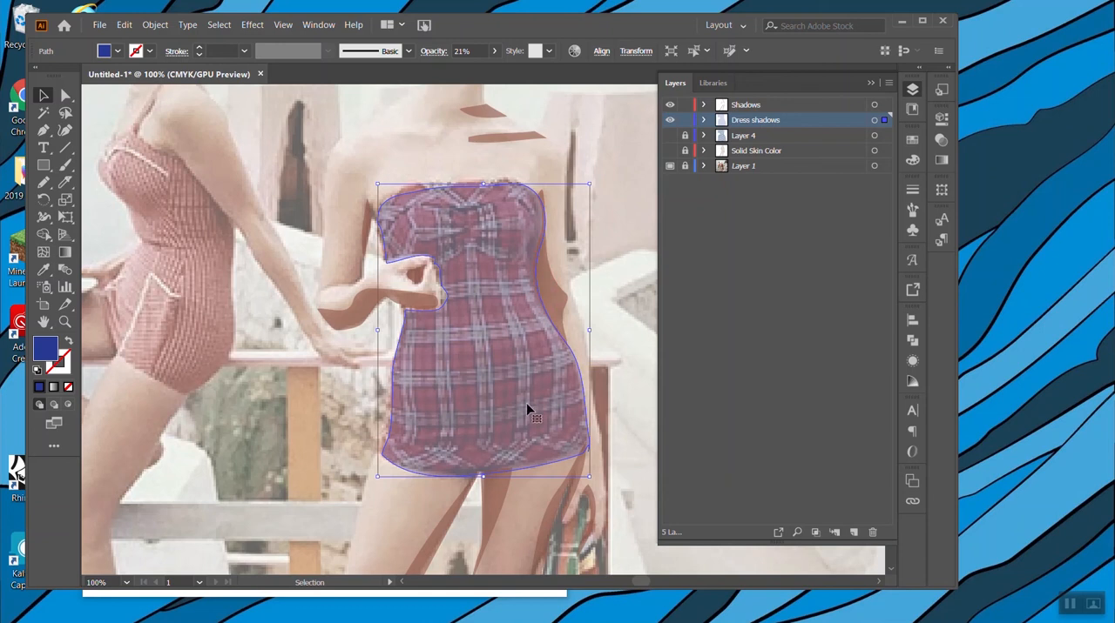
{"action": "left_click", "coordinate": [670, 136]}
{"action": "left_click", "coordinate": [669, 151]}
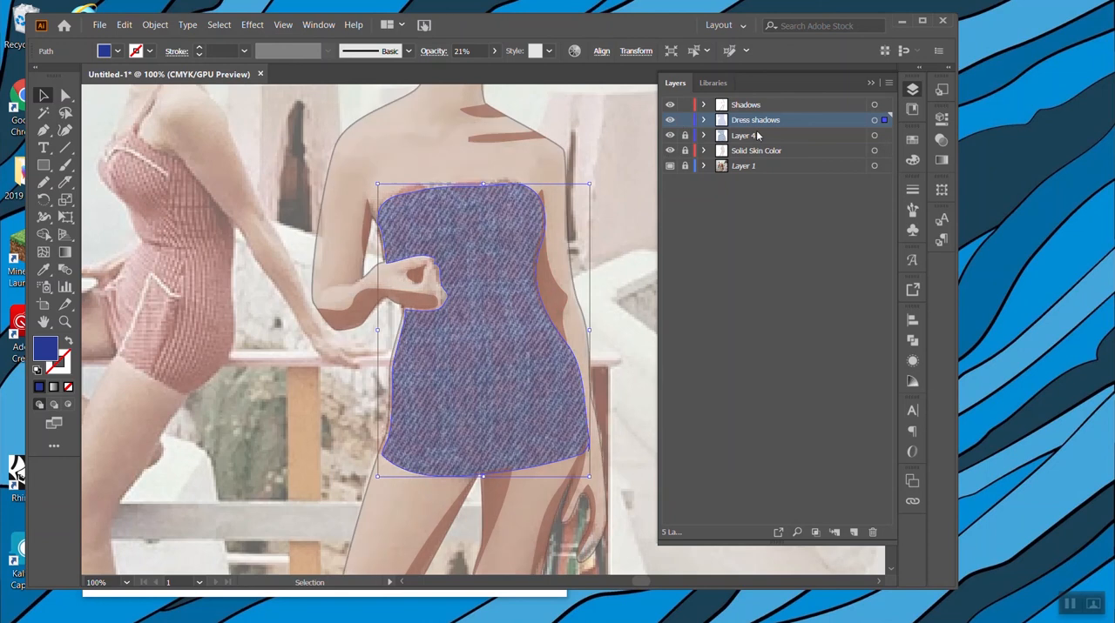
{"action": "left_click", "coordinate": [670, 136]}
{"action": "left_click", "coordinate": [753, 137]}
{"action": "left_click", "coordinate": [774, 121]}
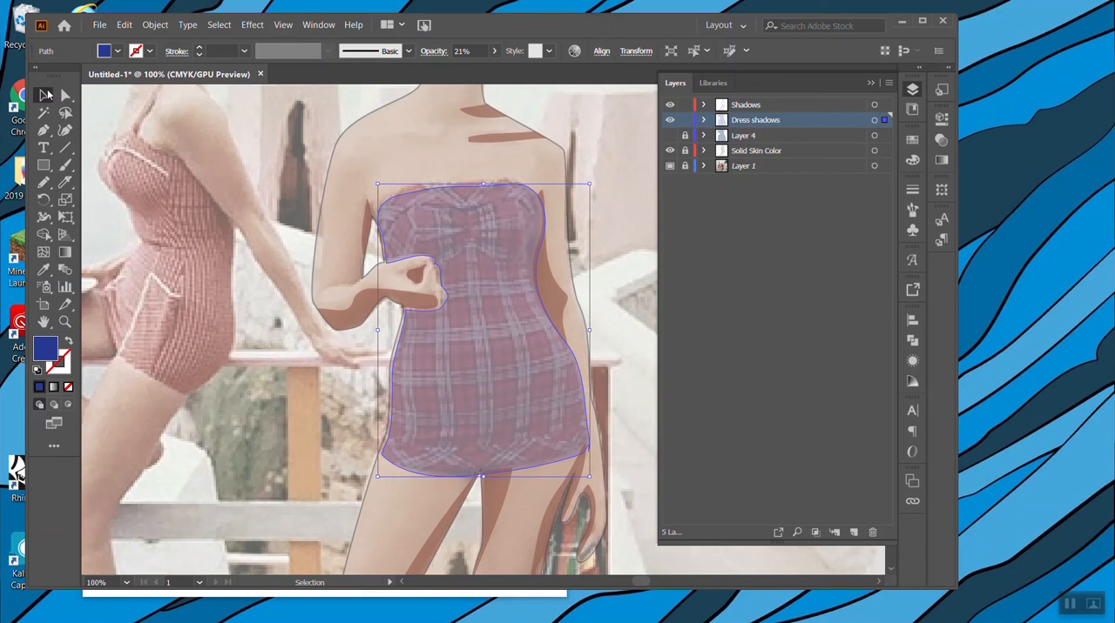
Cut the blue swimsuit shape with the Knife along the shaded folds of the bow, the side and the hem.
{"action": "left_click", "coordinate": [66, 183]}
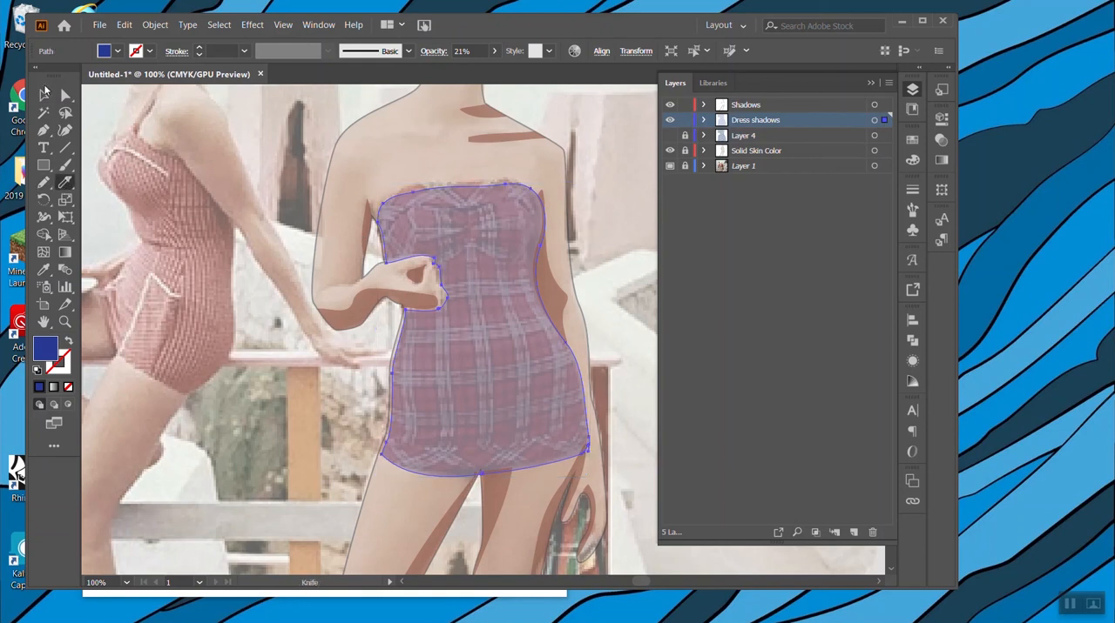
{"action": "left_click", "coordinate": [44, 95]}
{"action": "left_click", "coordinate": [669, 135]}
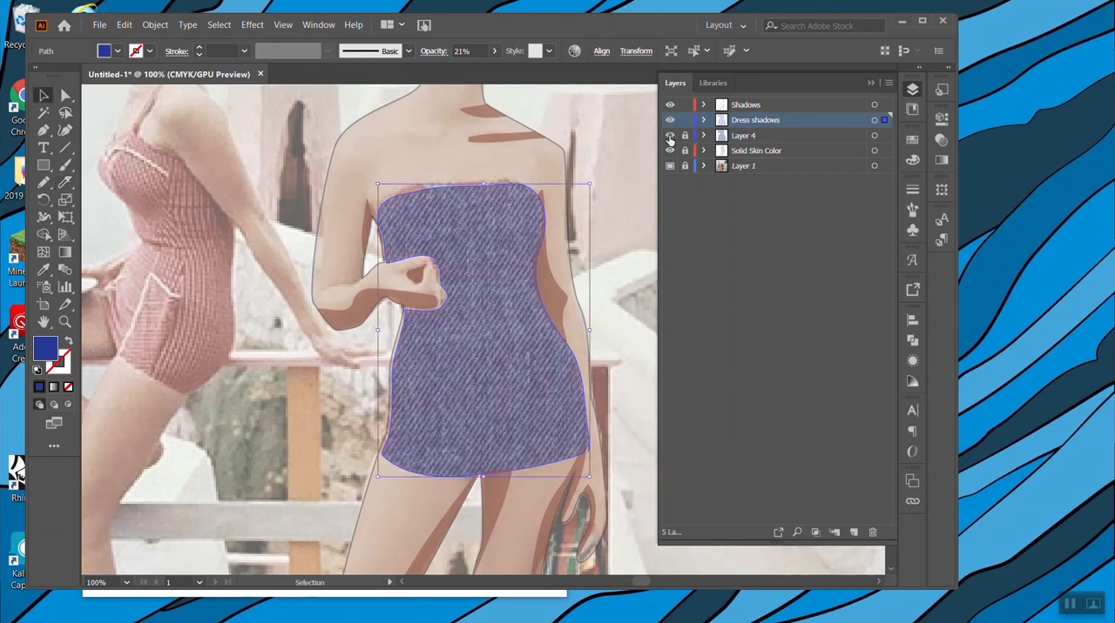
{"action": "left_click", "coordinate": [64, 182]}
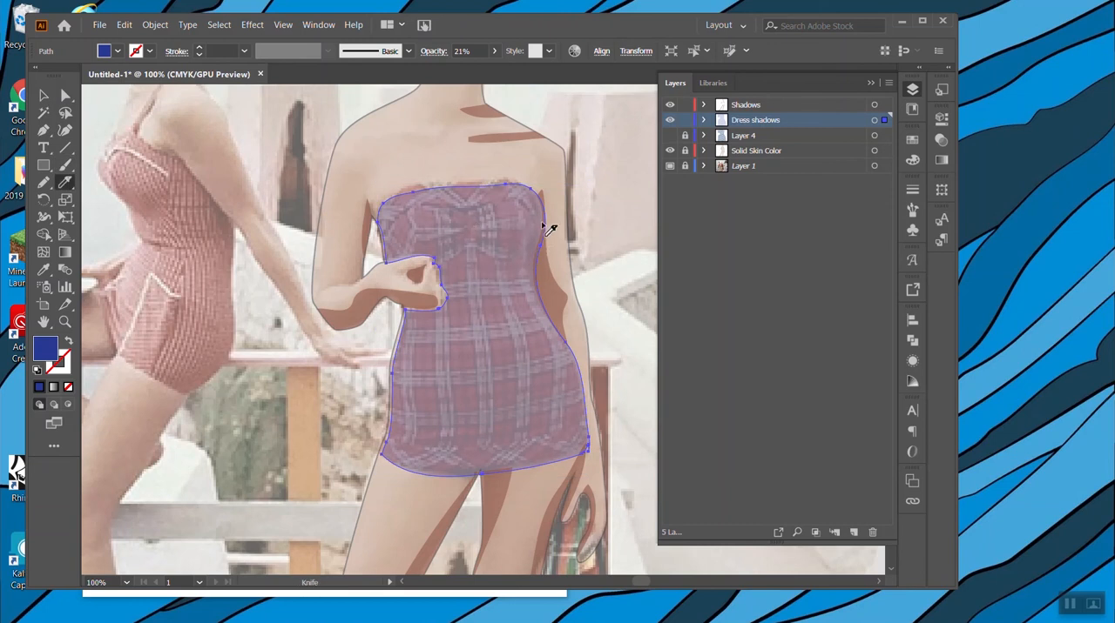
{"action": "mouse_move", "coordinate": [536, 190]}
{"action": "left_mouse_down"}
{"action": "mouse_move", "coordinate": [517, 250]}
{"action": "mouse_move", "coordinate": [481, 237]}
{"action": "mouse_move", "coordinate": [479, 249]}
{"action": "mouse_move", "coordinate": [519, 244]}
{"action": "mouse_move", "coordinate": [489, 240]}
{"action": "mouse_move", "coordinate": [516, 232]}
{"action": "mouse_move", "coordinate": [484, 233]}
{"action": "mouse_move", "coordinate": [502, 216]}
{"action": "mouse_move", "coordinate": [466, 223]}
{"action": "mouse_move", "coordinate": [425, 208]}
{"action": "mouse_move", "coordinate": [460, 225]}
{"action": "mouse_move", "coordinate": [421, 235]}
{"action": "mouse_move", "coordinate": [522, 263]}
{"action": "mouse_move", "coordinate": [557, 309]}
{"action": "mouse_move", "coordinate": [592, 446]}
{"action": "mouse_move", "coordinate": [498, 388]}
{"action": "mouse_move", "coordinate": [466, 398]}
{"action": "mouse_move", "coordinate": [569, 397]}
{"action": "mouse_move", "coordinate": [468, 437]}
{"action": "mouse_move", "coordinate": [566, 433]}
{"action": "mouse_move", "coordinate": [514, 462]}
{"action": "mouse_move", "coordinate": [409, 476]}
{"action": "mouse_move", "coordinate": [436, 477]}
{"action": "left_mouse_up"}
Delete the lit piece of the cut blue swimsuit shape, keeping only the shaded fold shapes.
{"action": "left_click", "coordinate": [44, 95]}
{"action": "left_click", "coordinate": [224, 289]}
{"action": "left_click", "coordinate": [517, 336]}
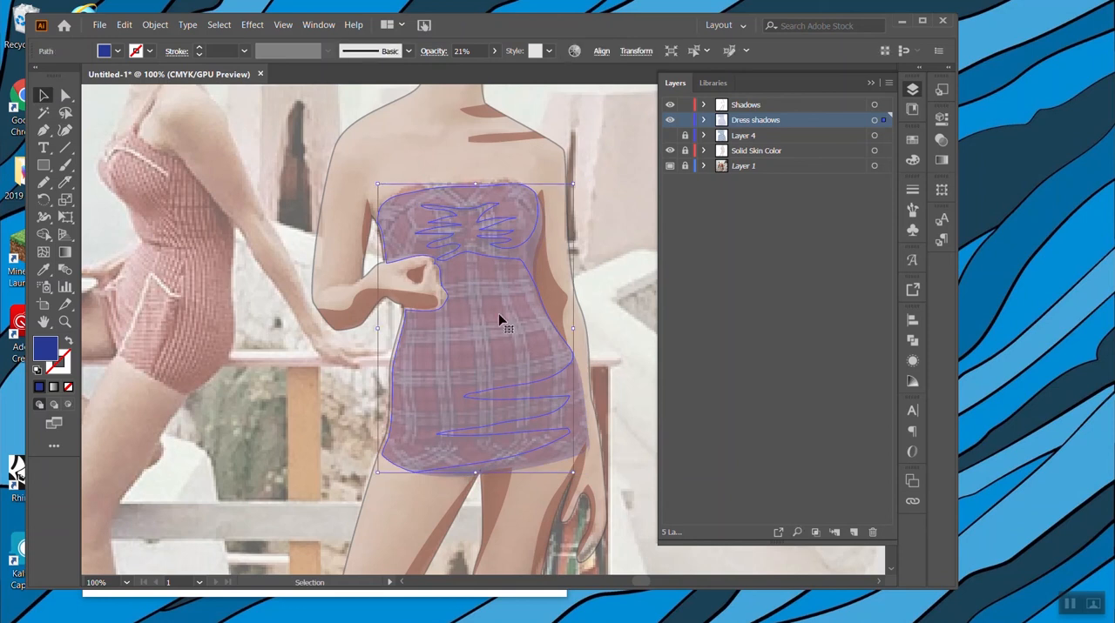
{"action": "key", "text": "ctrl+shift+a"}
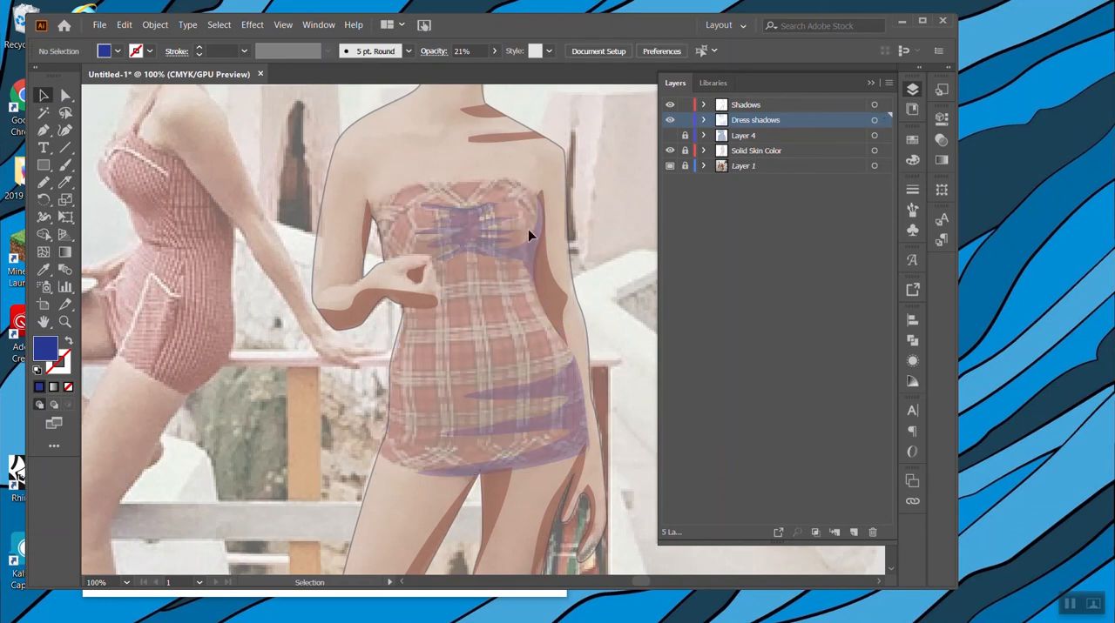
Show the denim swimsuit's Layer 4 again and review the fold shadows over the denim.
{"action": "left_click", "coordinate": [670, 136]}
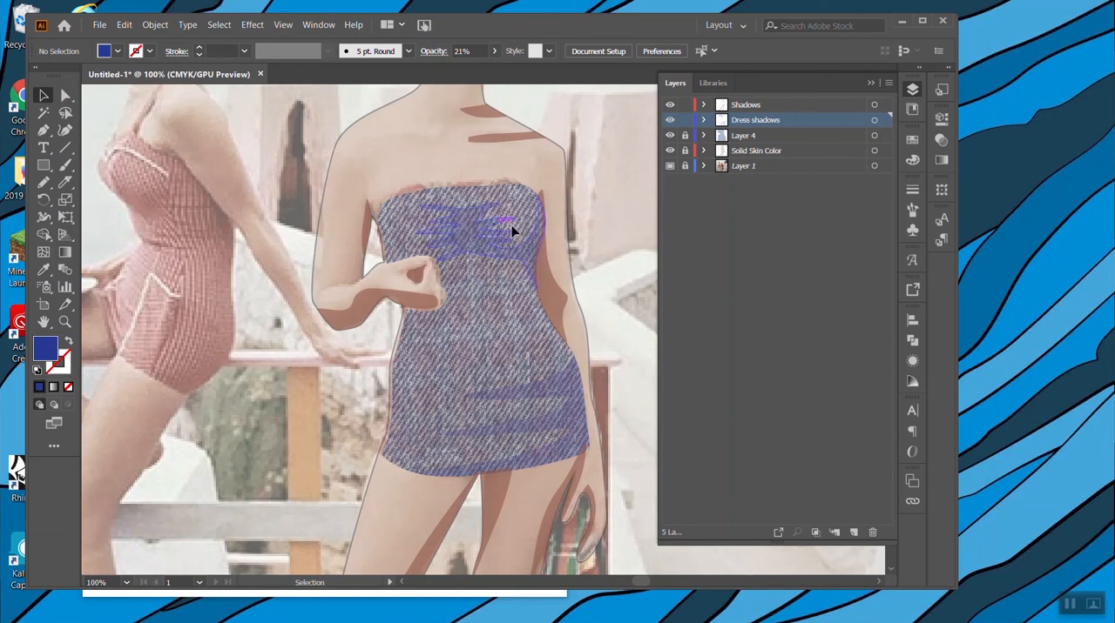
{"action": "key", "text": "ctrl+minus"}
{"action": "key", "text": "ctrl+minus"}
{"action": "key", "text": "ctrl+minus"}
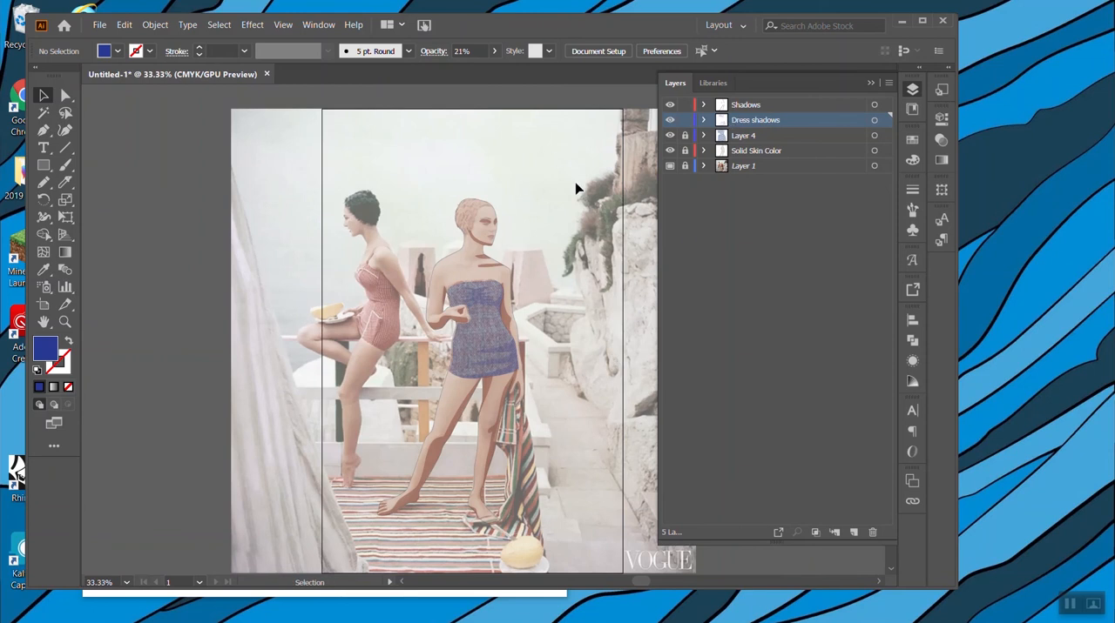
{"action": "key", "text": "ctrl+plus"}
{"action": "key", "text": "ctrl+plus"}
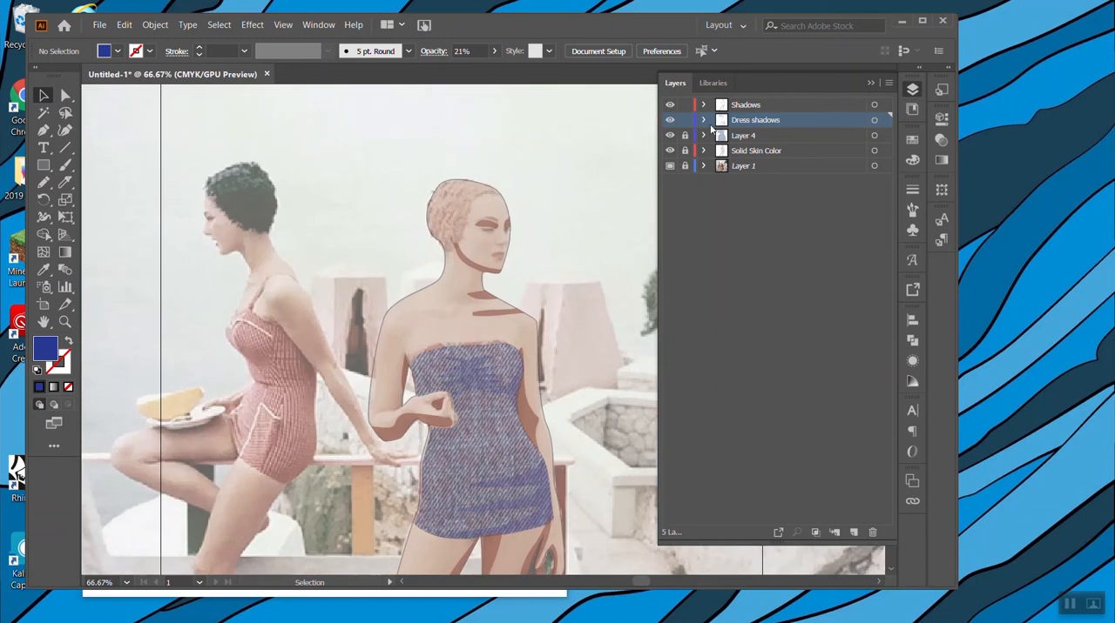
Trace the right woman's hair as a closed shape, including the curl at the neck, with the Pencil on the Shadows layer.
{"action": "left_click", "coordinate": [753, 107]}
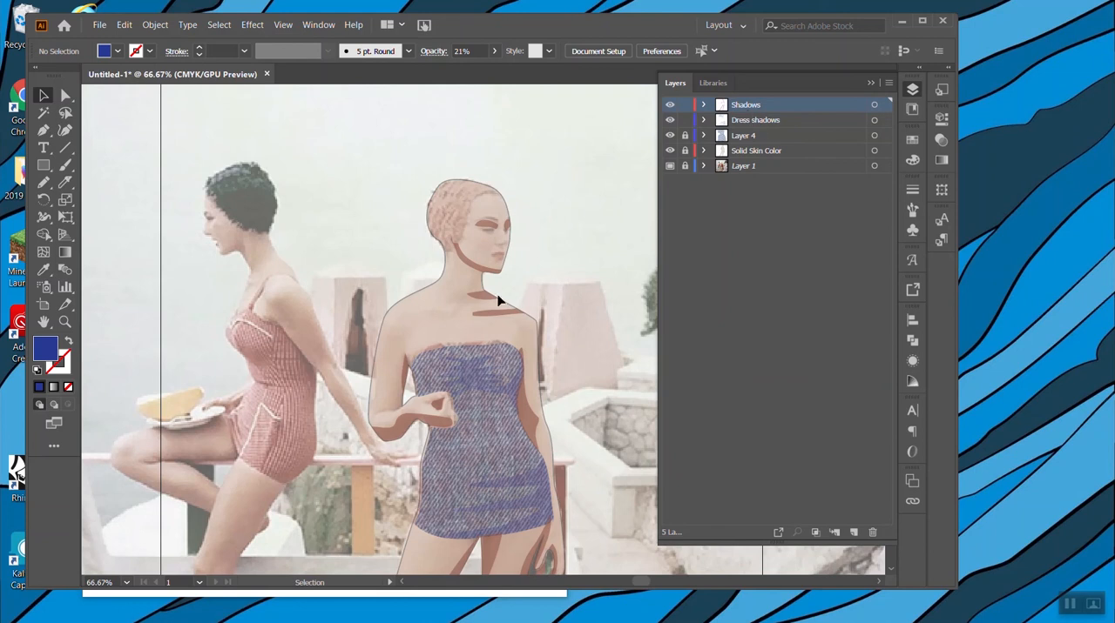
{"action": "key", "text": "ctrl+plus"}
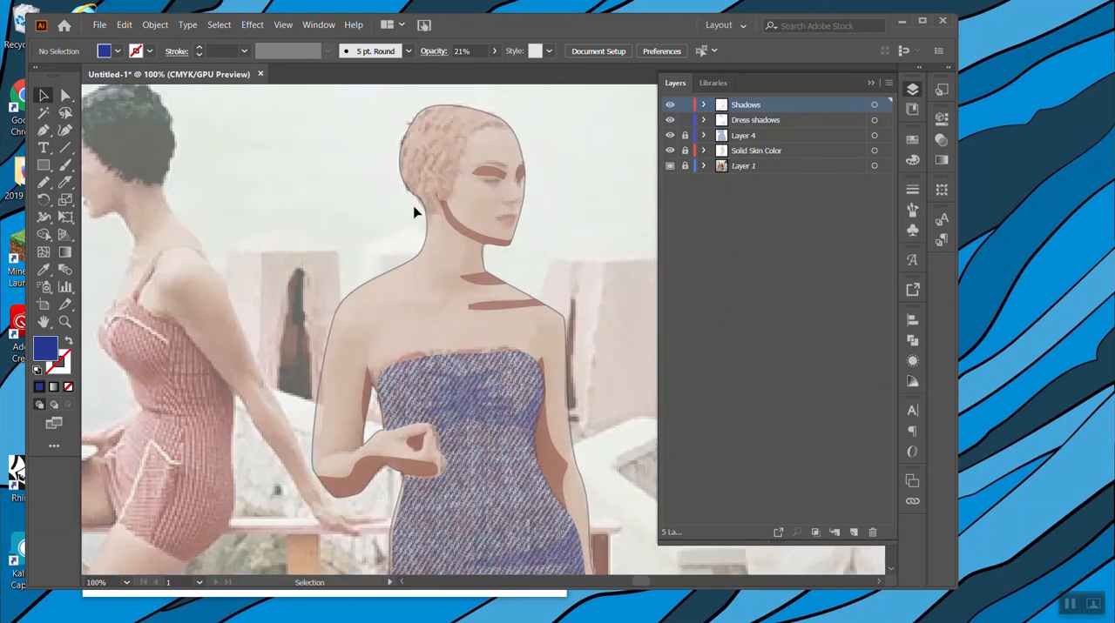
{"action": "scroll", "coordinate": [415, 211], "scroll_direction": "up", "scroll_amount": 2}
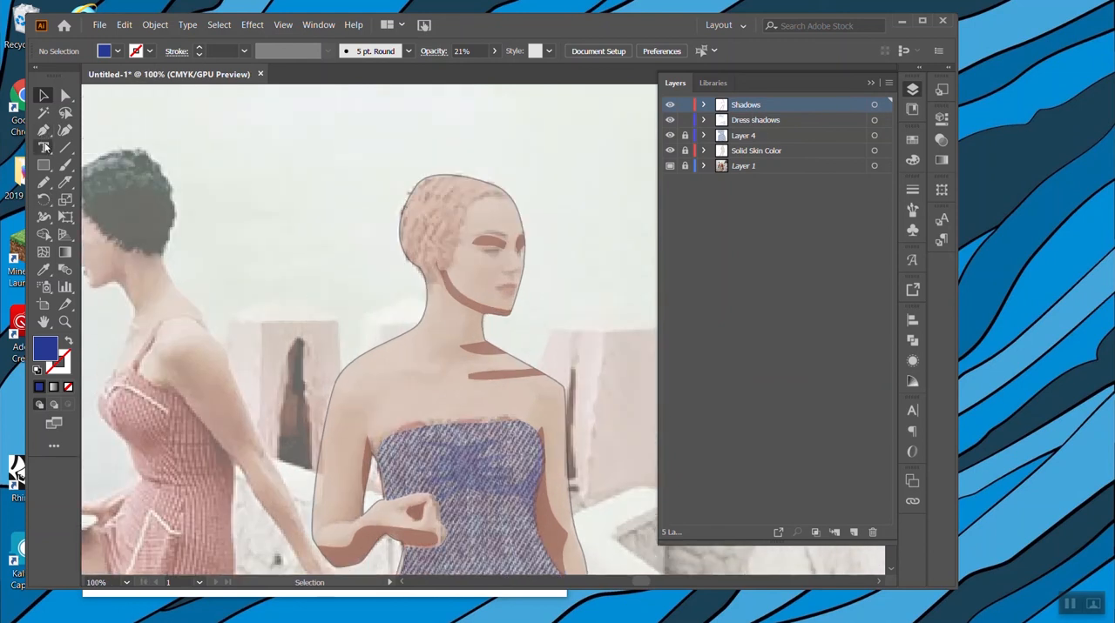
{"action": "left_click", "coordinate": [43, 182]}
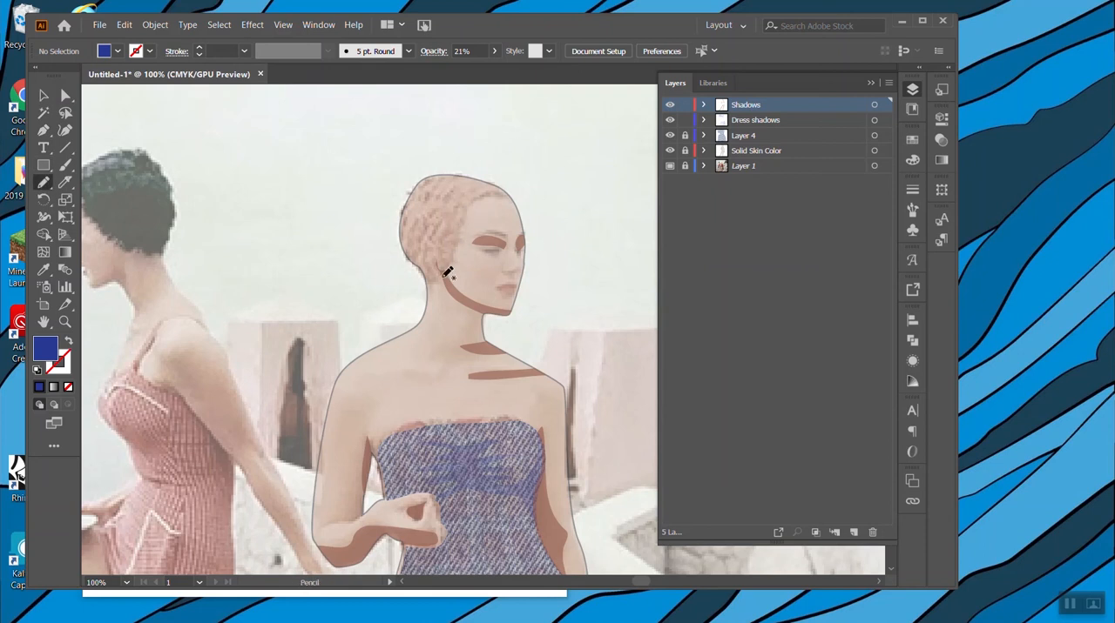
{"action": "mouse_move", "coordinate": [411, 259]}
{"action": "left_mouse_down"}
{"action": "mouse_move", "coordinate": [395, 292]}
{"action": "mouse_move", "coordinate": [425, 291]}
{"action": "mouse_move", "coordinate": [453, 250]}
{"action": "left_mouse_up"}
{"action": "mouse_move", "coordinate": [466, 208]}
{"action": "left_mouse_down"}
{"action": "mouse_move", "coordinate": [514, 176]}
{"action": "mouse_move", "coordinate": [415, 177]}
{"action": "mouse_move", "coordinate": [402, 236]}
{"action": "mouse_move", "coordinate": [426, 287]}
{"action": "left_mouse_up"}
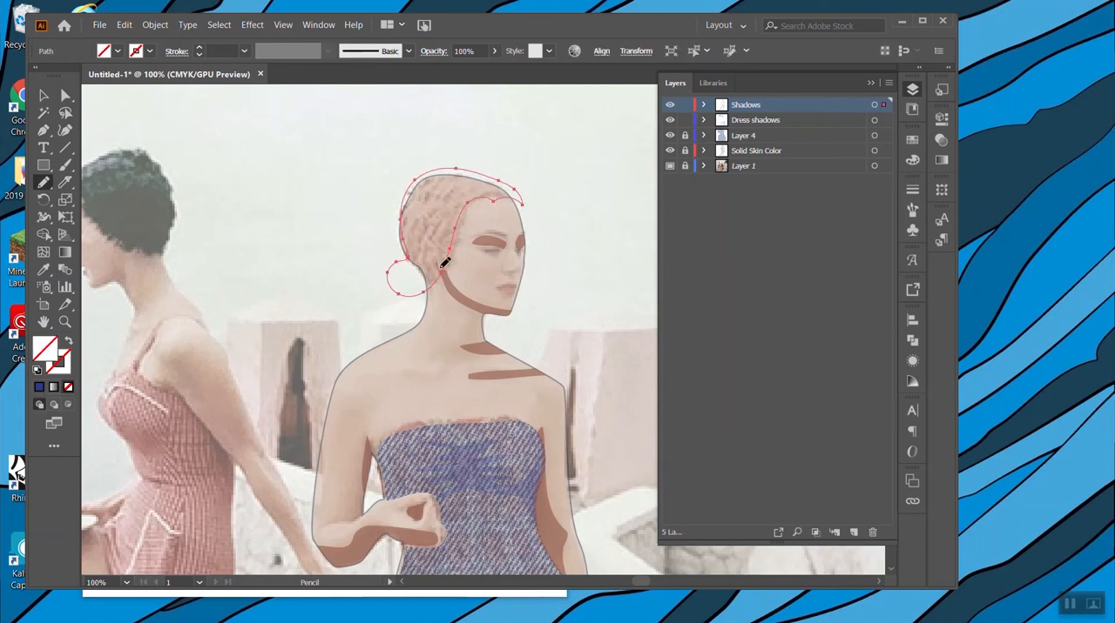
Fill the hair shape with a dark brown swatch.
{"action": "left_click", "coordinate": [912, 139]}
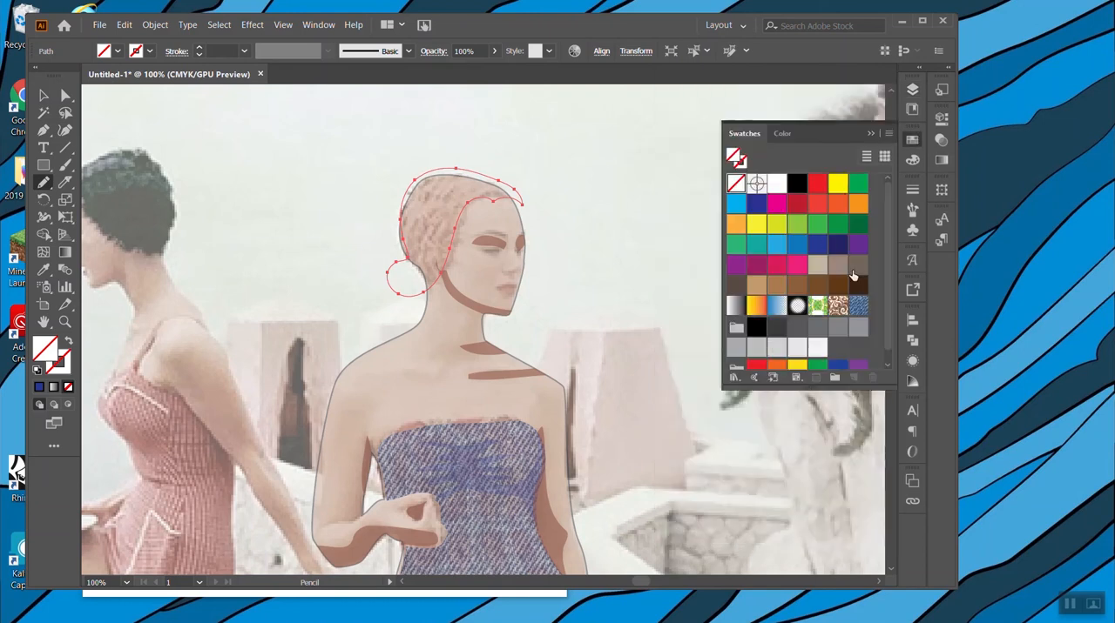
{"action": "left_click", "coordinate": [769, 290]}
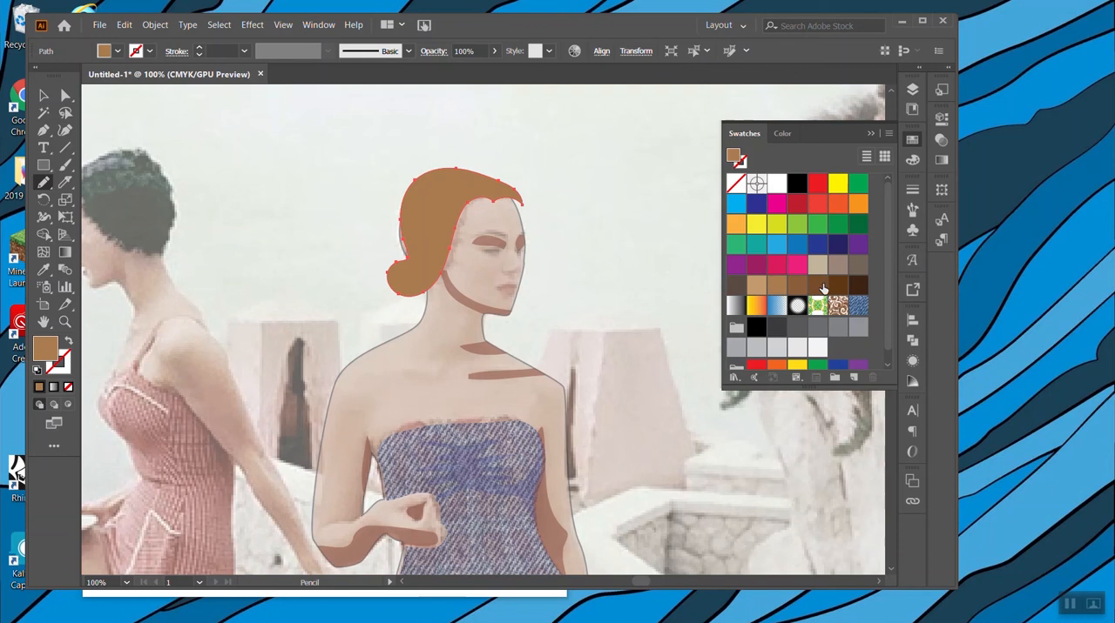
{"action": "left_click", "coordinate": [819, 285]}
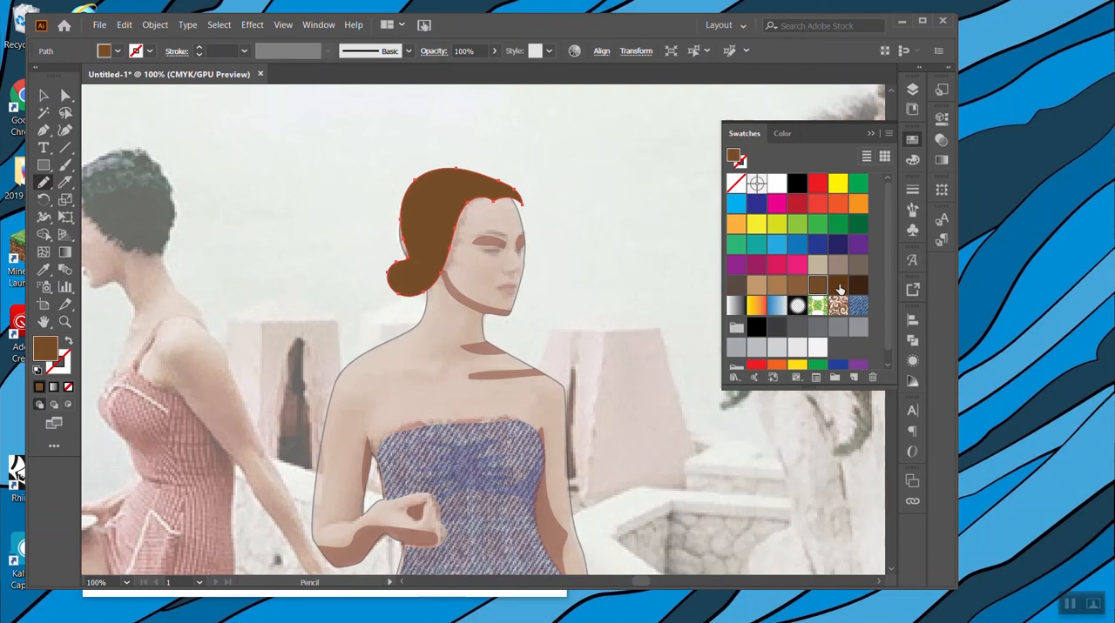
{"action": "left_click", "coordinate": [912, 90]}
Reshape the hair's anchor points along the forehead tip and the back of the head for a fuller outline.
{"action": "left_click", "coordinate": [65, 97]}
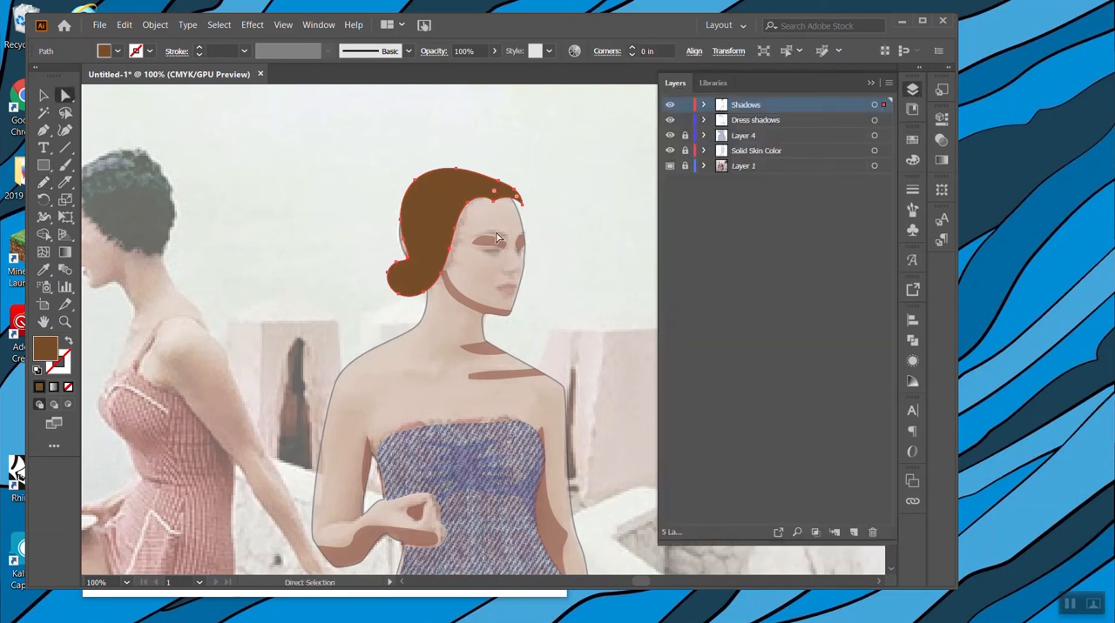
{"action": "left_click_drag", "start_coordinate": [521, 206], "coordinate": [480, 176]}
{"action": "left_click_drag", "start_coordinate": [403, 225], "coordinate": [402, 264]}
{"action": "left_click", "coordinate": [311, 303]}
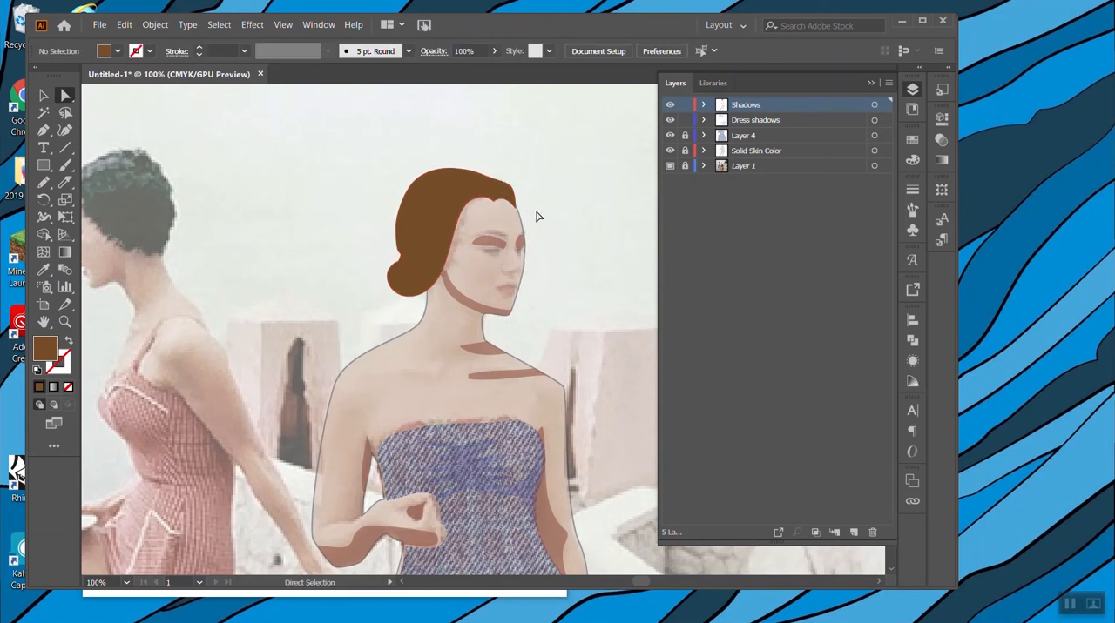
{"action": "left_click_drag", "start_coordinate": [502, 211], "coordinate": [516, 212]}
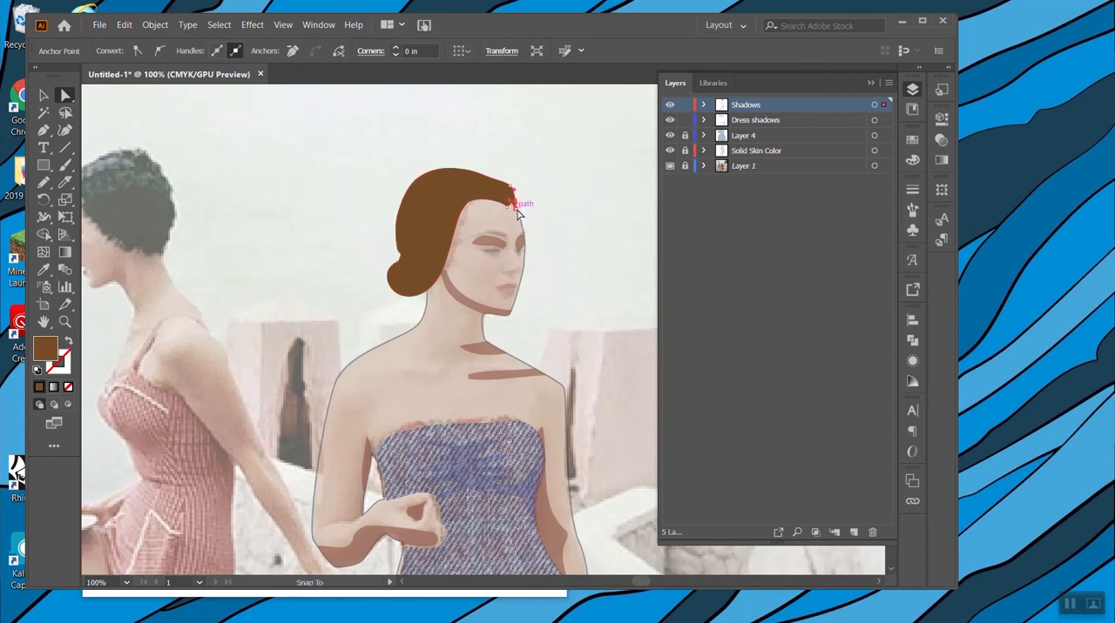
{"action": "left_click", "coordinate": [617, 240]}
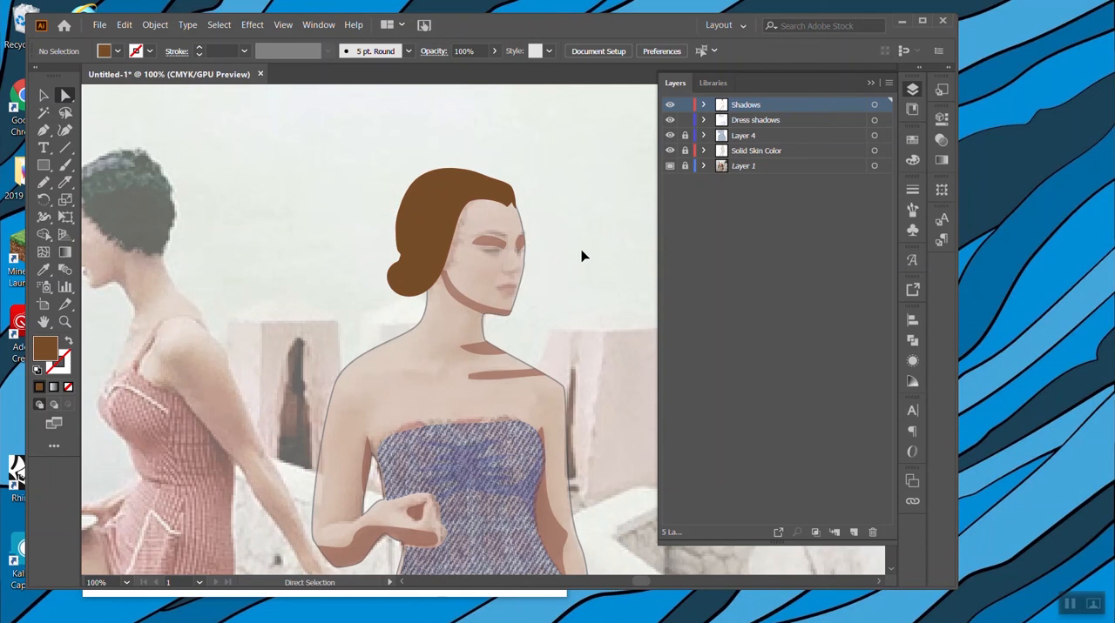
Refine the anchor points at the hair's front tip to form a cleaner edge against the forehead.
{"action": "key", "text": "ctrl+equal"}
{"action": "key", "text": "ctrl+equal"}
{"action": "scroll", "coordinate": [582, 256], "scroll_direction": "up", "scroll_amount": 4}
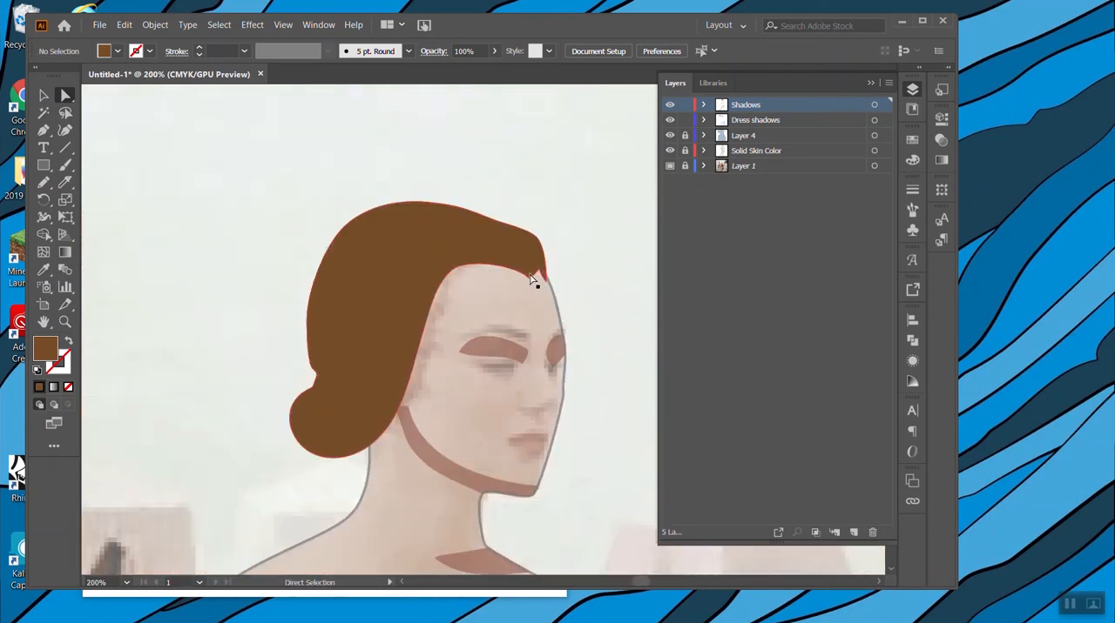
{"action": "left_click", "coordinate": [533, 279]}
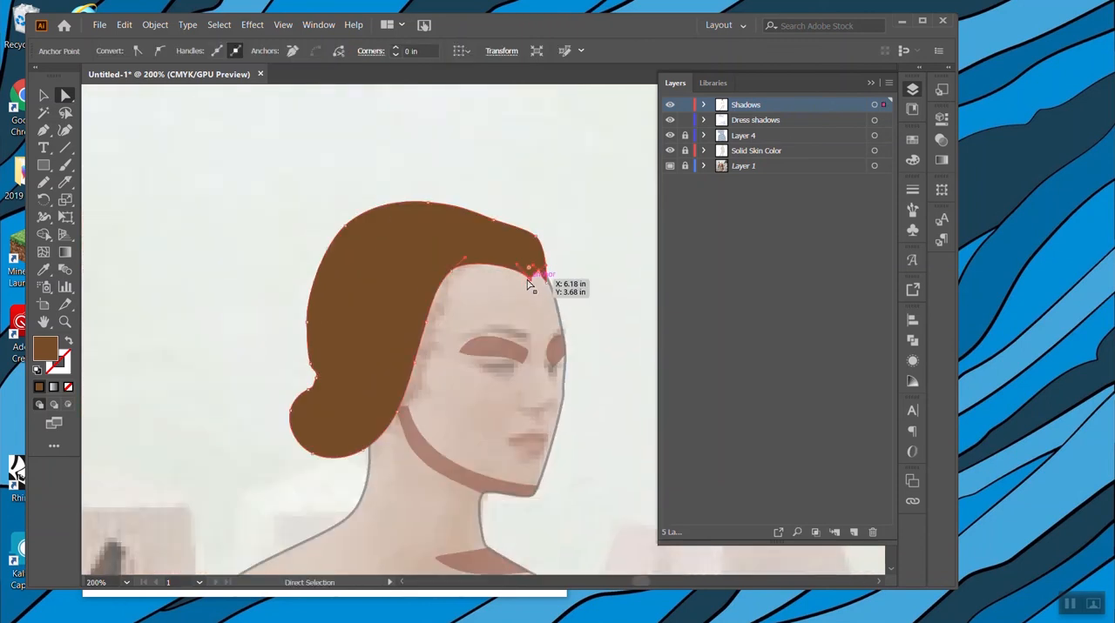
{"action": "left_click", "coordinate": [159, 54]}
{"action": "left_click", "coordinate": [140, 53]}
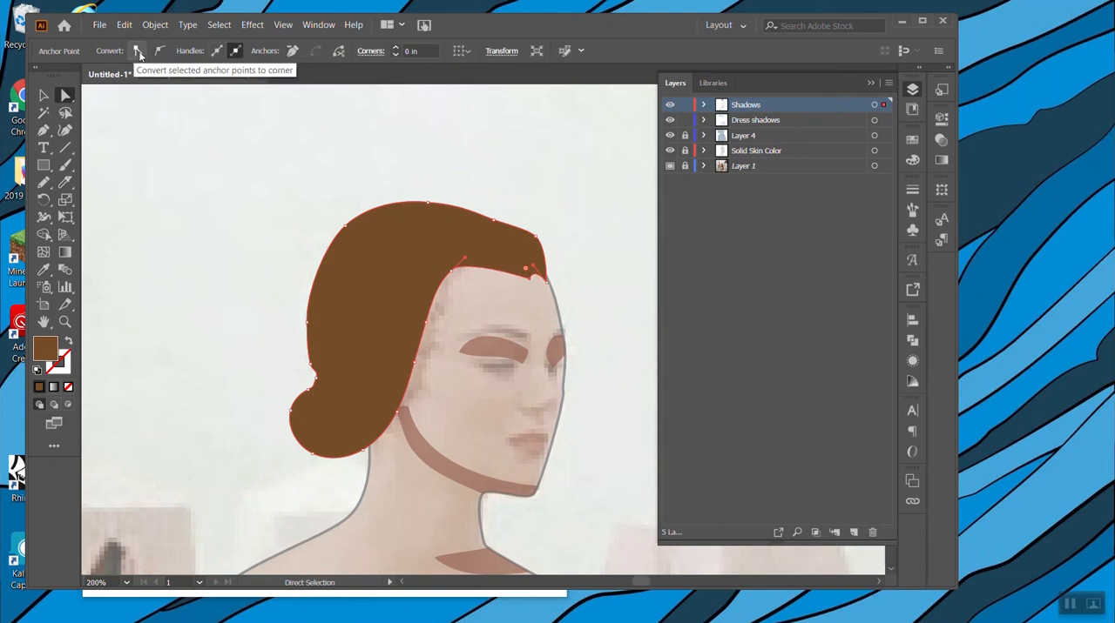
{"action": "key", "text": "ctrl+z"}
{"action": "left_click_drag", "start_coordinate": [533, 277], "coordinate": [548, 277]}
{"action": "left_click", "coordinate": [542, 287]}
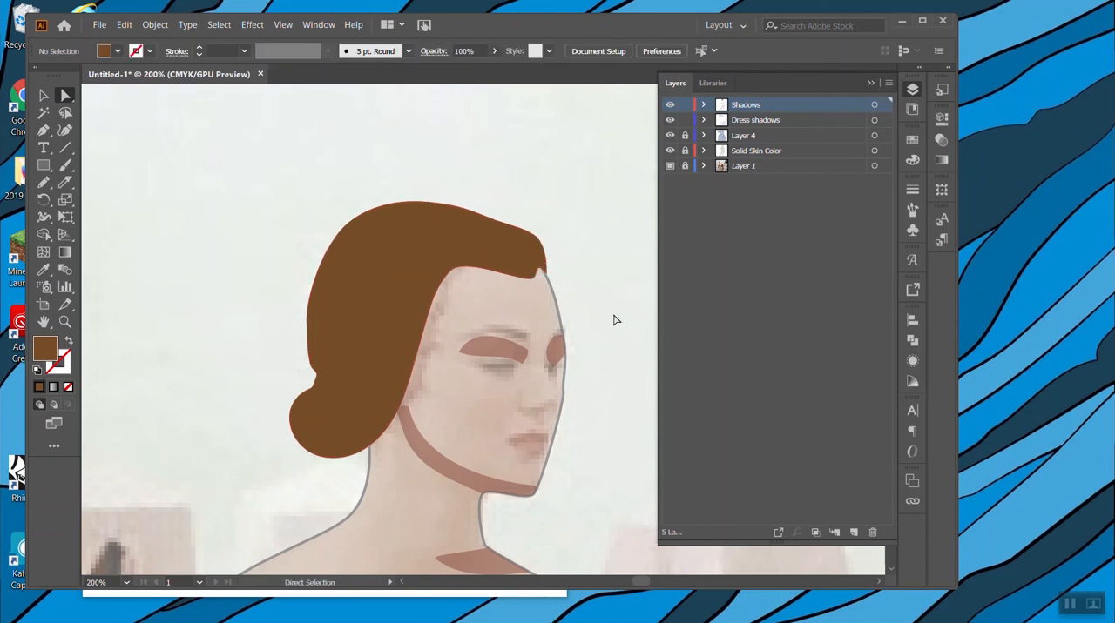
{"action": "scroll", "coordinate": [571, 387], "scroll_direction": "down", "scroll_amount": 3}
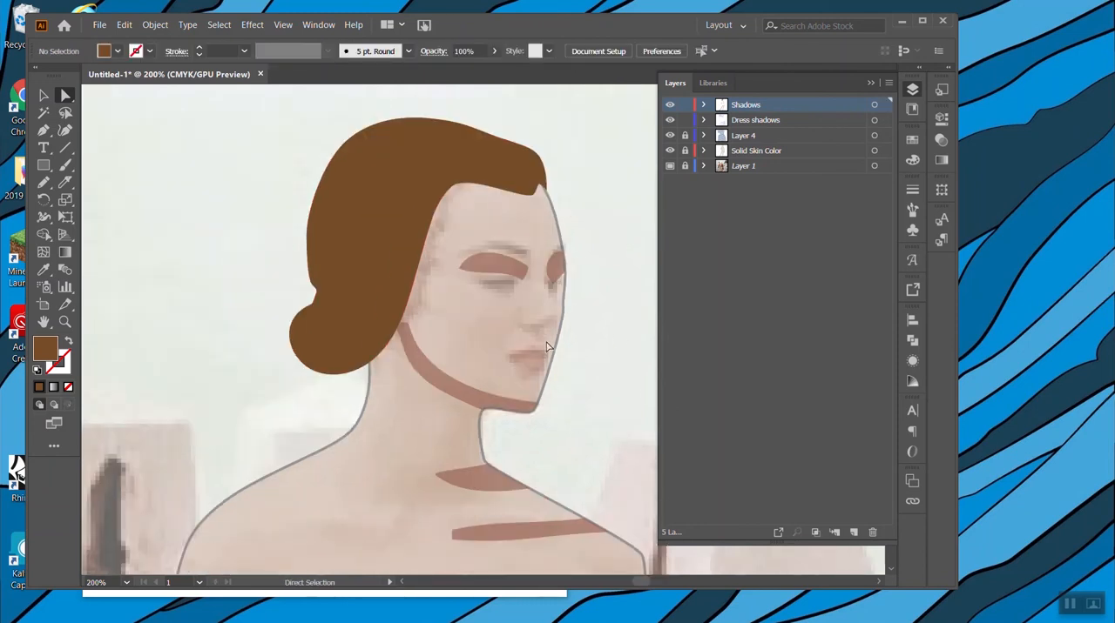
Add a new layer above Shadows and draw an arched eyebrow curve over the woman's nearer eye with the Pen.
{"action": "left_click", "coordinate": [853, 532]}
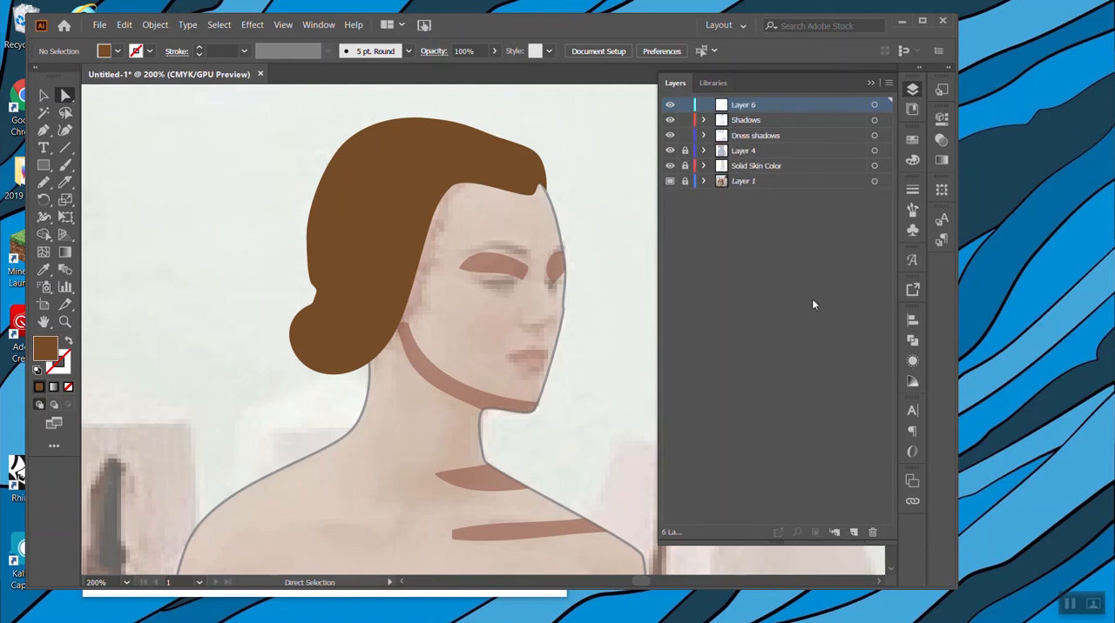
{"action": "scroll", "coordinate": [535, 384], "scroll_direction": "down", "scroll_amount": 1}
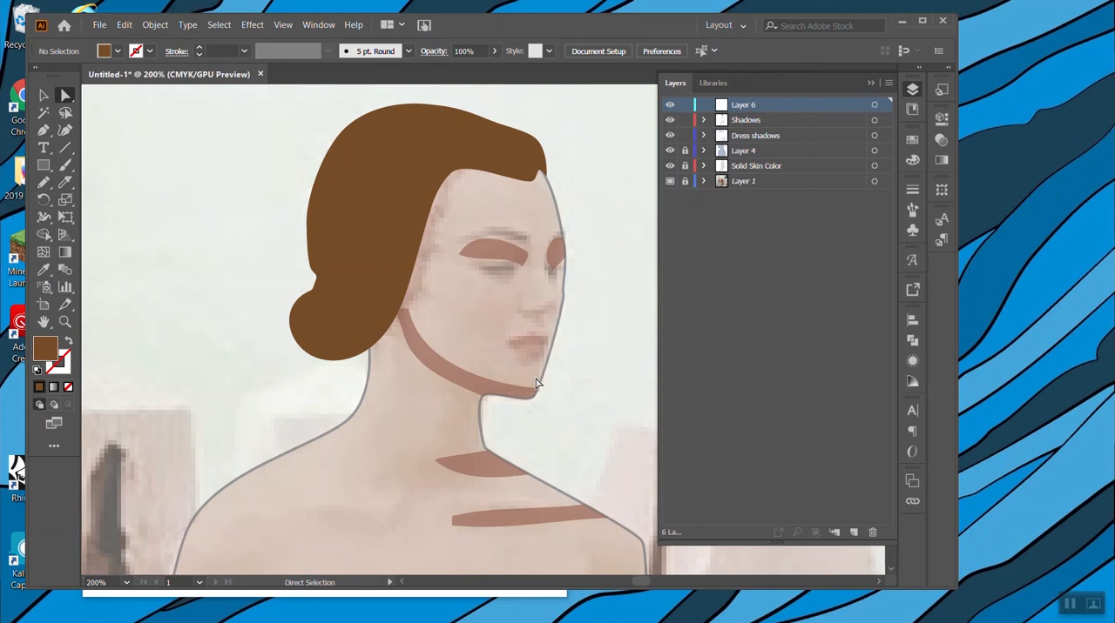
{"action": "scroll", "coordinate": [329, 348], "scroll_direction": "down", "scroll_amount": 3}
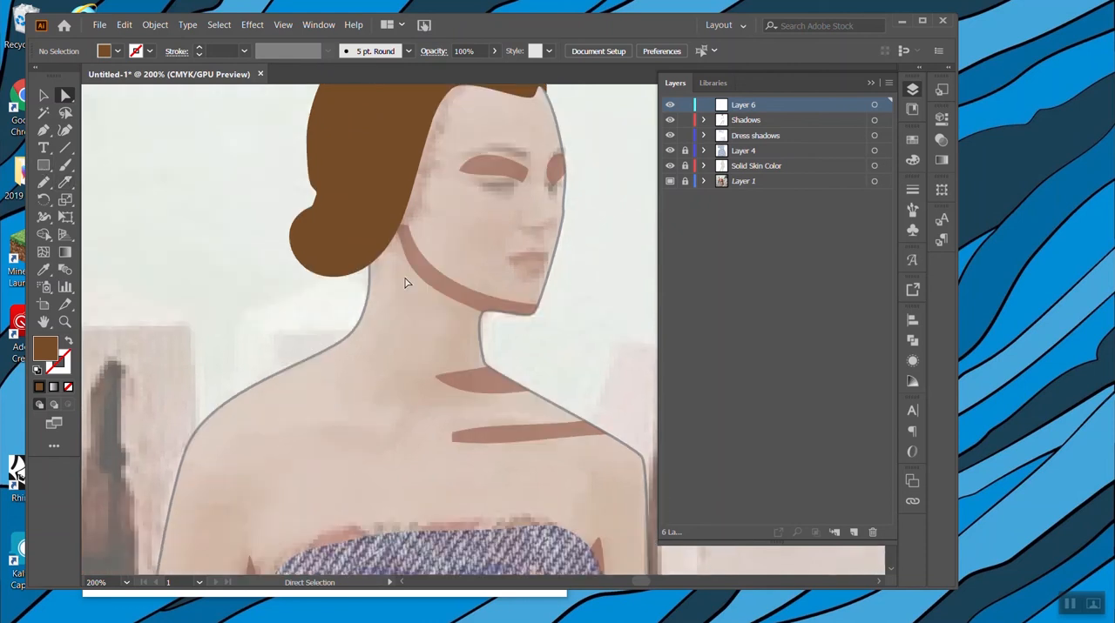
{"action": "scroll", "coordinate": [444, 414], "scroll_direction": "up", "scroll_amount": 3}
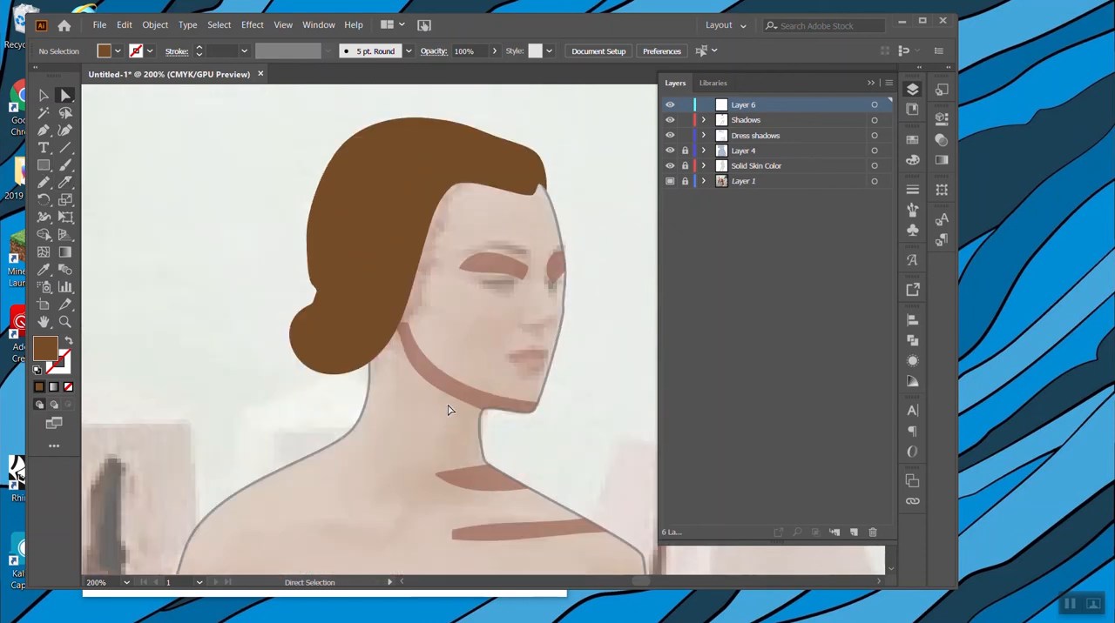
{"action": "left_click", "coordinate": [45, 131]}
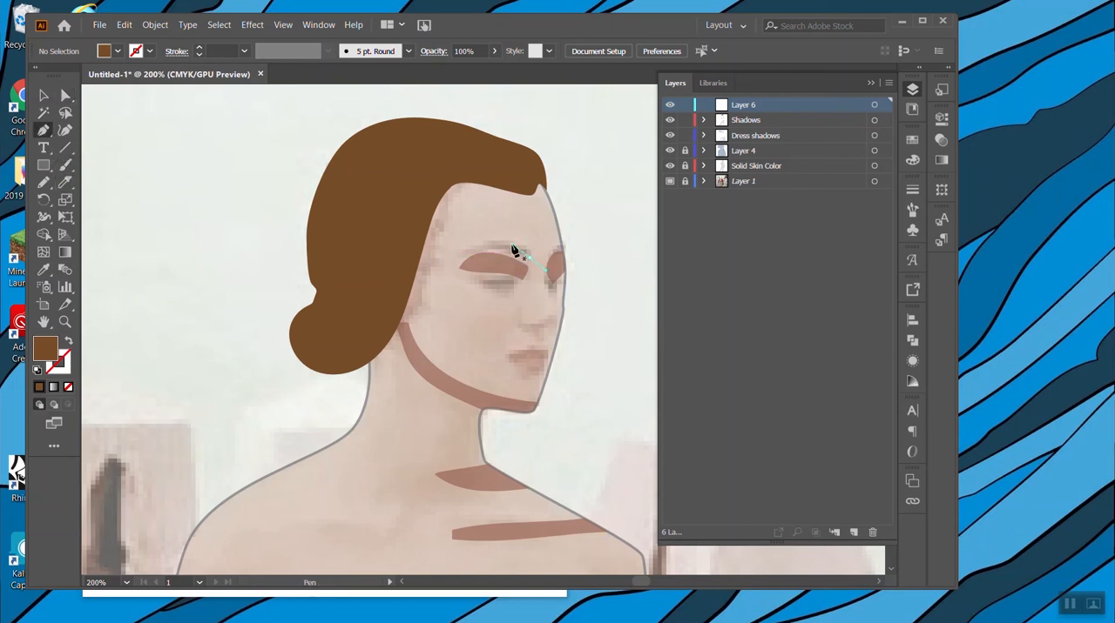
{"action": "left_click_drag", "start_coordinate": [461, 255], "coordinate": [440, 268]}
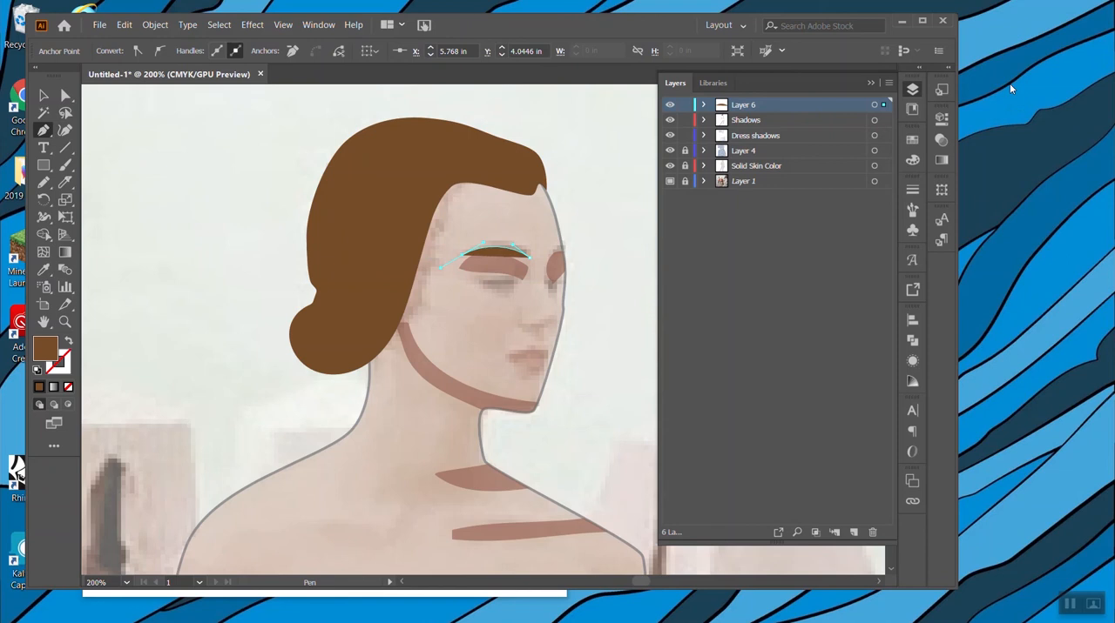
Give the eyebrow curve a black stroke and no fill.
{"action": "left_click", "coordinate": [913, 141]}
{"action": "left_click", "coordinate": [797, 183]}
{"action": "left_click", "coordinate": [69, 341]}
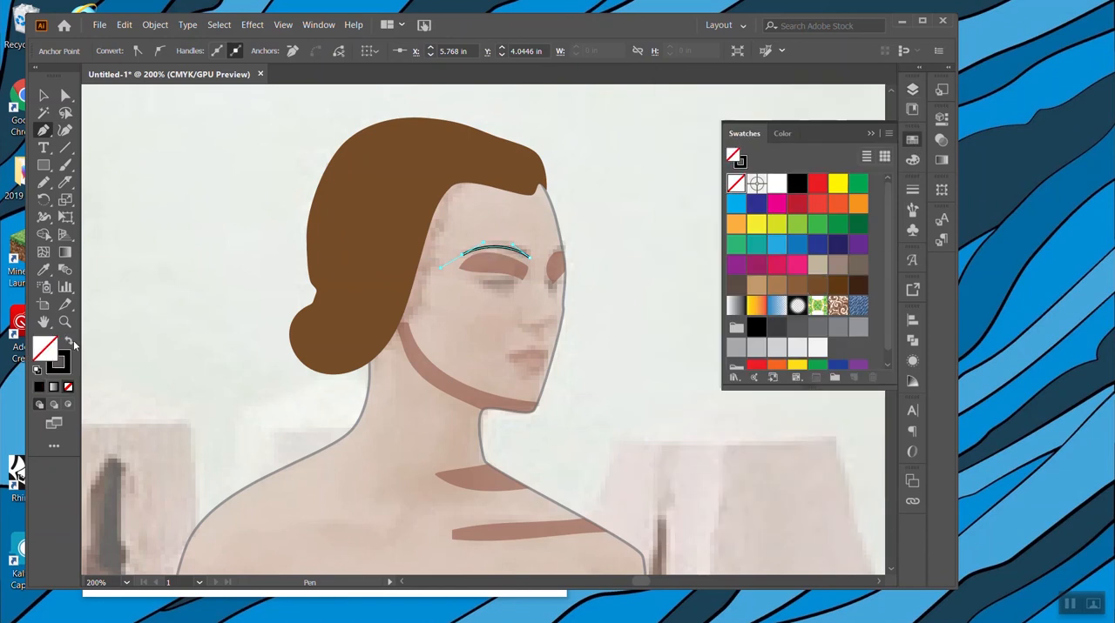
Apply the tapered Width Profile 4 to the eyebrow stroke.
{"action": "left_click", "coordinate": [44, 95]}
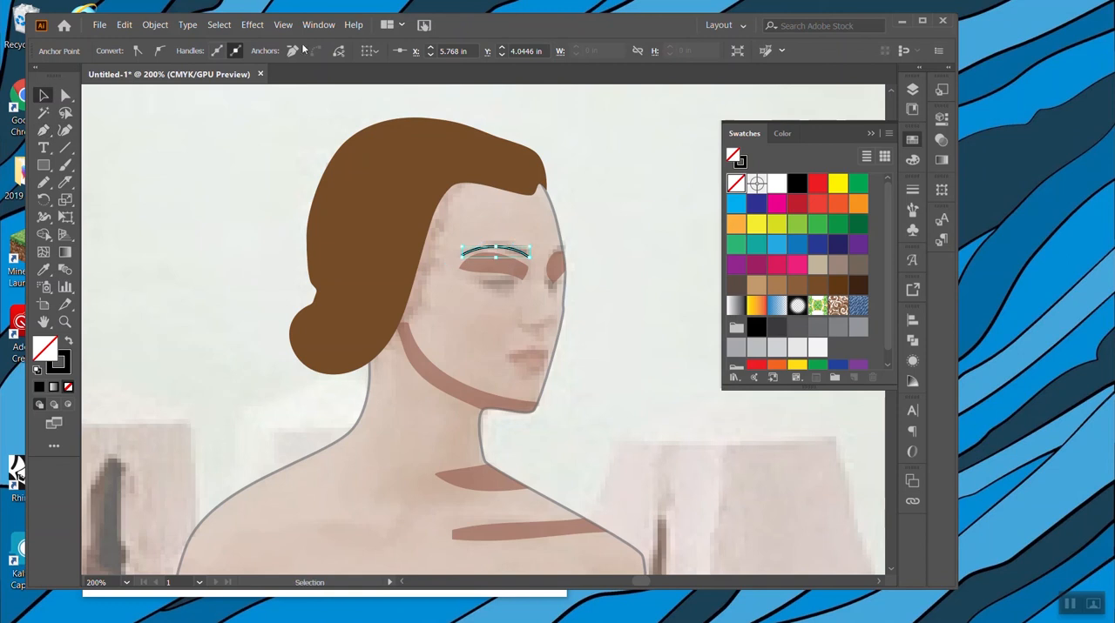
{"action": "left_click", "coordinate": [478, 258]}
{"action": "left_click", "coordinate": [486, 251]}
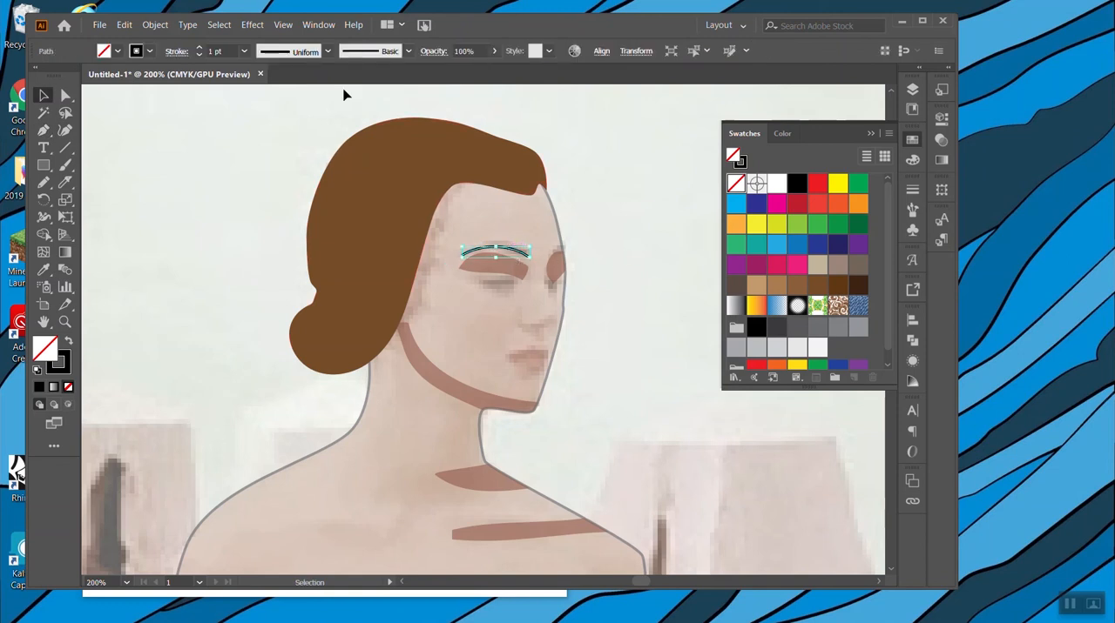
{"action": "left_click", "coordinate": [329, 51]}
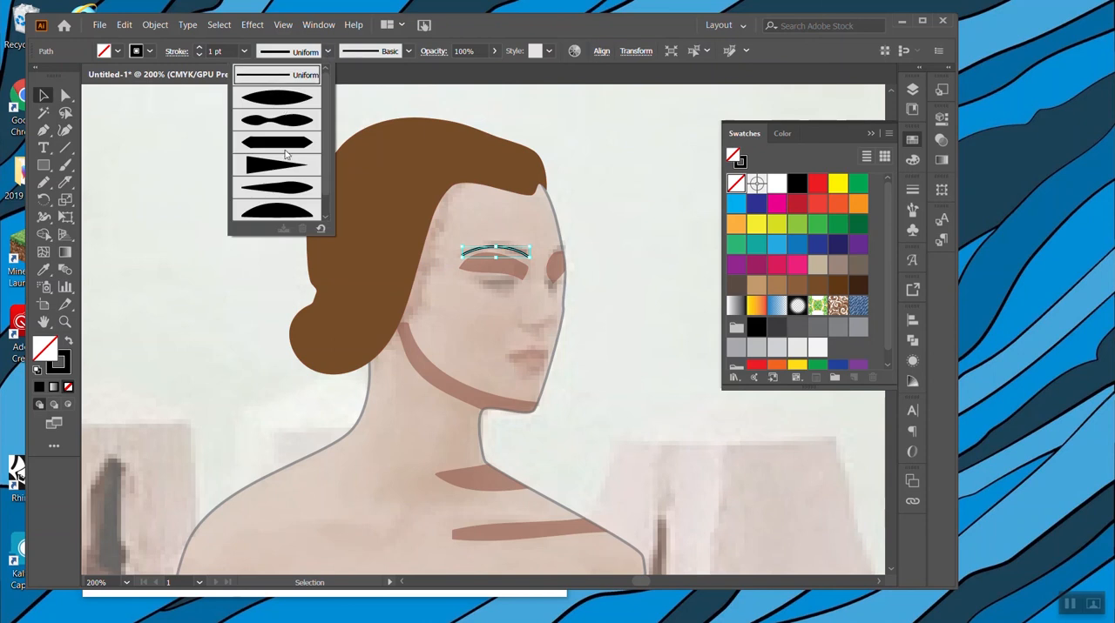
{"action": "left_click", "coordinate": [284, 191]}
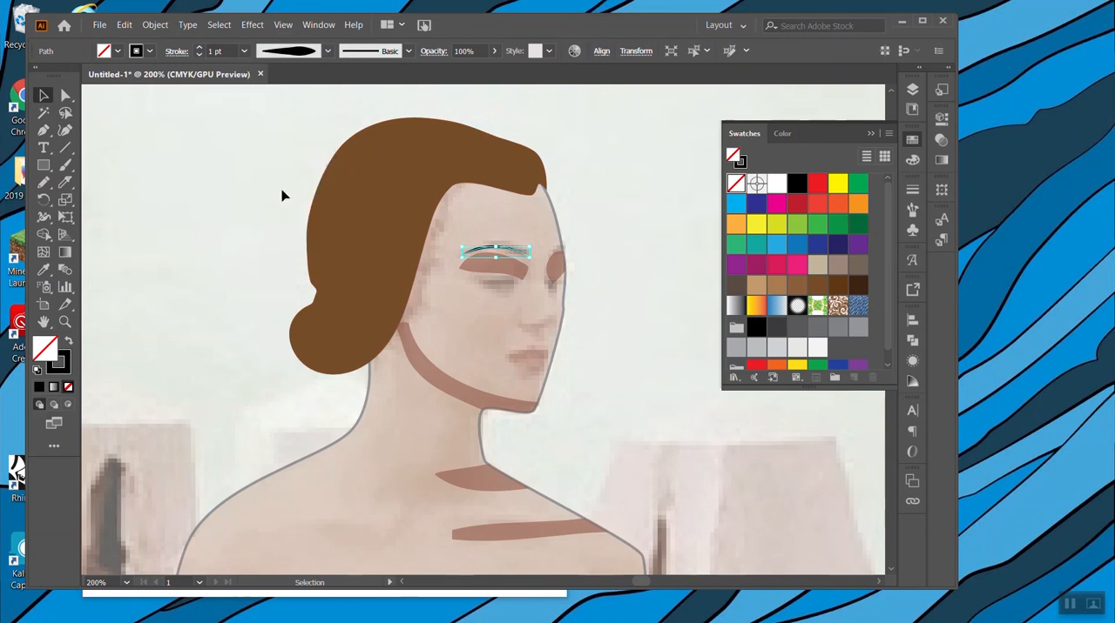
{"action": "left_click", "coordinate": [328, 52]}
{"action": "left_click", "coordinate": [290, 146]}
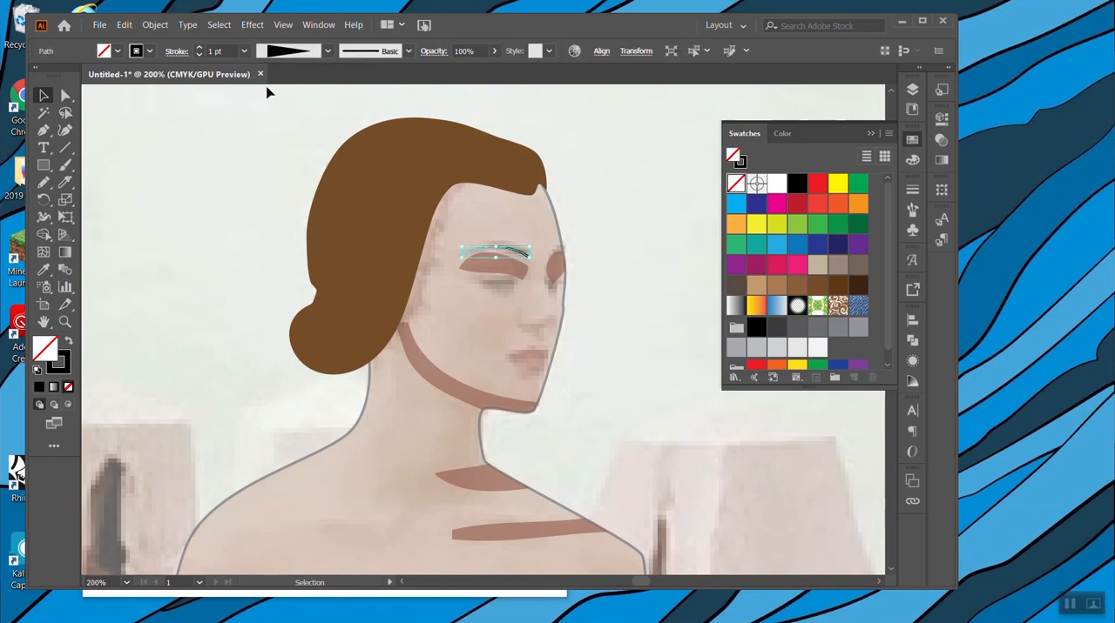
Set the eyebrow stroke to 4 pt with a round cap and slightly adjust its inner end.
{"action": "left_click", "coordinate": [200, 48]}
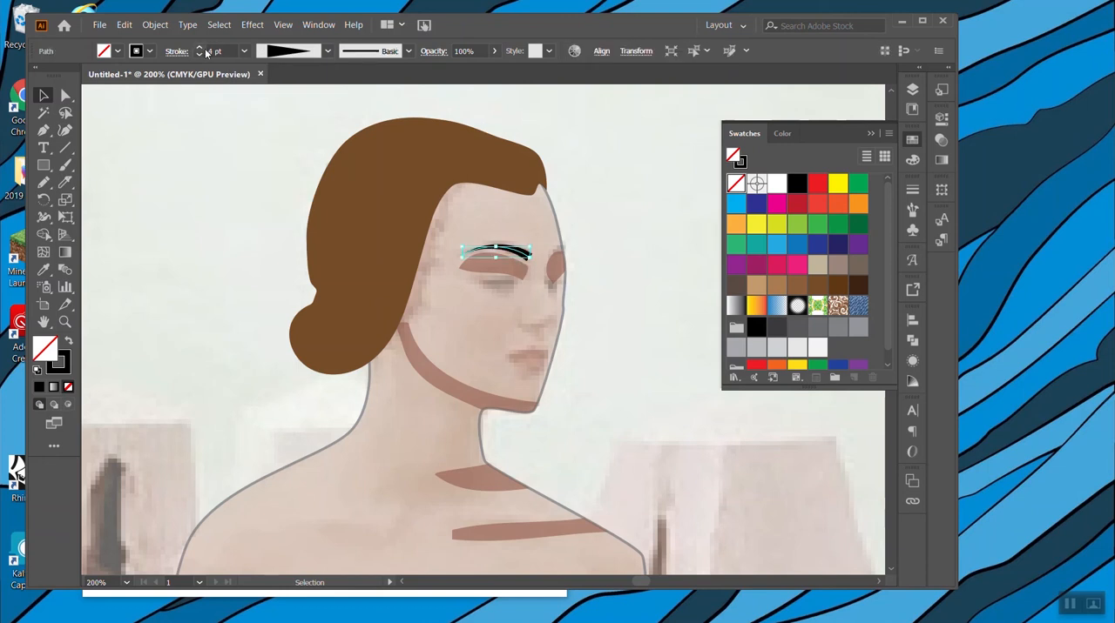
{"action": "left_click", "coordinate": [911, 189]}
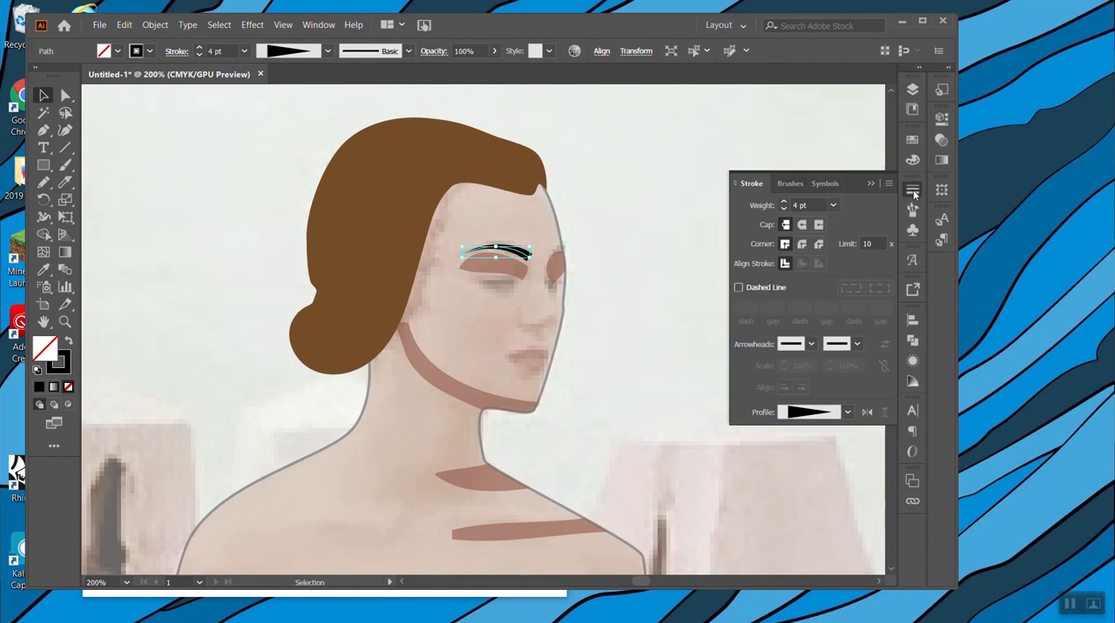
{"action": "left_click", "coordinate": [802, 225]}
{"action": "left_click_drag", "start_coordinate": [531, 256], "coordinate": [528, 255]}
{"action": "left_click", "coordinate": [687, 241]}
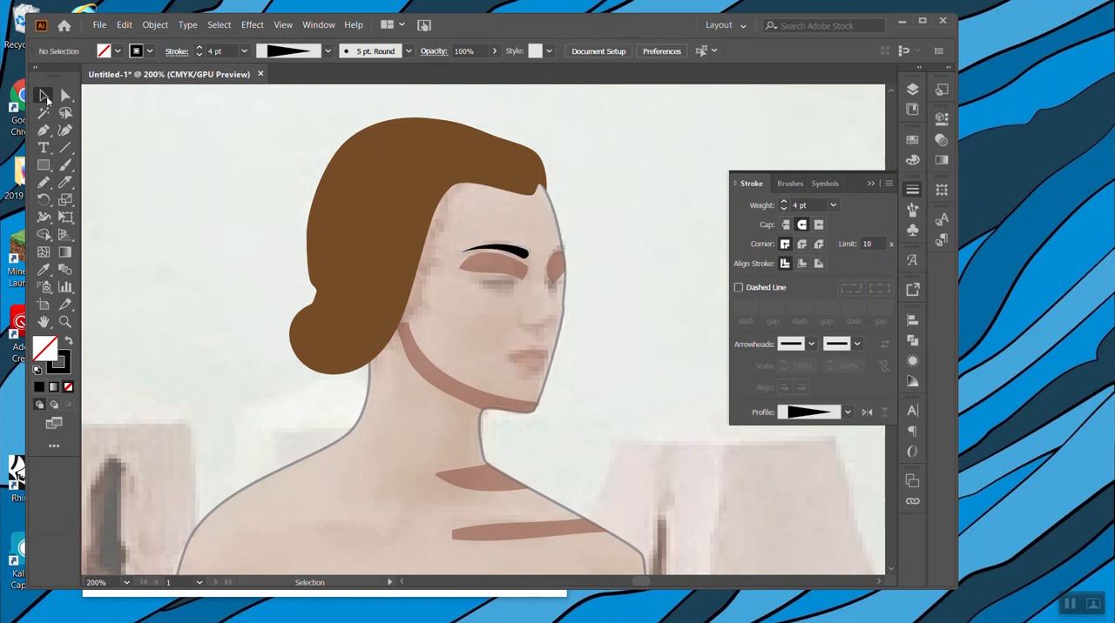
{"action": "left_click", "coordinate": [914, 190]}
{"action": "left_click", "coordinate": [914, 190]}
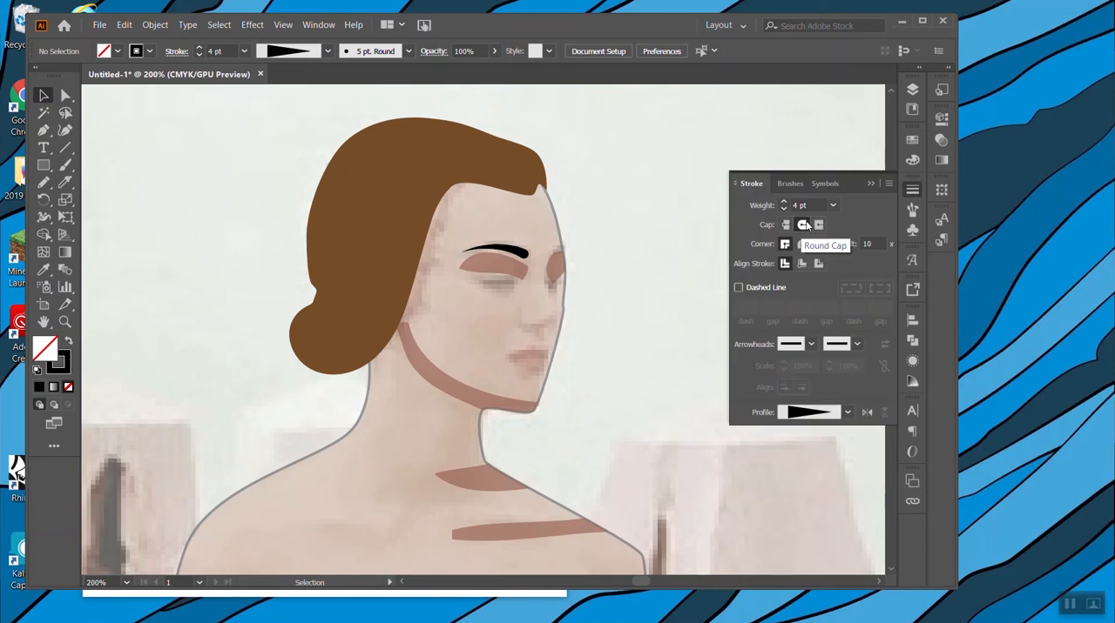
{"action": "left_click", "coordinate": [847, 413]}
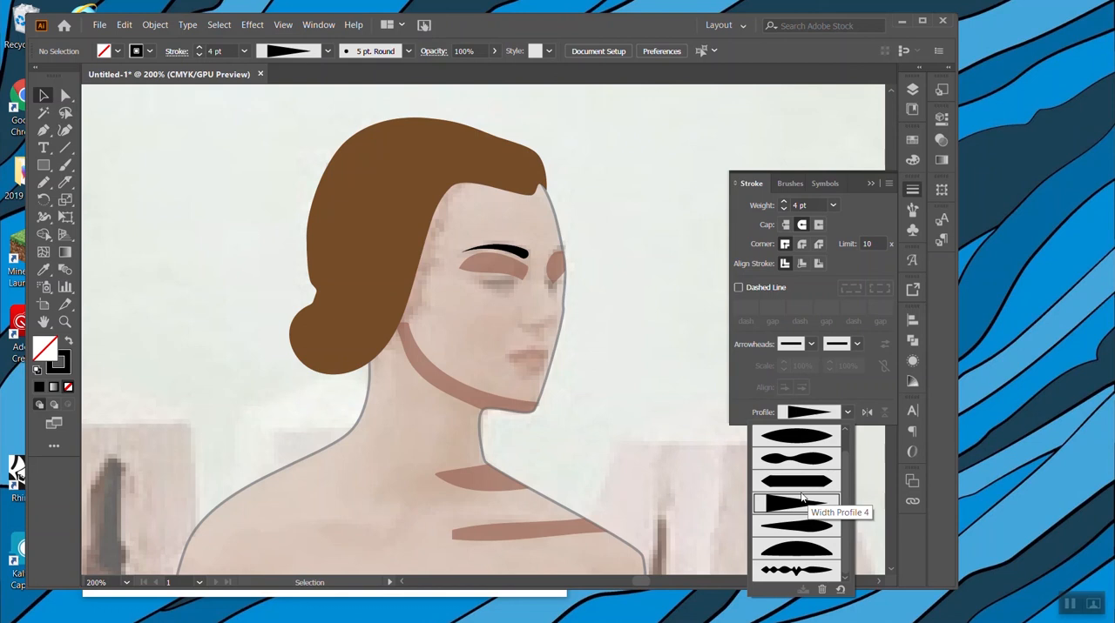
{"action": "left_click", "coordinate": [849, 413]}
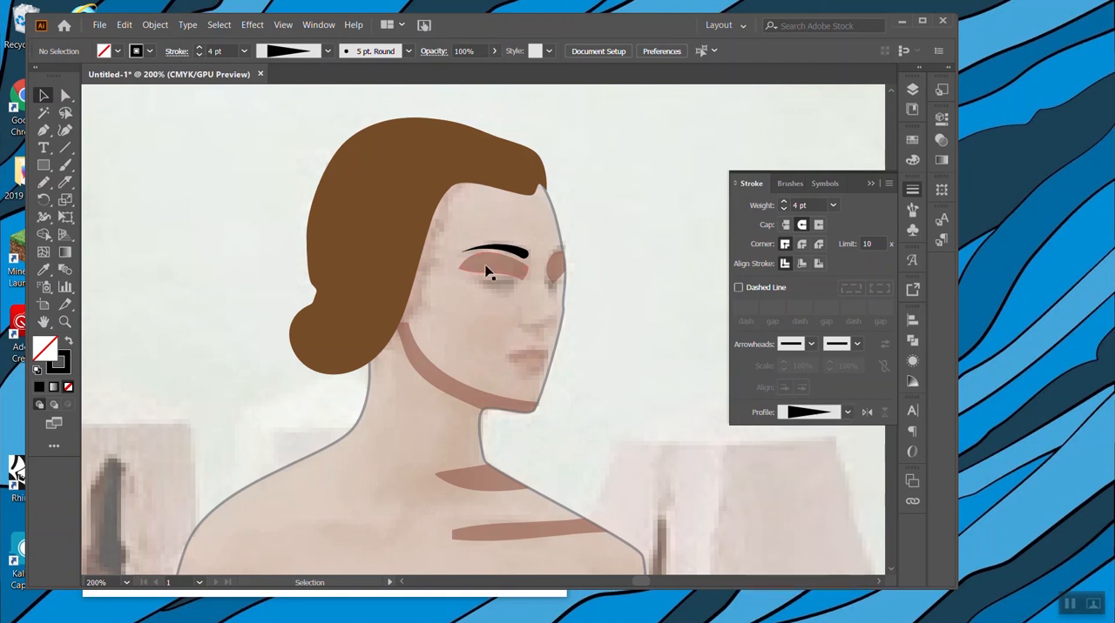
Draw a short arched eyebrow curve over the woman's farther eye with the Pen, ending at the face outline.
{"action": "left_click", "coordinate": [44, 130]}
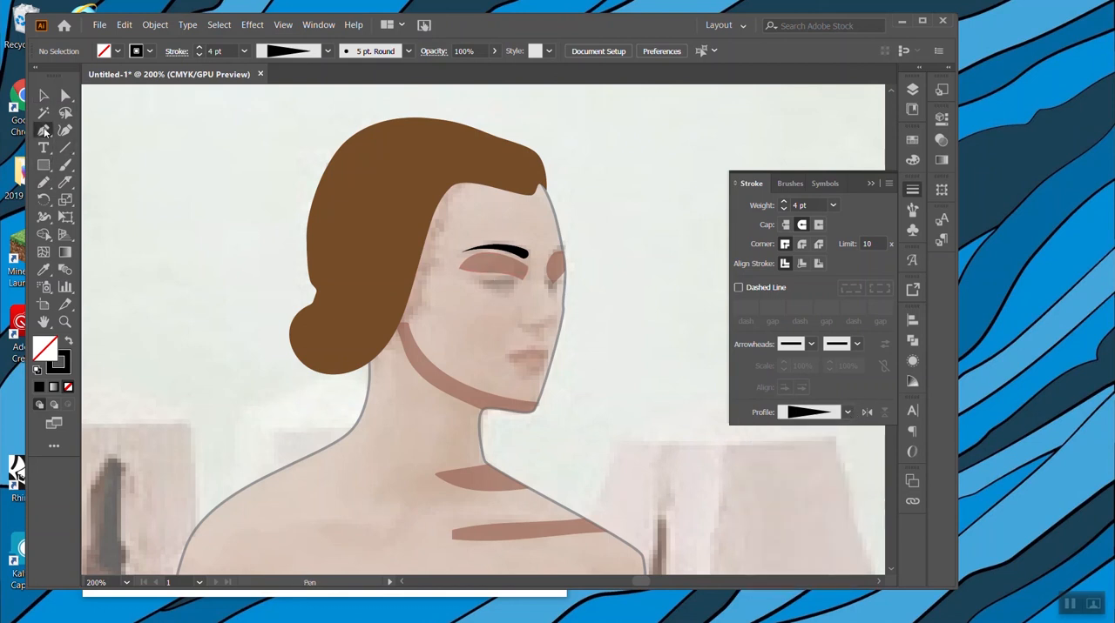
{"action": "left_click", "coordinate": [550, 257]}
{"action": "left_click_drag", "start_coordinate": [564, 246], "coordinate": [576, 251]}
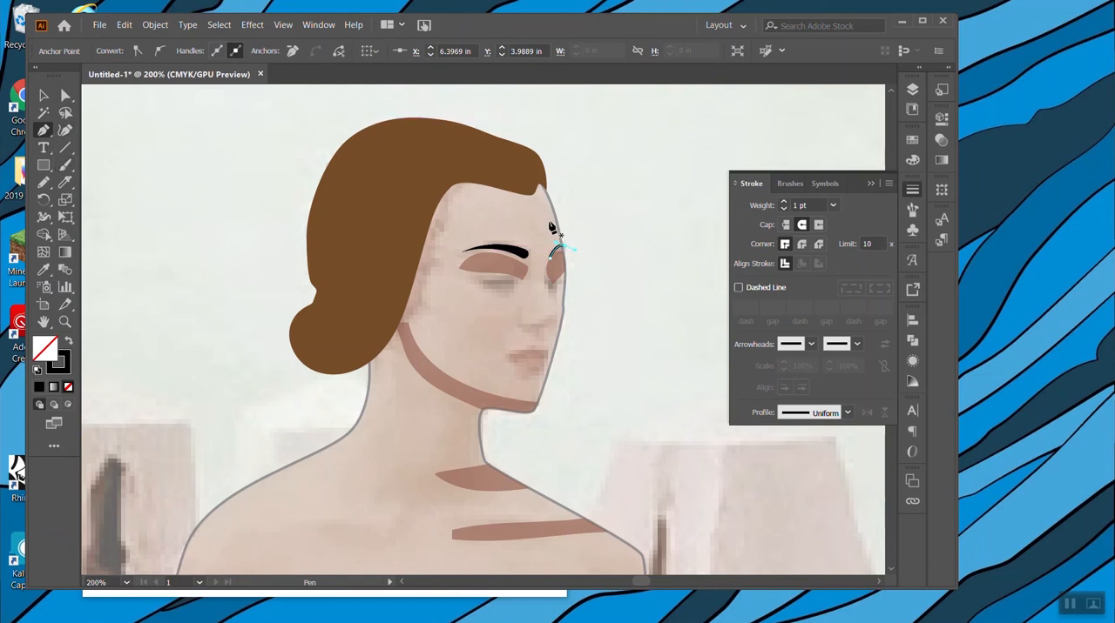
Give the farther eyebrow the tapered Width Profile 4, a round cap and a 4 pt stroke weight.
{"action": "left_click", "coordinate": [846, 413]}
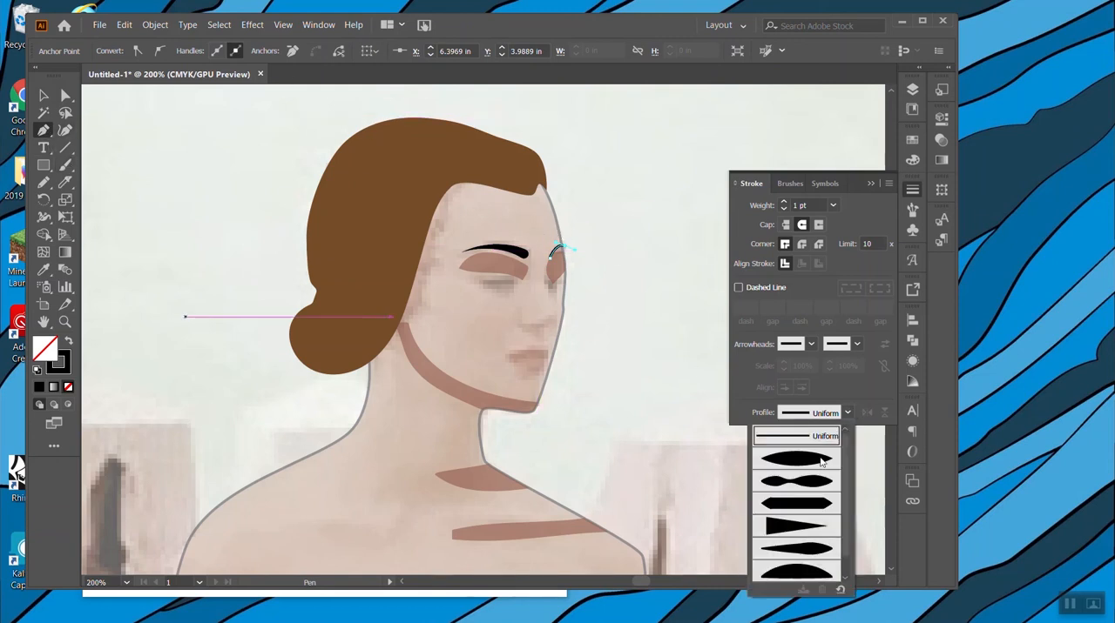
{"action": "left_click", "coordinate": [788, 527]}
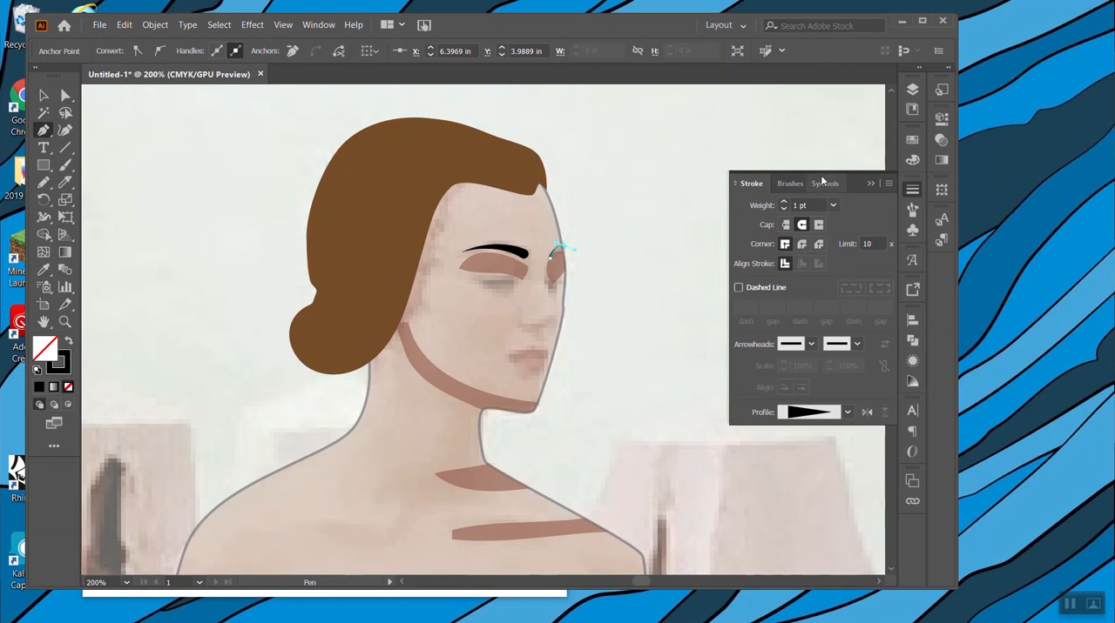
{"action": "left_click", "coordinate": [783, 202]}
{"action": "left_click", "coordinate": [801, 225]}
{"action": "left_click", "coordinate": [783, 203]}
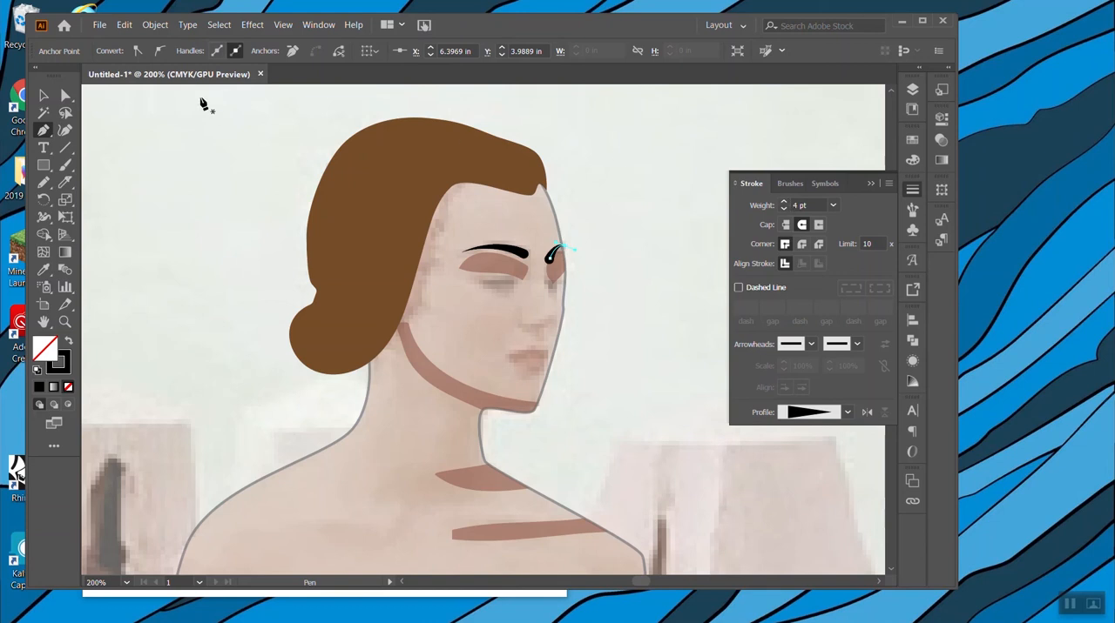
Reshape the farther eyebrow by moving its inner anchor point slightly up and toward the face outline.
{"action": "left_click", "coordinate": [66, 94]}
{"action": "left_click", "coordinate": [566, 235]}
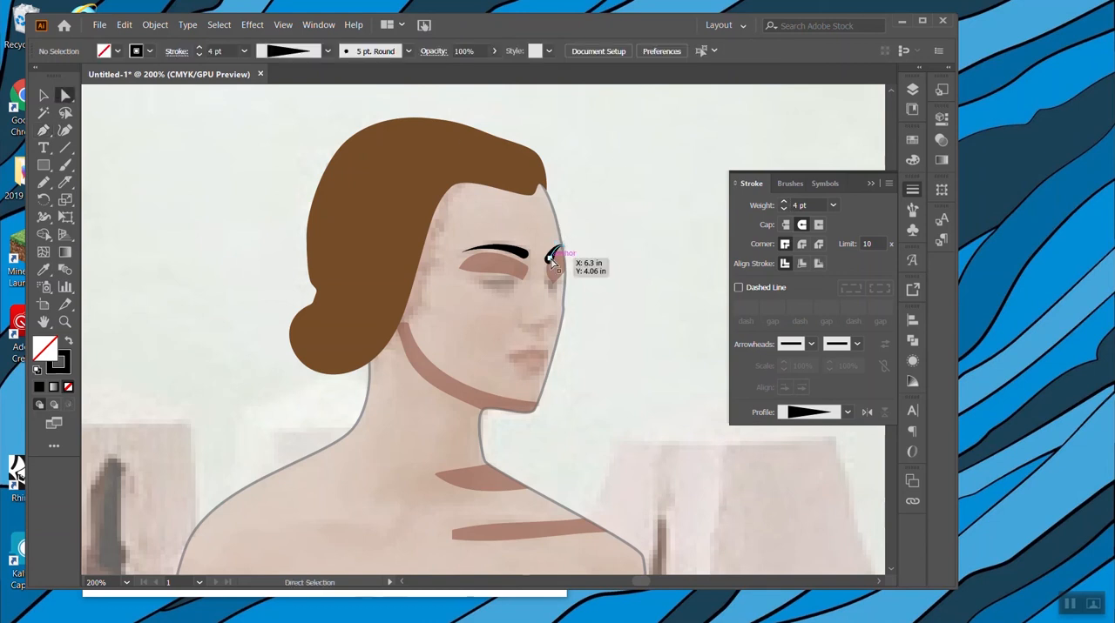
{"action": "left_click", "coordinate": [550, 258]}
{"action": "mouse_move", "coordinate": [550, 258]}
{"action": "left_mouse_down"}
{"action": "mouse_move", "coordinate": [568, 258]}
{"action": "mouse_move", "coordinate": [563, 250]}
{"action": "left_mouse_up"}
{"action": "left_click", "coordinate": [604, 253]}
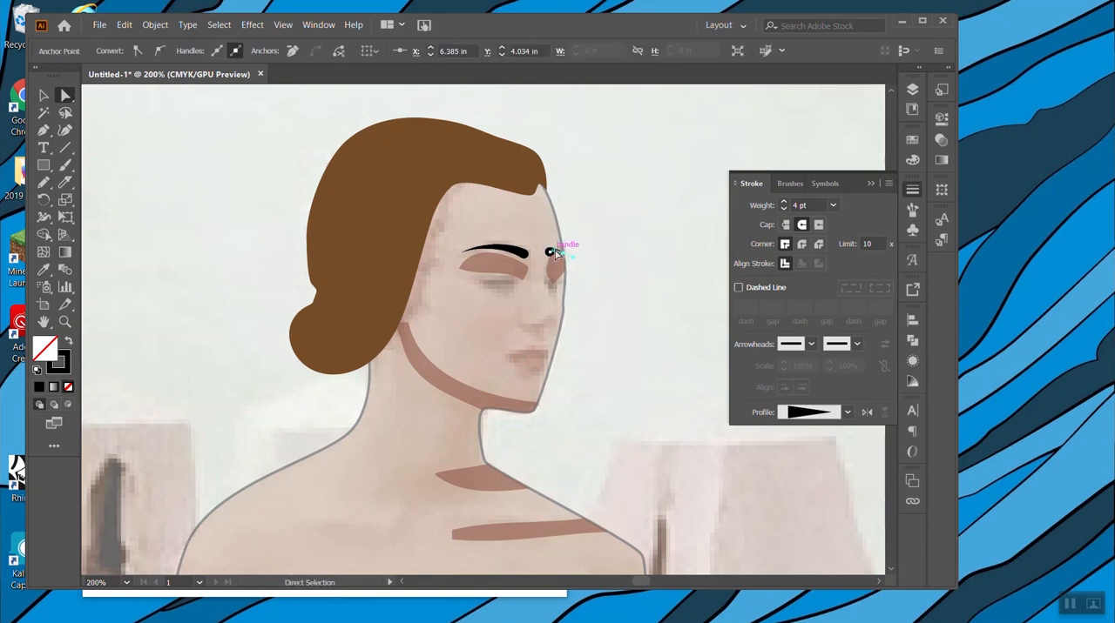
{"action": "left_click", "coordinate": [616, 263]}
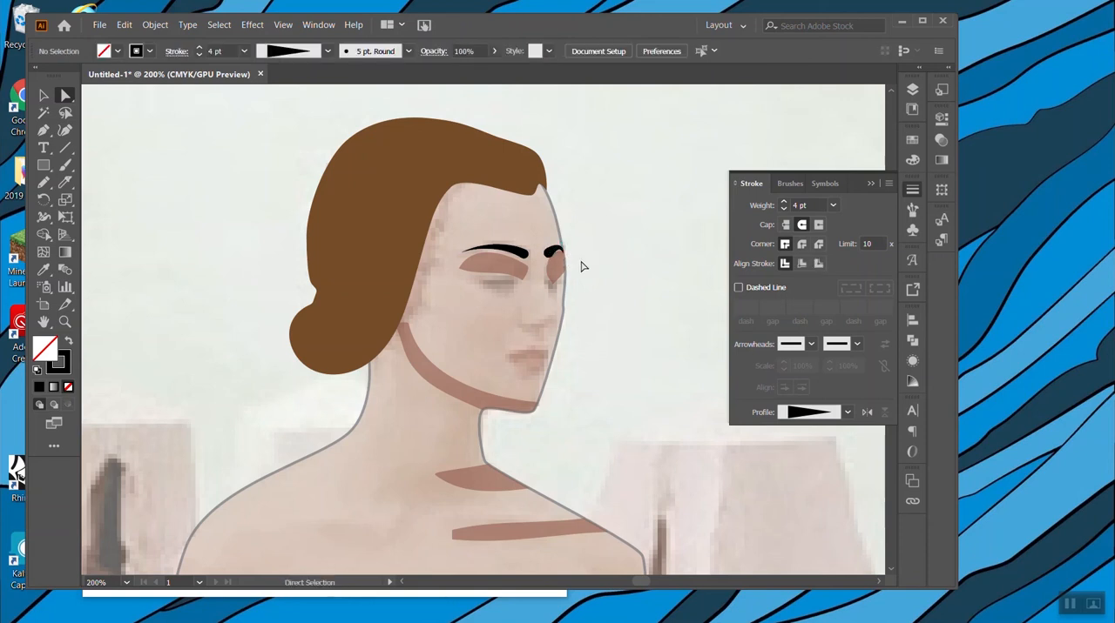
{"action": "left_click_drag", "start_coordinate": [563, 253], "coordinate": [559, 251]}
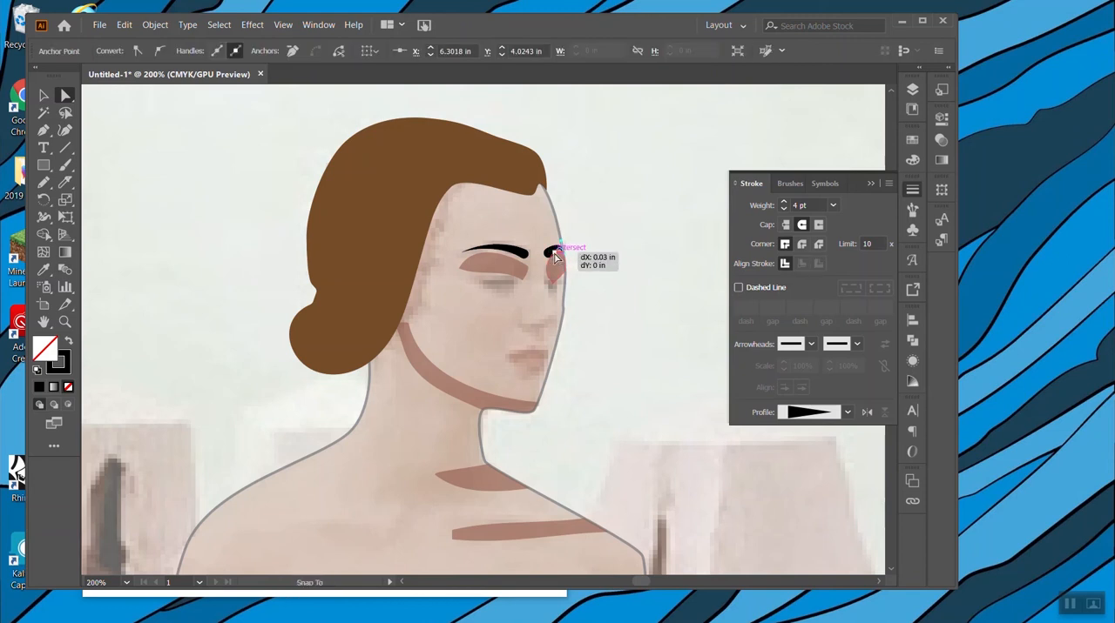
{"action": "left_click", "coordinate": [607, 253]}
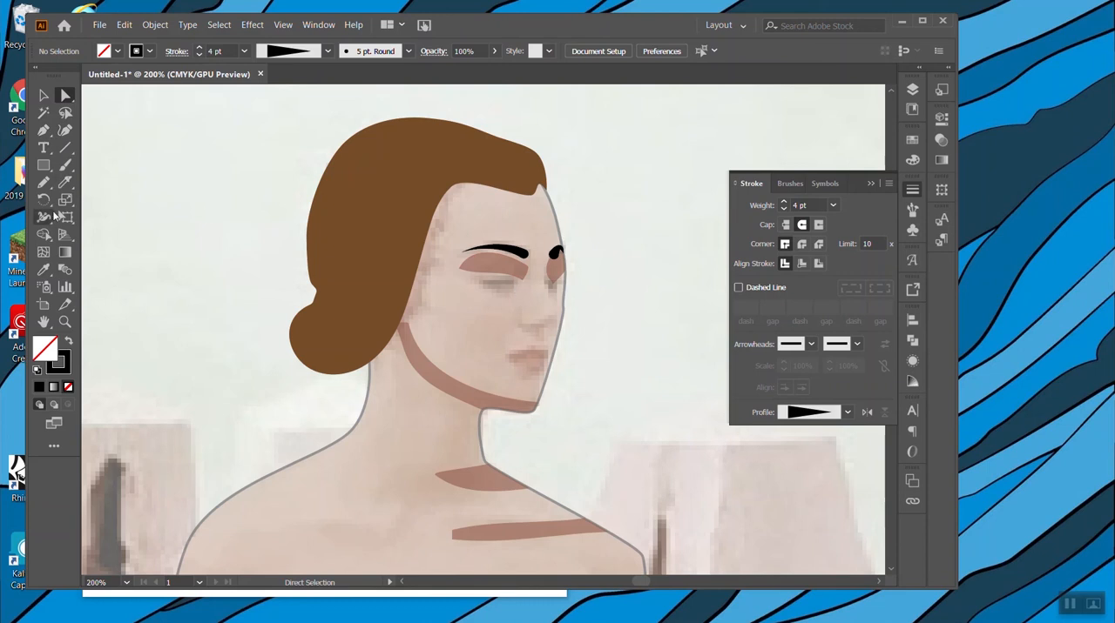
Draw a shallow downward-bowed line along the nearer closed eyelid with the Pen.
{"action": "left_click", "coordinate": [44, 129]}
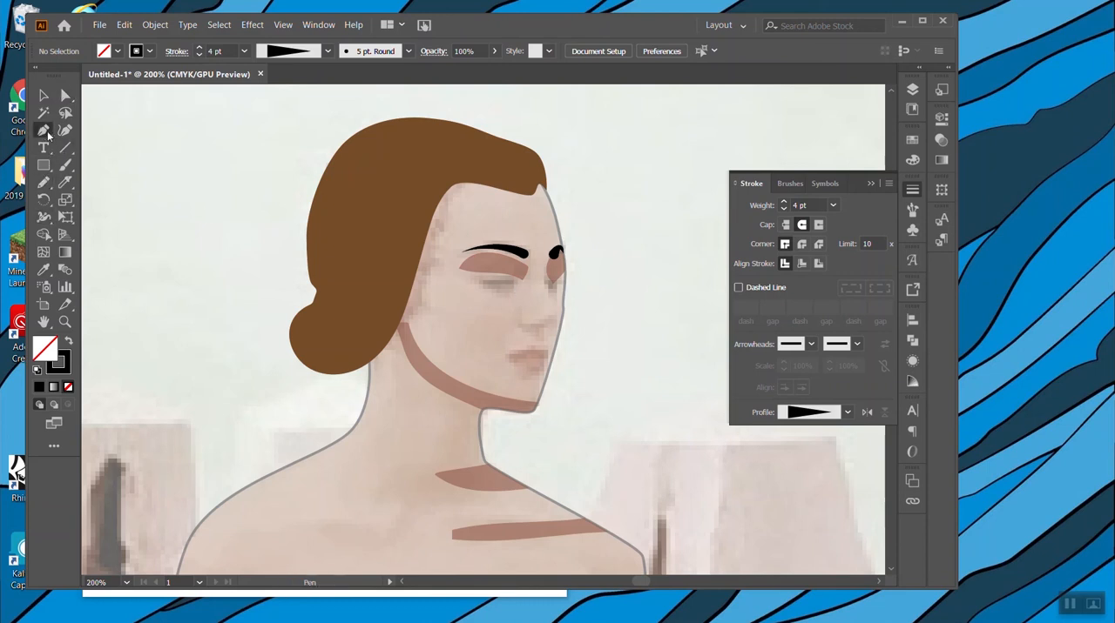
{"action": "left_click", "coordinate": [514, 285]}
{"action": "left_click", "coordinate": [479, 285]}
{"action": "left_click", "coordinate": [472, 283]}
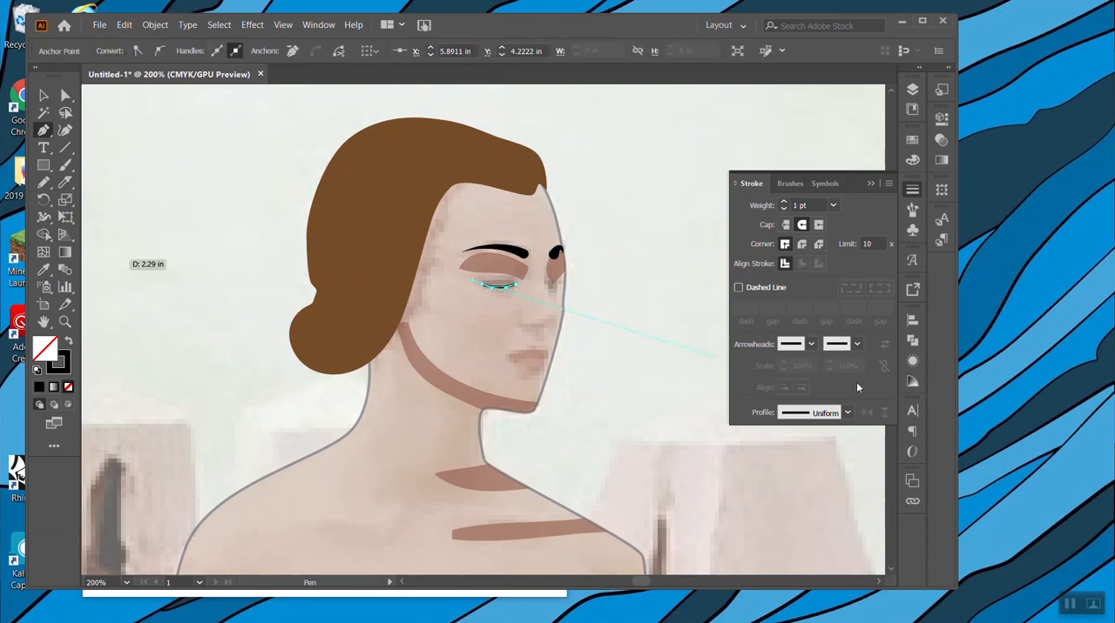
Draw a short matching closed-eyelid line on the farther eye and adjust its position to meet the face outline.
{"action": "left_click", "coordinate": [547, 281]}
{"action": "left_click_drag", "start_coordinate": [560, 285], "coordinate": [572, 279]}
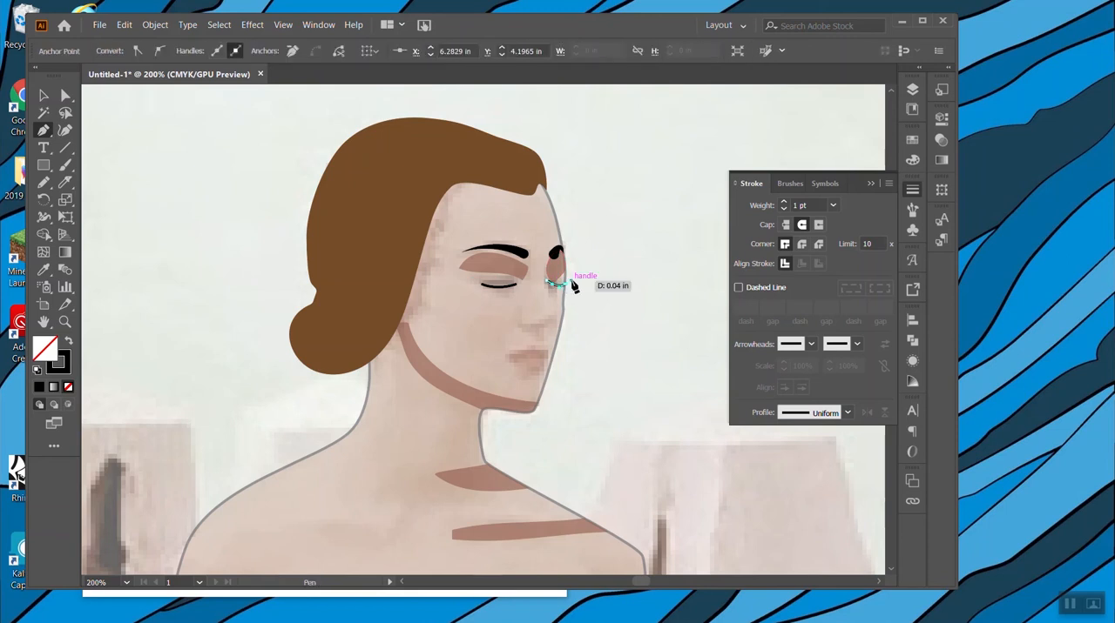
{"action": "left_click", "coordinate": [65, 94]}
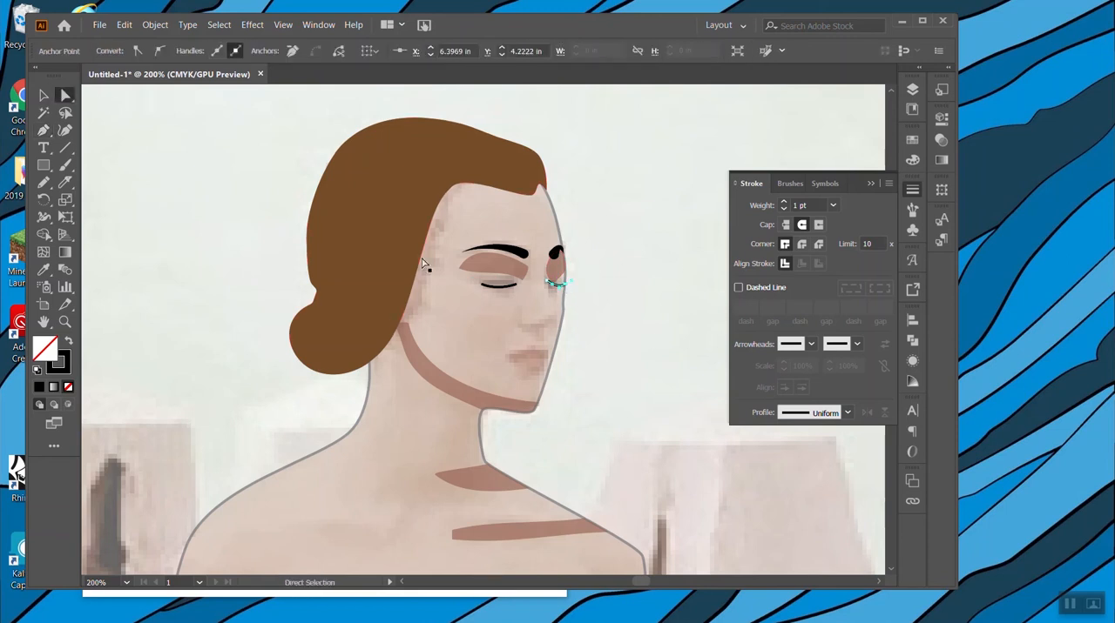
{"action": "key", "text": "Up"}
{"action": "left_click", "coordinate": [620, 311]}
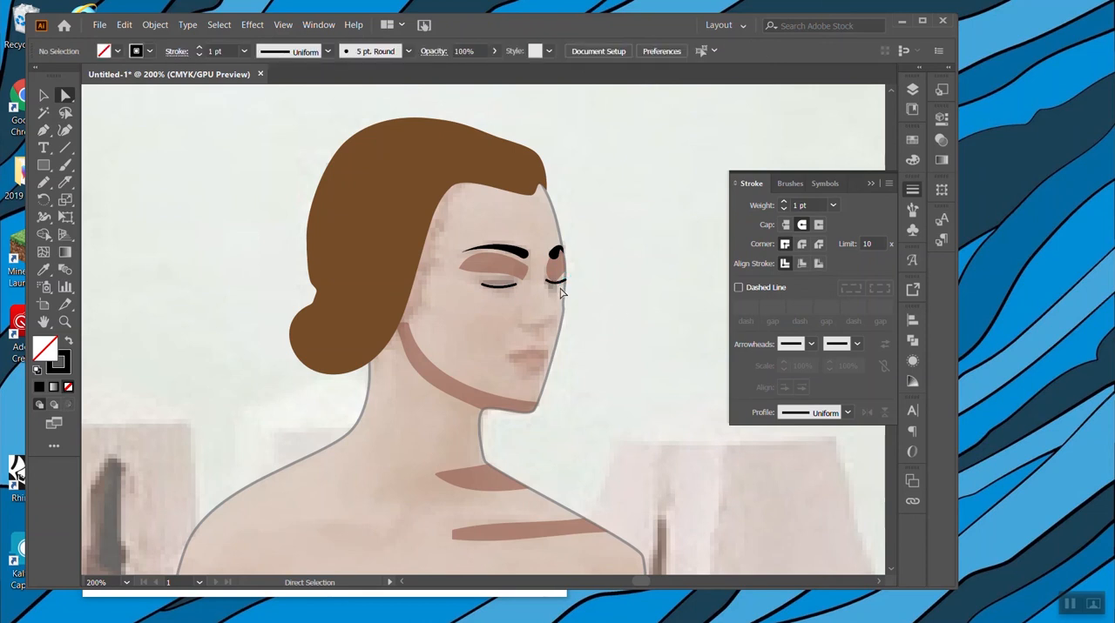
{"action": "left_click", "coordinate": [554, 281]}
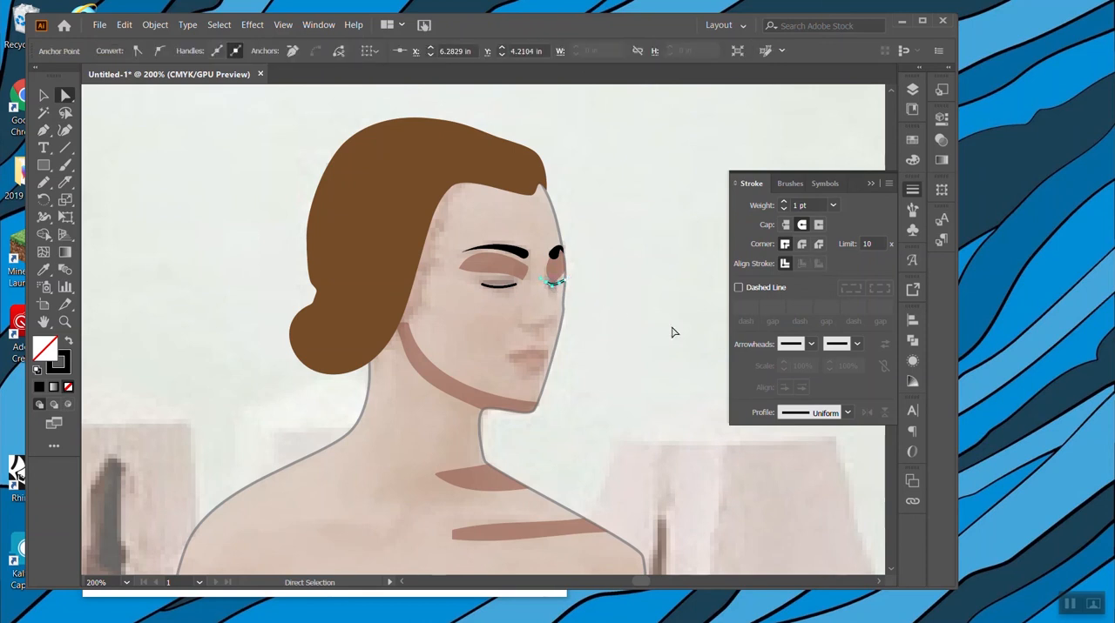
Give both eyelid lines a 2 pt stroke with a round cap and the asymmetric width profile that tapers at both ends.
{"action": "left_click", "coordinate": [44, 95]}
{"action": "left_click", "coordinate": [510, 286], "text": "shift"}
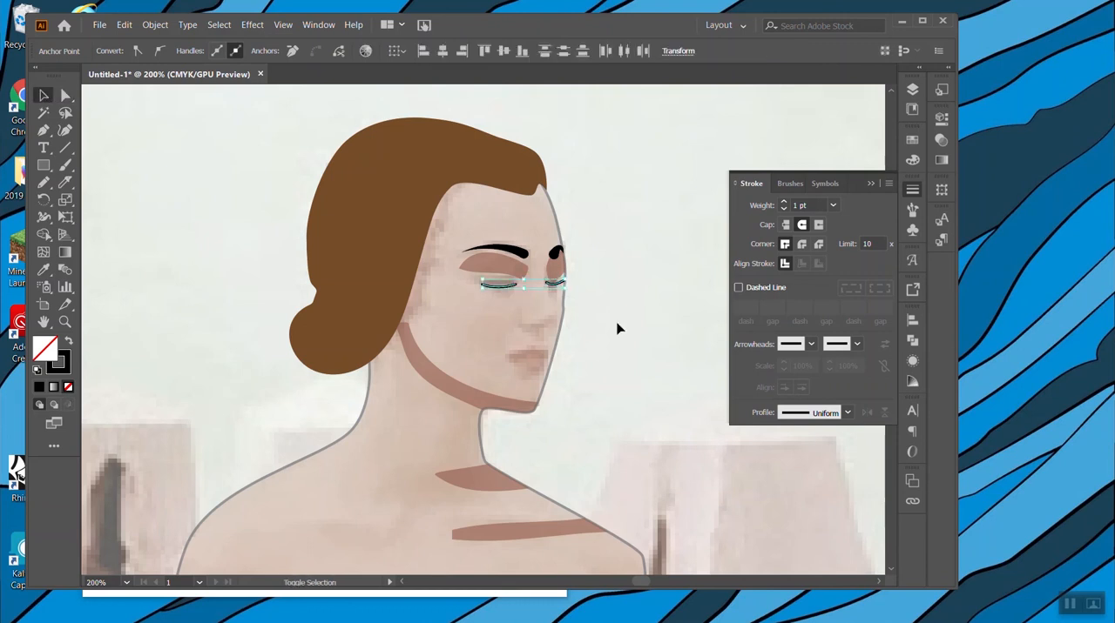
{"action": "left_click", "coordinate": [802, 224]}
{"action": "left_click", "coordinate": [782, 201]}
{"action": "left_click", "coordinate": [844, 413]}
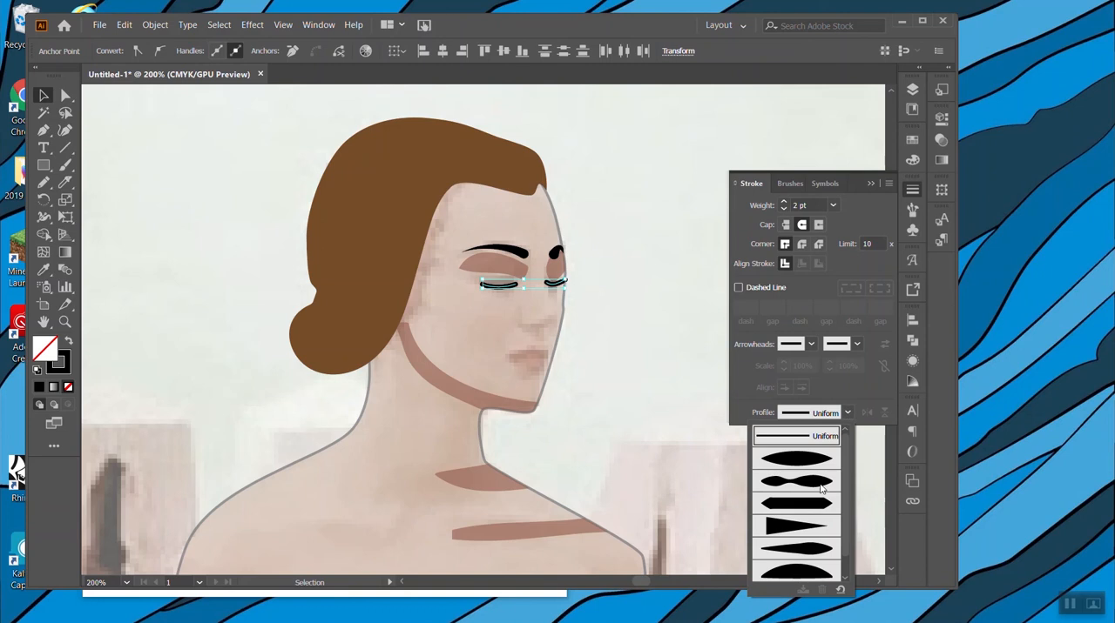
{"action": "left_click", "coordinate": [804, 549]}
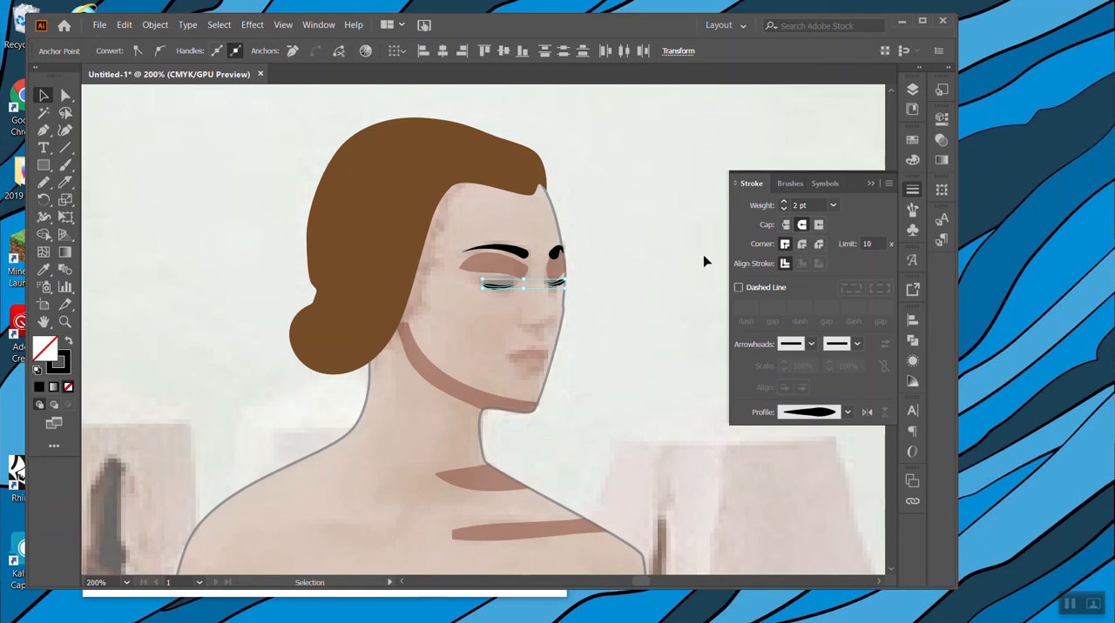
{"action": "left_click", "coordinate": [593, 254]}
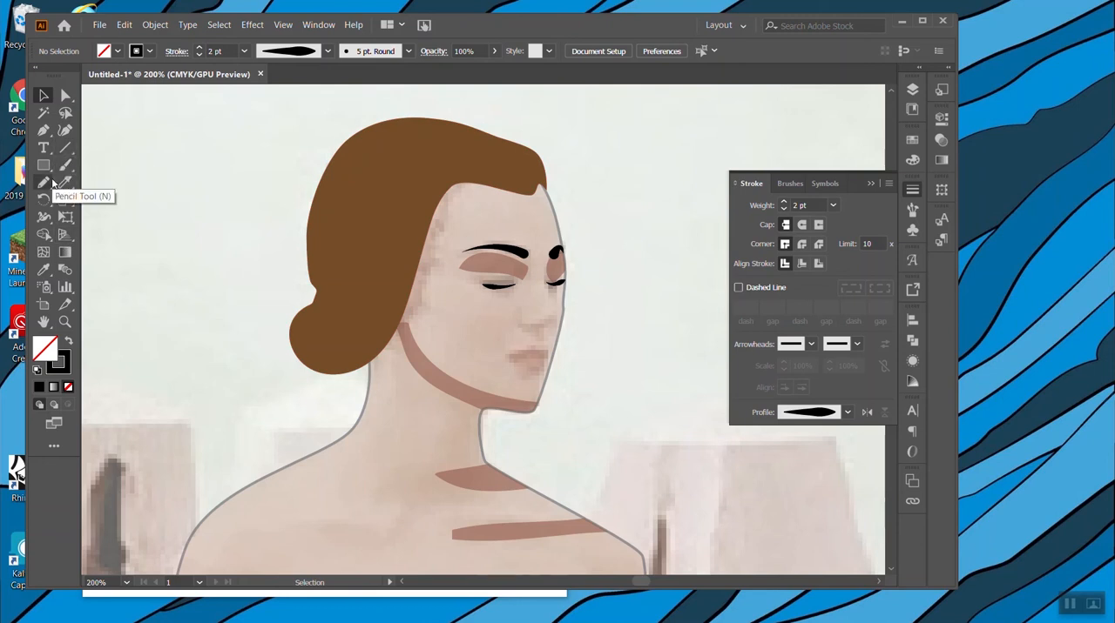
Draw an upper-lip curve across the mouth with the Pen, with a dip at the cupid's bow.
{"action": "left_click", "coordinate": [43, 129]}
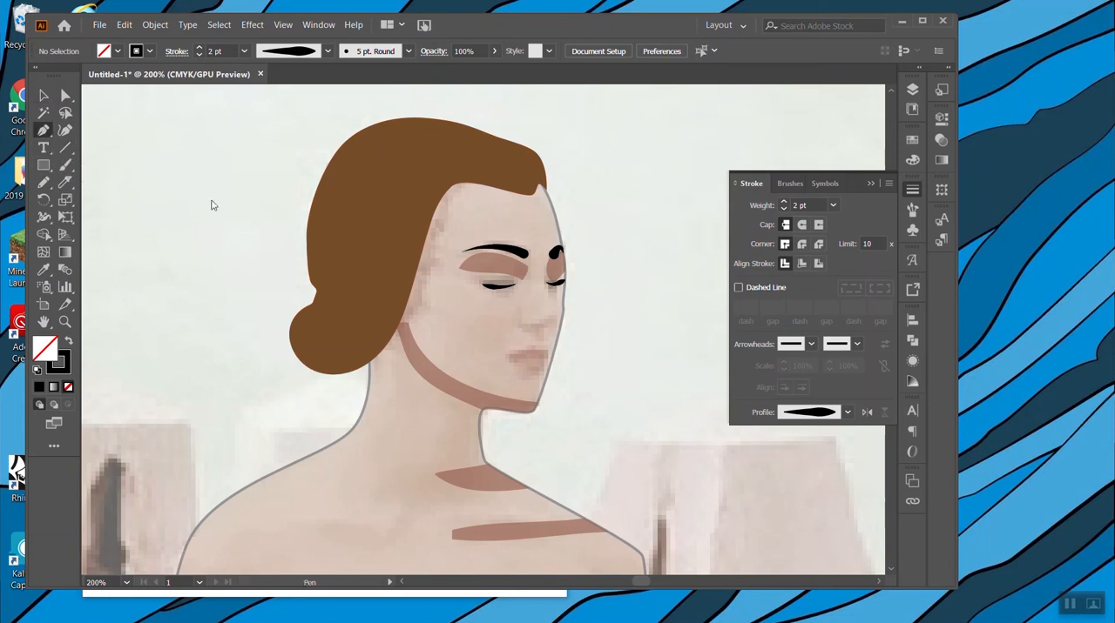
{"action": "left_click_drag", "start_coordinate": [514, 355], "coordinate": [541, 350]}
{"action": "left_click", "coordinate": [546, 356]}
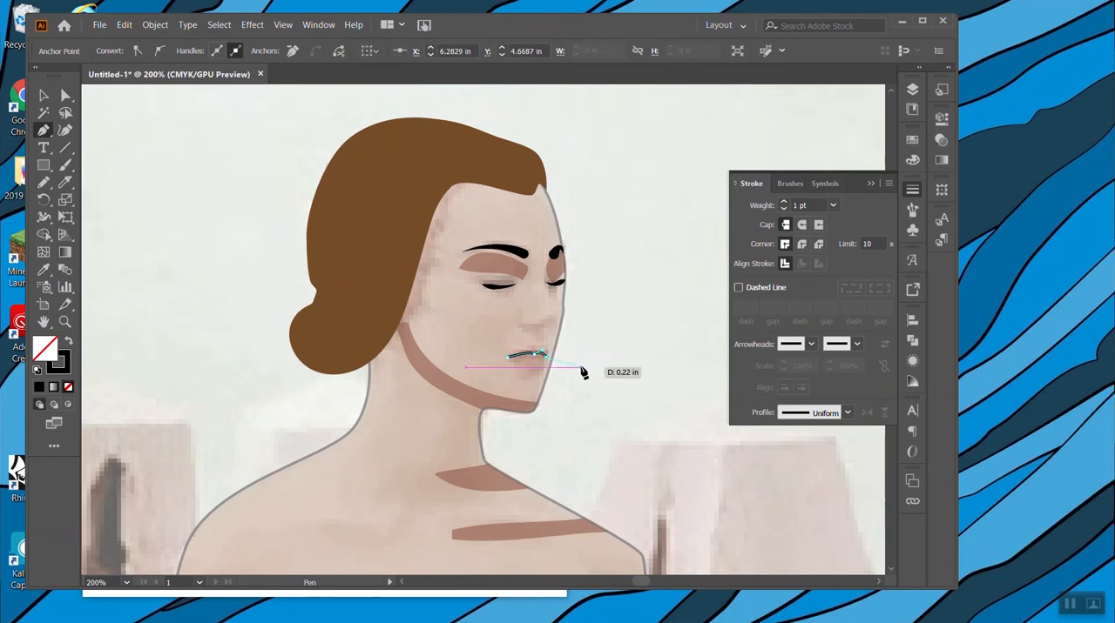
Thicken the two arches of the upper-lip stroke with the Width tool and taper its ends to points.
{"action": "key", "text": "ctrl+equal"}
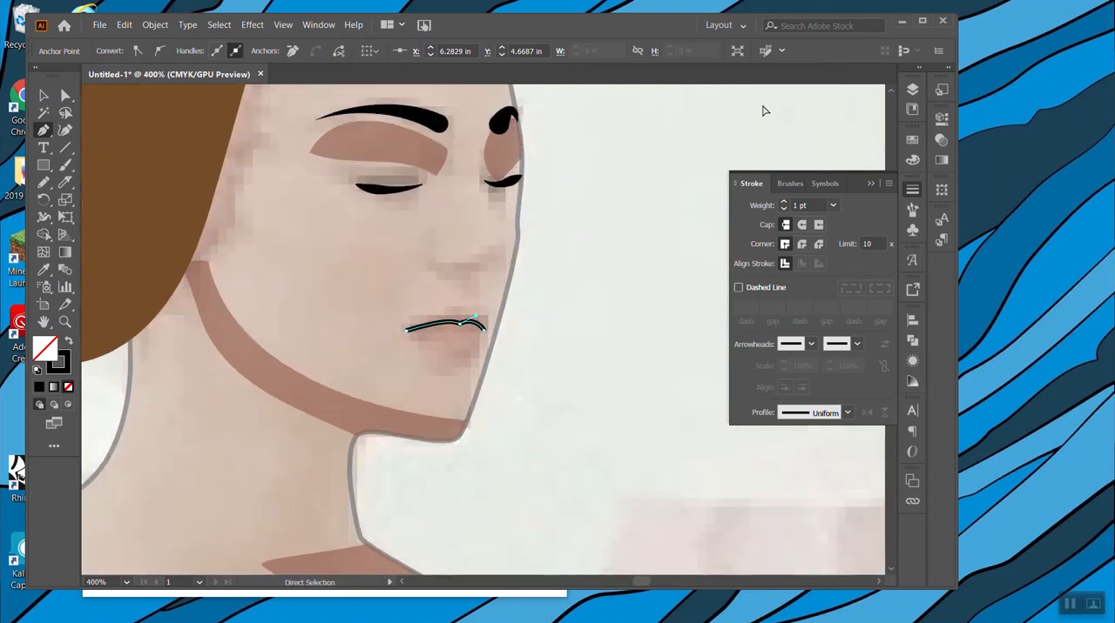
{"action": "key", "text": "ctrl+equal"}
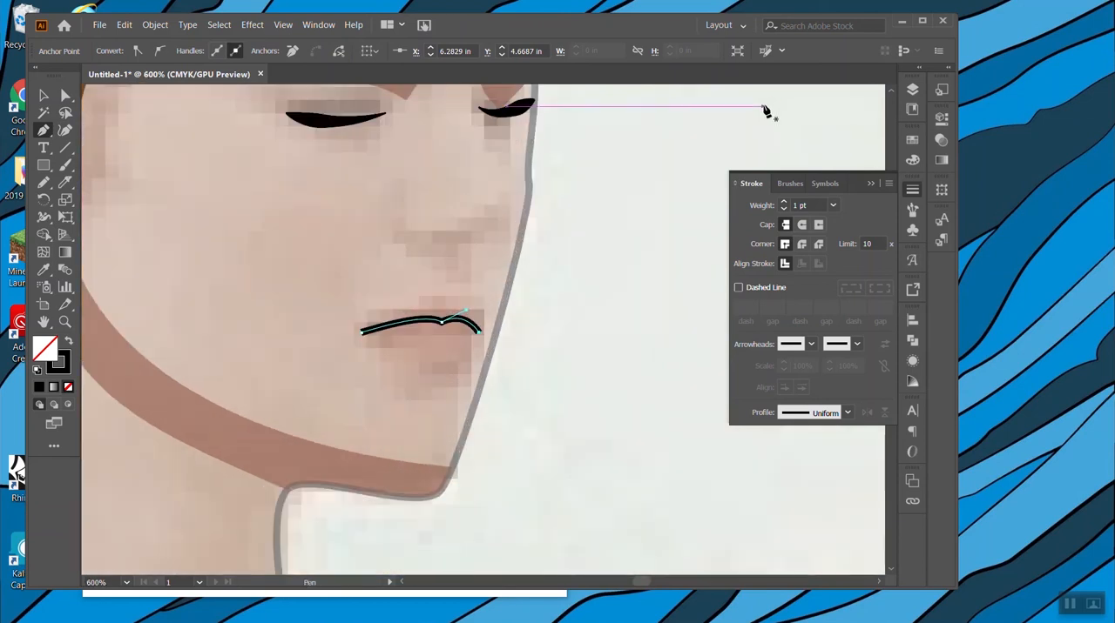
{"action": "left_click", "coordinate": [43, 220]}
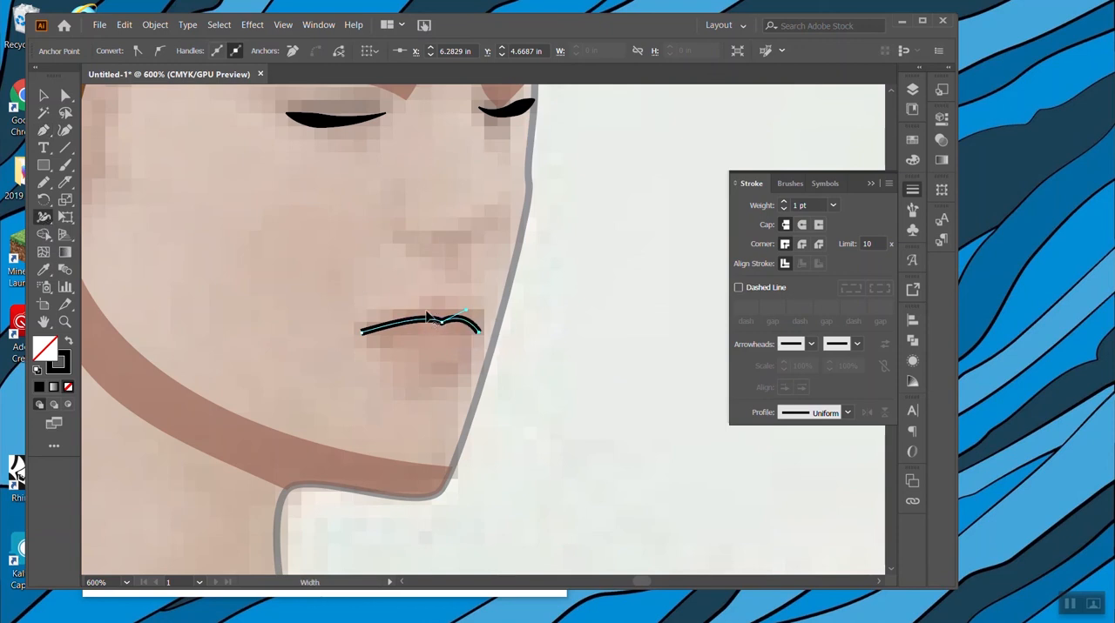
{"action": "left_click", "coordinate": [847, 413]}
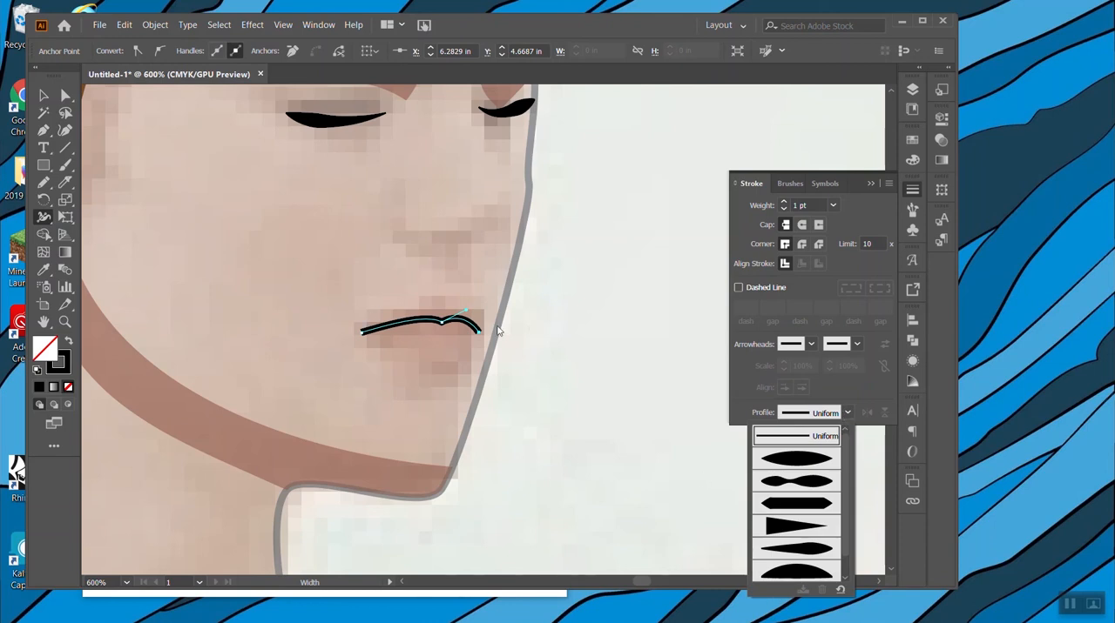
{"action": "left_click", "coordinate": [44, 222]}
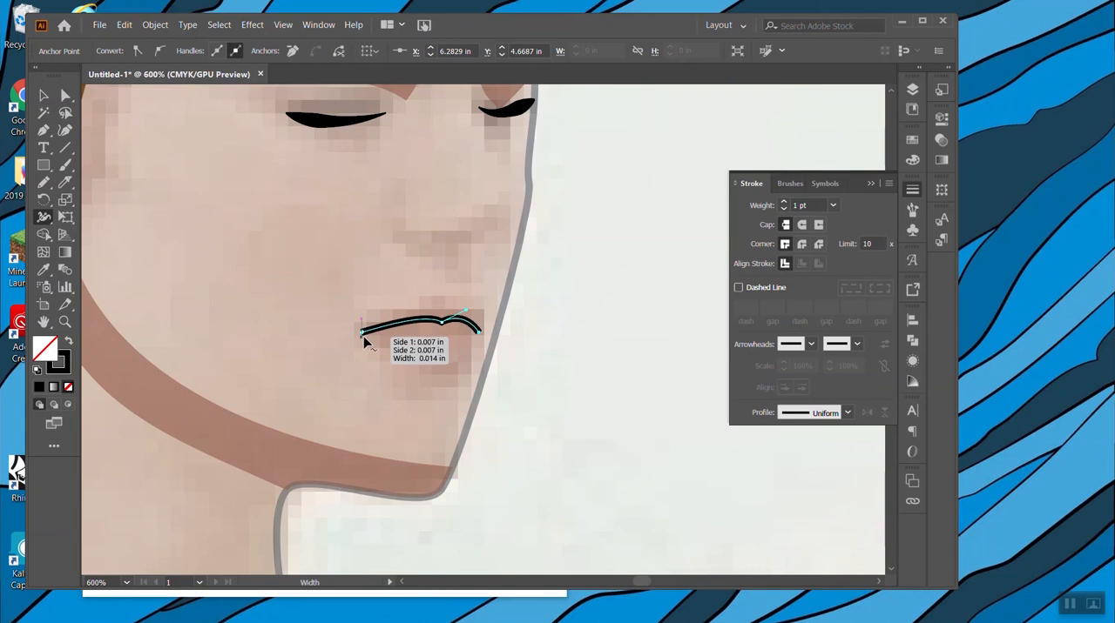
{"action": "mouse_move", "coordinate": [437, 323]}
{"action": "left_mouse_down"}
{"action": "mouse_move", "coordinate": [429, 314]}
{"action": "mouse_move", "coordinate": [460, 315]}
{"action": "left_mouse_up"}
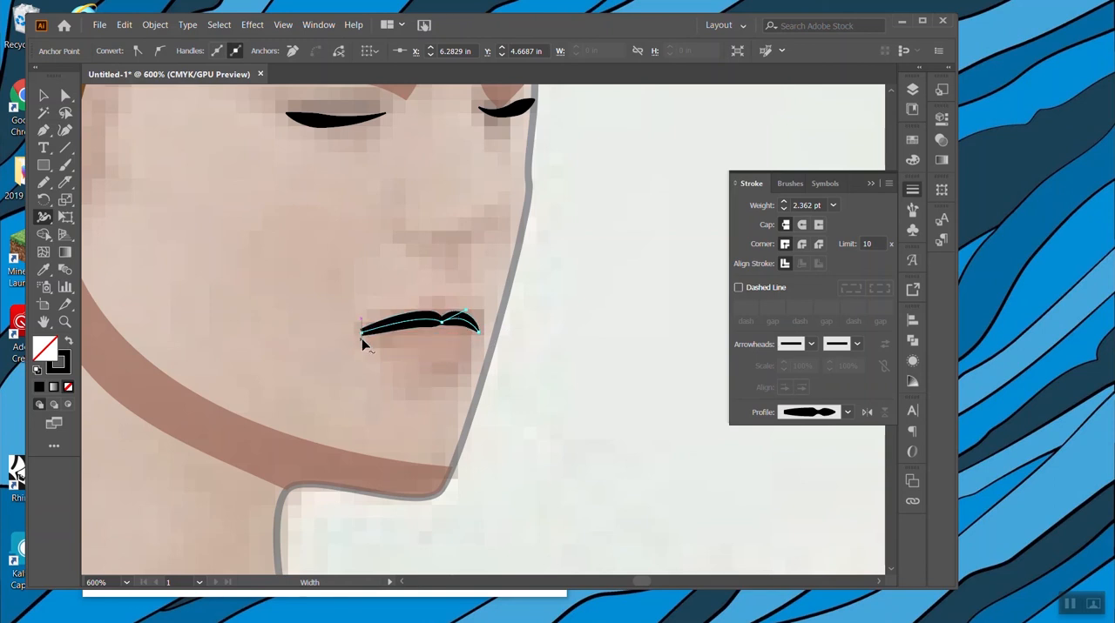
{"action": "left_click_drag", "start_coordinate": [363, 342], "coordinate": [362, 340]}
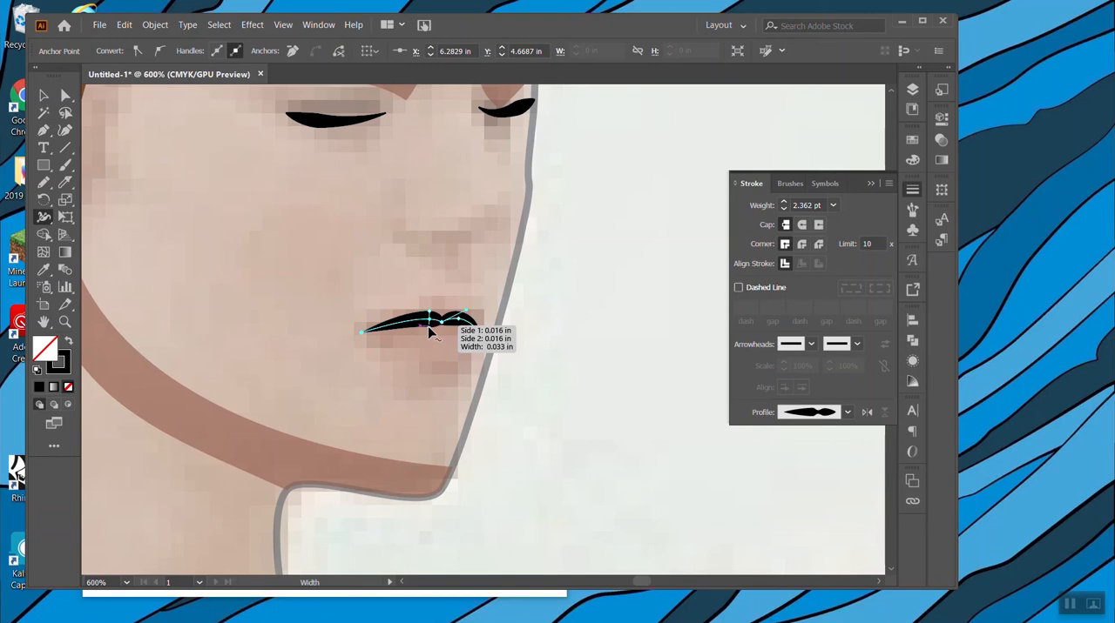
Refine the upper lip with the Width tool, raising the top edges of both arches, thinning the underside and shaping the far corner.
{"action": "scroll", "coordinate": [429, 332], "scroll_direction": "up", "scroll_amount": 3}
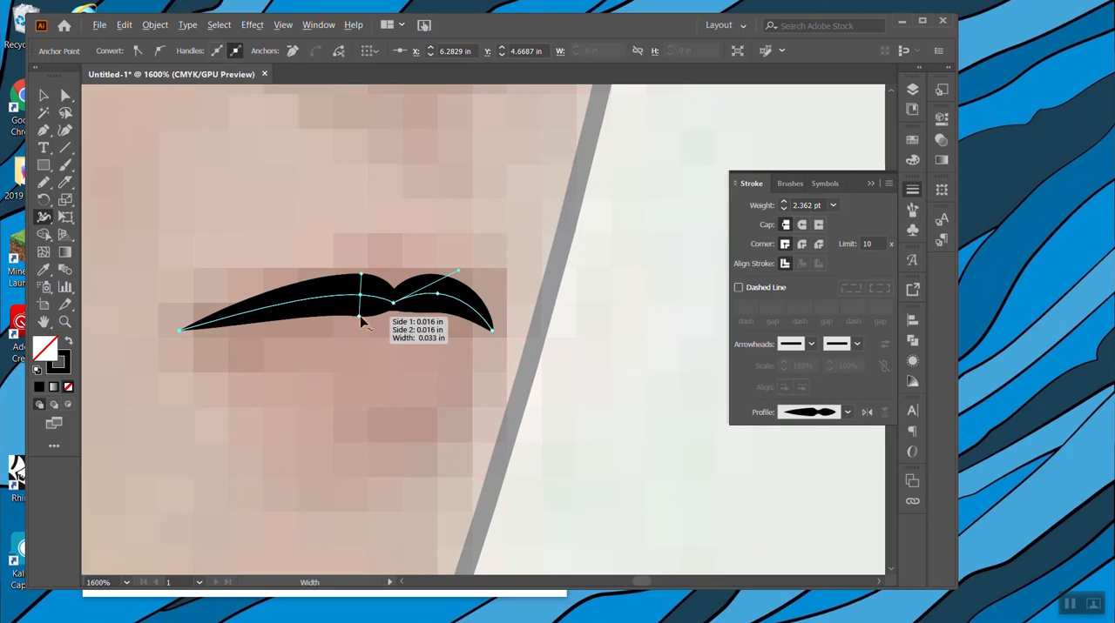
{"action": "left_click_drag", "start_coordinate": [360, 323], "coordinate": [361, 268]}
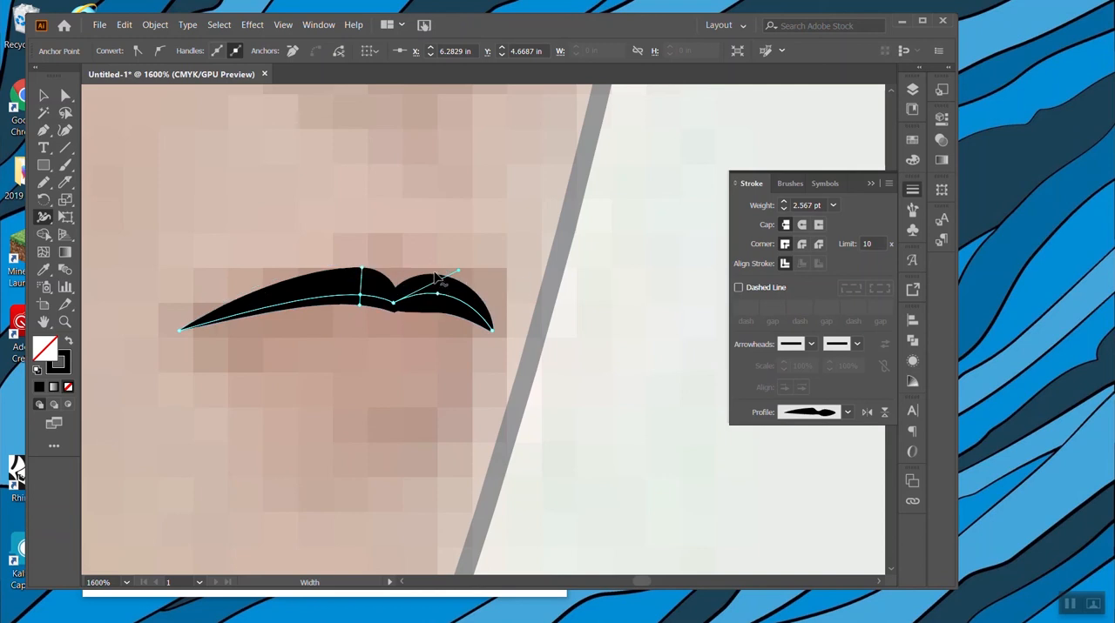
{"action": "left_click_drag", "start_coordinate": [440, 275], "coordinate": [440, 263]}
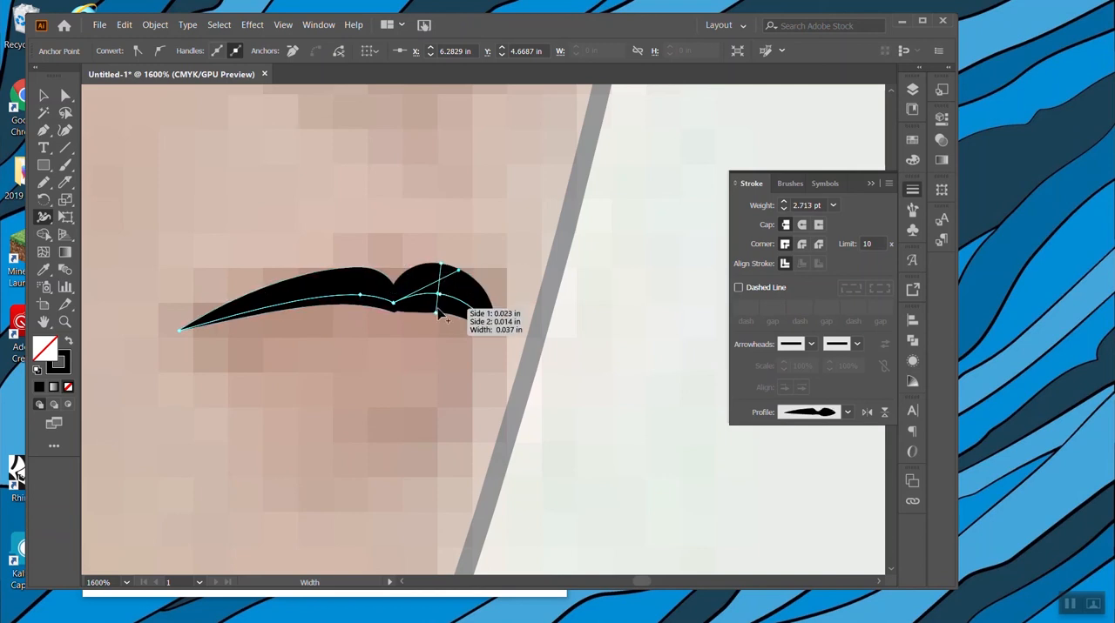
{"action": "left_click_drag", "start_coordinate": [438, 319], "coordinate": [437, 309]}
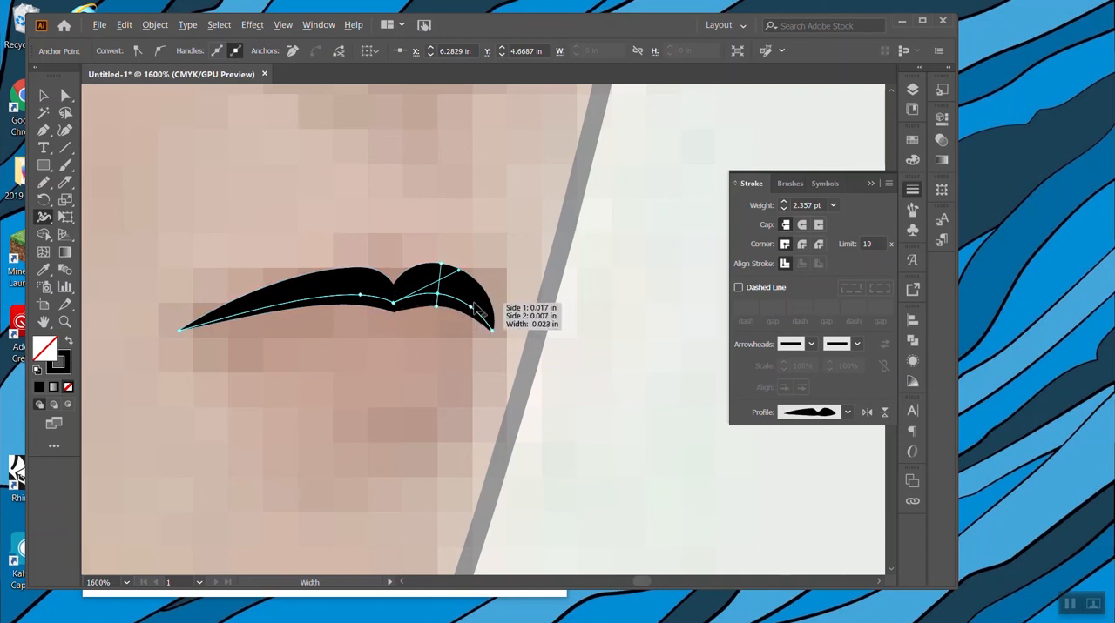
{"action": "left_click_drag", "start_coordinate": [477, 310], "coordinate": [491, 301]}
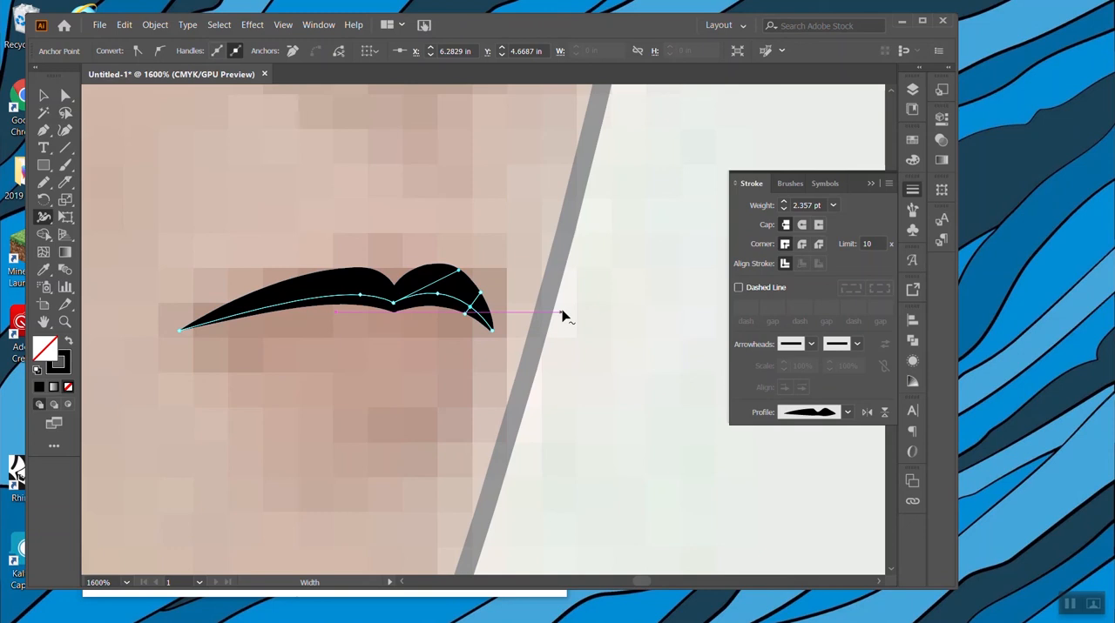
{"action": "key", "text": "ctrl+minus"}
{"action": "key", "text": "ctrl+minus"}
{"action": "key", "text": "ctrl+minus"}
{"action": "key", "text": "ctrl+minus"}
{"action": "key", "text": "ctrl+minus"}
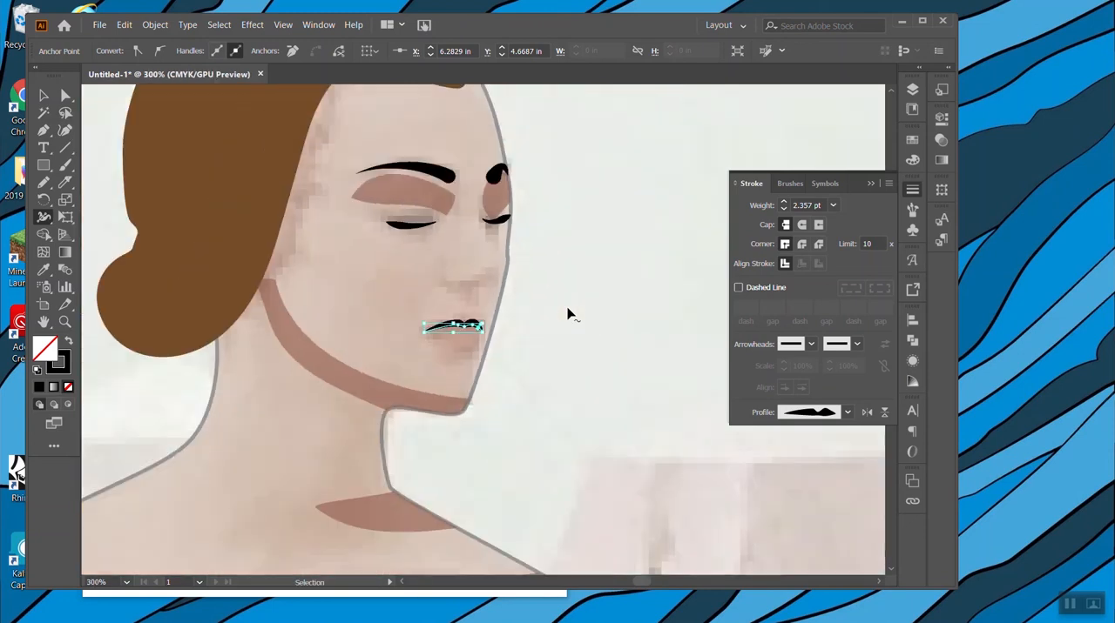
Draw a short lower-lip line beneath the mouth with the Pencil and give it the elliptical width profile that tapers at both ends.
{"action": "key", "text": "ctrl+minus"}
{"action": "key", "text": "ctrl+minus"}
{"action": "left_click", "coordinate": [51, 97]}
{"action": "left_click", "coordinate": [592, 203]}
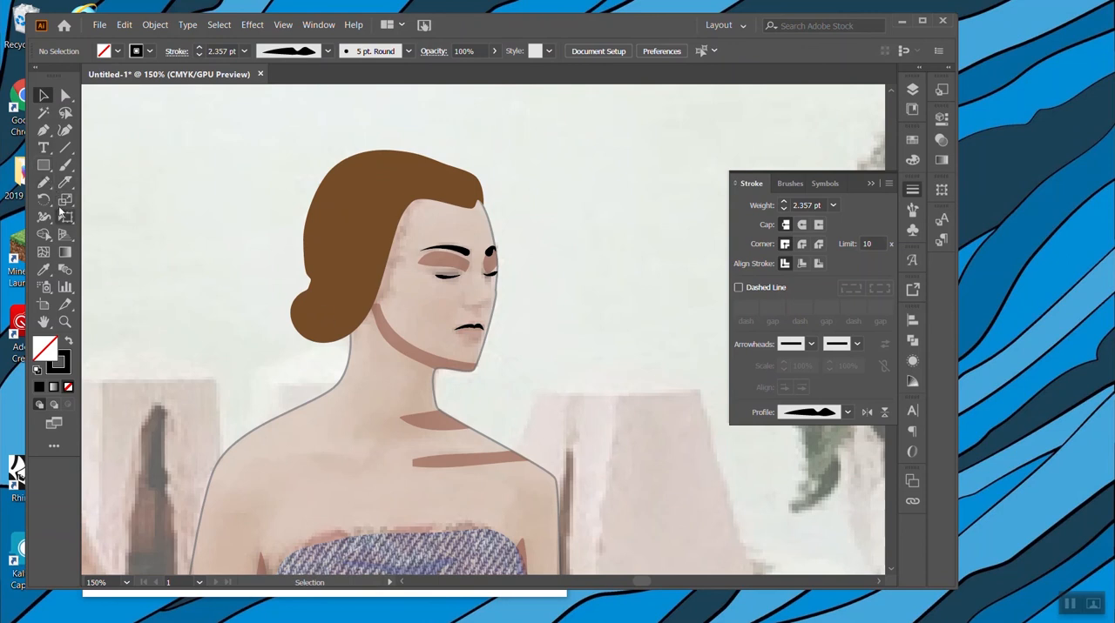
{"action": "left_click", "coordinate": [42, 182]}
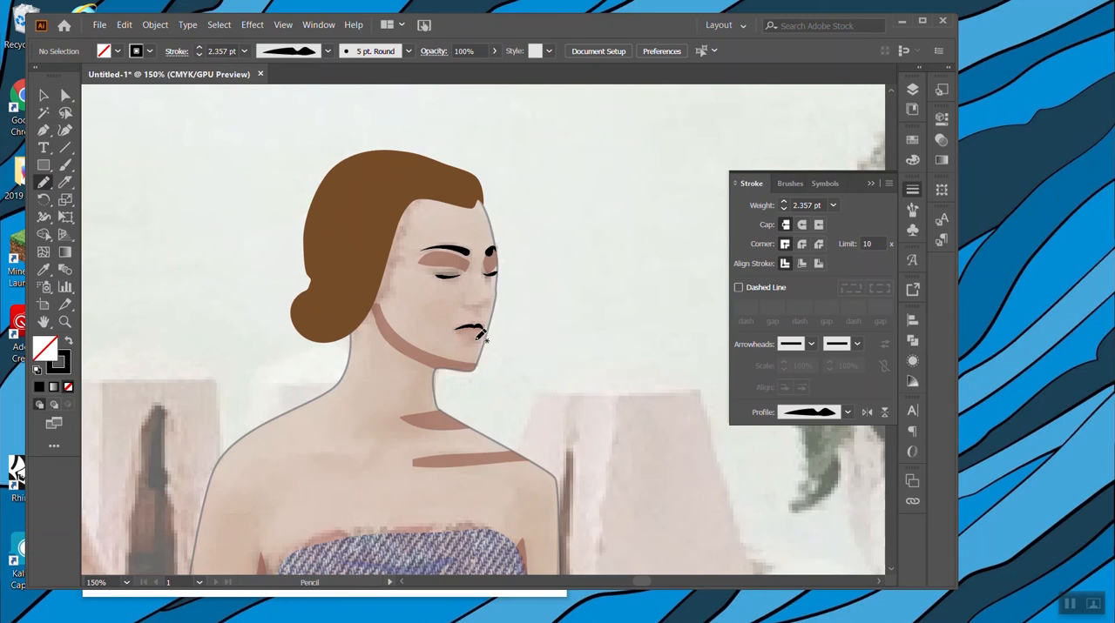
{"action": "left_click_drag", "start_coordinate": [478, 339], "coordinate": [471, 340]}
{"action": "left_click", "coordinate": [845, 413]}
{"action": "left_click", "coordinate": [806, 453]}
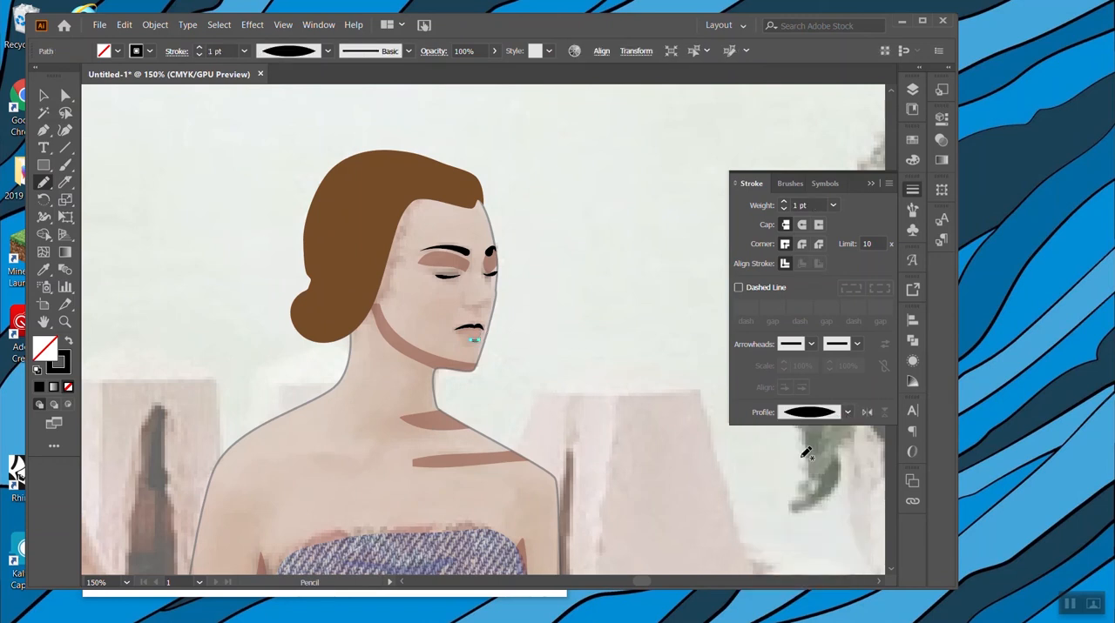
{"action": "left_click", "coordinate": [42, 95]}
{"action": "left_click", "coordinate": [599, 231]}
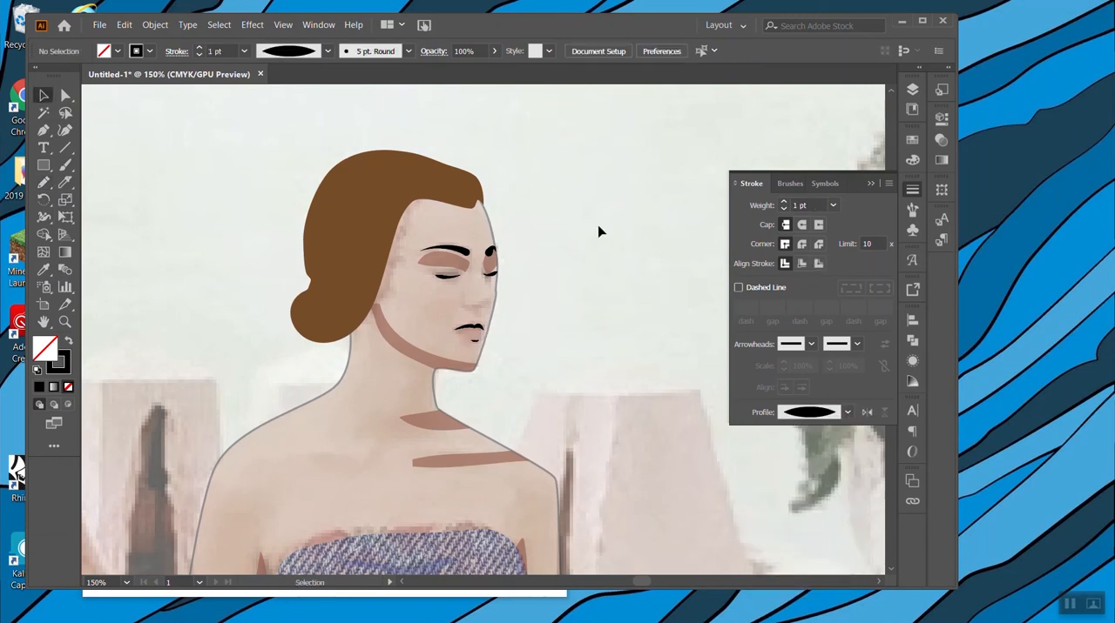
{"action": "left_click", "coordinate": [476, 340]}
{"action": "key", "text": "Delete"}
Draw the nose line from the nostril around the tip to the bridge with the Pen and apply the elliptical tapered width profile.
{"action": "left_click", "coordinate": [43, 132]}
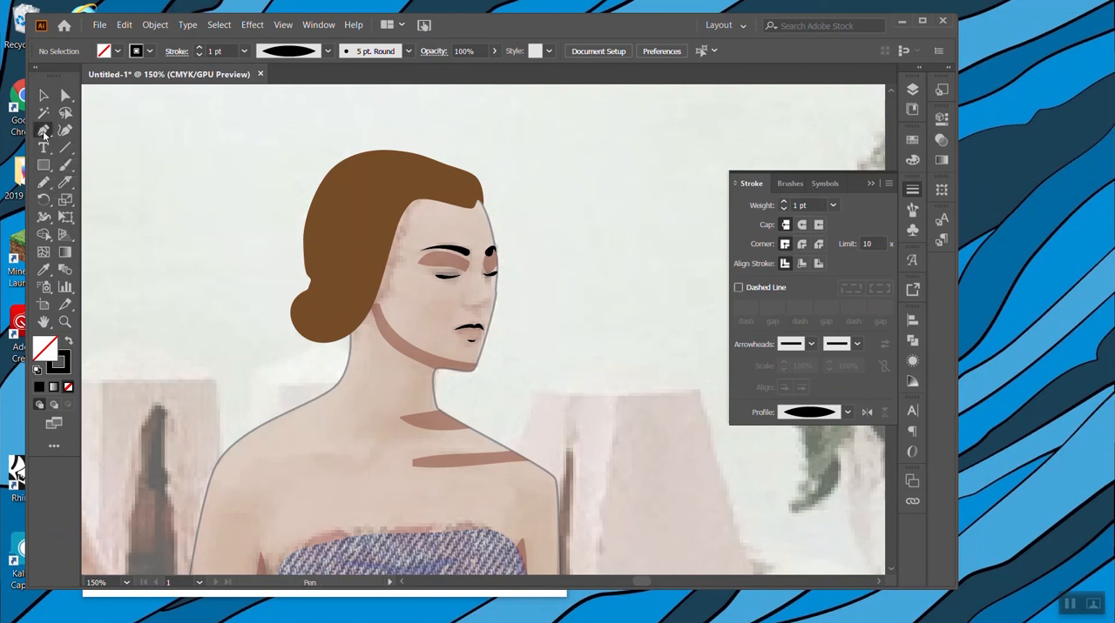
{"action": "left_click", "coordinate": [464, 302]}
{"action": "left_click_drag", "start_coordinate": [481, 306], "coordinate": [494, 302]}
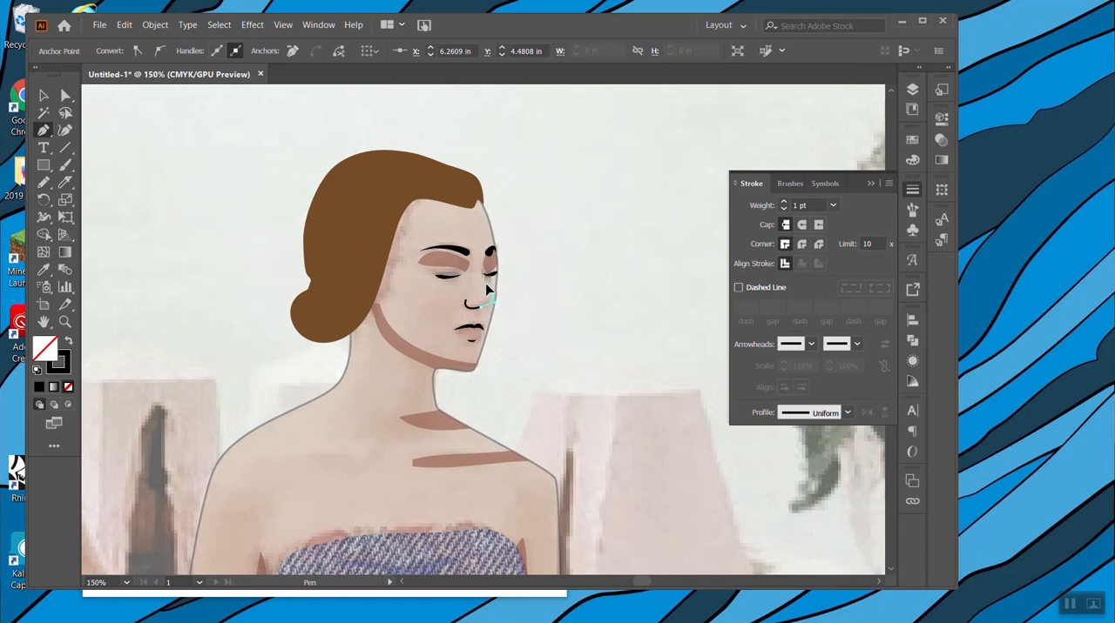
{"action": "left_click", "coordinate": [488, 280]}
{"action": "left_click", "coordinate": [853, 414]}
{"action": "left_click", "coordinate": [805, 443]}
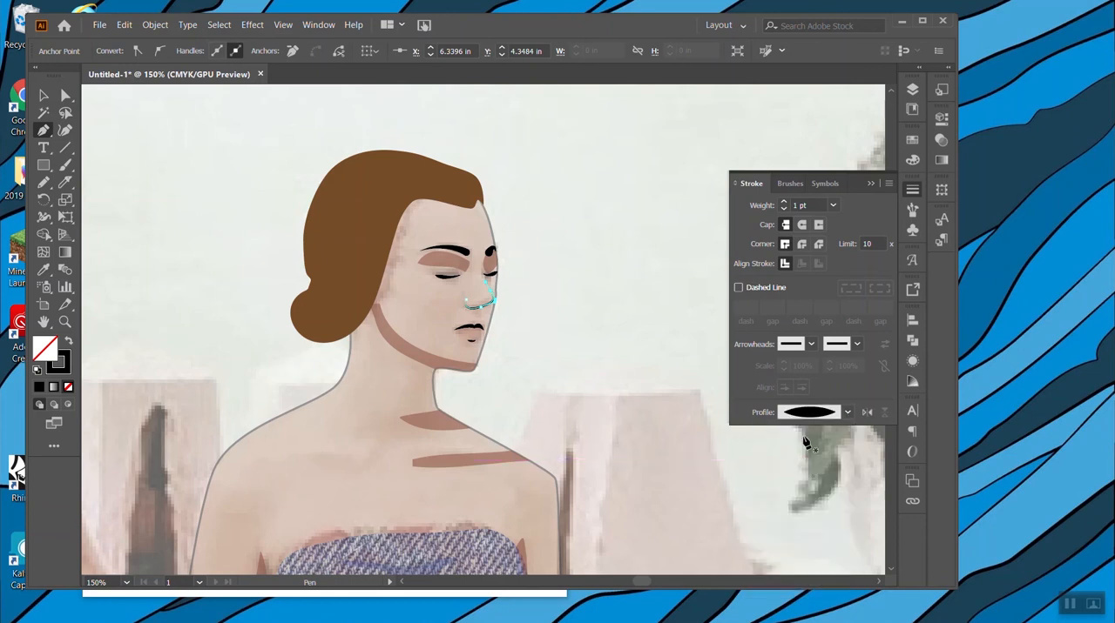
{"action": "left_click", "coordinate": [43, 96]}
{"action": "left_click", "coordinate": [677, 243]}
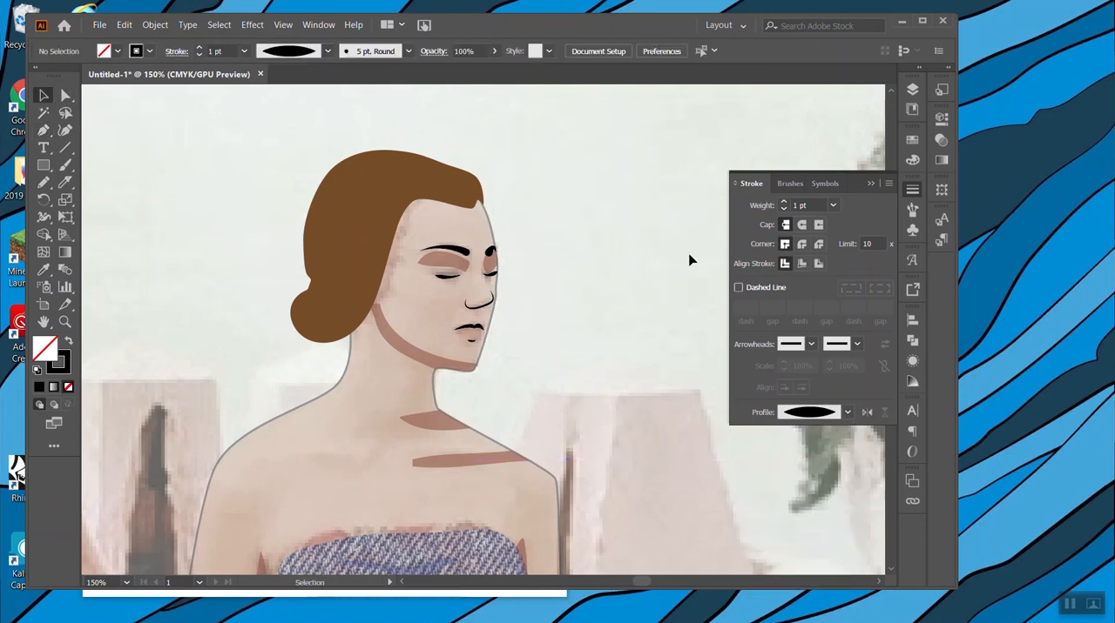
Reshape the nose line by lowering its nostril end and shifting the tip and bridge curve inward from the face outline.
{"action": "key", "text": "ctrl+equal"}
{"action": "key", "text": "ctrl+equal"}
{"action": "key", "text": "ctrl+equal"}
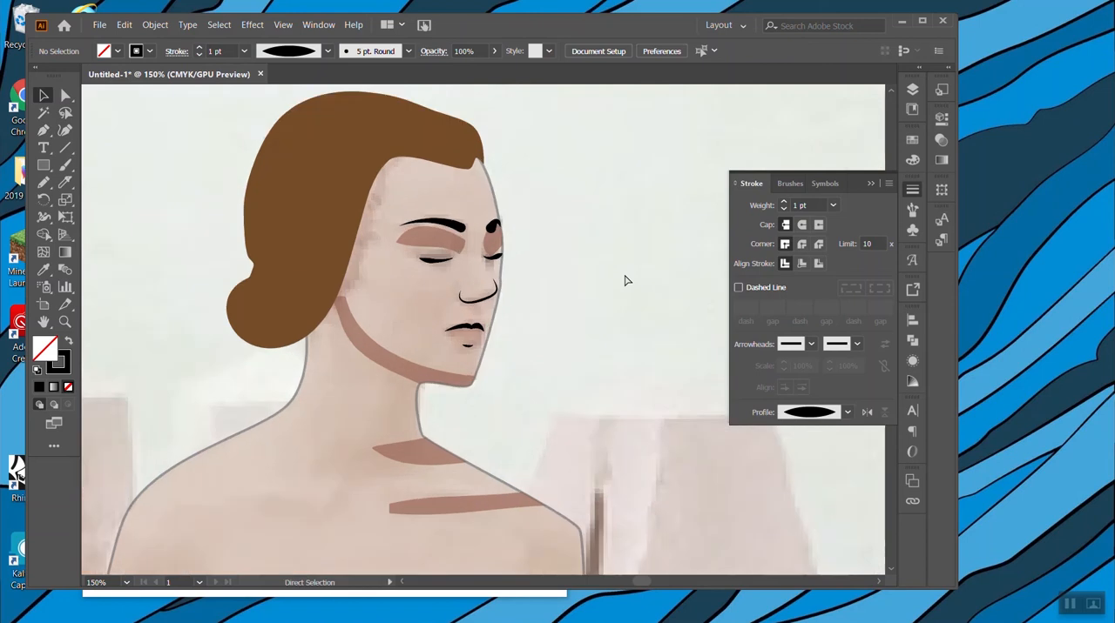
{"action": "left_click", "coordinate": [65, 95]}
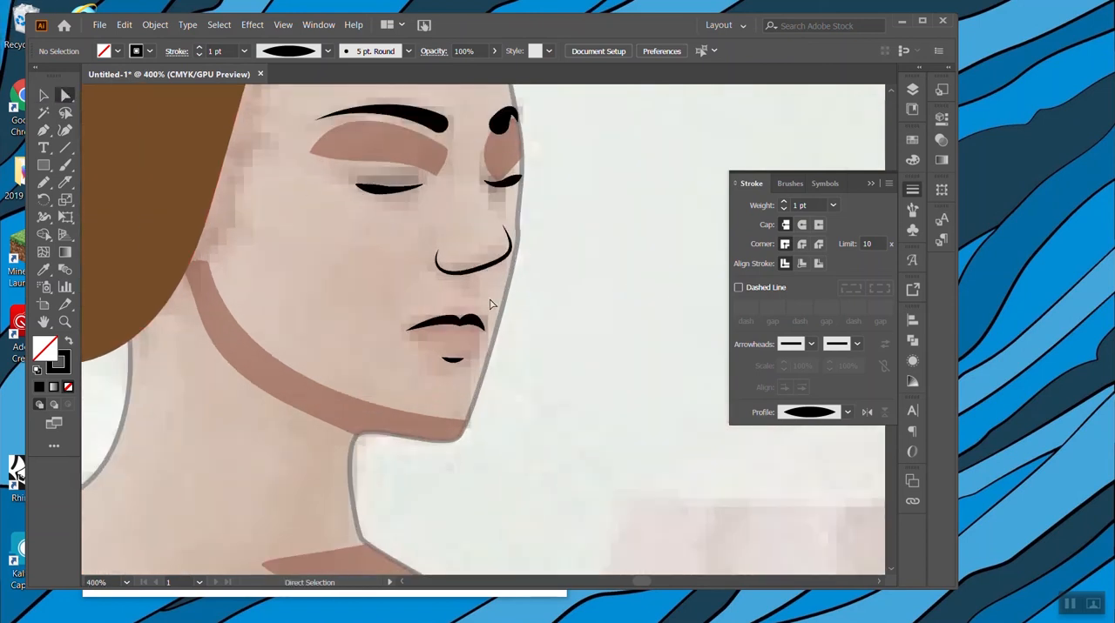
{"action": "left_click_drag", "start_coordinate": [439, 258], "coordinate": [443, 271]}
{"action": "left_click_drag", "start_coordinate": [502, 233], "coordinate": [488, 209]}
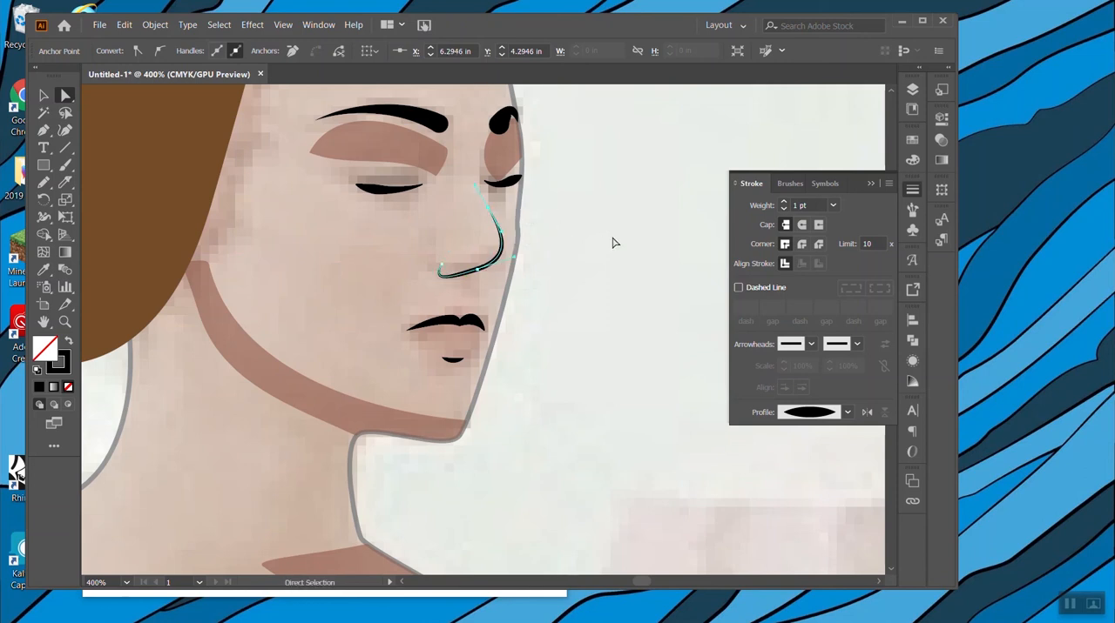
{"action": "left_click", "coordinate": [613, 243]}
Hide the reference photo on Layer 1 and unlock Layer 4 and the Solid Skin Color layer.
{"action": "key", "text": "ctrl+minus"}
{"action": "key", "text": "ctrl+minus"}
{"action": "key", "text": "ctrl+minus"}
{"action": "key", "text": "ctrl+minus"}
{"action": "key", "text": "ctrl+minus"}
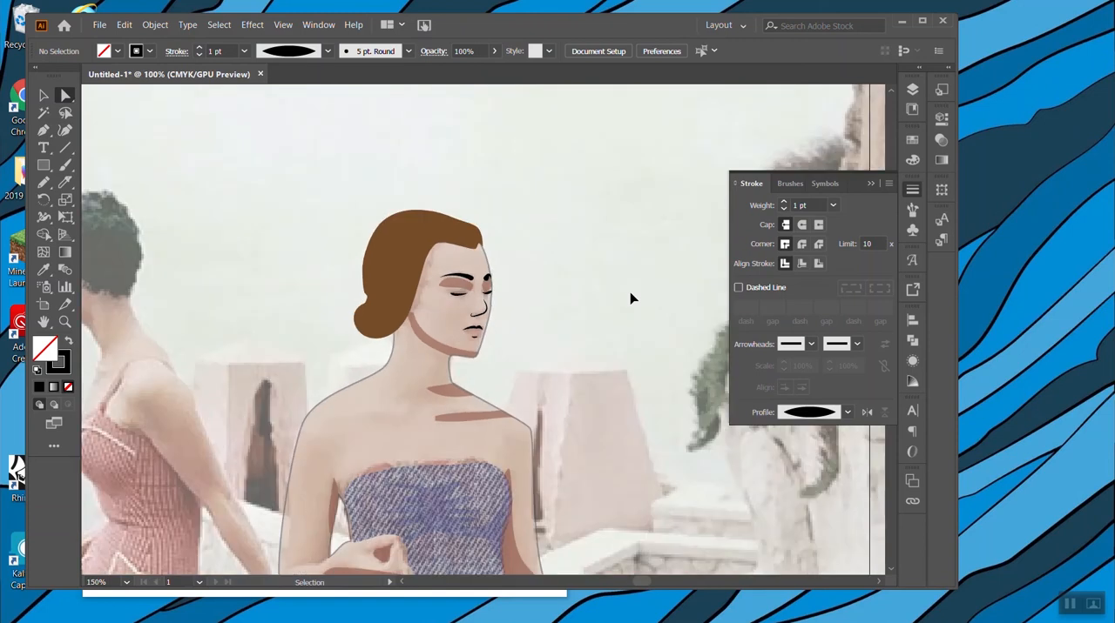
{"action": "scroll", "coordinate": [602, 274], "scroll_direction": "down", "scroll_amount": 5}
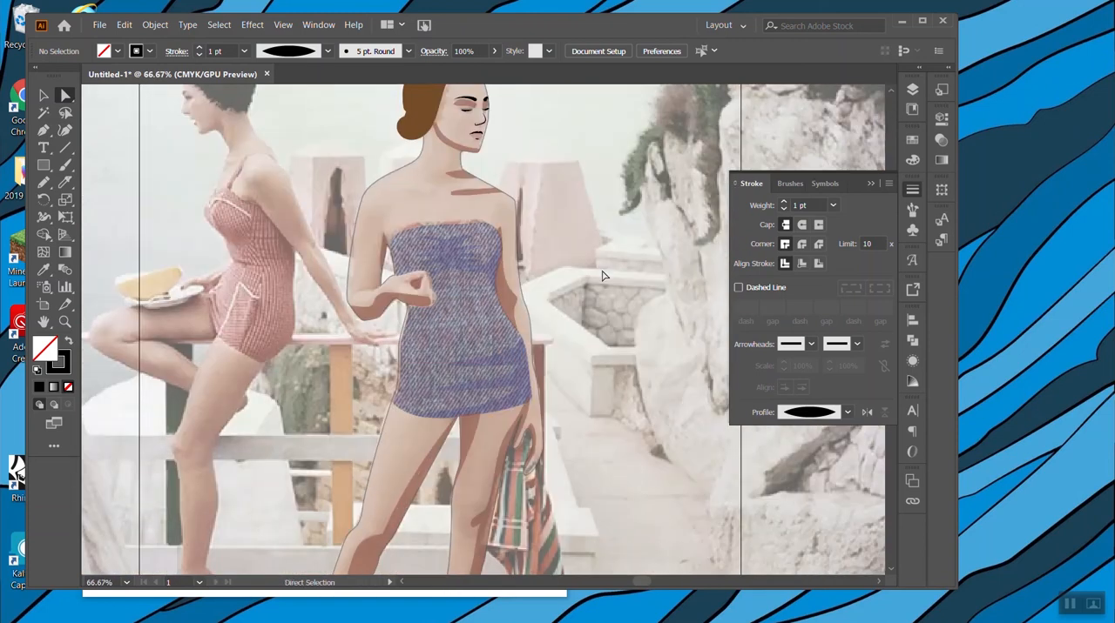
{"action": "key", "text": "ctrl+minus"}
{"action": "key", "text": "ctrl+minus"}
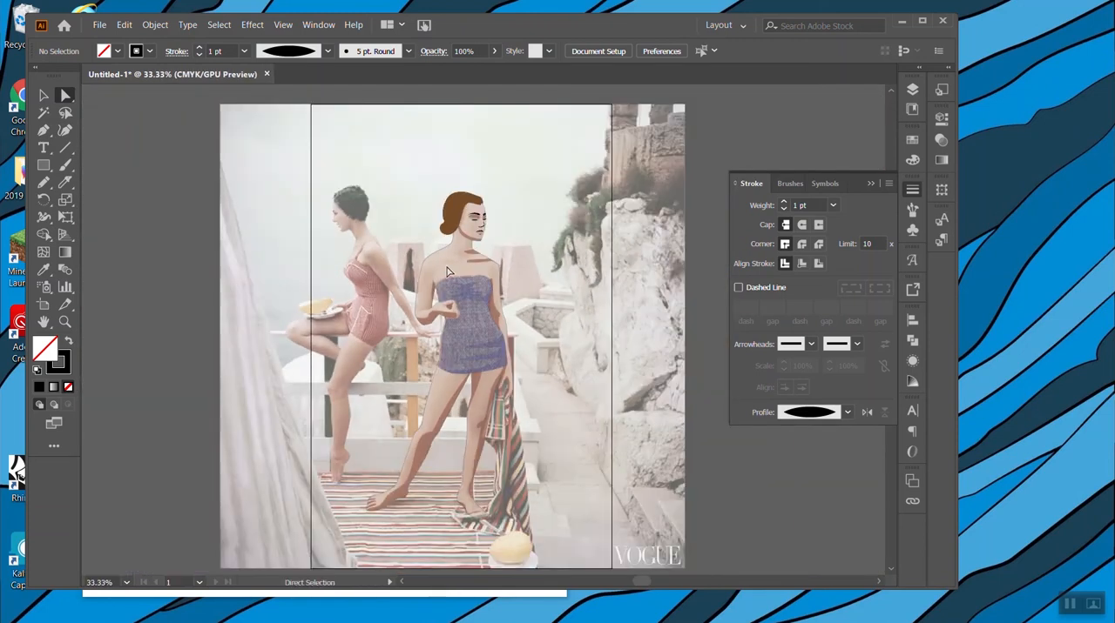
{"action": "left_click", "coordinate": [912, 87]}
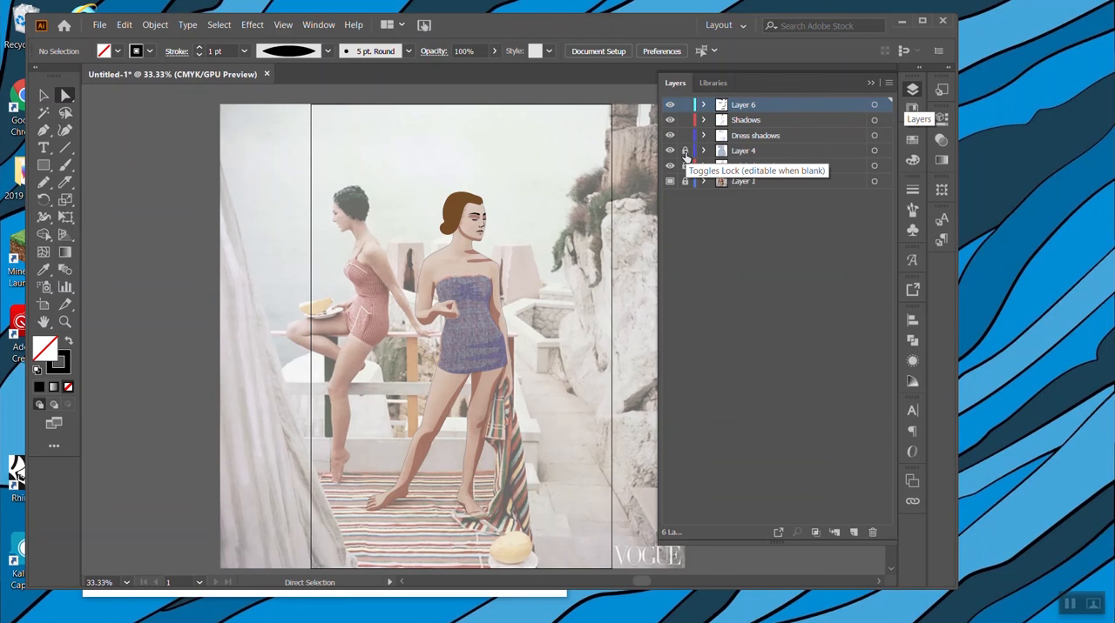
{"action": "left_click", "coordinate": [684, 152]}
{"action": "left_click", "coordinate": [670, 182]}
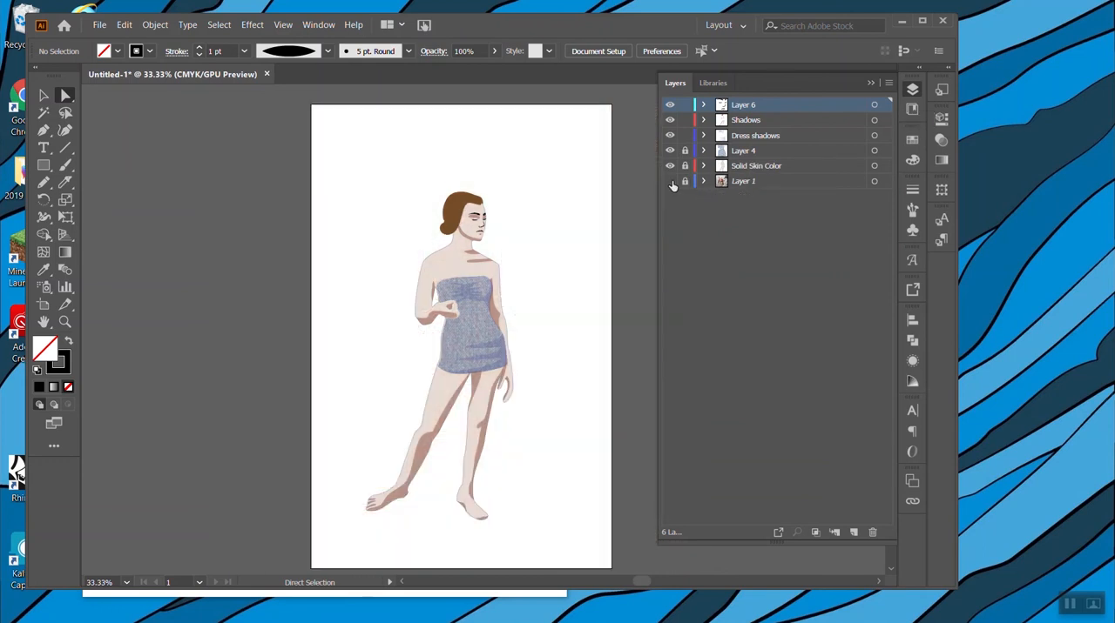
{"action": "left_click", "coordinate": [736, 167]}
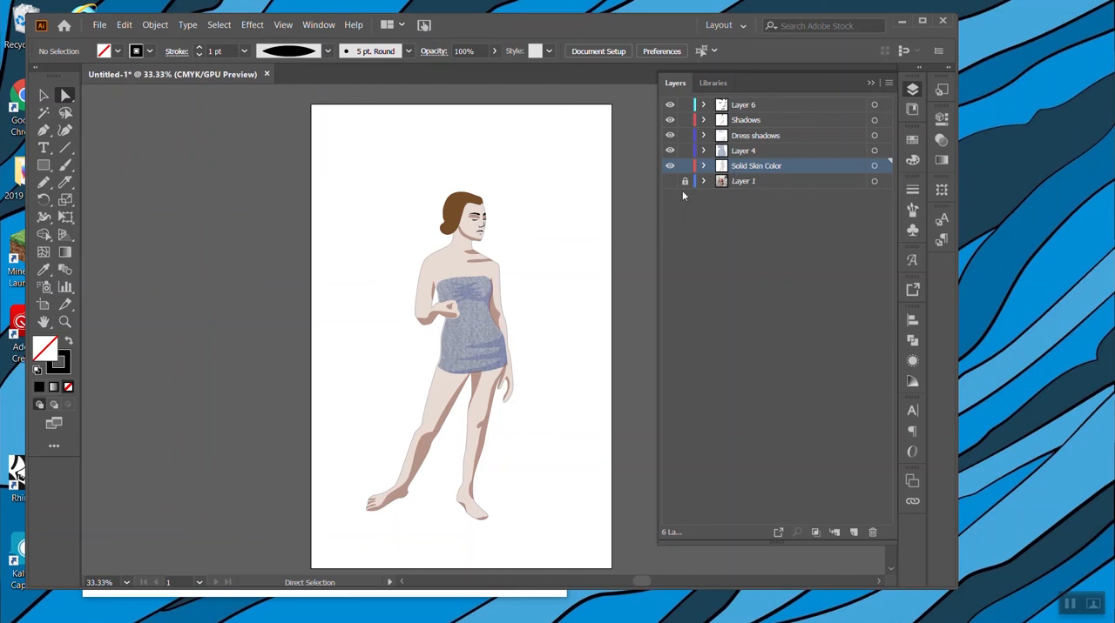
Select the whole figure across all unlocked layers and set its opacity to 100%.
{"action": "left_click_drag", "start_coordinate": [564, 514], "coordinate": [346, 166]}
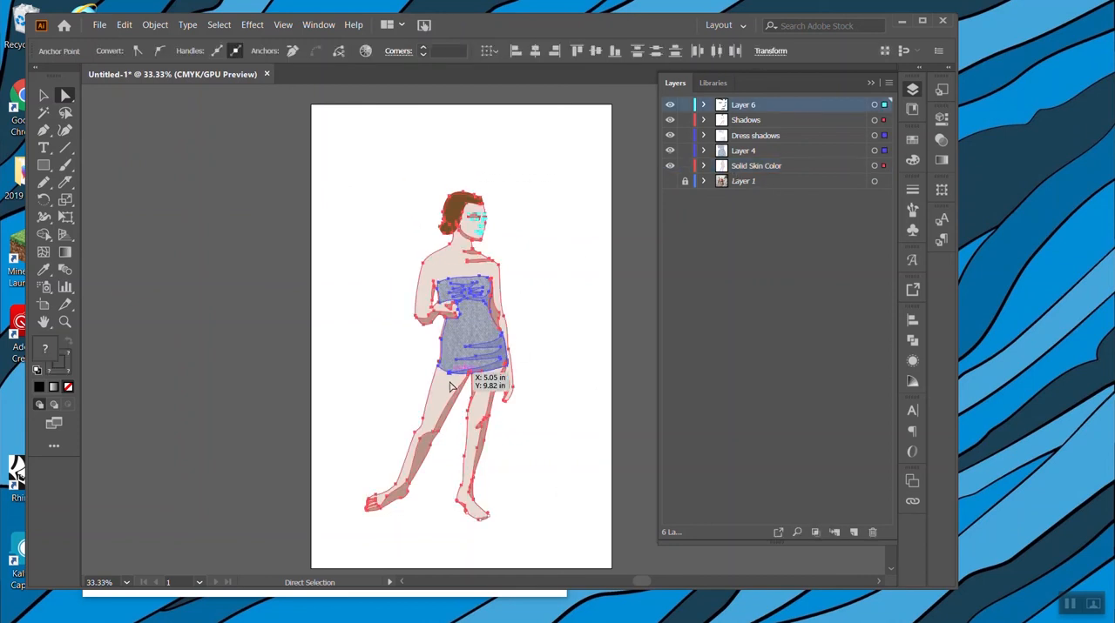
{"action": "left_click", "coordinate": [44, 94]}
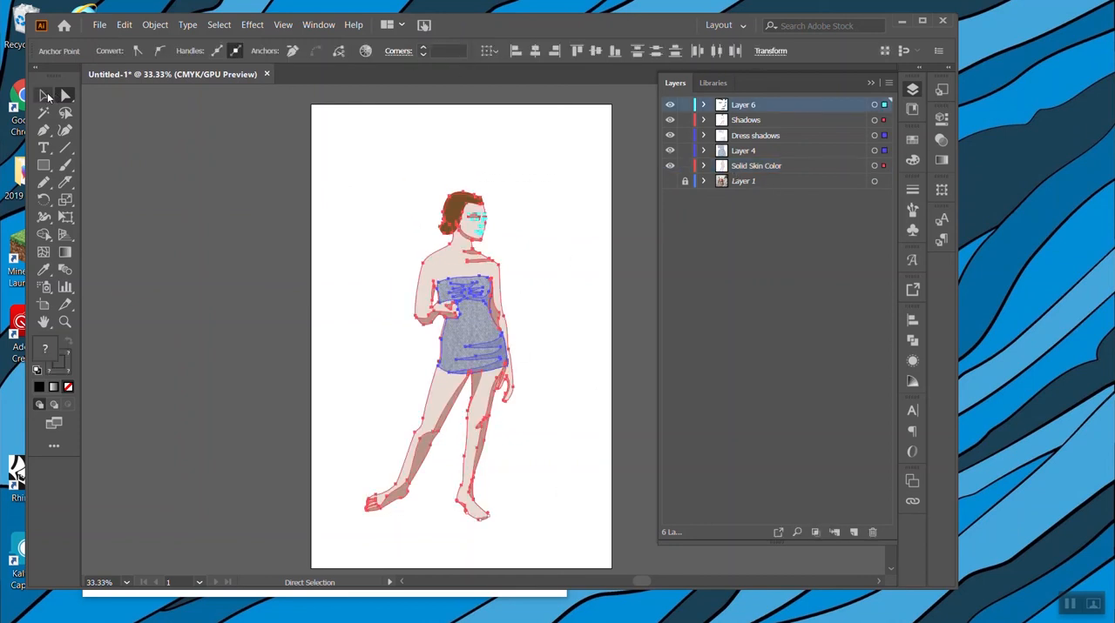
{"action": "left_click", "coordinate": [343, 179]}
{"action": "left_click_drag", "start_coordinate": [343, 179], "coordinate": [566, 547]}
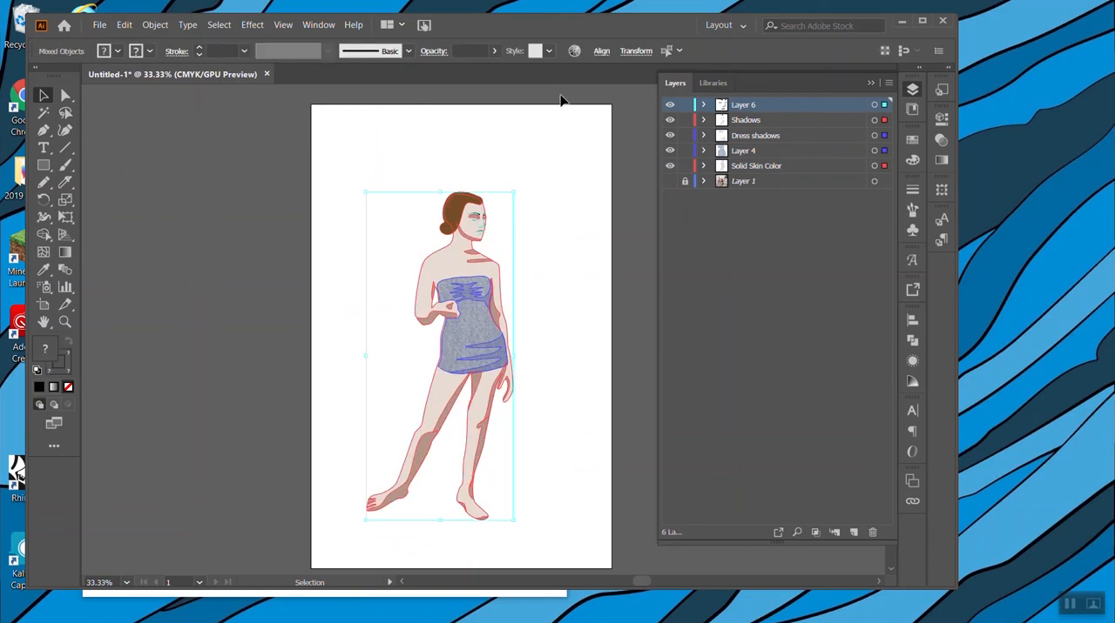
{"action": "left_click", "coordinate": [495, 52]}
{"action": "left_click_drag", "start_coordinate": [507, 70], "coordinate": [516, 74]}
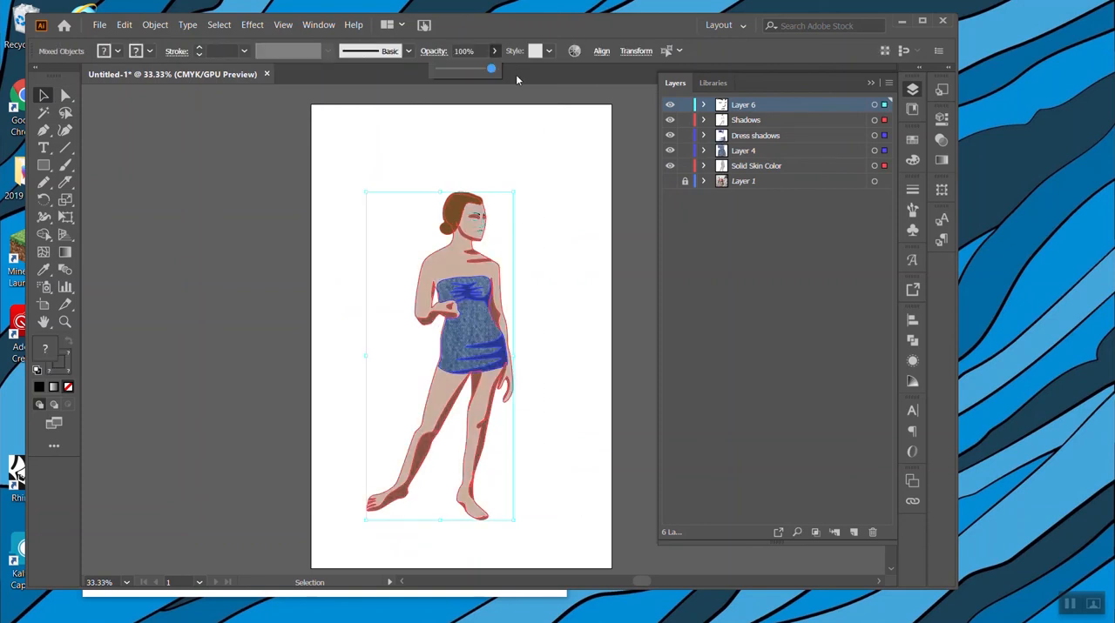
{"action": "left_click", "coordinate": [587, 215]}
{"action": "left_click", "coordinate": [559, 270]}
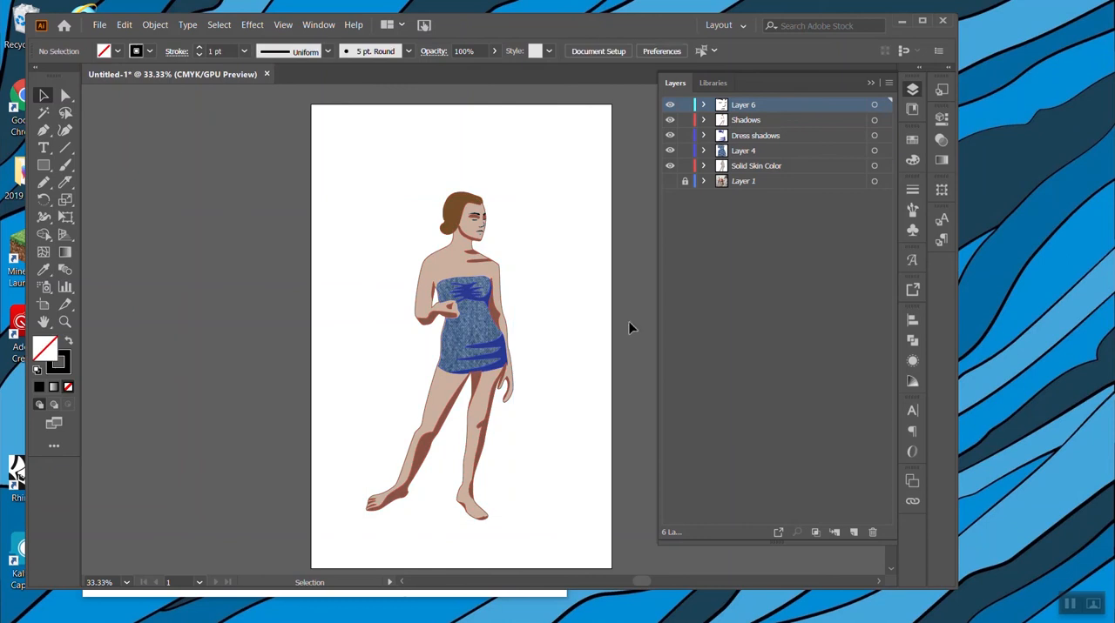
Move the Dress shadows layer and Layer 4 together above the Shadows layer in the stacking order.
{"action": "key", "text": "ctrl+plus"}
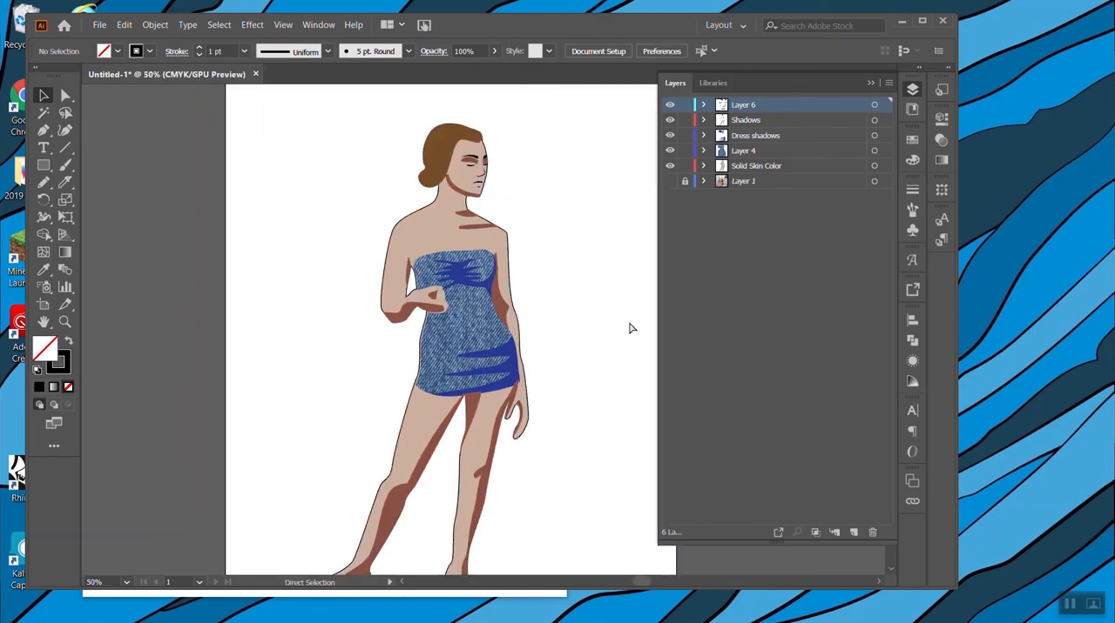
{"action": "key", "text": "ctrl+plus"}
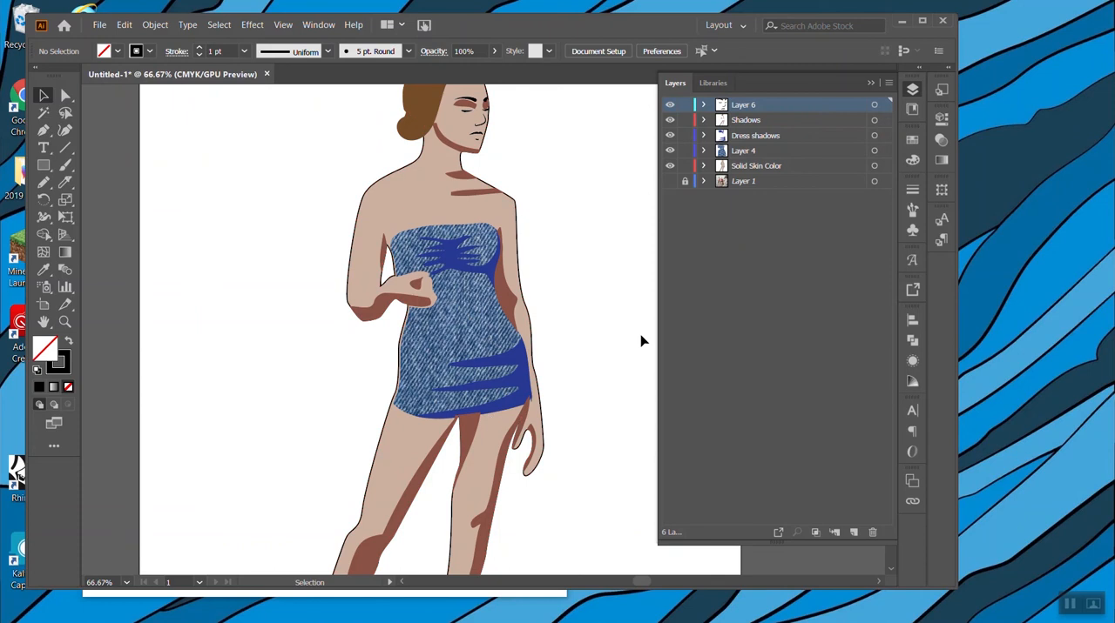
{"action": "left_click", "coordinate": [513, 402]}
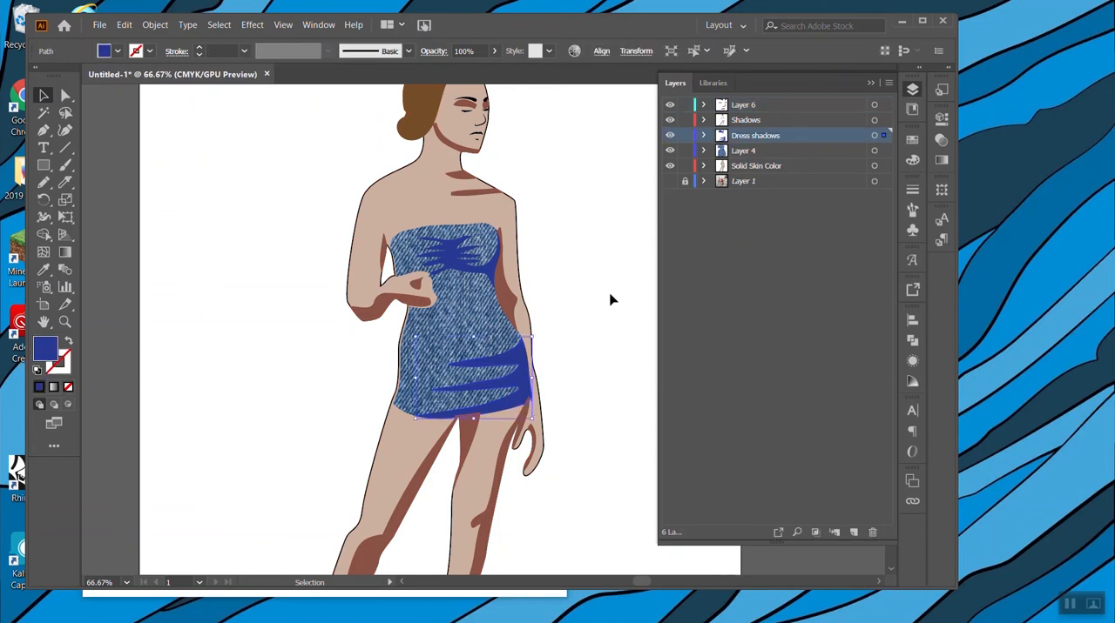
{"action": "left_click", "coordinate": [754, 152], "text": "shift"}
{"action": "left_click_drag", "start_coordinate": [760, 139], "coordinate": [757, 113]}
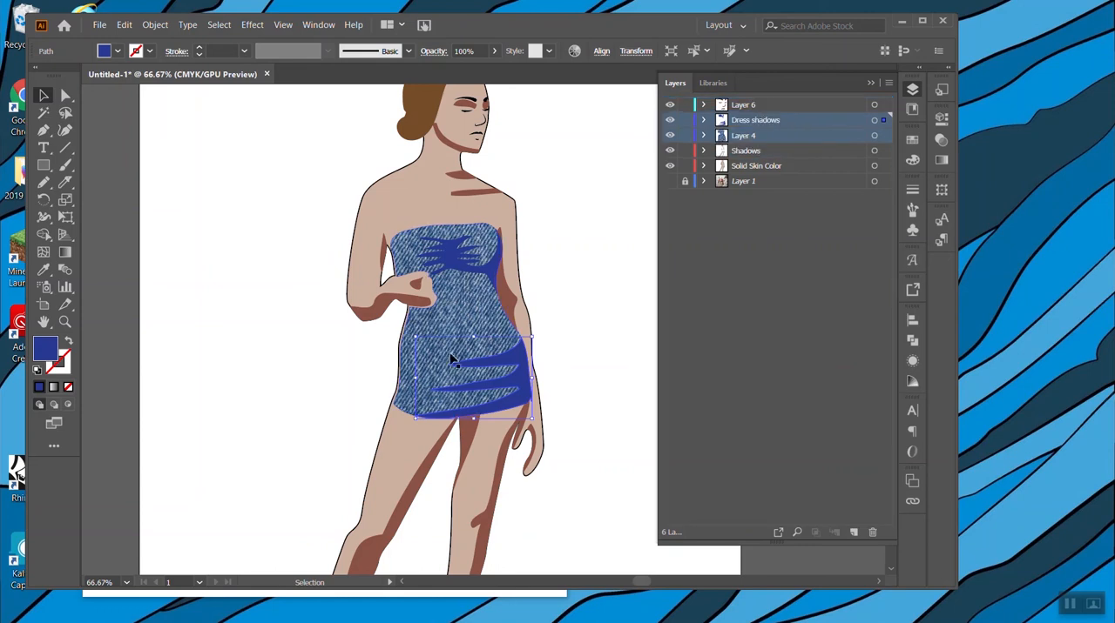
{"action": "left_click", "coordinate": [600, 323]}
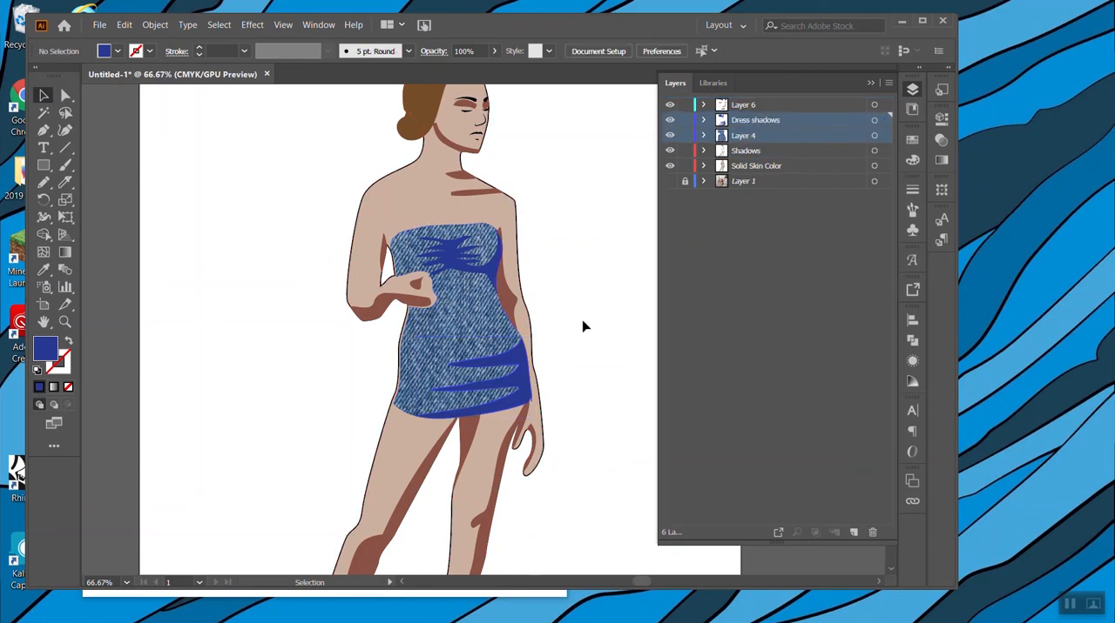
Select the denim swimsuit with its dark blue shadow shapes and nudge them slightly left to fit the body.
{"action": "scroll", "coordinate": [580, 347], "scroll_direction": "up", "scroll_amount": 2}
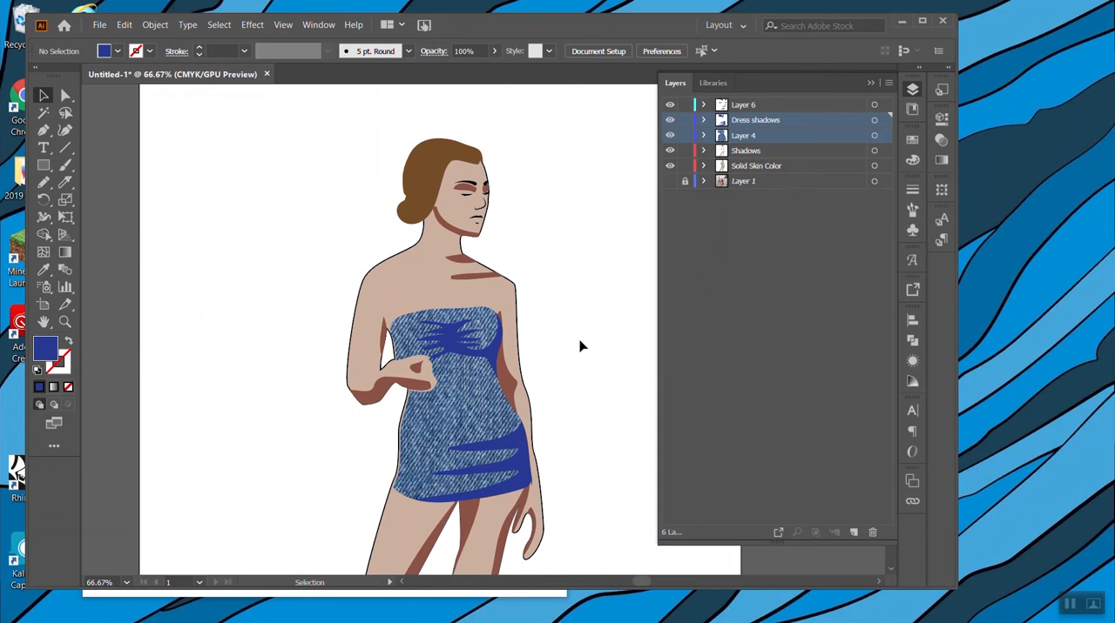
{"action": "scroll", "coordinate": [582, 347], "scroll_direction": "down", "scroll_amount": 1}
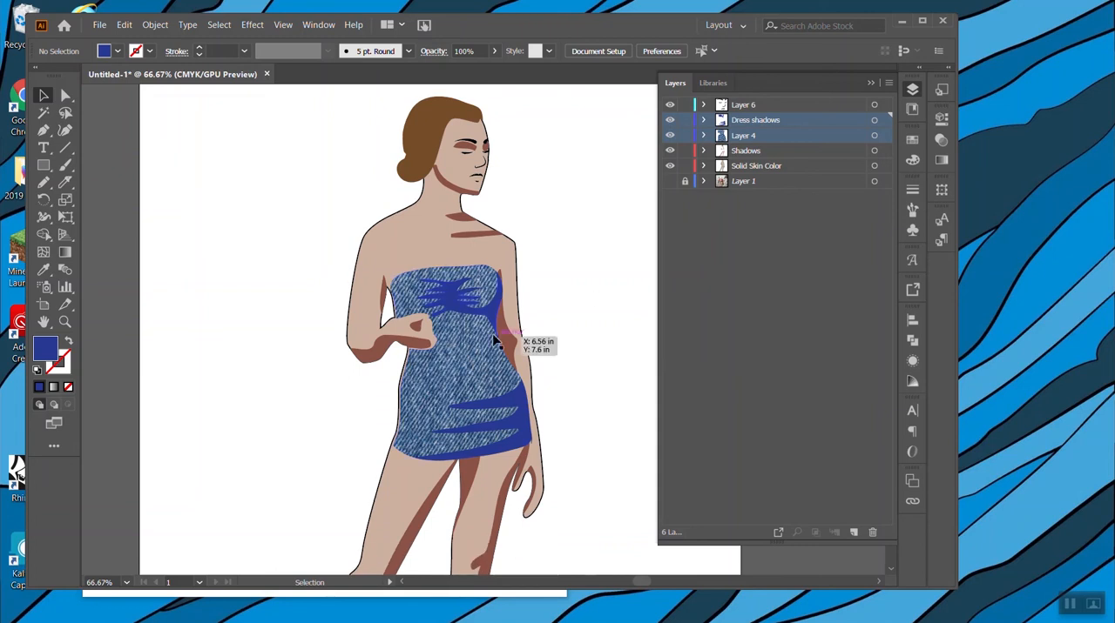
{"action": "left_click", "coordinate": [448, 398]}
{"action": "left_click", "coordinate": [494, 303], "text": "shift"}
{"action": "left_click", "coordinate": [497, 307], "text": "shift"}
{"action": "key", "text": "Left"}
{"action": "key", "text": "Left"}
{"action": "key", "text": "Left"}
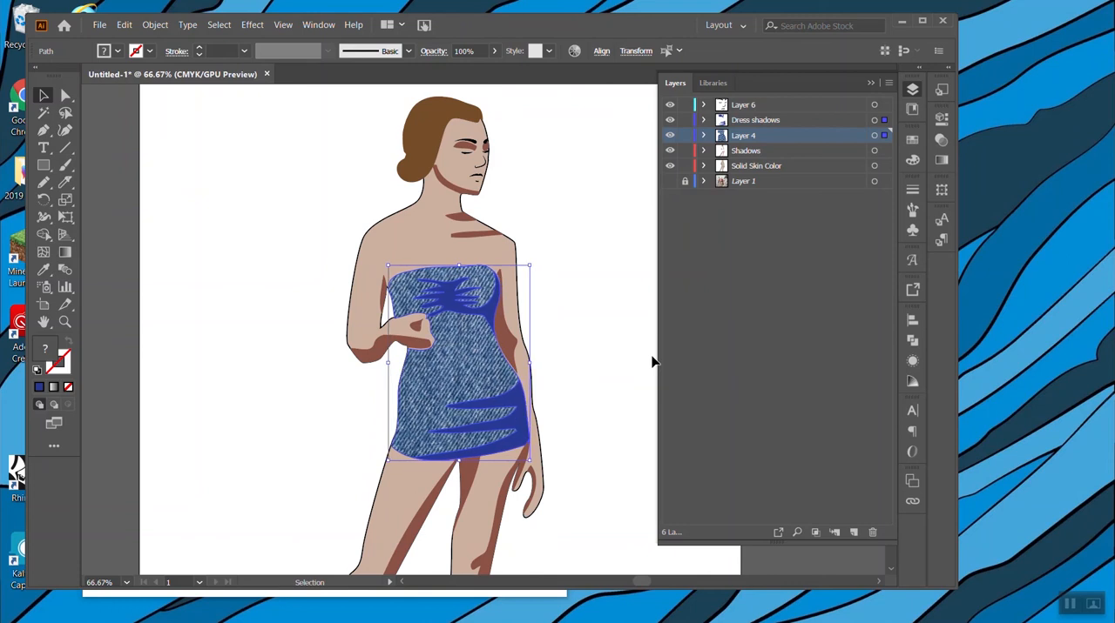
Give the denim swimsuit shape a black stroke.
{"action": "left_click", "coordinate": [473, 386]}
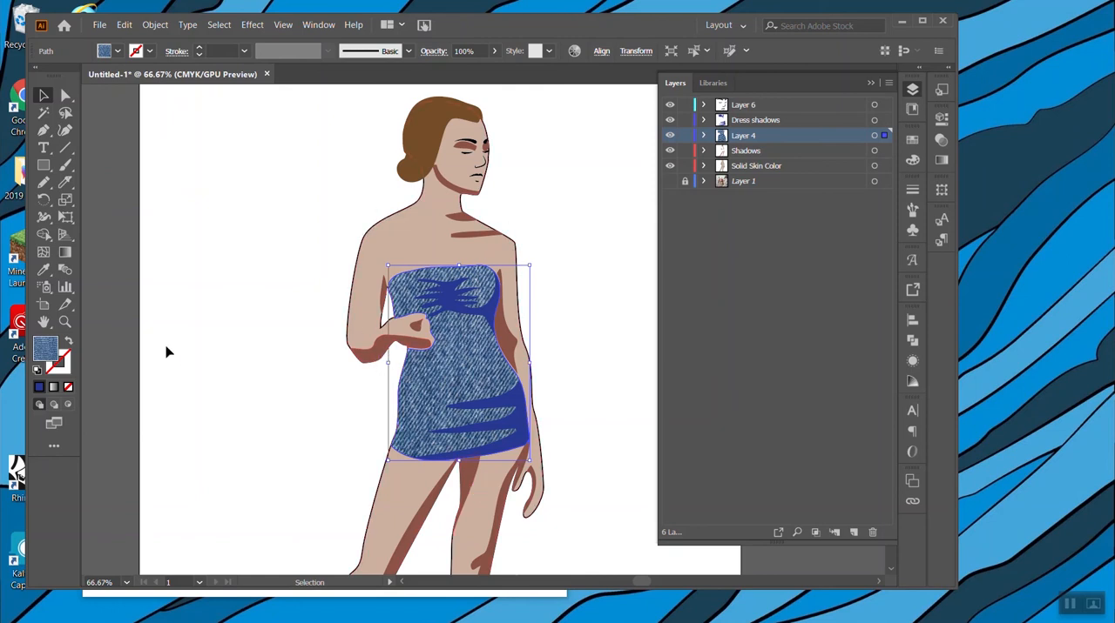
{"action": "left_click", "coordinate": [67, 369]}
{"action": "left_click", "coordinate": [913, 140]}
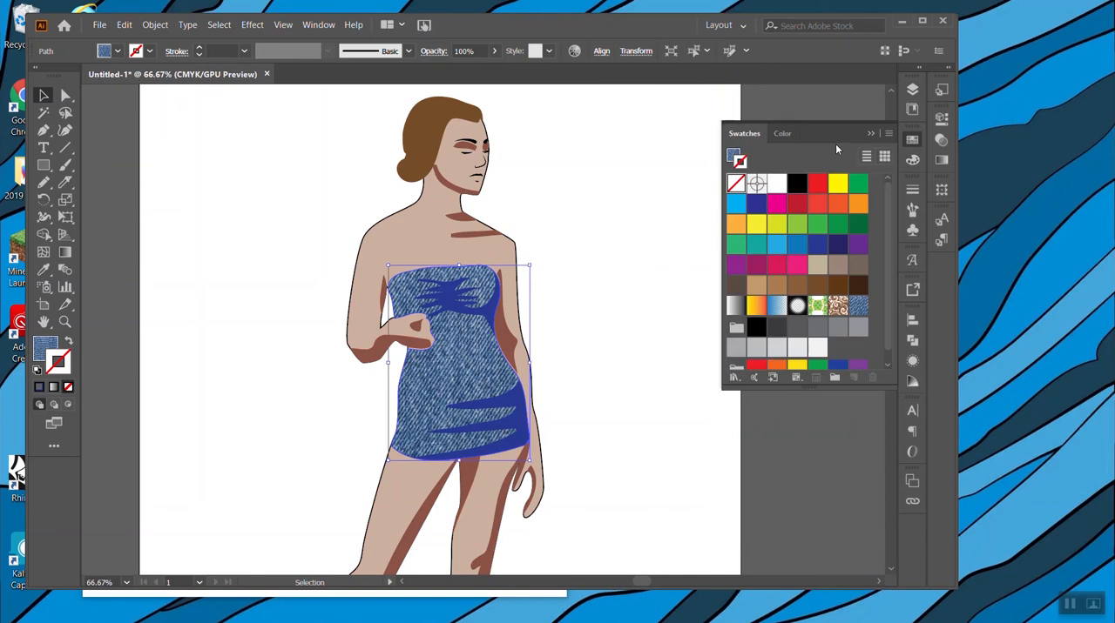
{"action": "left_click", "coordinate": [796, 182]}
{"action": "left_click", "coordinate": [617, 199]}
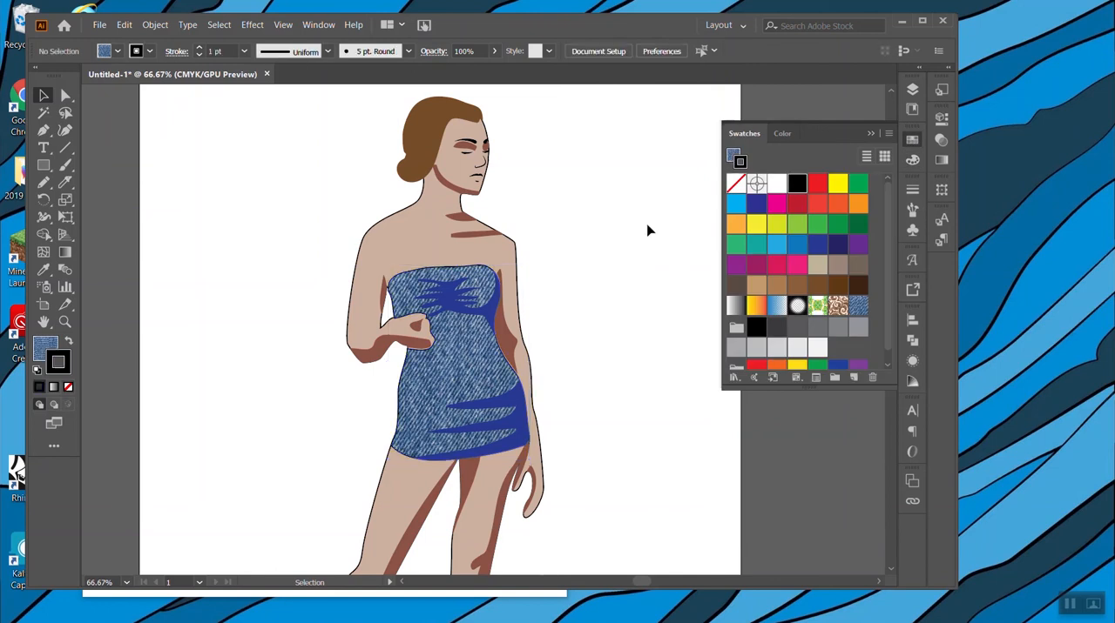
Select the whole figure and set its stroke to none.
{"action": "scroll", "coordinate": [649, 230], "scroll_direction": "down", "scroll_amount": 2}
{"action": "scroll", "coordinate": [601, 320], "scroll_direction": "down", "scroll_amount": 1}
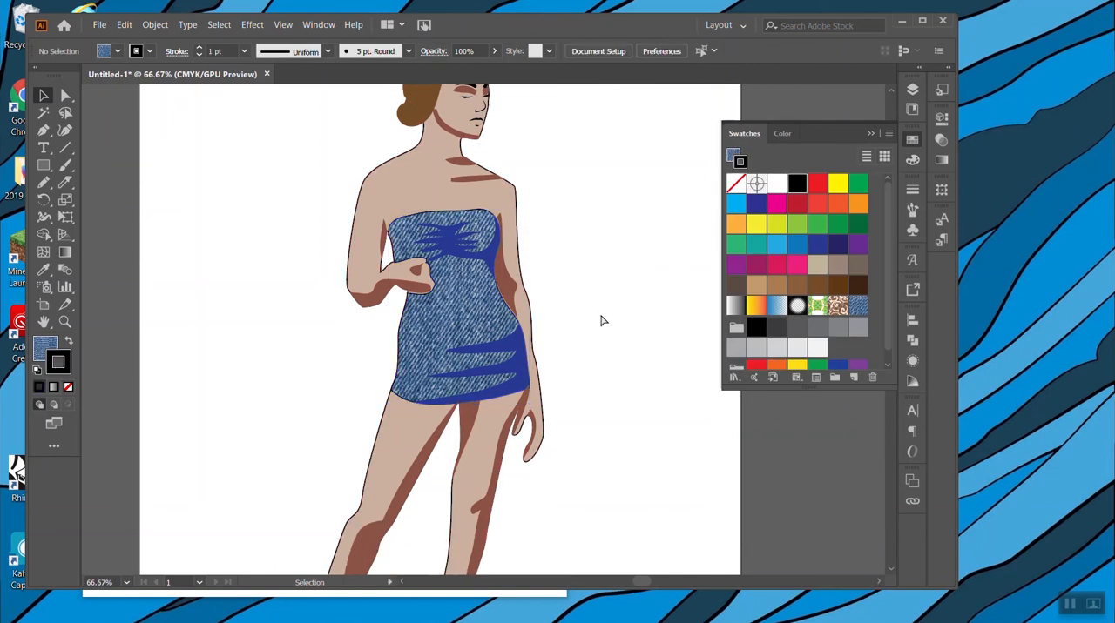
{"action": "key", "text": "ctrl+minus"}
{"action": "key", "text": "ctrl+minus"}
{"action": "left_click_drag", "start_coordinate": [354, 165], "coordinate": [550, 546]}
{"action": "left_click", "coordinate": [68, 387]}
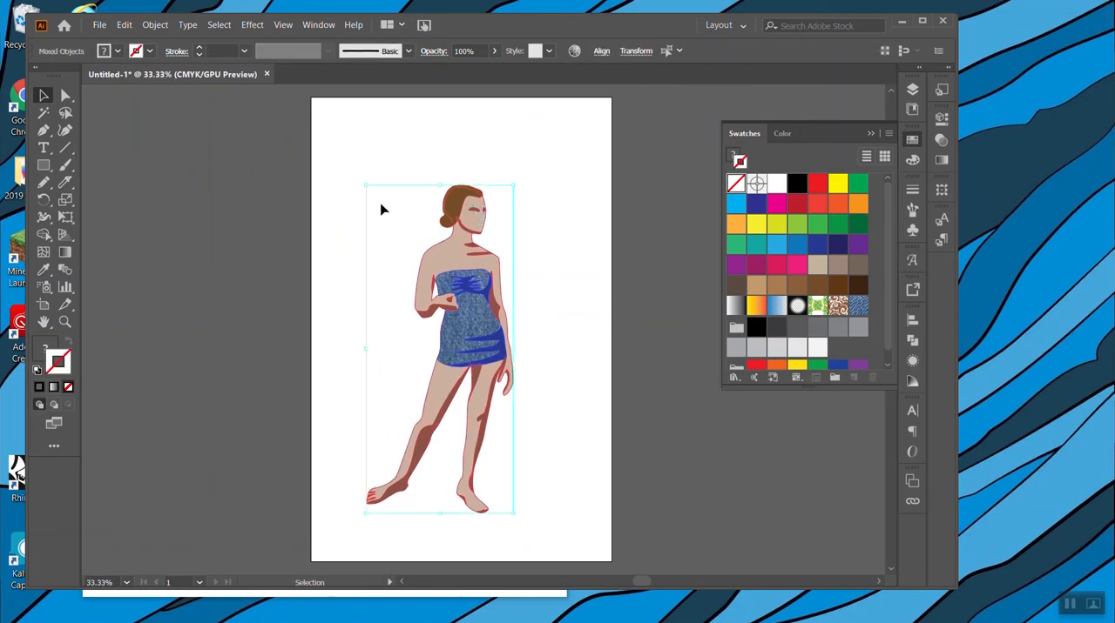
Undo the stroke removal on the whole figure to bring back the facial lines.
{"action": "left_click", "coordinate": [404, 189]}
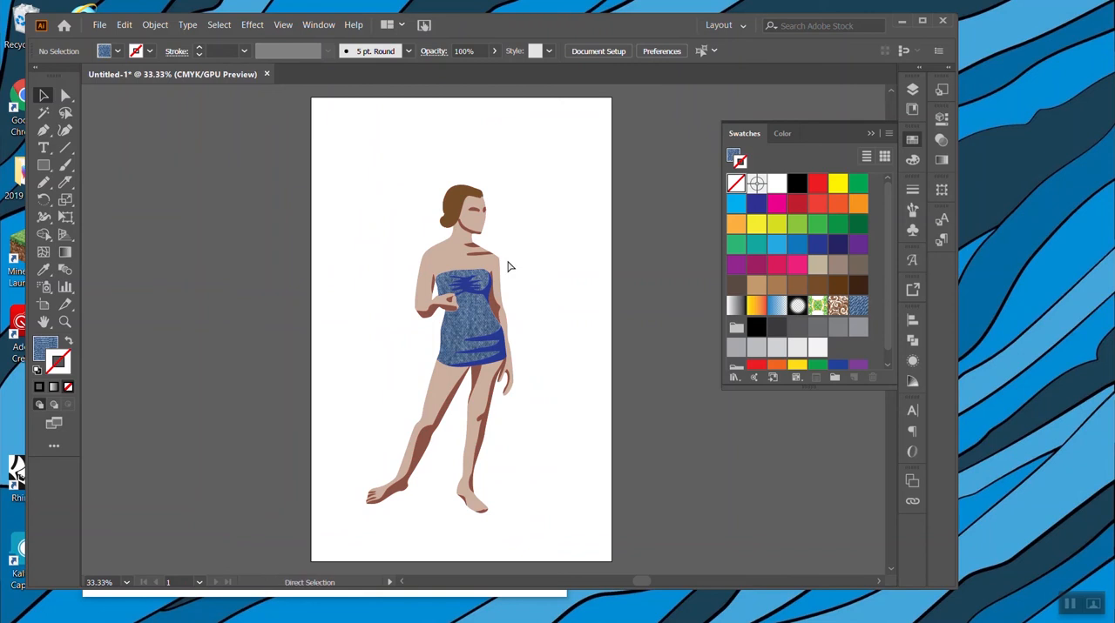
{"action": "key", "text": "ctrl+a"}
{"action": "left_click", "coordinate": [564, 189]}
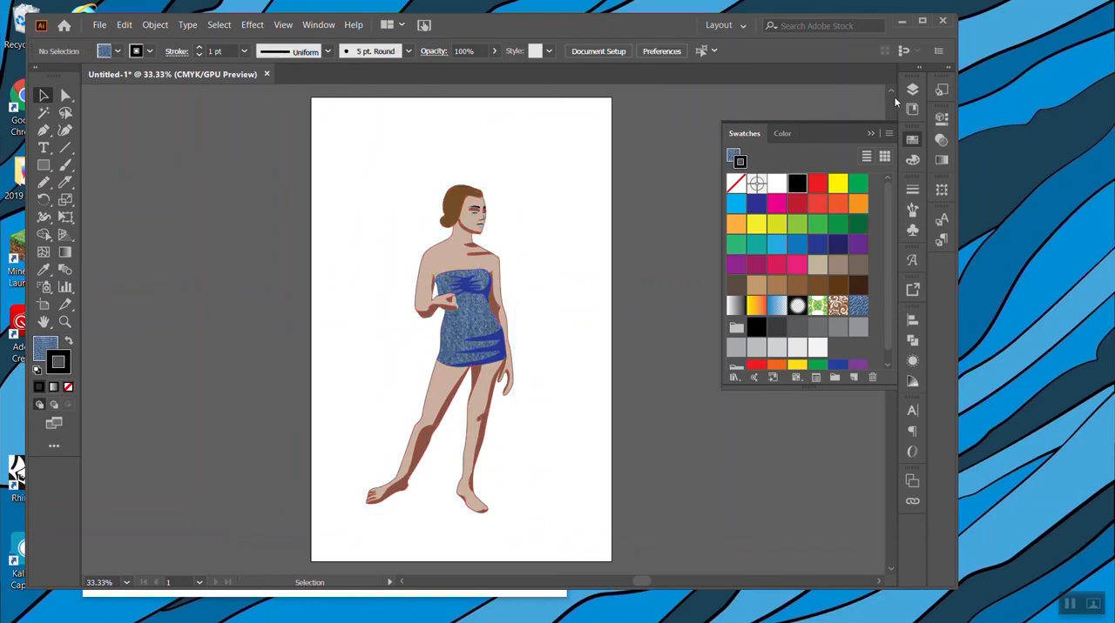
Select the whole figure except the Layer 6 facial lines and set its stroke to none.
{"action": "left_click", "coordinate": [912, 90]}
{"action": "left_click_drag", "start_coordinate": [397, 166], "coordinate": [306, 145]}
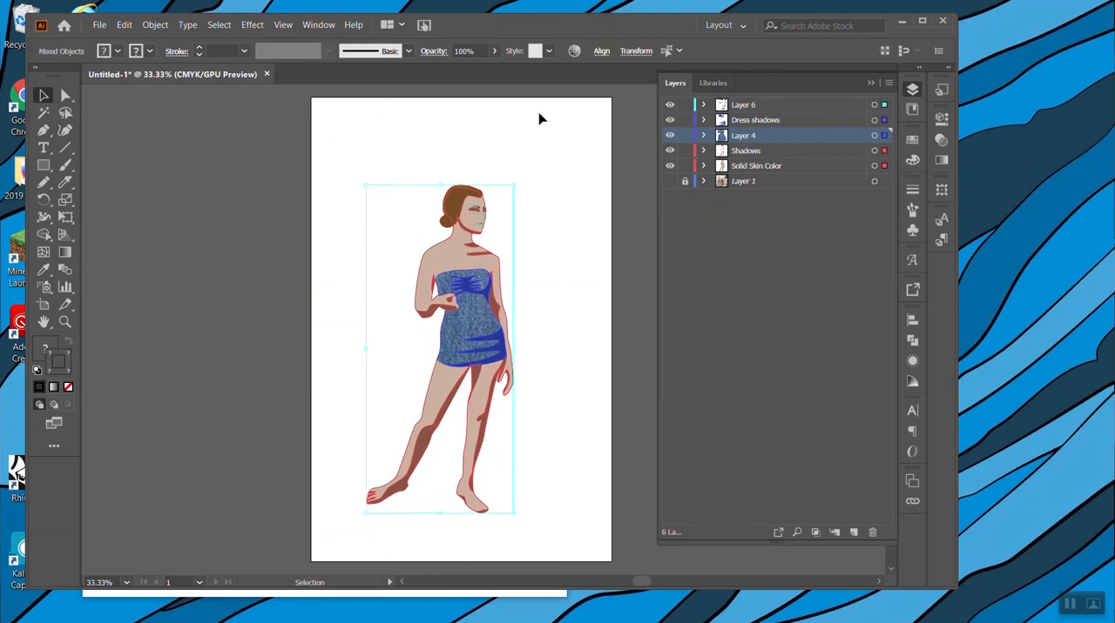
{"action": "left_click_drag", "start_coordinate": [886, 107], "coordinate": [885, 119]}
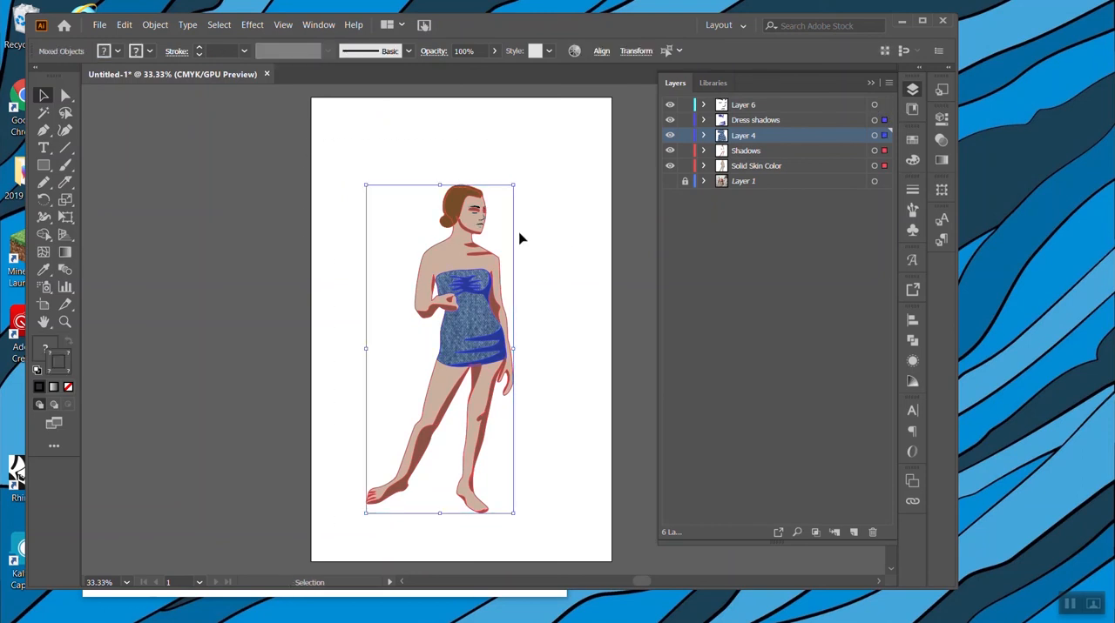
{"action": "left_click", "coordinate": [576, 240]}
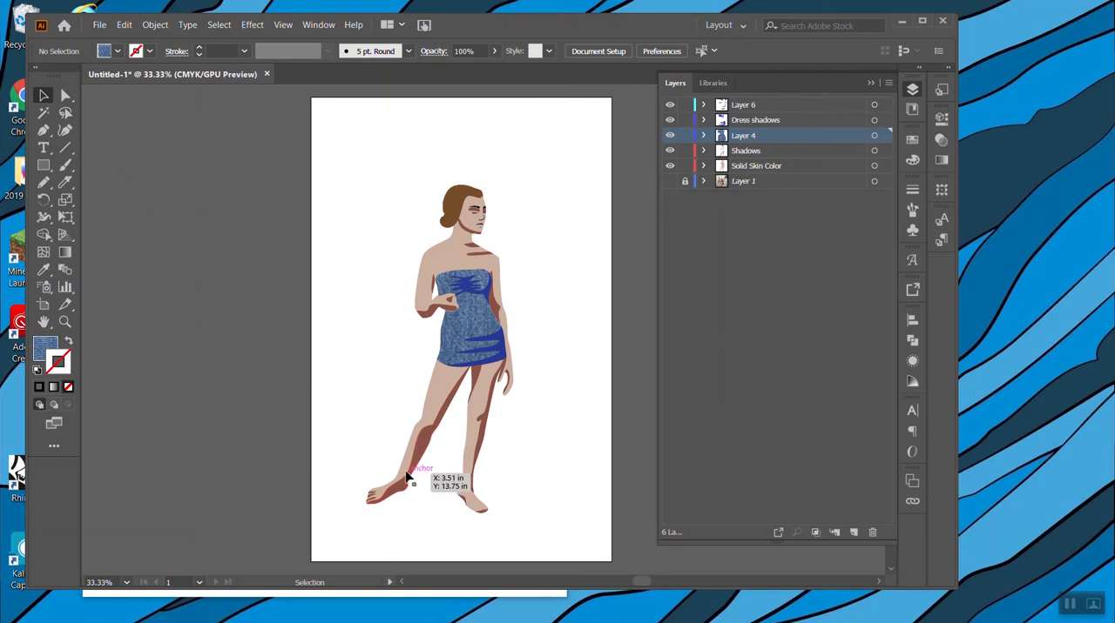
Select all brown skin shadow shapes sharing the leg shadow's fill and stroke and set their opacity to 67%.
{"action": "left_click", "coordinate": [428, 442]}
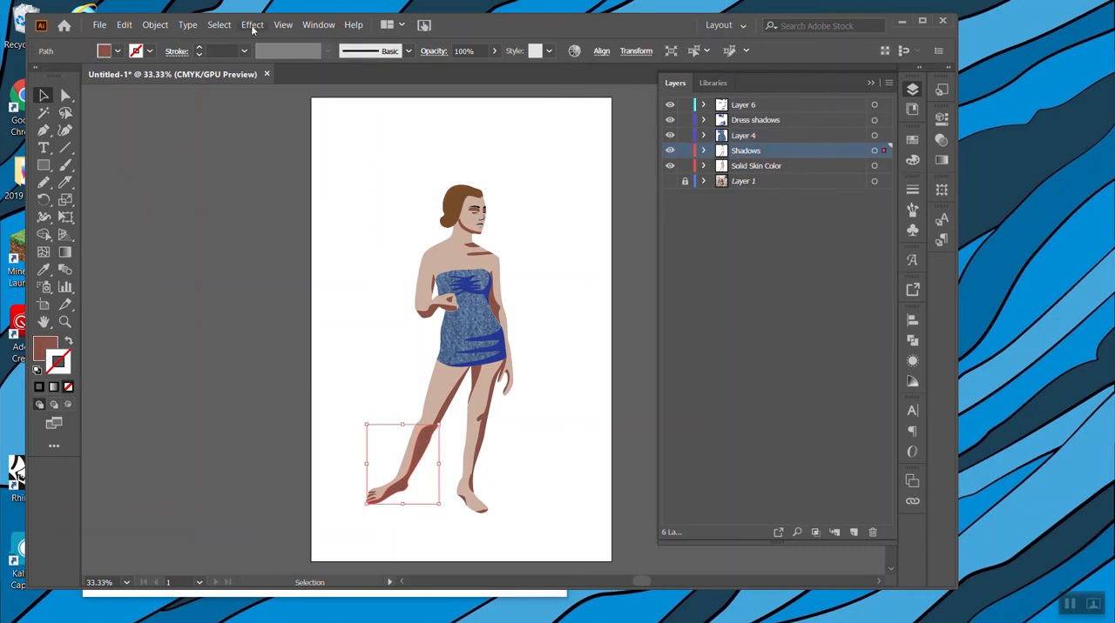
{"action": "left_click", "coordinate": [217, 26]}
{"action": "mouse_move", "coordinate": [274, 147]}
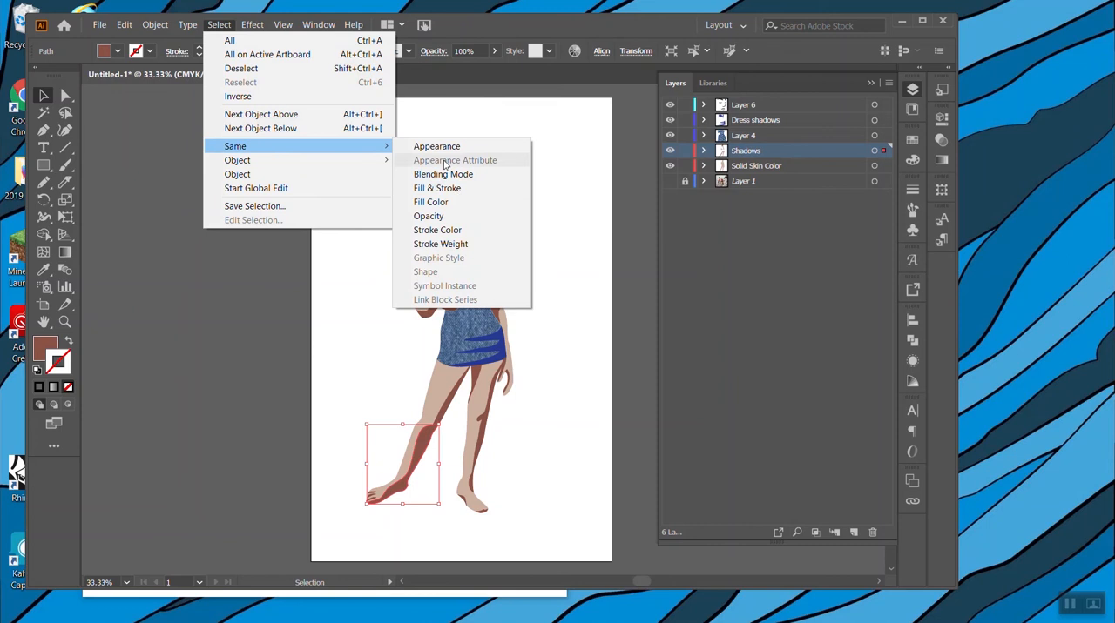
{"action": "left_click", "coordinate": [497, 186]}
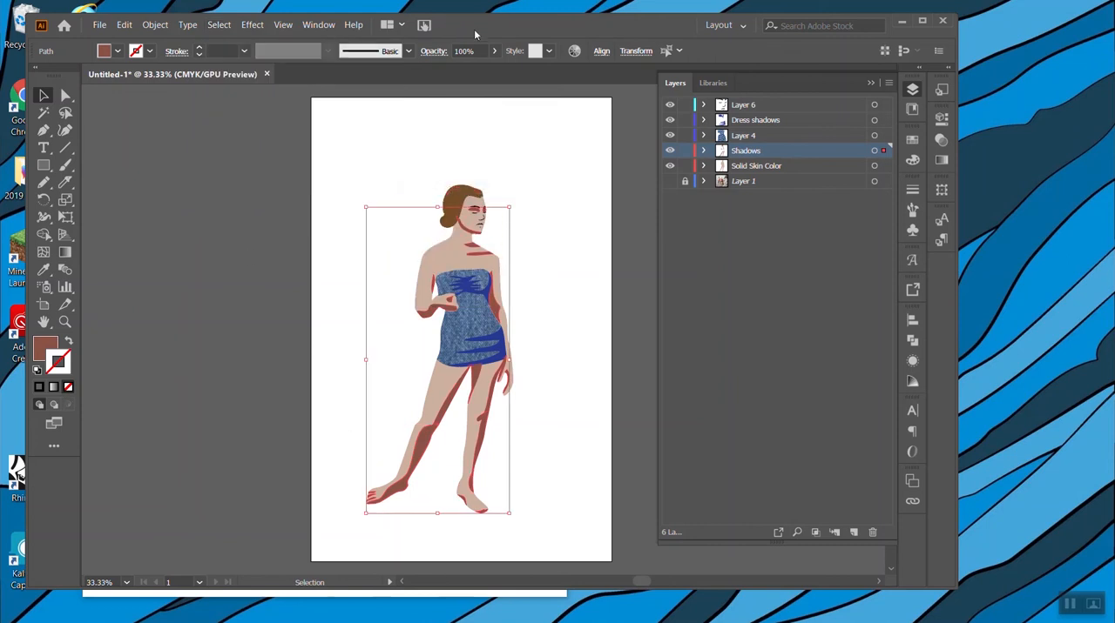
{"action": "left_click", "coordinate": [496, 50]}
{"action": "left_click_drag", "start_coordinate": [491, 69], "coordinate": [473, 73]}
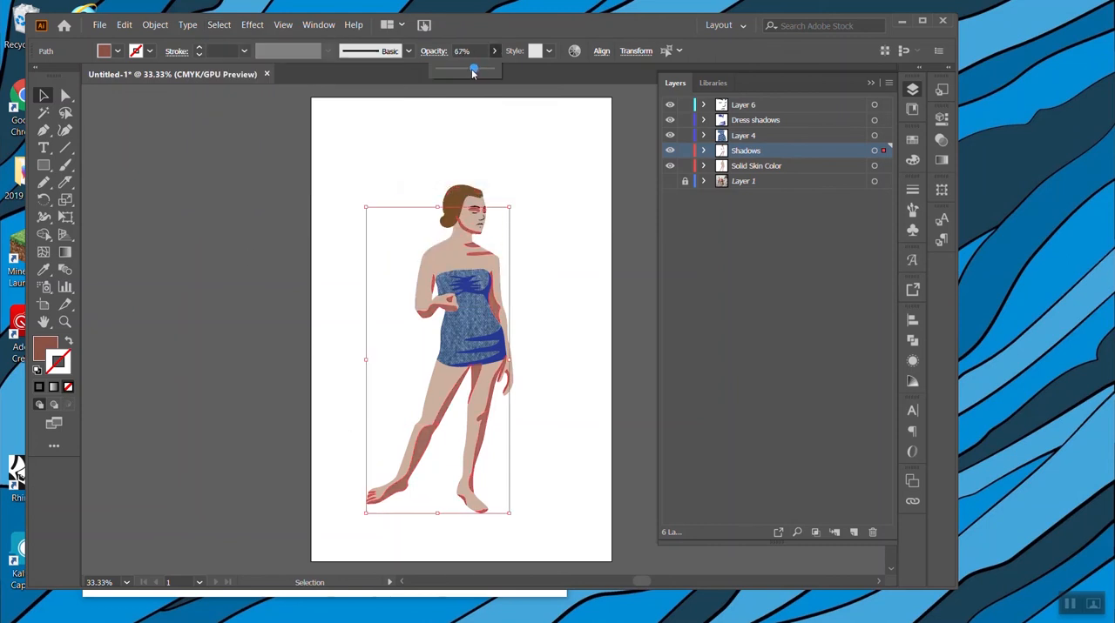
{"action": "left_click", "coordinate": [541, 207]}
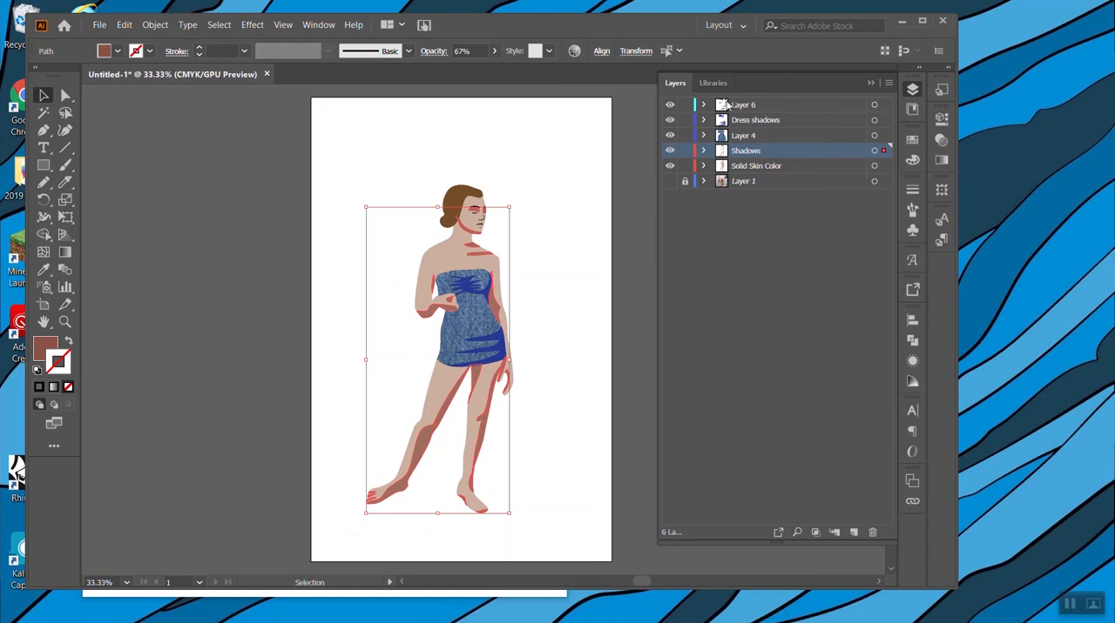
Set the opacity of the dark blue shadow shapes on the denim swimsuit to 56%.
{"action": "left_click", "coordinate": [741, 137]}
{"action": "left_click", "coordinate": [562, 297]}
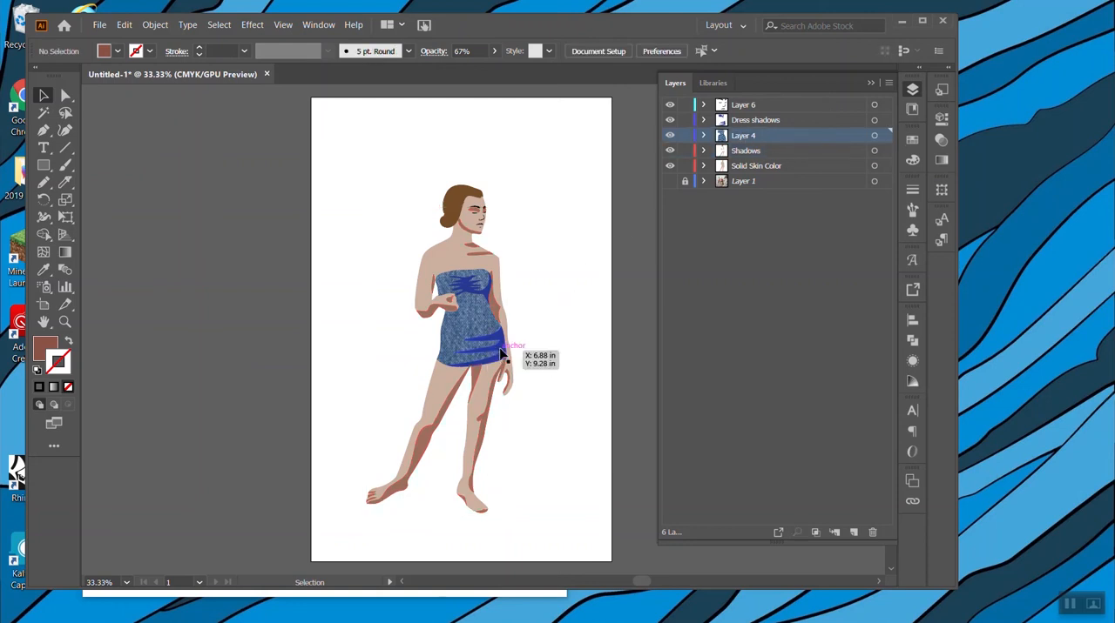
{"action": "left_click", "coordinate": [481, 298]}
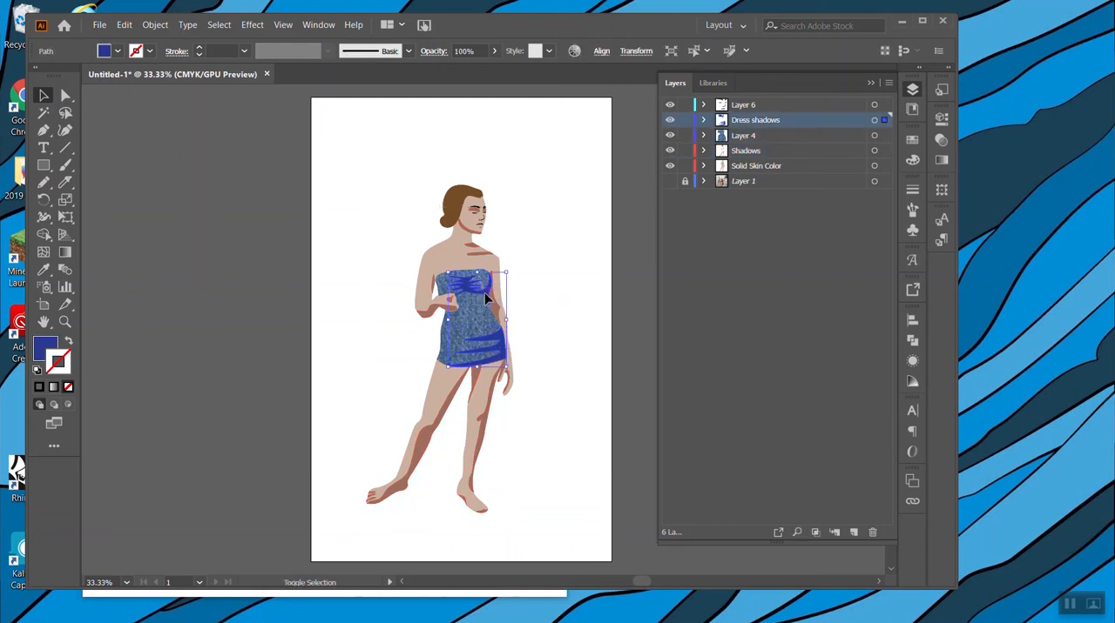
{"action": "left_click", "coordinate": [493, 51]}
{"action": "left_click_drag", "start_coordinate": [491, 68], "coordinate": [467, 68]}
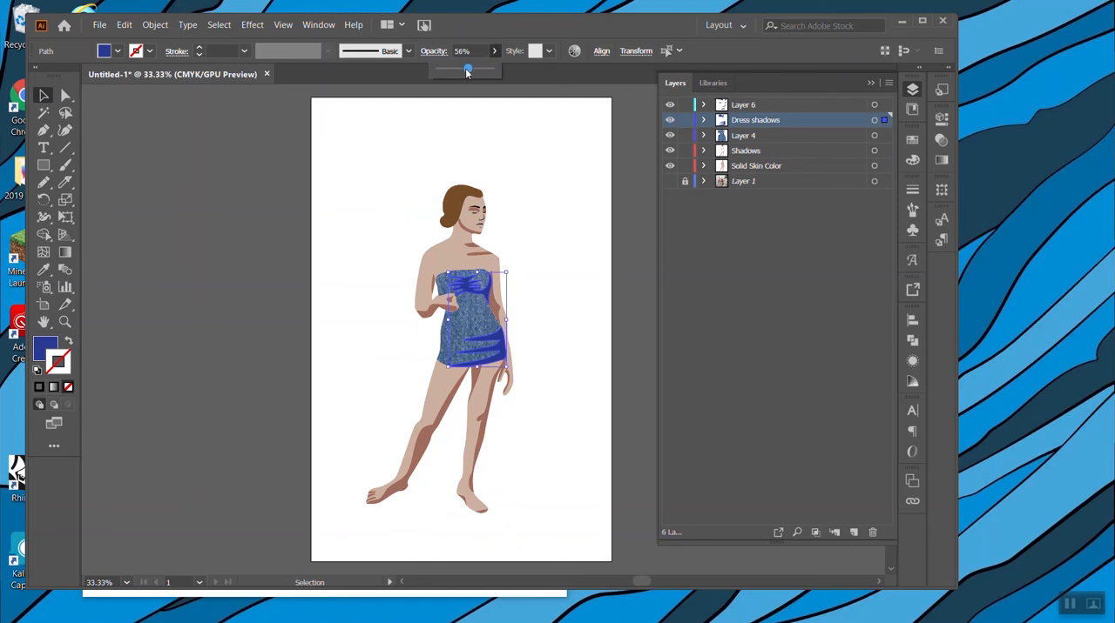
{"action": "left_click", "coordinate": [584, 359]}
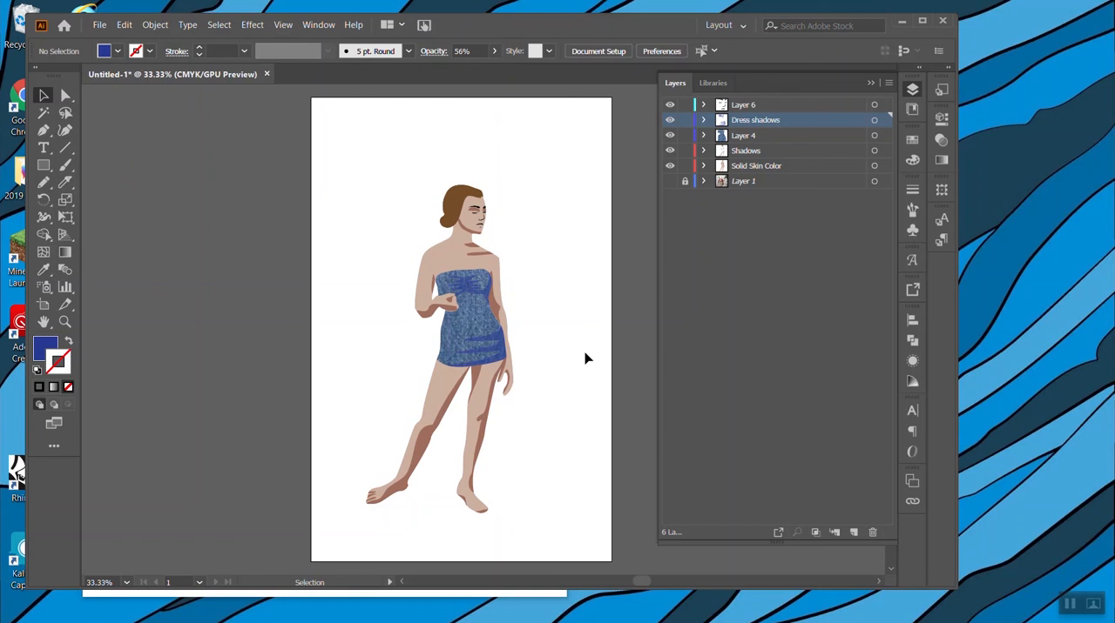
Try to enlarge the figure to fill the artboard, and undo the scaling.
{"action": "left_click_drag", "start_coordinate": [377, 172], "coordinate": [589, 546]}
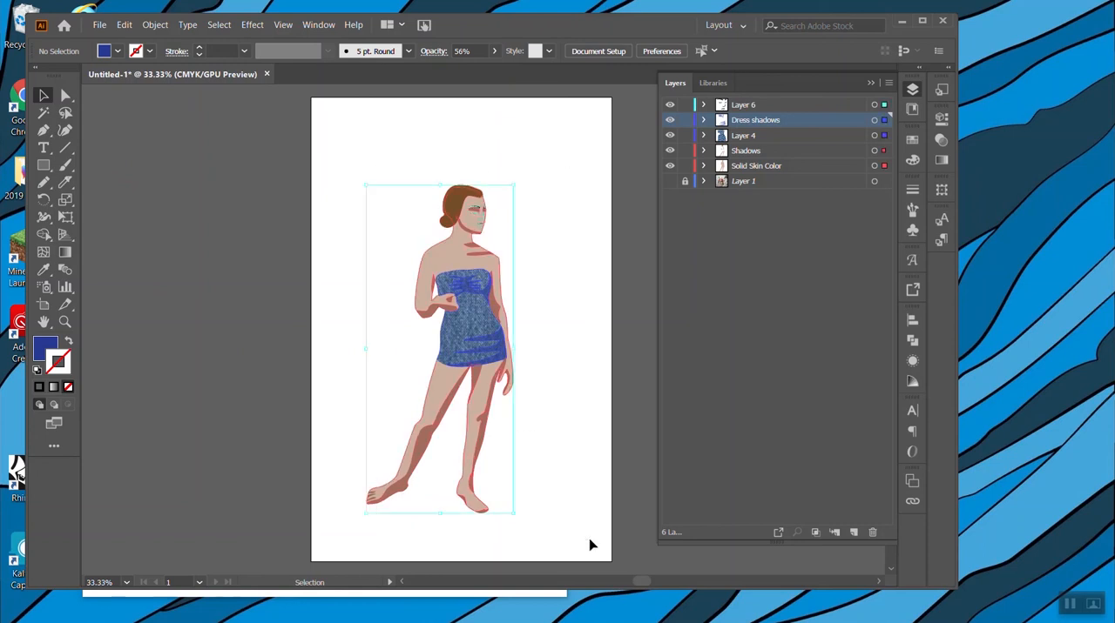
{"action": "left_click_drag", "start_coordinate": [514, 183], "coordinate": [563, 137]}
{"action": "left_click_drag", "start_coordinate": [367, 514], "coordinate": [356, 547]}
{"action": "left_click", "coordinate": [573, 446]}
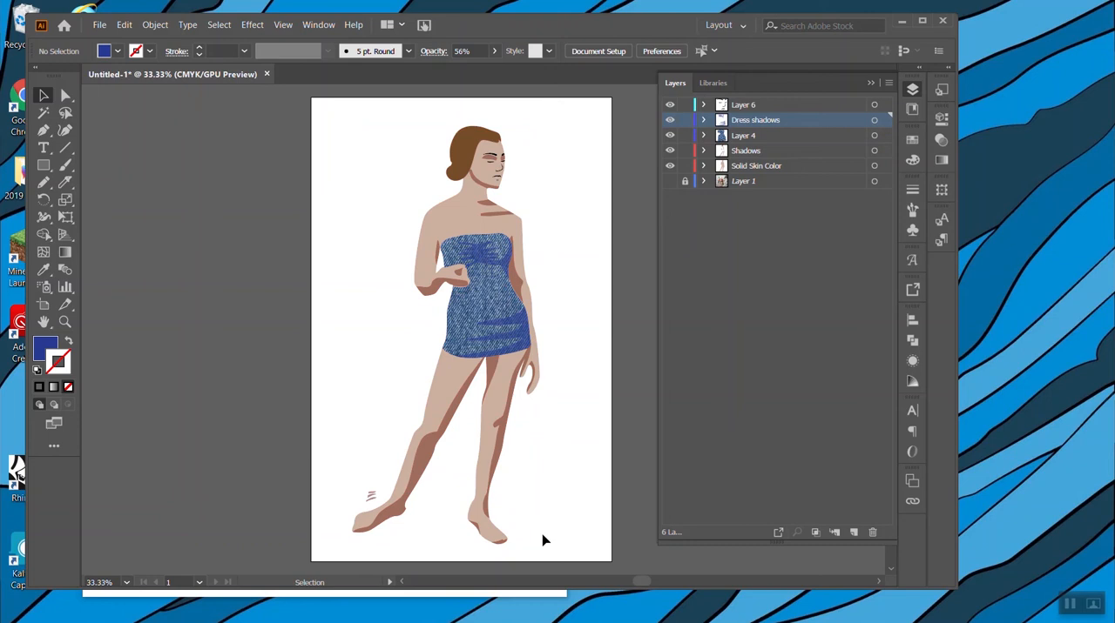
{"action": "key", "text": "a"}
{"action": "key", "text": "ctrl+a"}
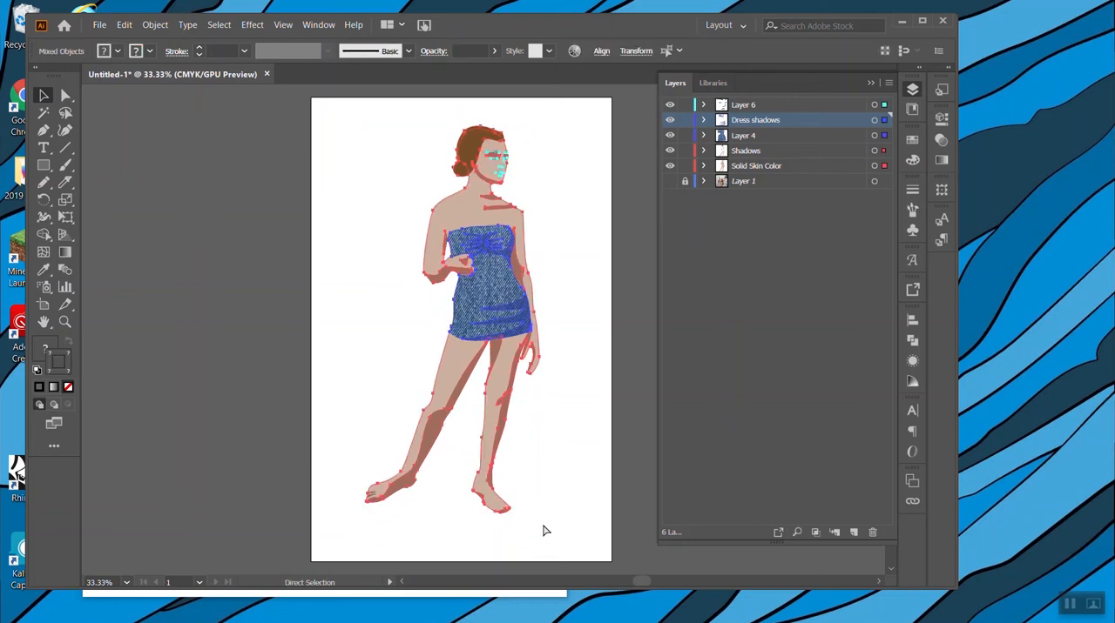
{"action": "key", "text": "ctrl+z"}
Select the complete figure and enlarge it proportionally until it nearly fills the artboard's height.
{"action": "left_click_drag", "start_coordinate": [553, 539], "coordinate": [322, 166]}
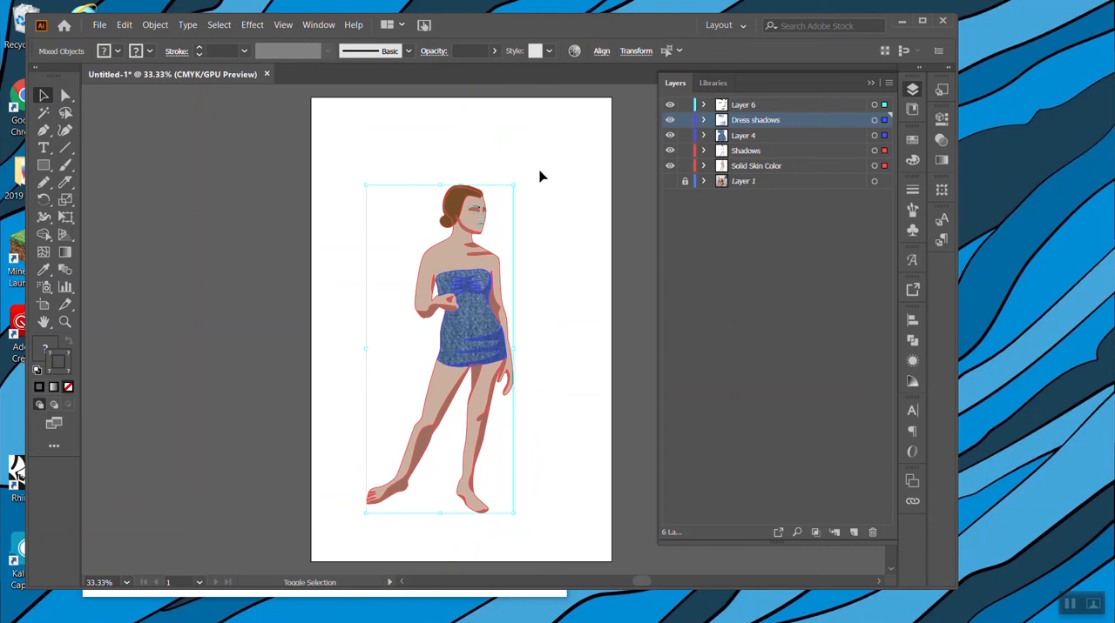
{"action": "left_click_drag", "start_coordinate": [514, 185], "coordinate": [542, 122]}
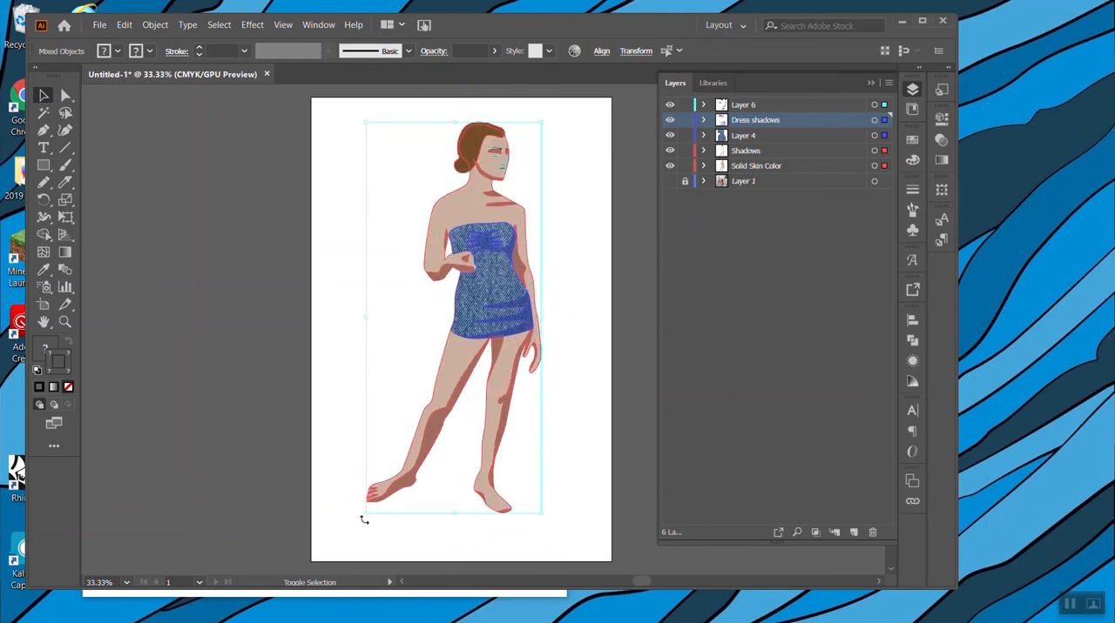
{"action": "left_click_drag", "start_coordinate": [367, 514], "coordinate": [337, 552]}
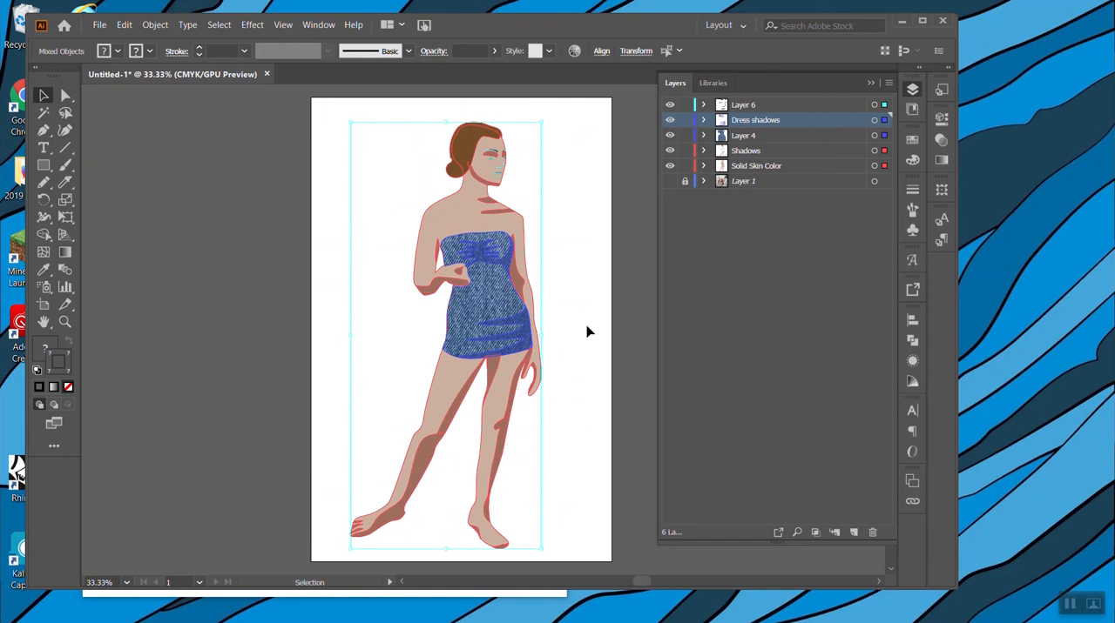
{"action": "left_click", "coordinate": [597, 227]}
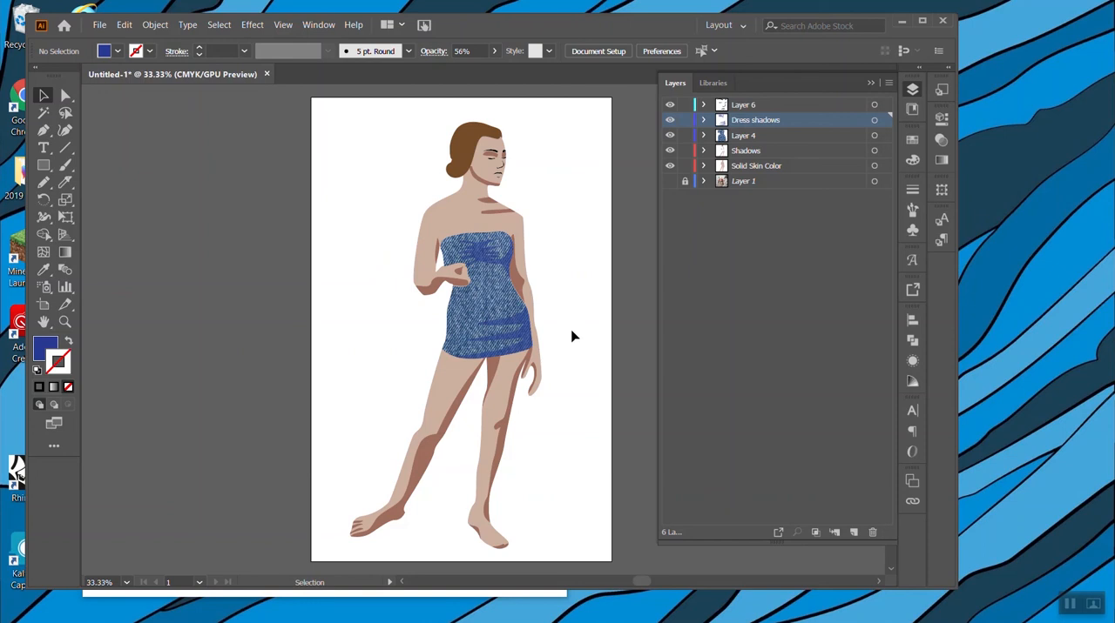
Add a new layer directly above Layer 1 and draw a blue rectangle covering the whole artboard on it.
{"action": "left_click", "coordinate": [770, 181]}
{"action": "left_click", "coordinate": [853, 532]}
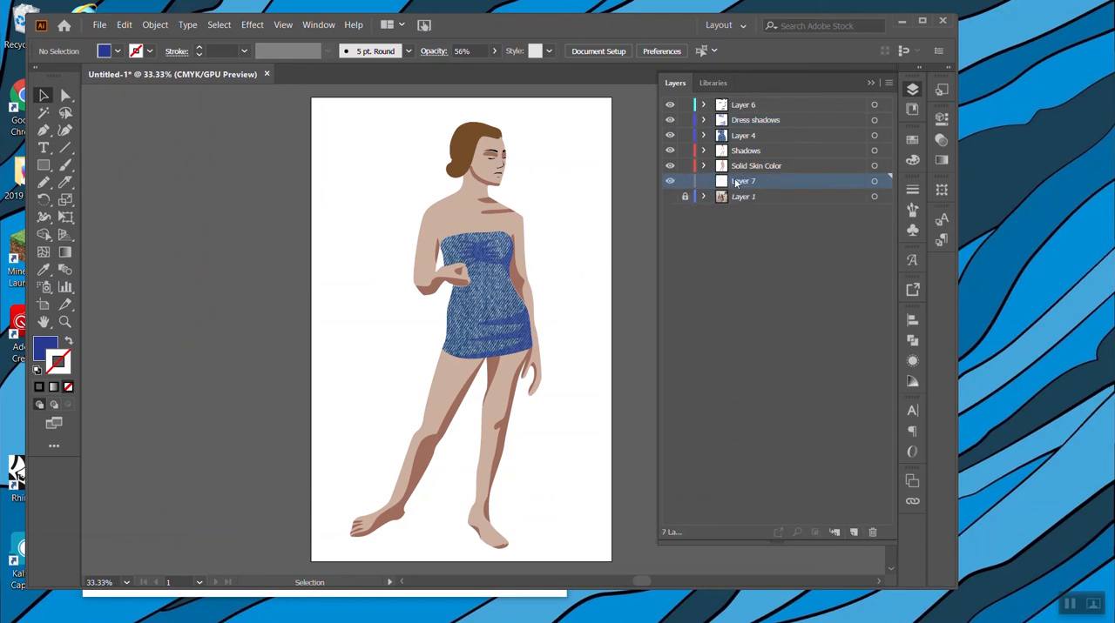
{"action": "left_click", "coordinate": [44, 166]}
{"action": "left_click_drag", "start_coordinate": [319, 96], "coordinate": [611, 463]}
{"action": "scroll", "coordinate": [389, 370], "scroll_direction": "up", "scroll_amount": 2}
{"action": "scroll", "coordinate": [389, 370], "scroll_direction": "up", "scroll_amount": 2}
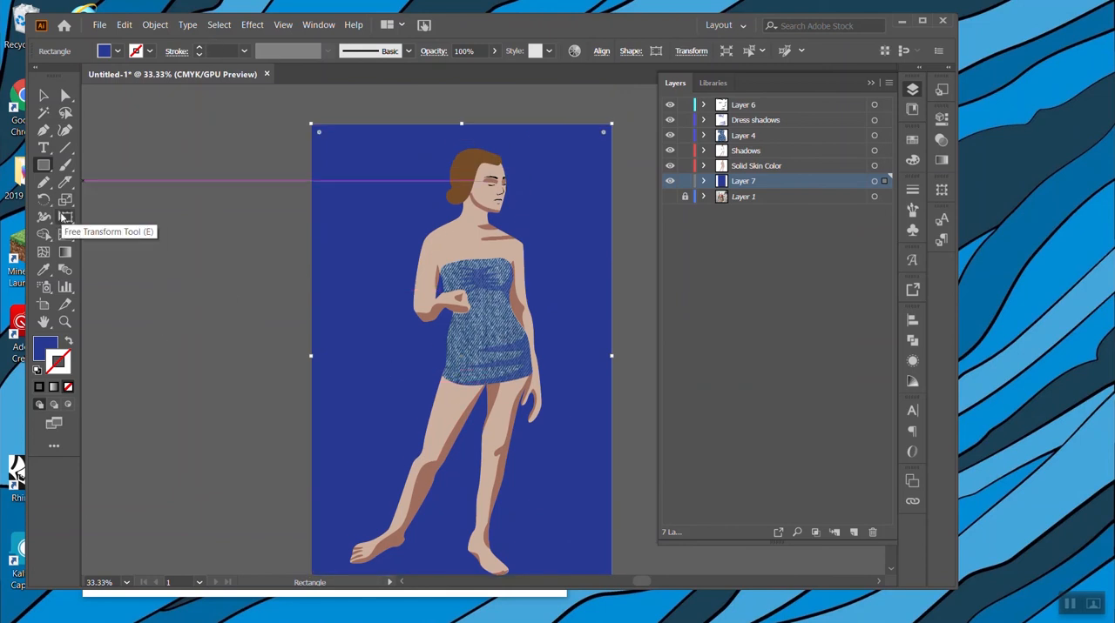
{"action": "left_click", "coordinate": [65, 253]}
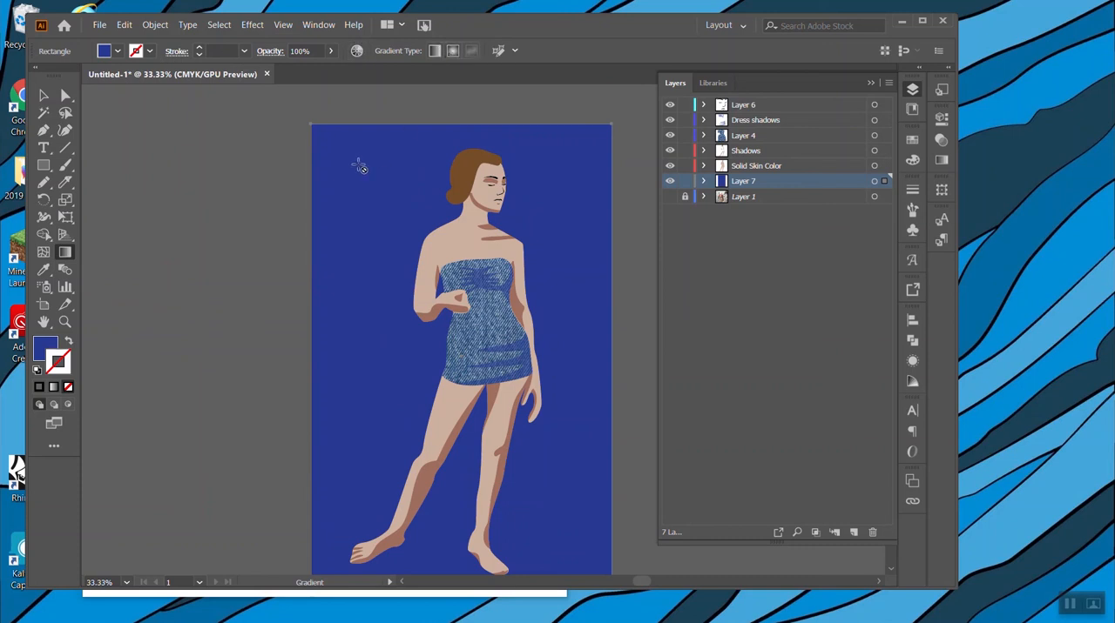
{"action": "left_click", "coordinate": [43, 95]}
{"action": "left_click", "coordinate": [164, 137]}
{"action": "left_click", "coordinate": [374, 219]}
{"action": "left_click", "coordinate": [65, 253]}
{"action": "left_click", "coordinate": [118, 52]}
{"action": "left_click", "coordinate": [118, 54]}
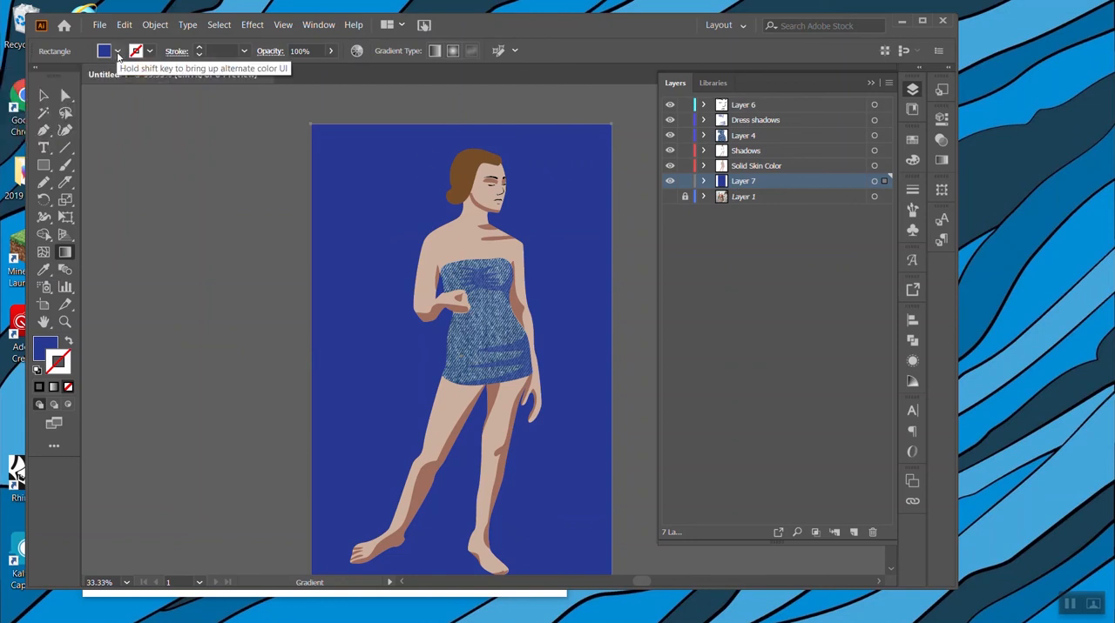
Apply the Orange, Yellow gradient preset to the background rectangle and swap it from stroke to fill.
{"action": "left_click", "coordinate": [44, 96]}
{"action": "left_click", "coordinate": [388, 183]}
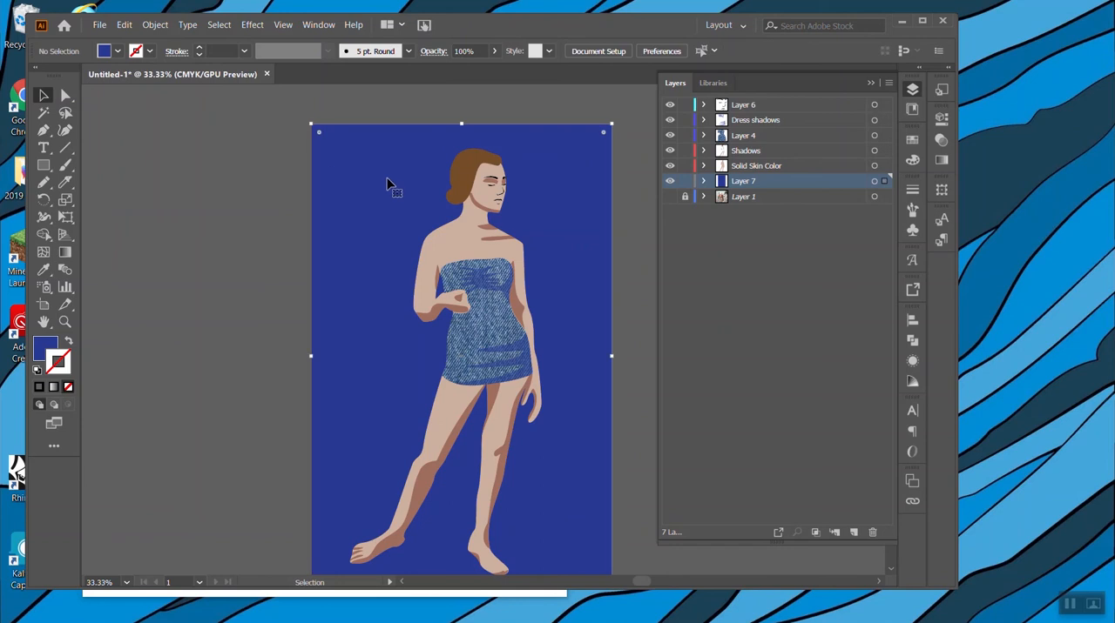
{"action": "left_click", "coordinate": [939, 161]}
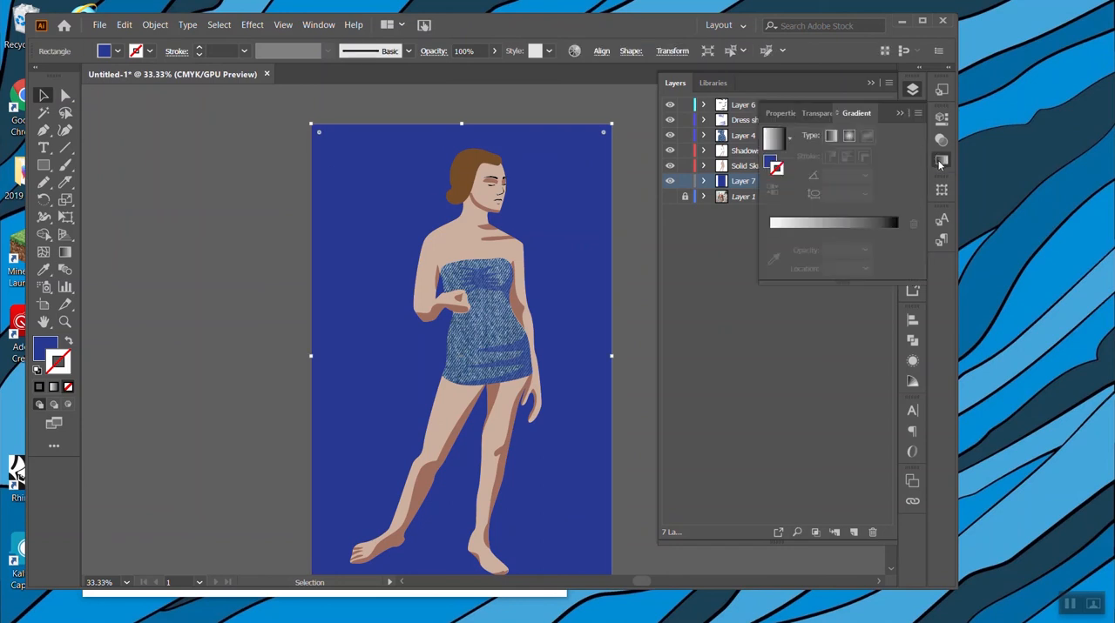
{"action": "left_click", "coordinate": [789, 138]}
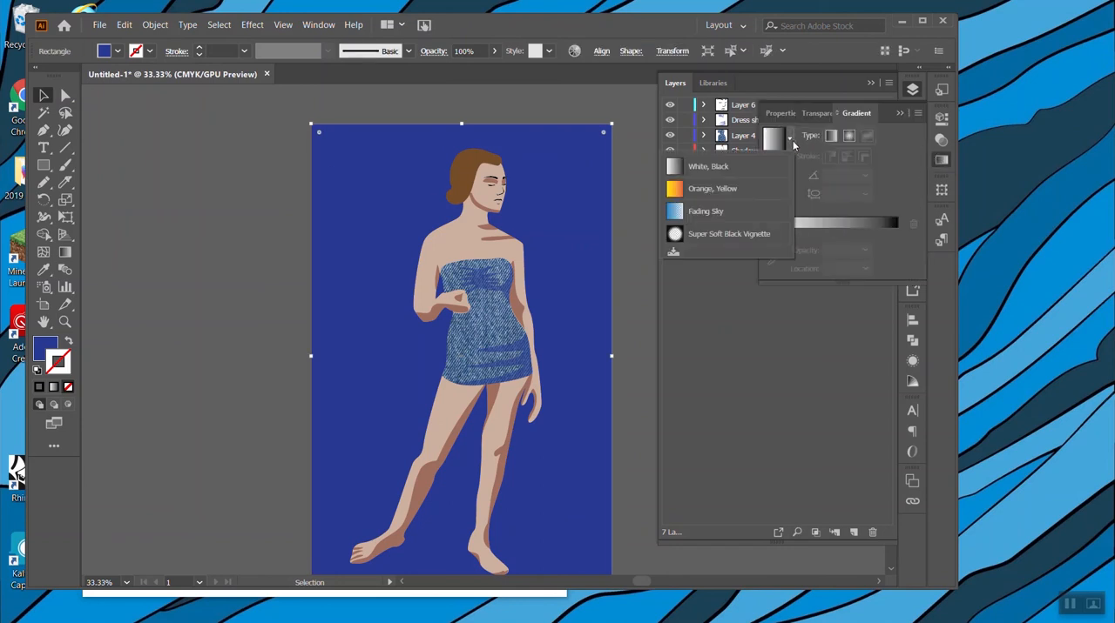
{"action": "left_click", "coordinate": [729, 191]}
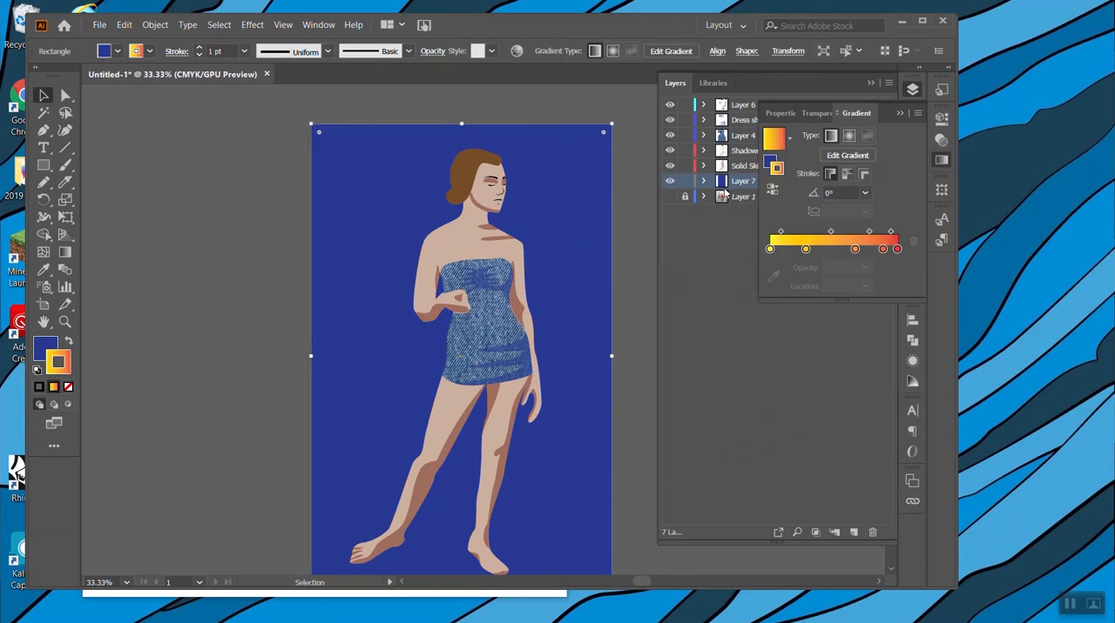
{"action": "left_click", "coordinate": [68, 343]}
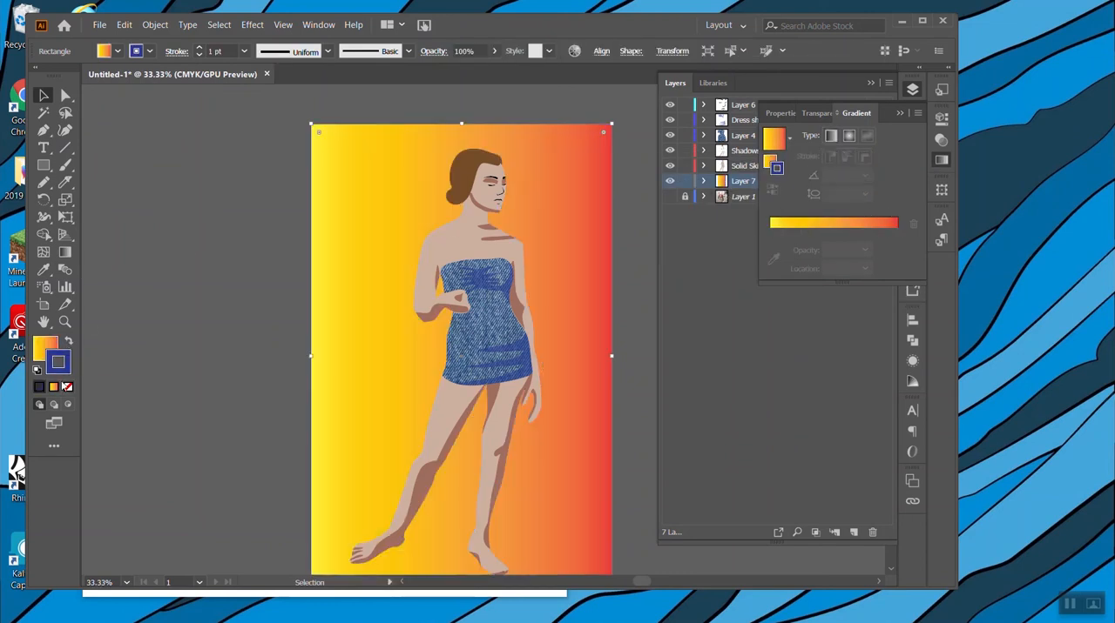
Fill the background rectangle with the White, Black gradient preset and set its stroke to none.
{"action": "left_click", "coordinate": [790, 138]}
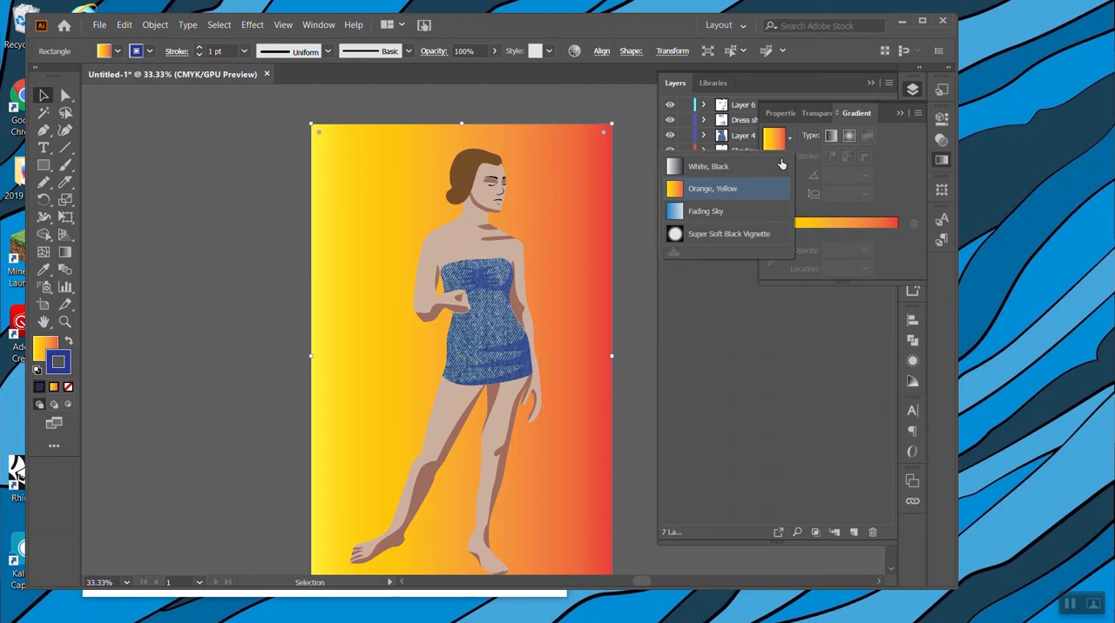
{"action": "left_click", "coordinate": [727, 167]}
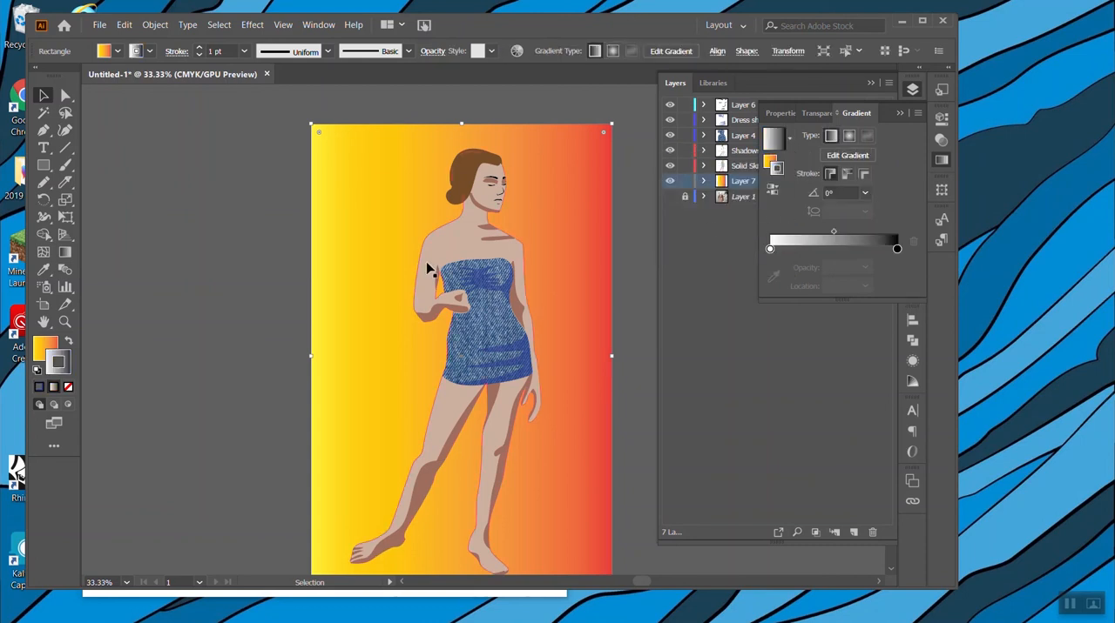
{"action": "left_click", "coordinate": [69, 343]}
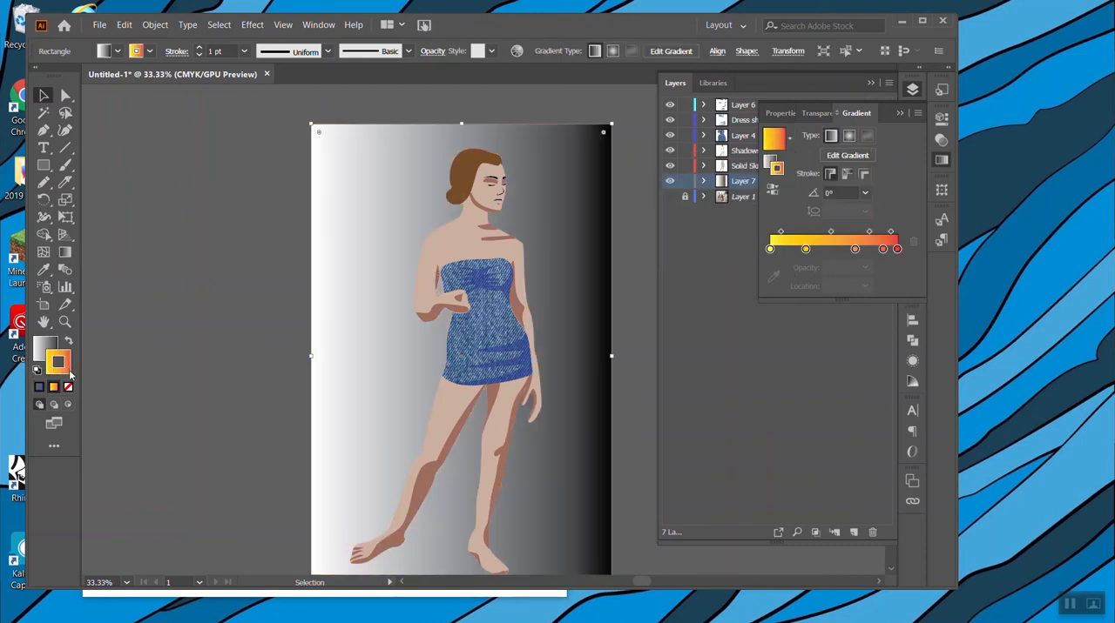
{"action": "left_click", "coordinate": [68, 388]}
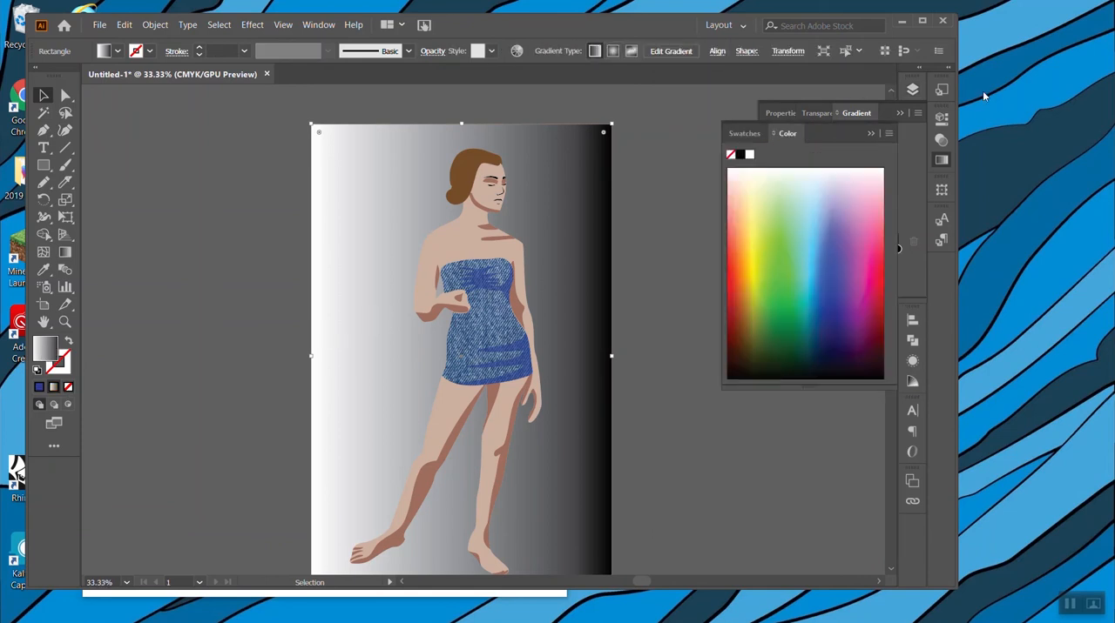
{"action": "left_click", "coordinate": [941, 160]}
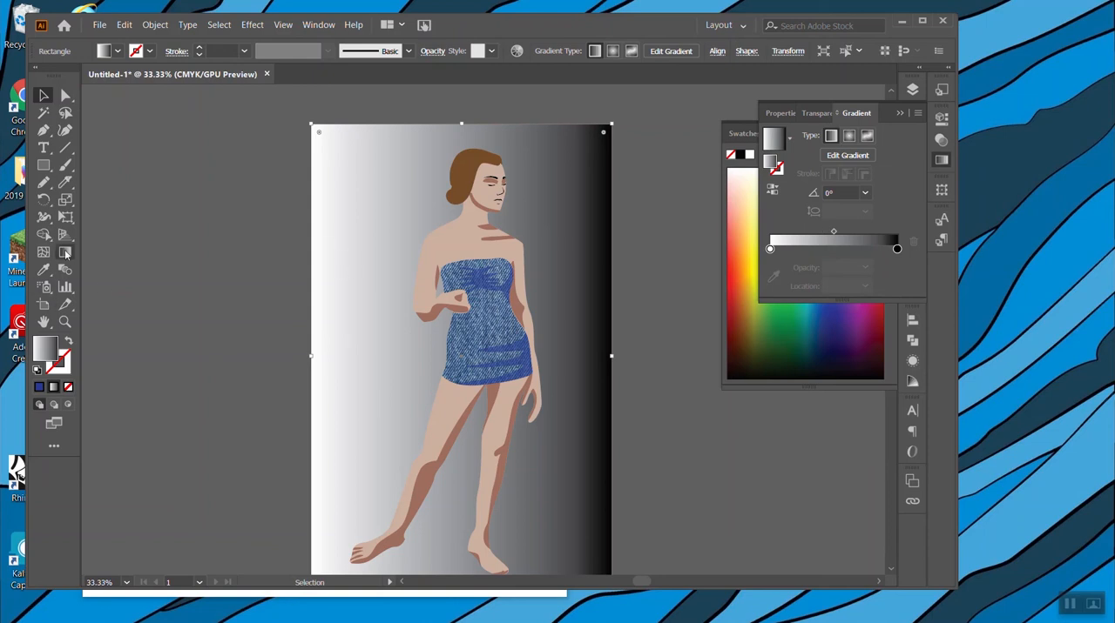
Redirect the background rectangle's gradient to run vertically from white above the head to black at the feet, at about -89.3°.
{"action": "scroll", "coordinate": [296, 344], "scroll_direction": "down", "scroll_amount": 1}
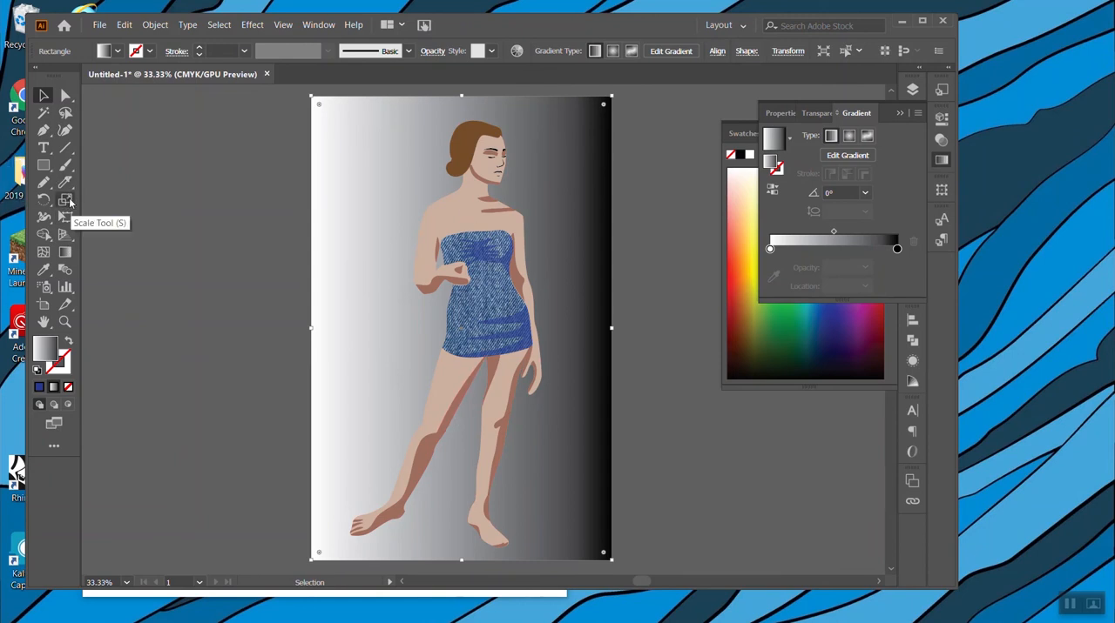
{"action": "left_click", "coordinate": [64, 251]}
{"action": "left_click_drag", "start_coordinate": [439, 122], "coordinate": [445, 540]}
{"action": "mouse_move", "coordinate": [466, 329]}
{"action": "left_mouse_down"}
{"action": "mouse_move", "coordinate": [473, 183]}
{"action": "mouse_move", "coordinate": [477, 345]}
{"action": "left_mouse_up"}
Add a color stop at about 74.25% on the background gradient, set its cyan to 35%, and deselect the rectangle.
{"action": "left_click", "coordinate": [890, 231]}
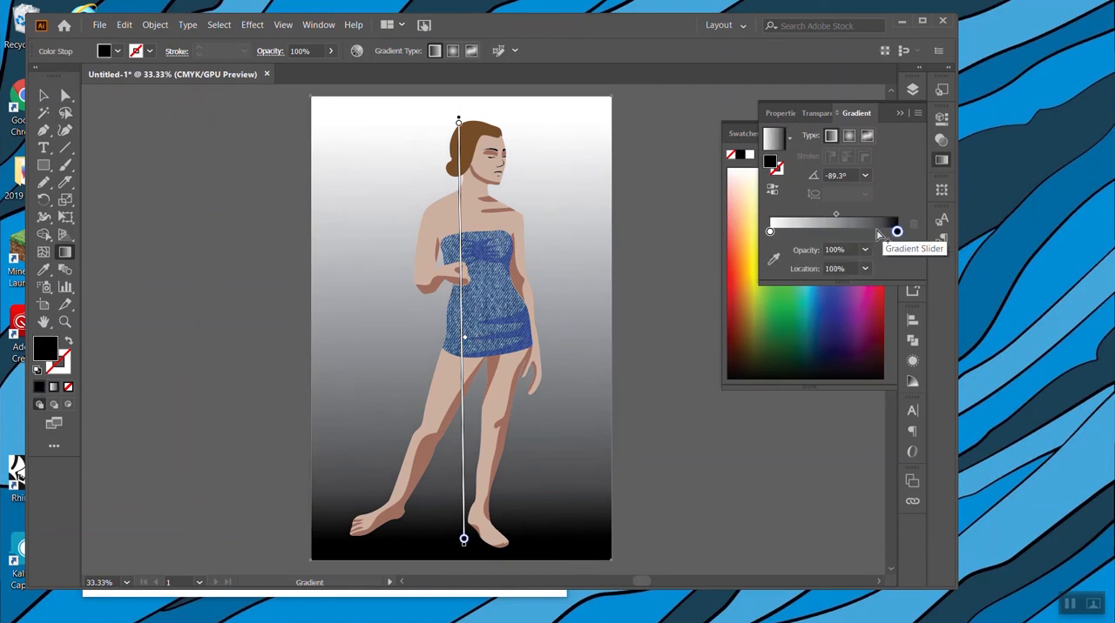
{"action": "left_click", "coordinate": [864, 231]}
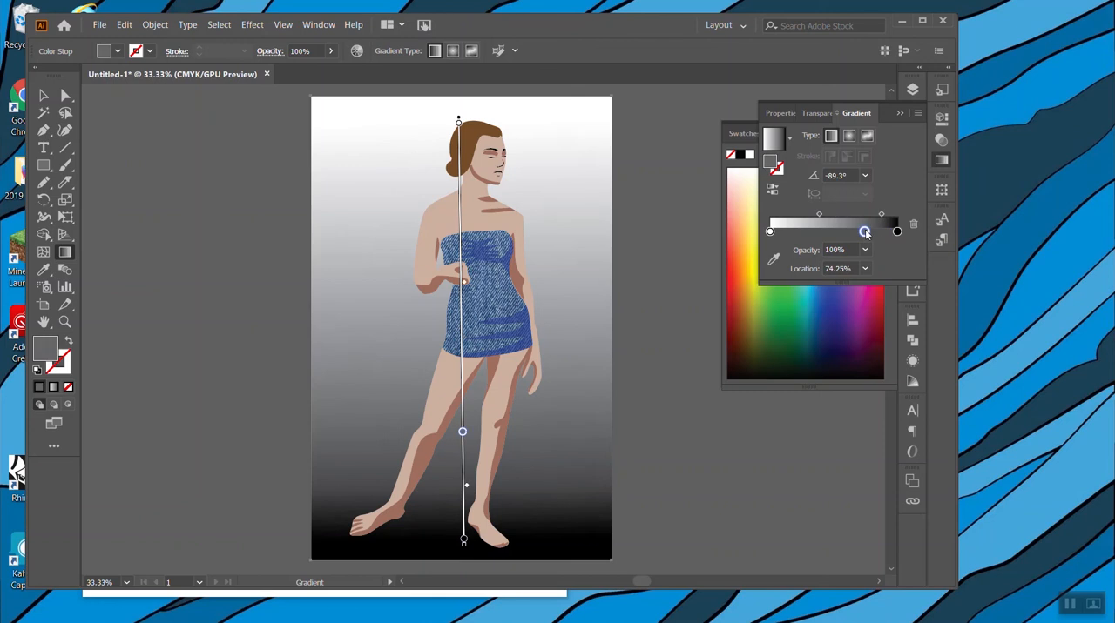
{"action": "double_click", "coordinate": [863, 232]}
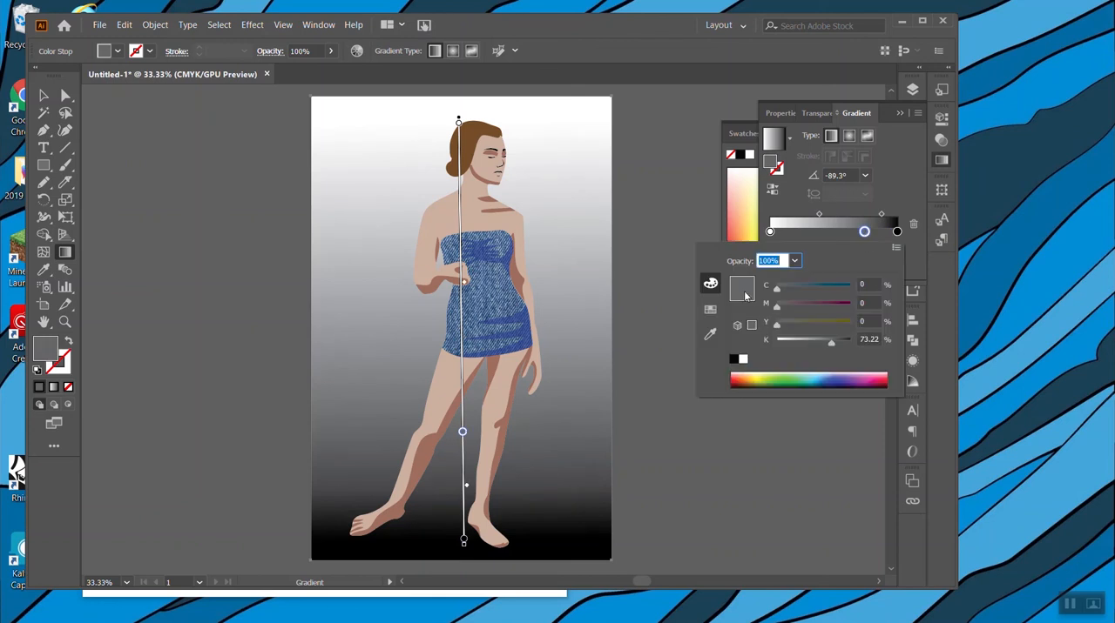
{"action": "left_click_drag", "start_coordinate": [777, 292], "coordinate": [798, 292]}
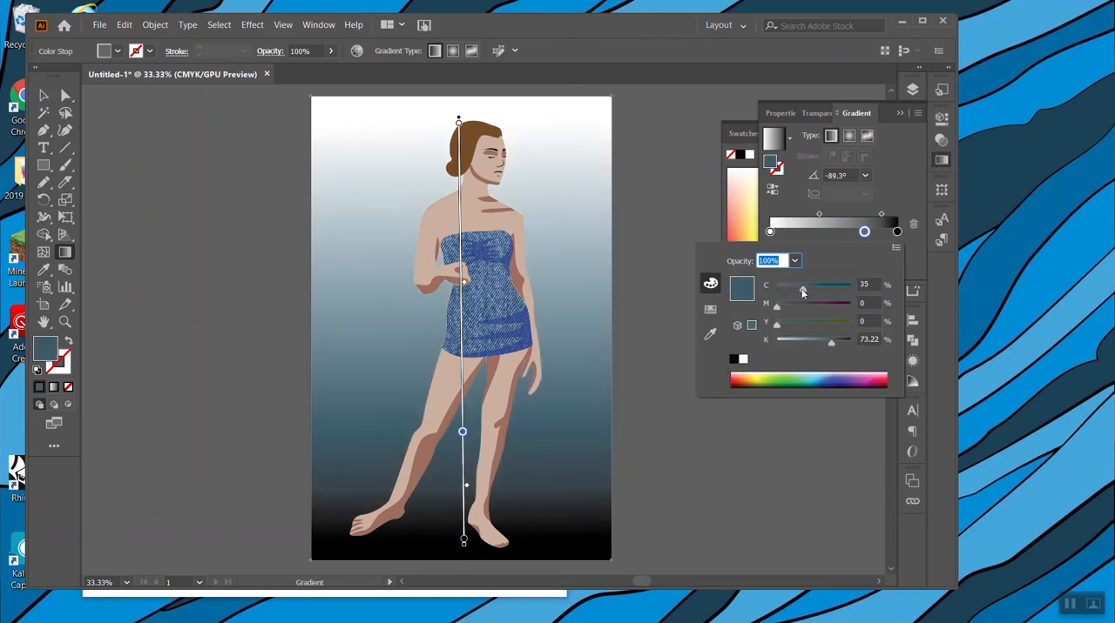
{"action": "left_click", "coordinate": [906, 248]}
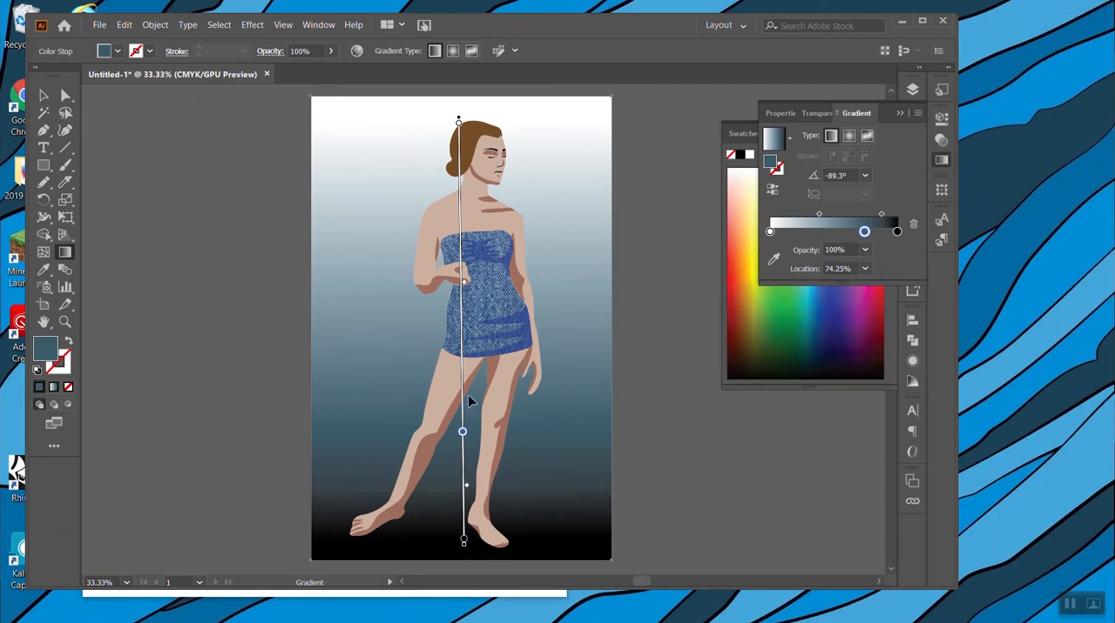
{"action": "left_click", "coordinate": [44, 95]}
{"action": "left_click", "coordinate": [154, 276]}
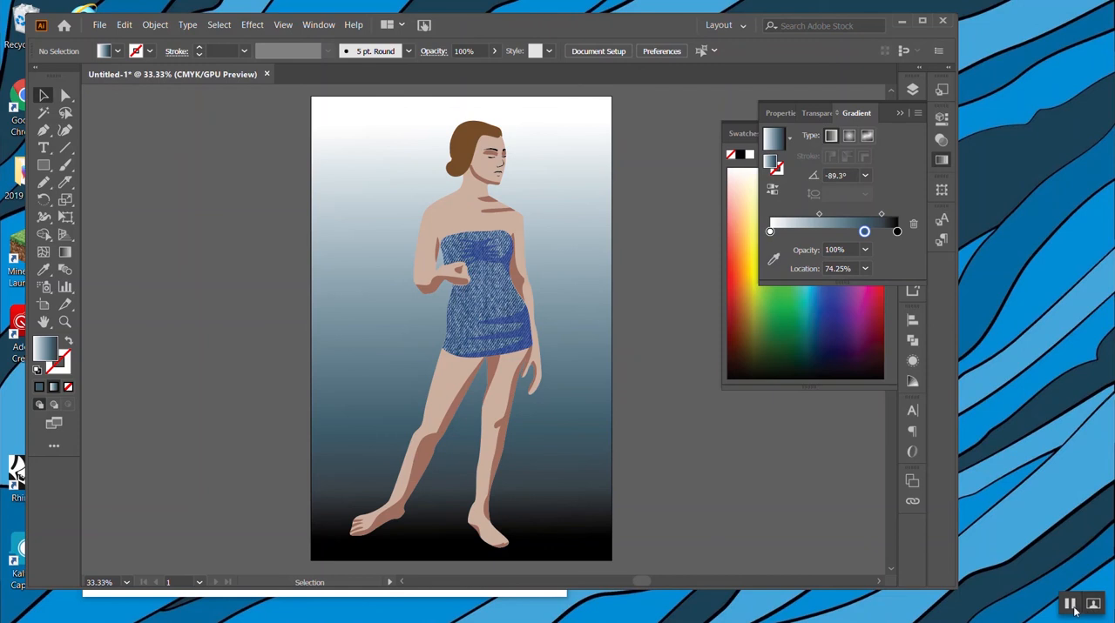
{"action": "left_click", "coordinate": [1095, 612]}
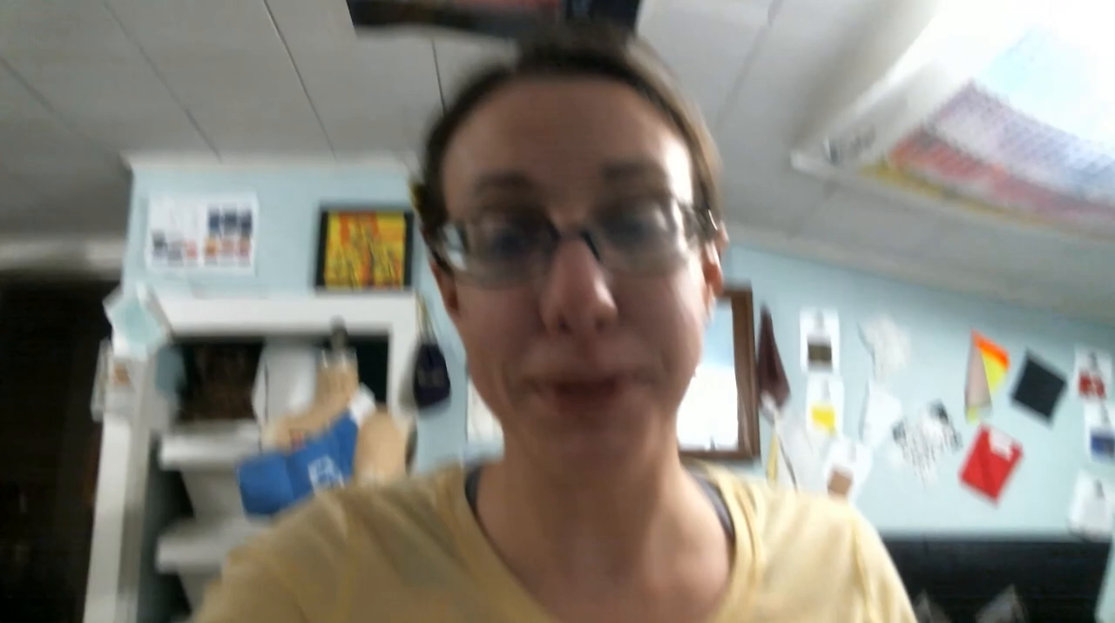